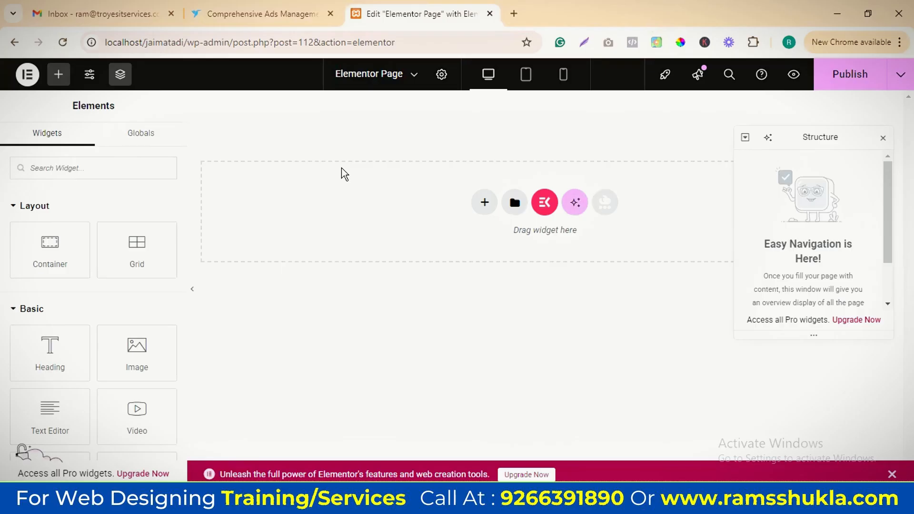
Close the two other browser tabs and move the Structure panel slightly away from the canvas area
left_click(332, 14)
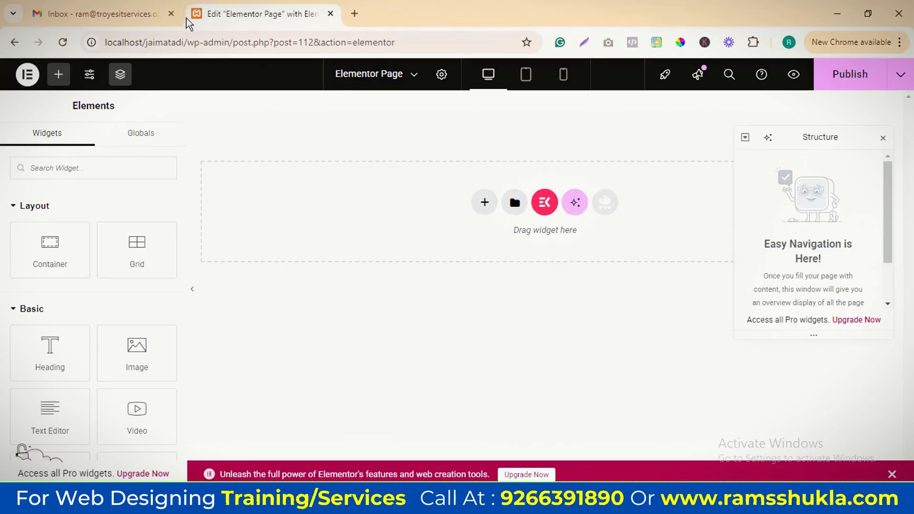
left_click(171, 14)
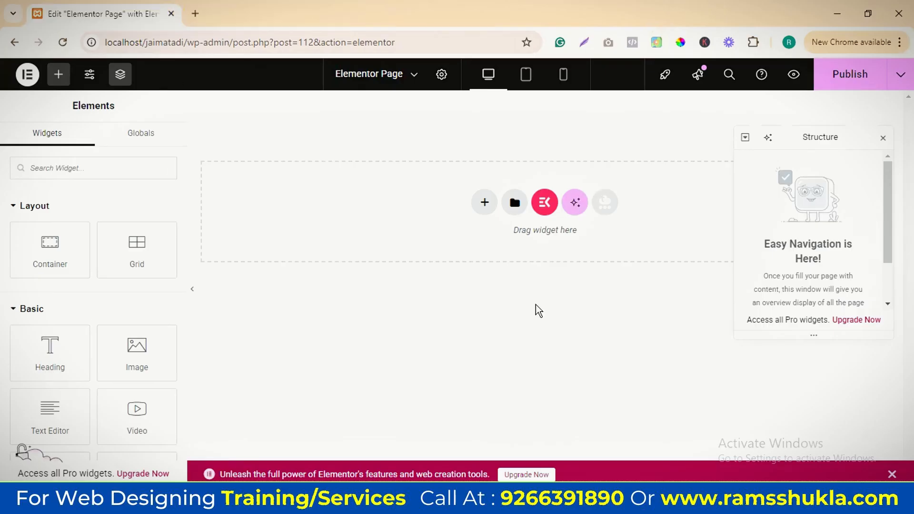
left_click_drag(837, 139, 850, 168)
Add a Flexbox container with the Direction Column structure to the empty page
left_click(488, 201)
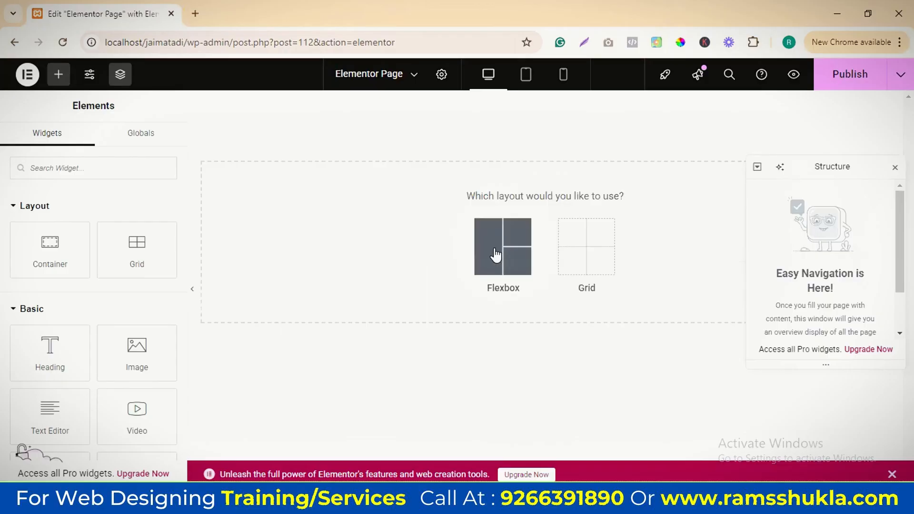
left_click(495, 255)
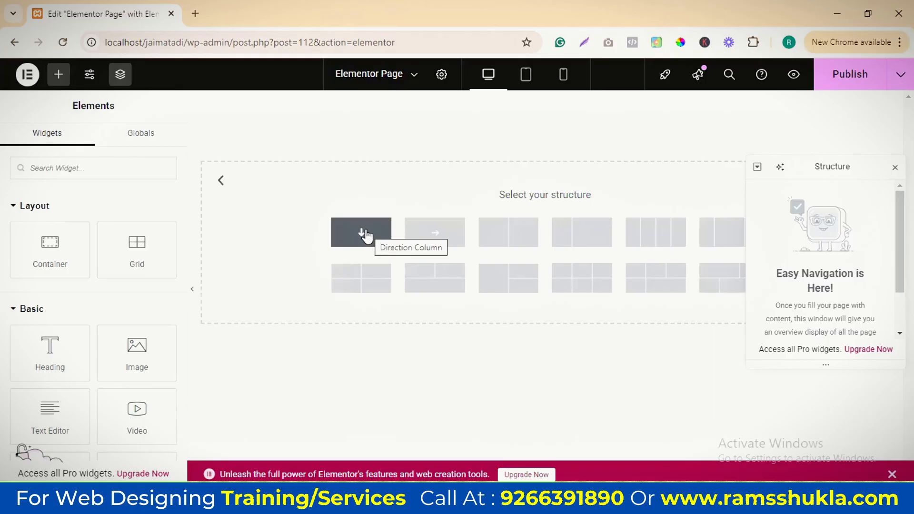
left_click(363, 233)
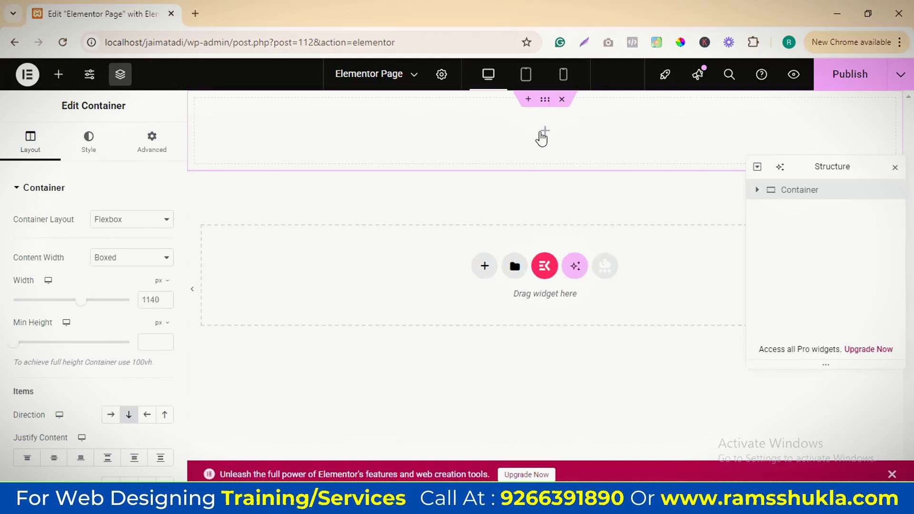
Nest a container with a width of 50% inside the column container and duplicate it
left_click(545, 136)
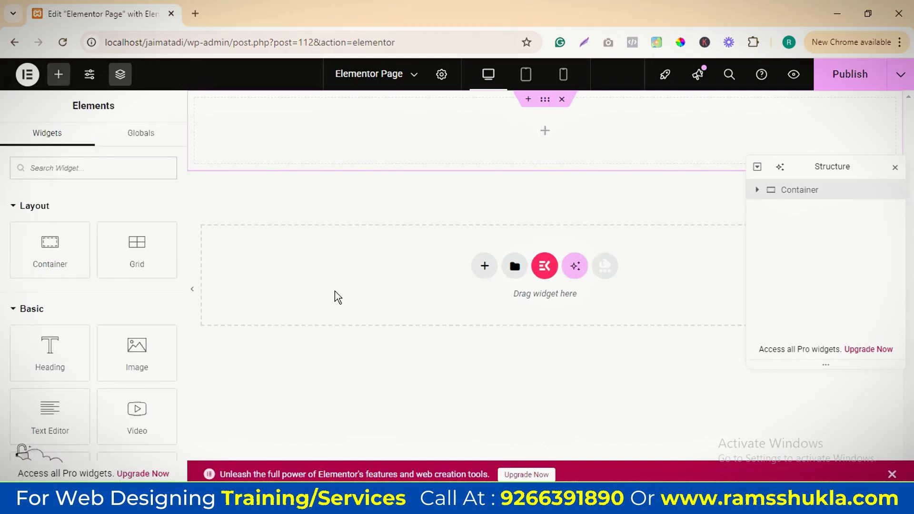
left_click_drag(45, 252, 623, 164)
left_click(151, 295)
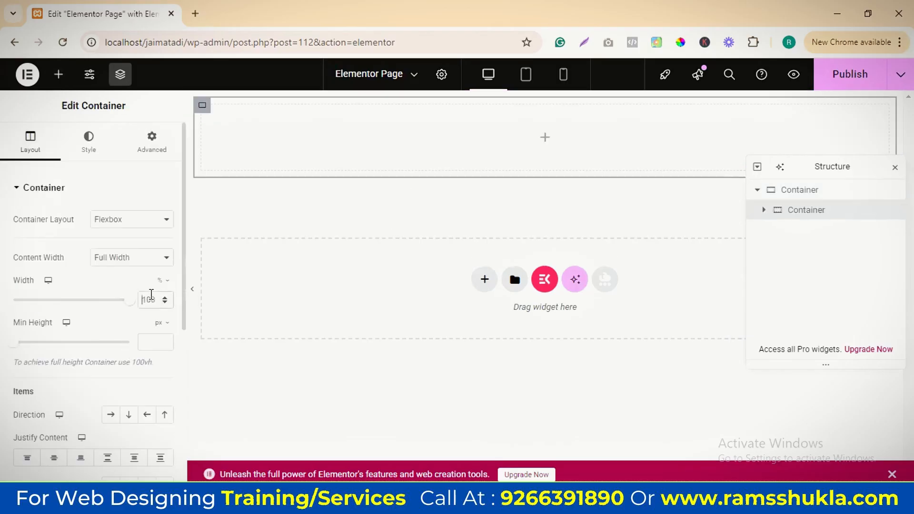
type("50")
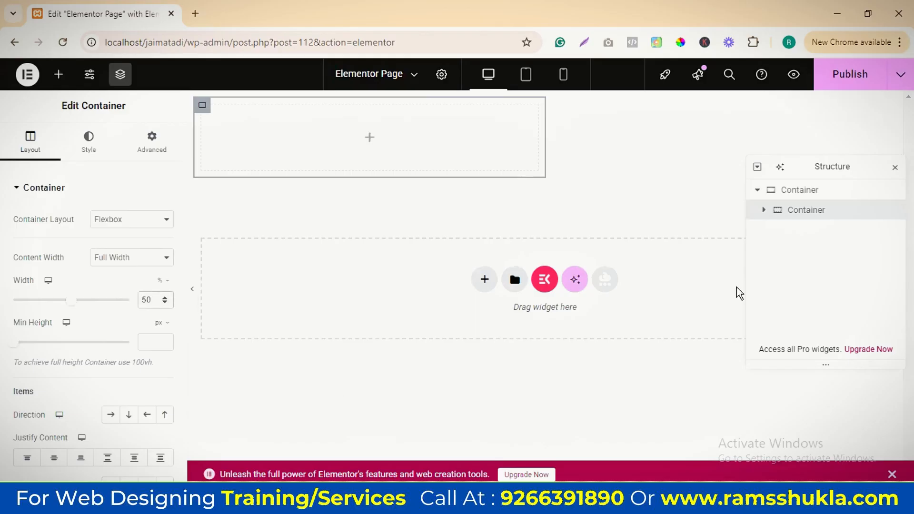
right_click(802, 217)
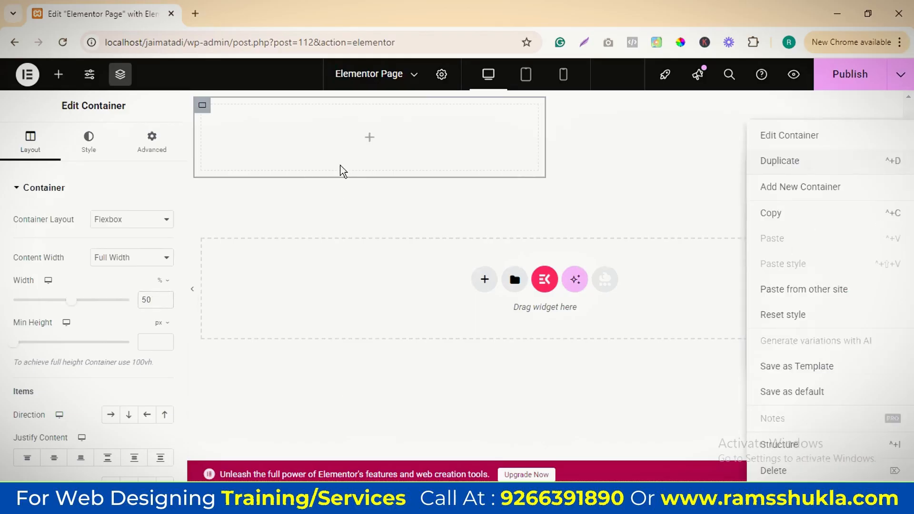
key("ctrl+d")
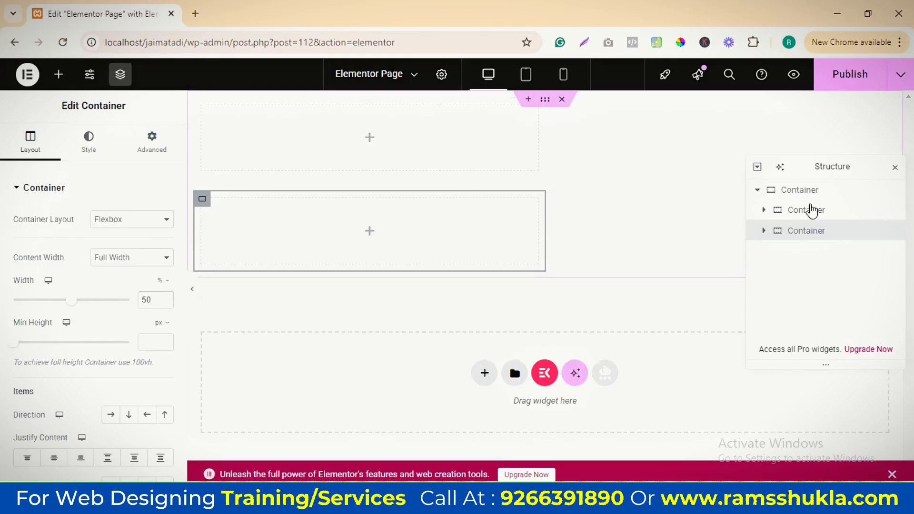
Give the first nested container a classic background in light pink, #FCE5E5
left_click(809, 211)
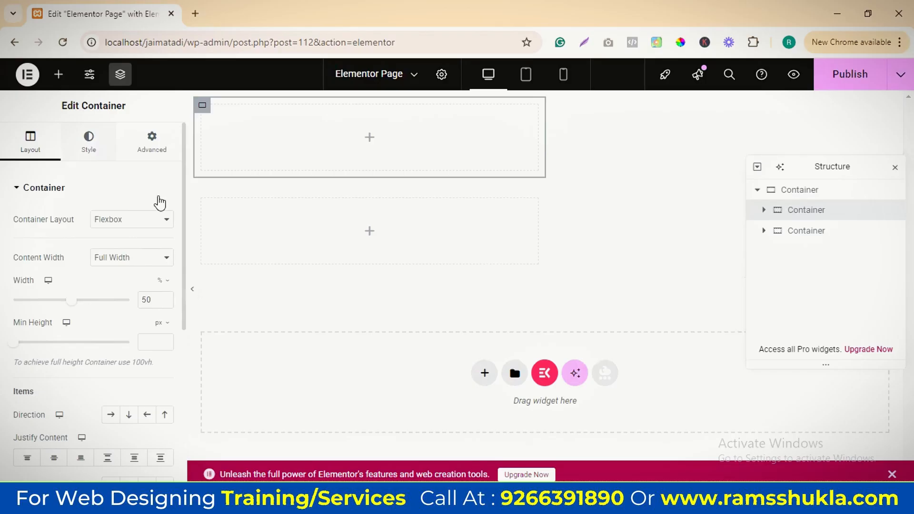
left_click(88, 143)
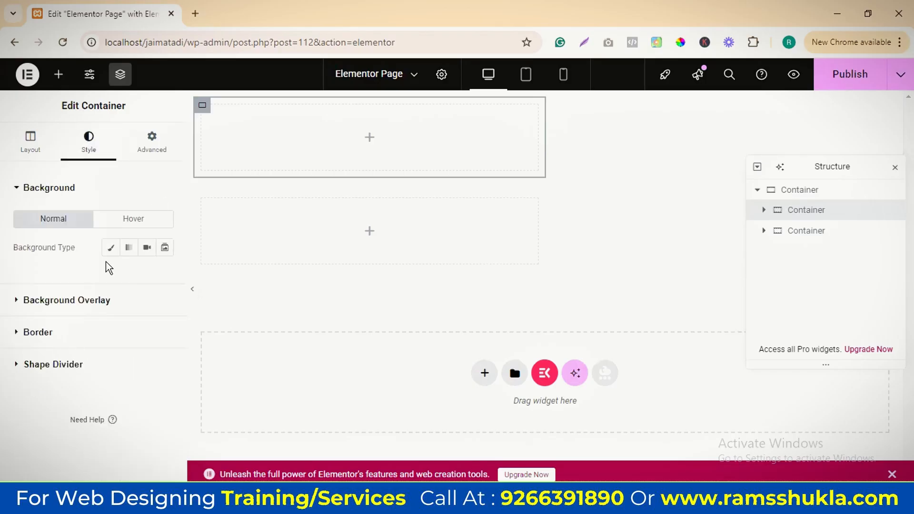
left_click(111, 248)
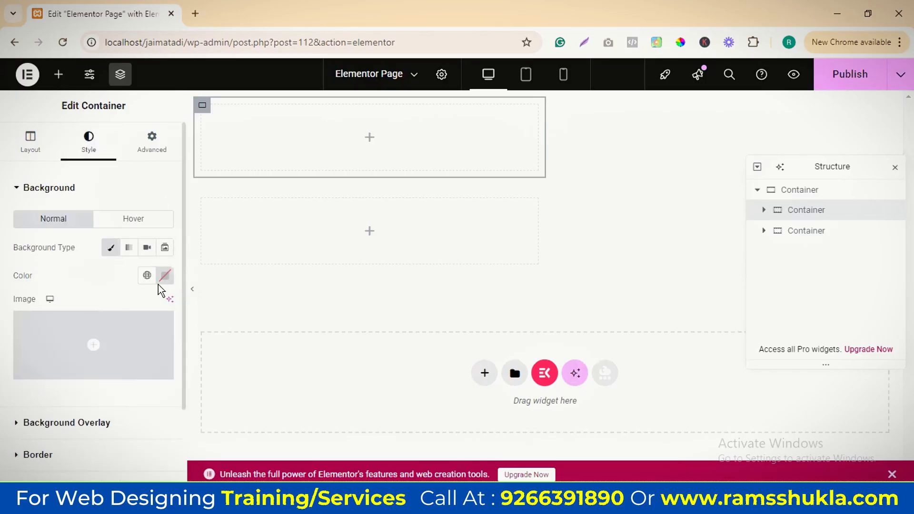
left_click(166, 276)
left_click(100, 104)
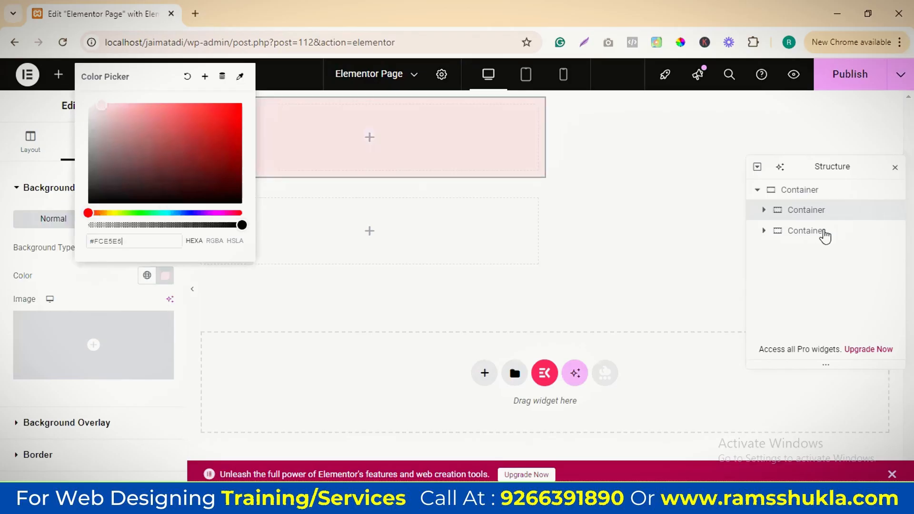
Give the second nested container a classic background in light grey, #DAD9D9
left_click(264, 249)
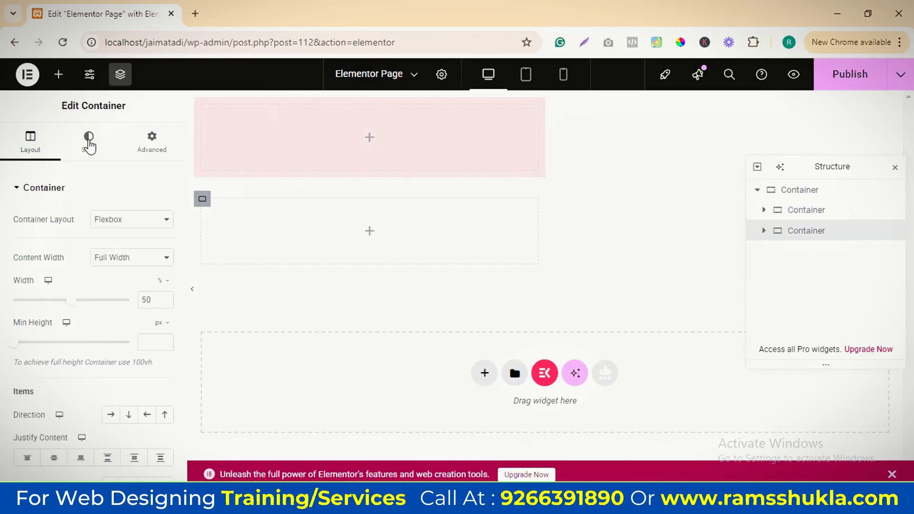
left_click(69, 141)
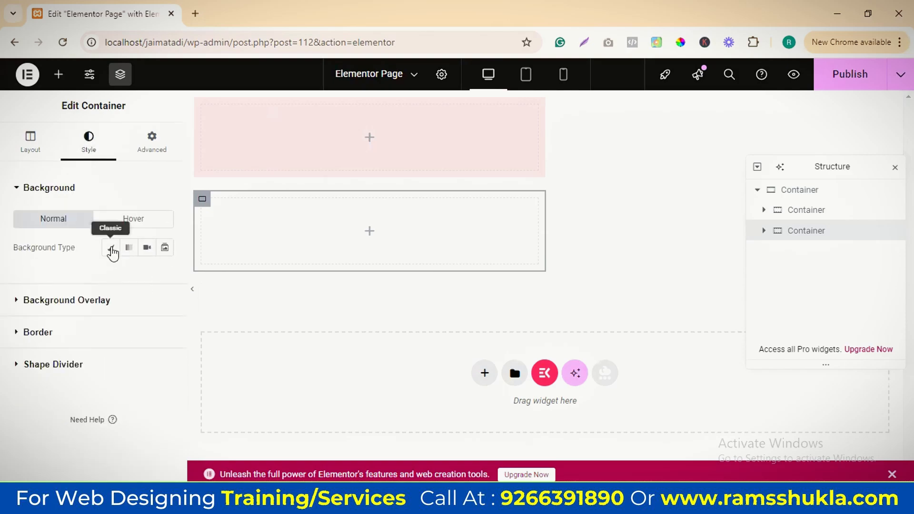
left_click(111, 248)
left_click(166, 277)
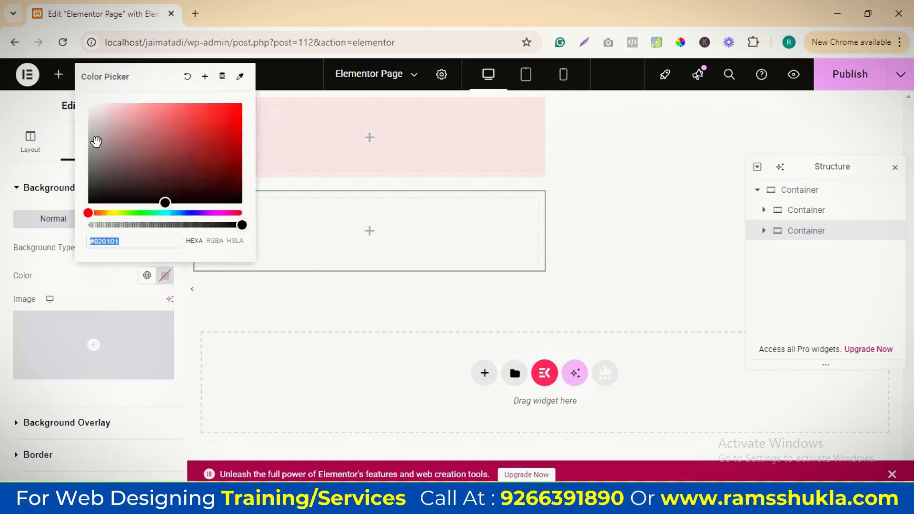
left_click(87, 117)
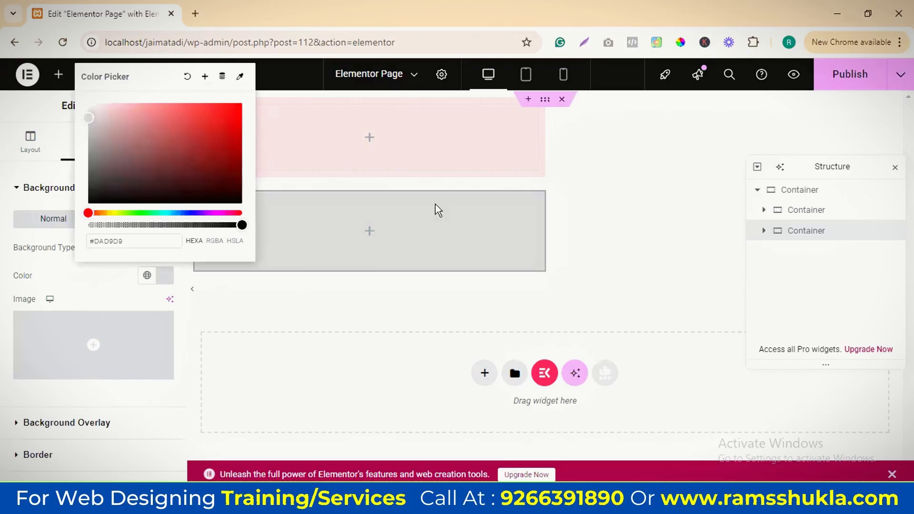
left_click(436, 217)
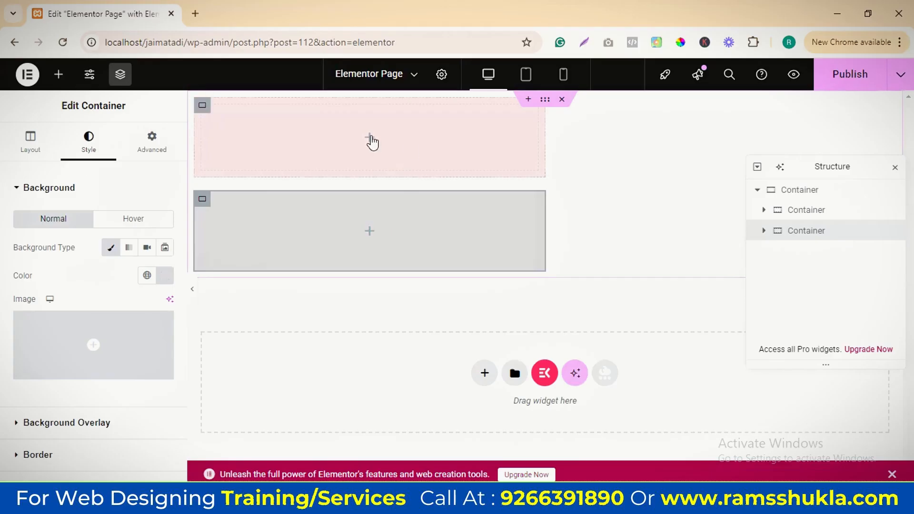
Fill the pink container with a heading, an image below it and a second heading between the two
left_click(341, 138)
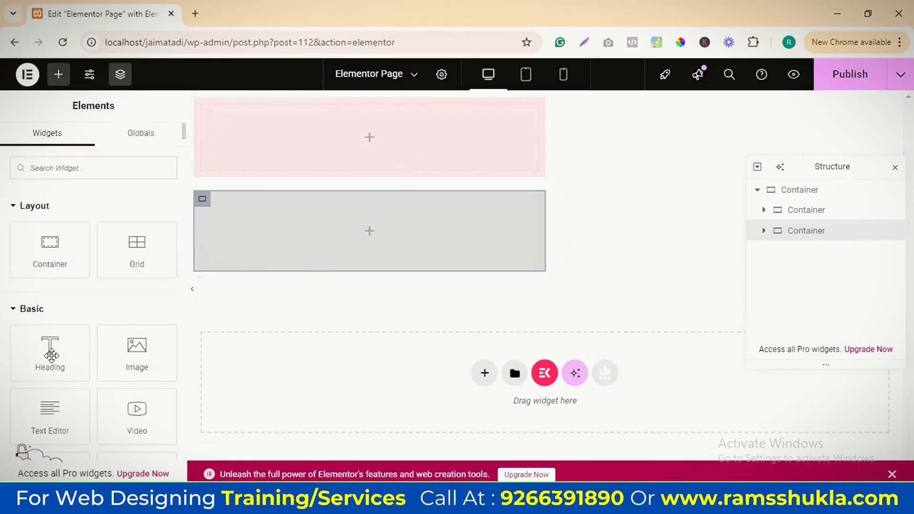
left_click_drag(52, 354, 357, 119)
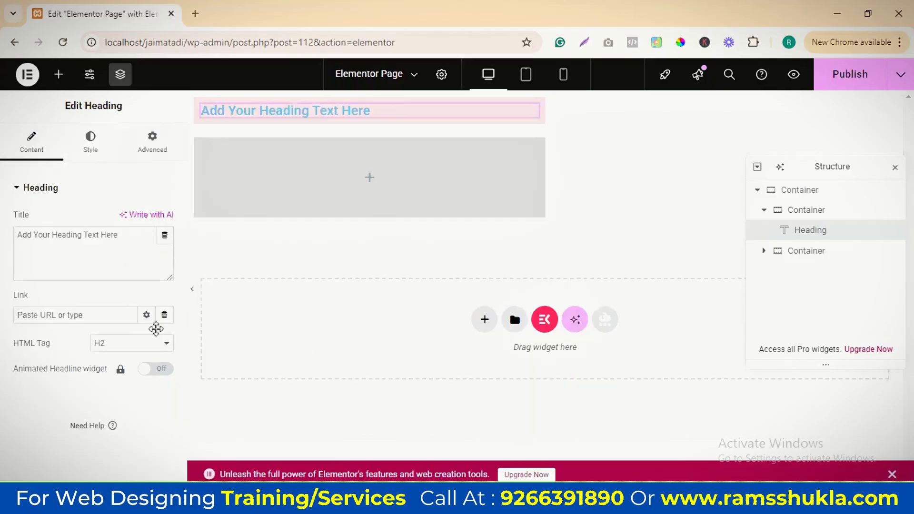
left_click(58, 74)
left_click_drag(138, 351, 316, 181)
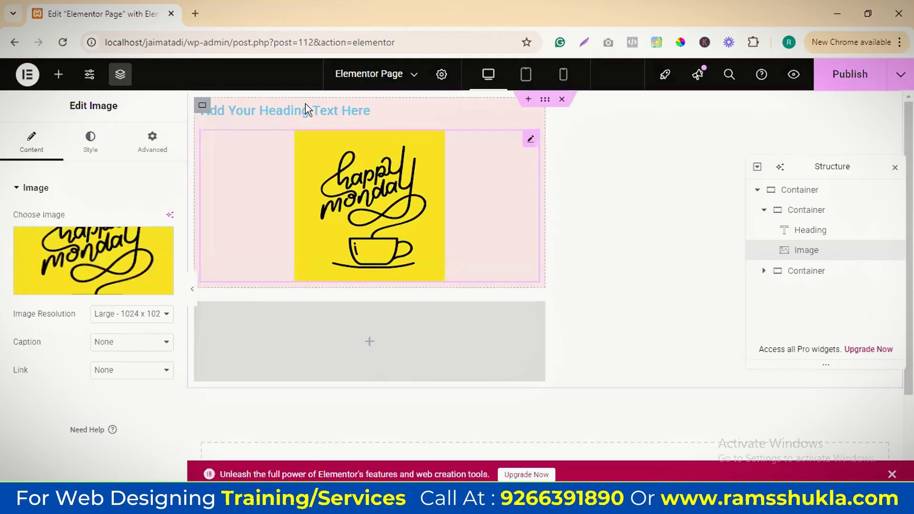
left_click(58, 74)
left_click_drag(50, 352, 325, 144)
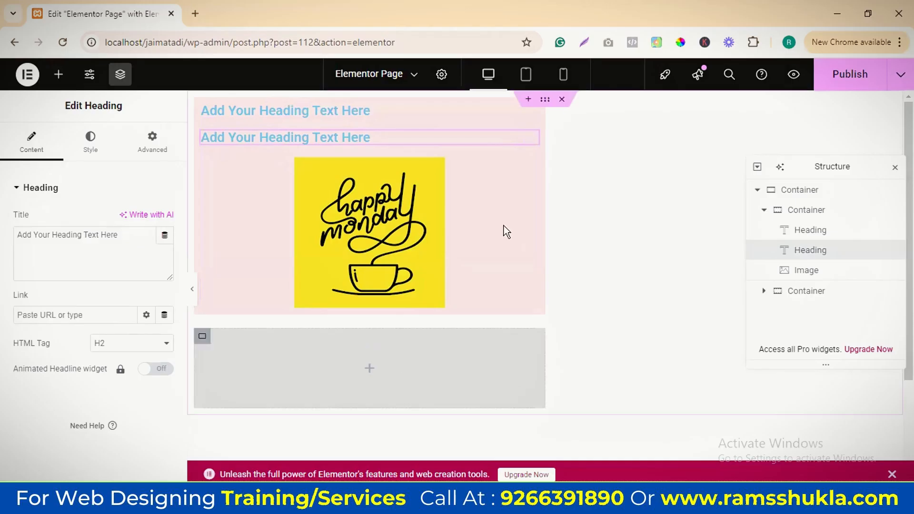
left_click(810, 296)
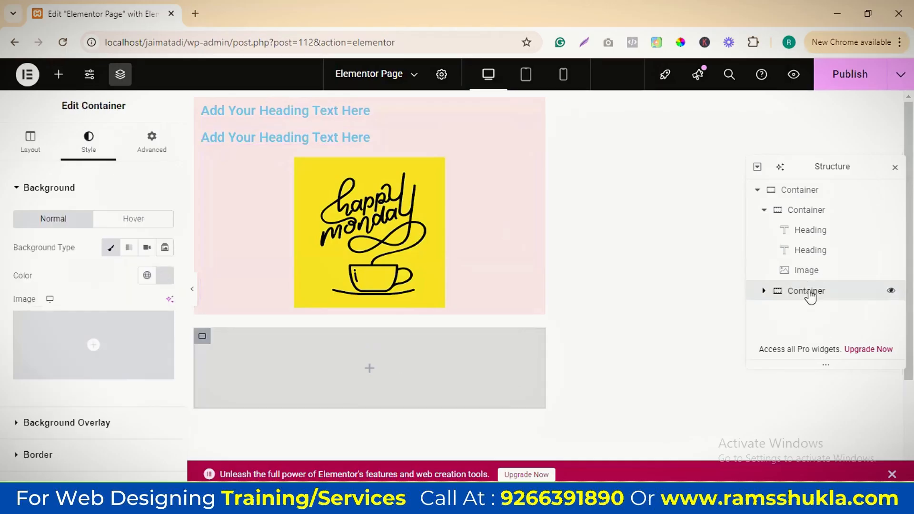
right_click(794, 299)
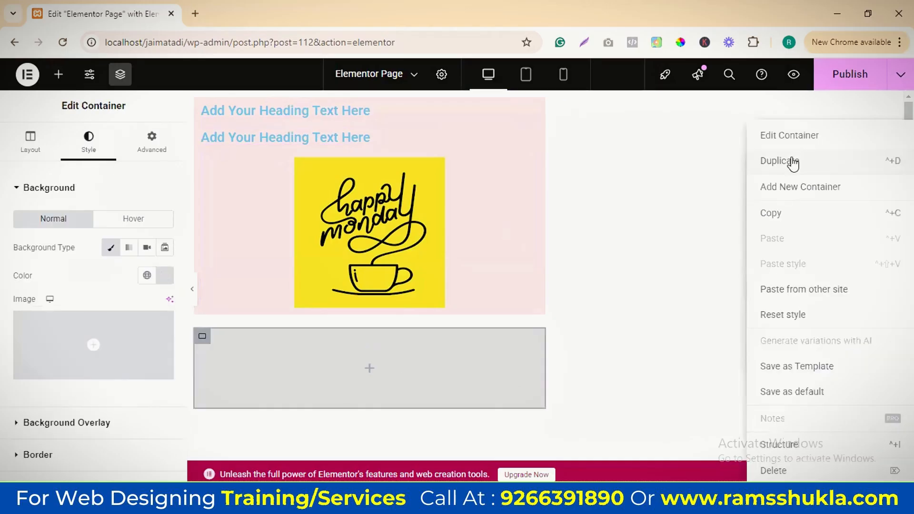
left_click(424, 234)
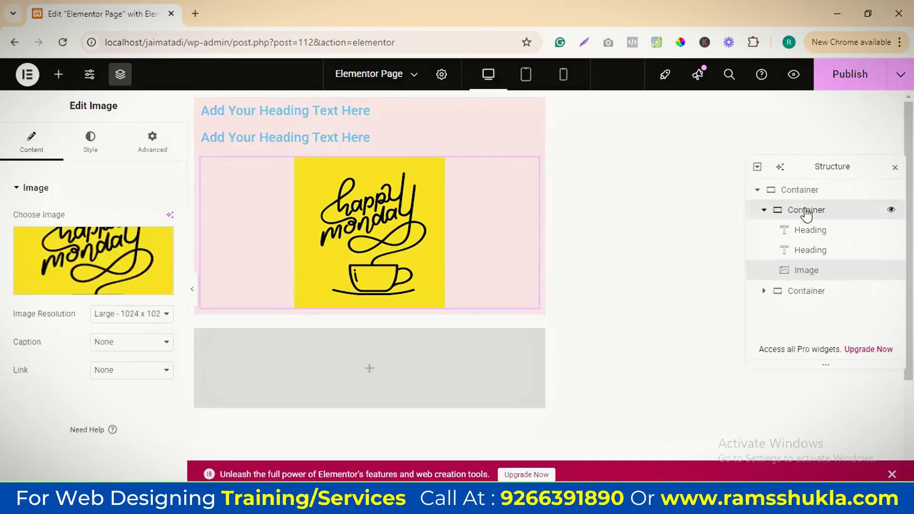
Duplicate the pink container with its headings and image, and delete the empty grey container
left_click(806, 212)
right_click(790, 169)
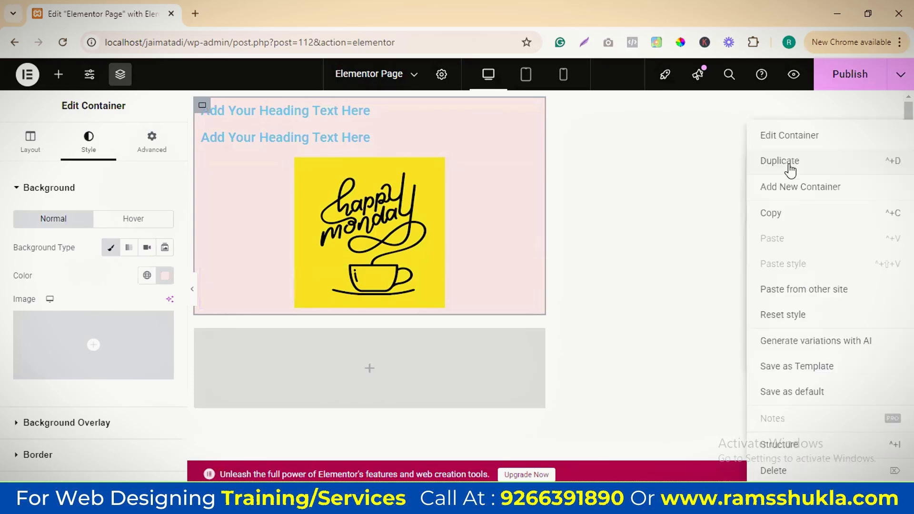
key("ctrl+d")
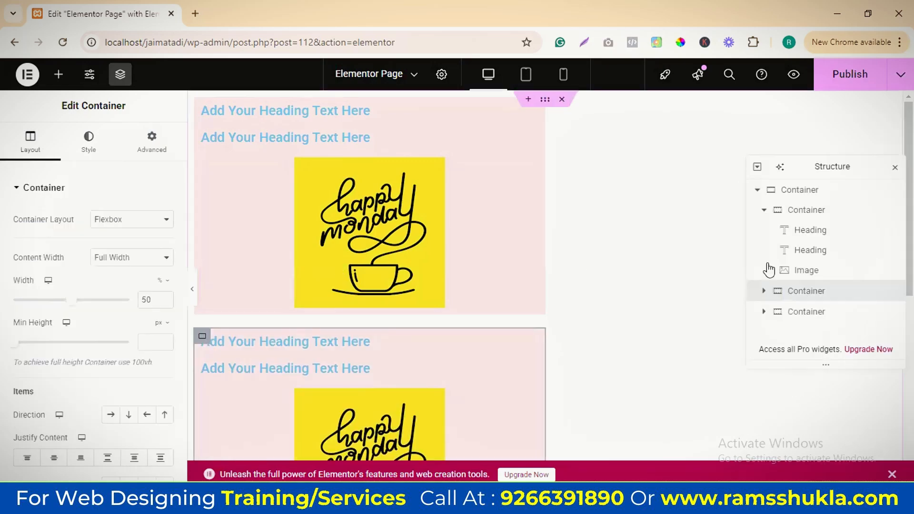
left_click(822, 312)
key("Delete")
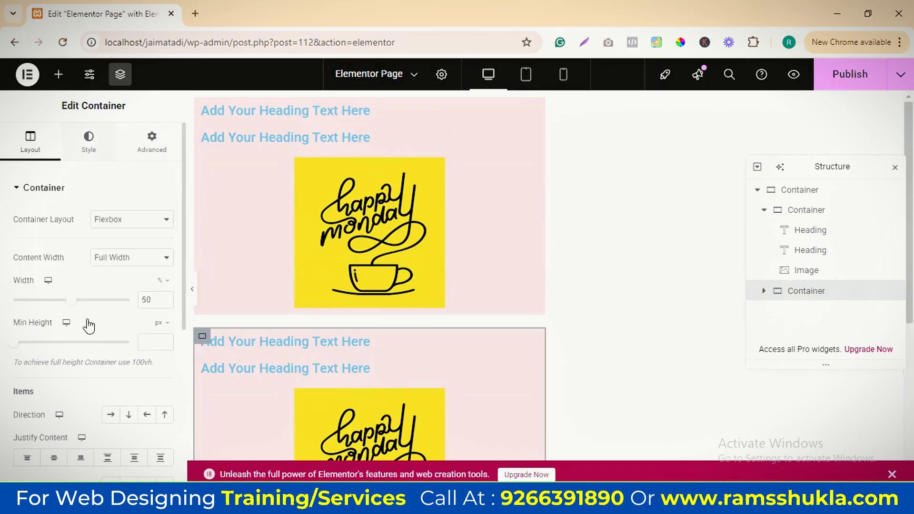
Change the duplicated container's background colour to light grey, #DBDBDB
left_click(88, 142)
left_click(164, 278)
left_click_drag(126, 145, 85, 112)
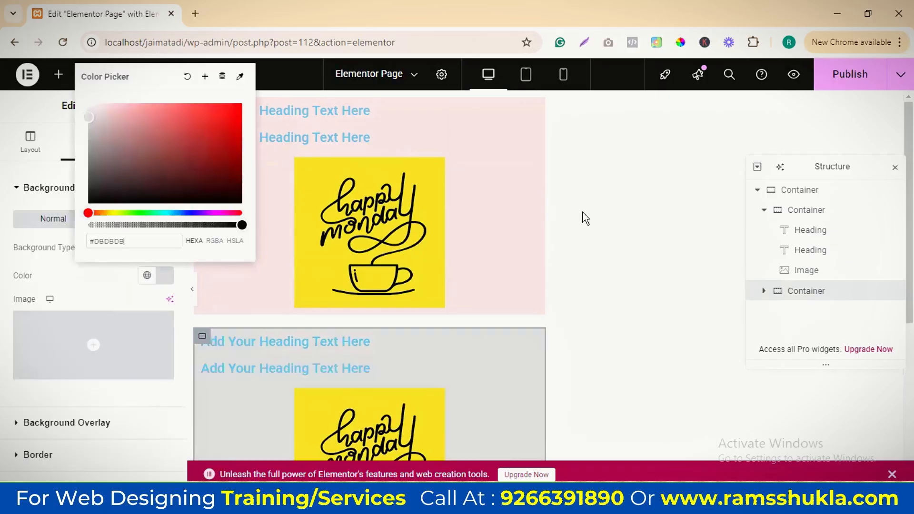
left_click(479, 366)
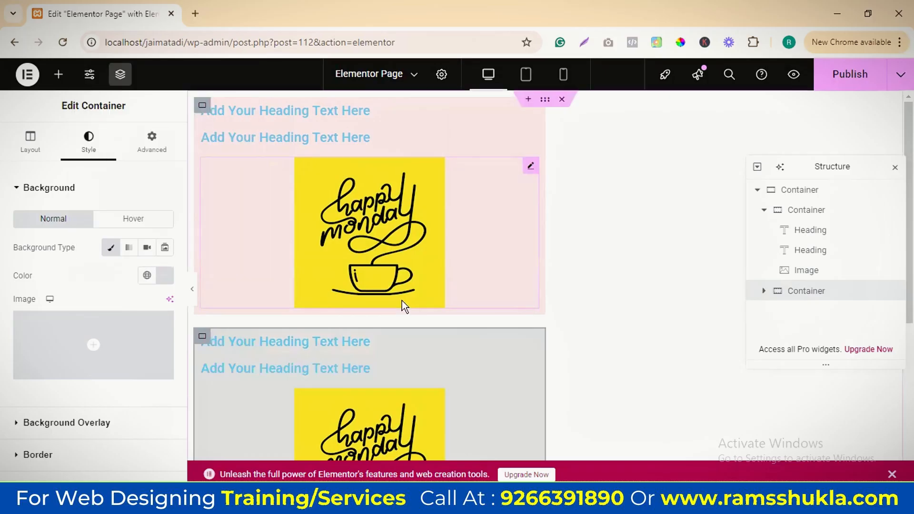
Set the outer container's item direction to horizontal row so the pink and grey containers sit side by side
scroll(423, 281, "down", 5)
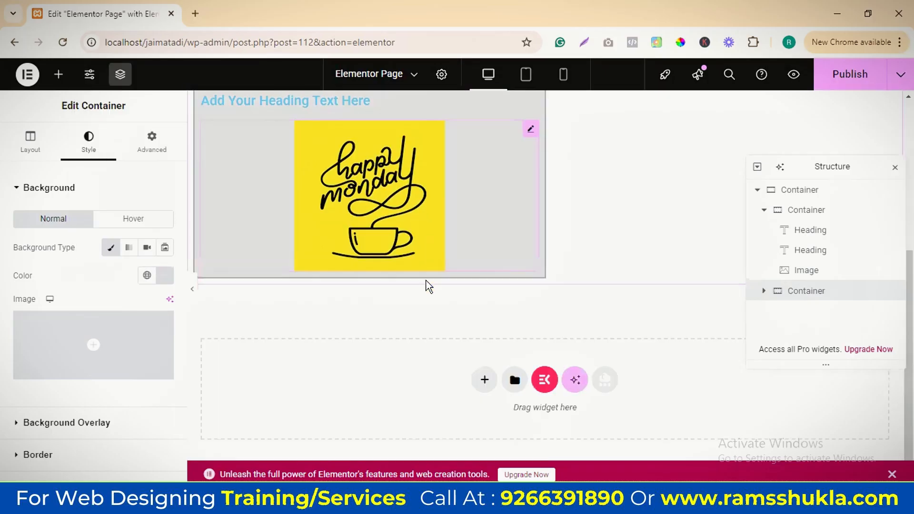
scroll(425, 161, "up", 5)
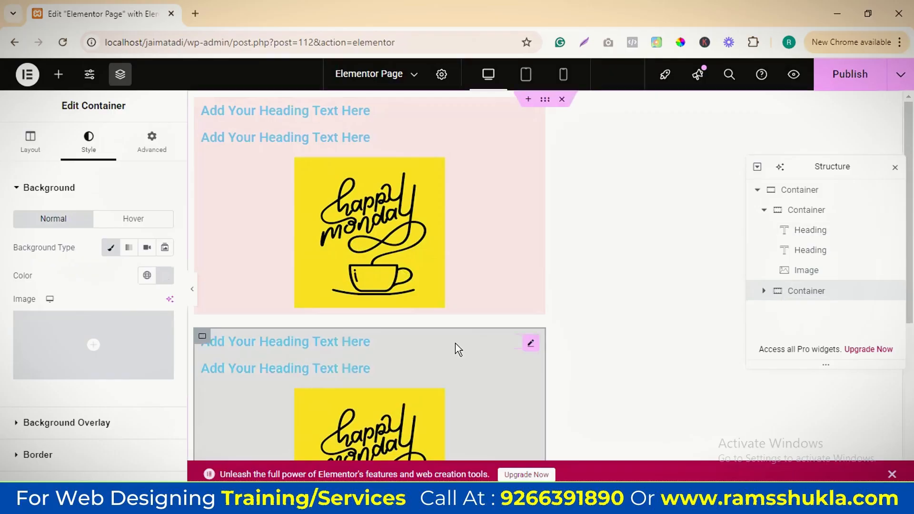
left_click(800, 194)
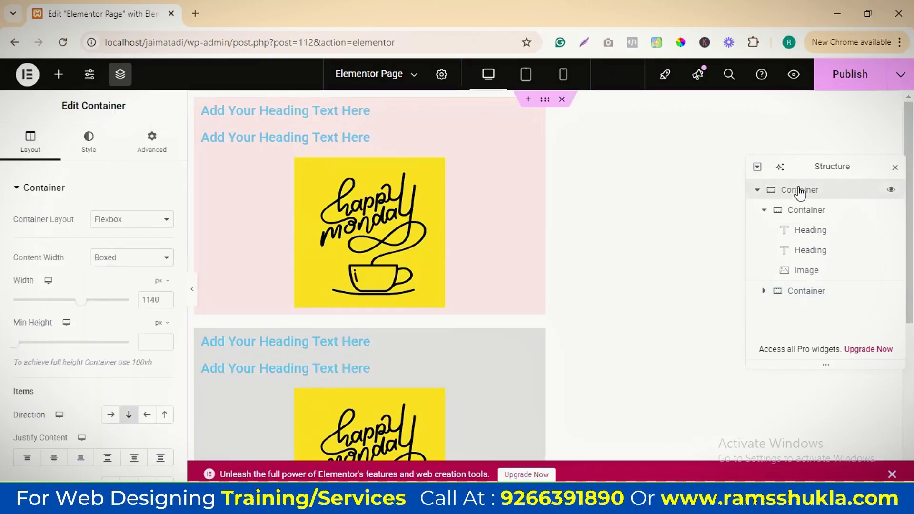
scroll(79, 312, "down", 3)
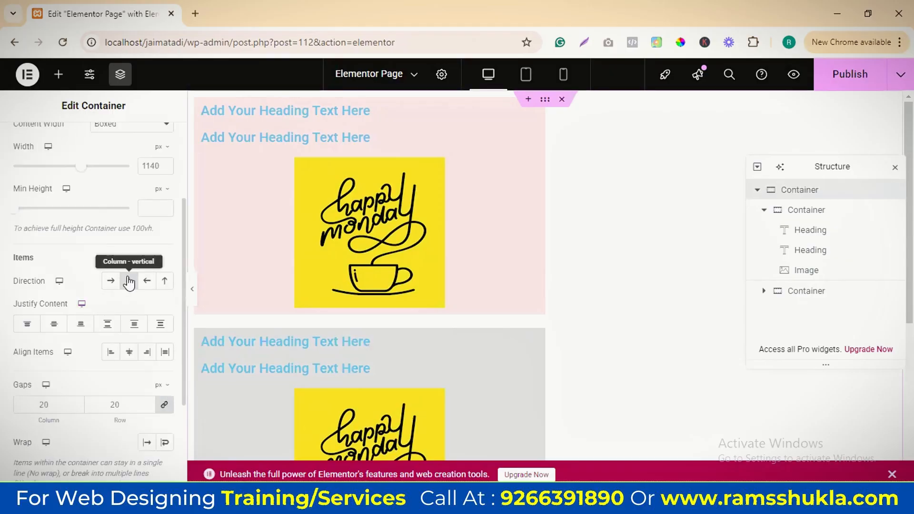
left_click(111, 280)
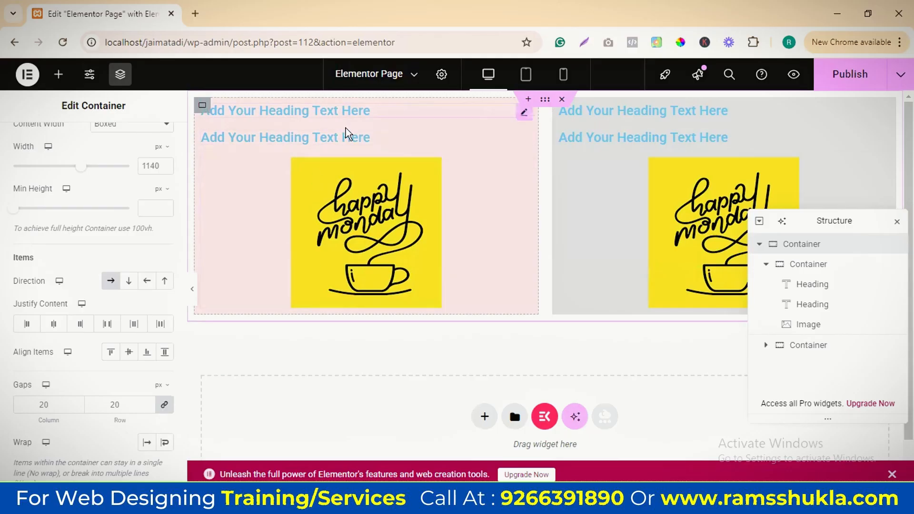
Try a 100 px margin on all sides of the pink container's first heading and reset it to 0
left_click(356, 112)
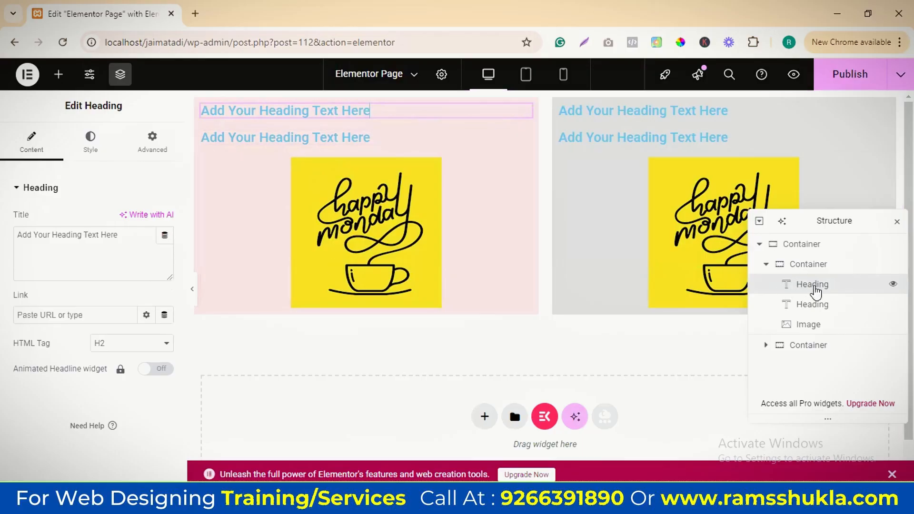
left_click(153, 145)
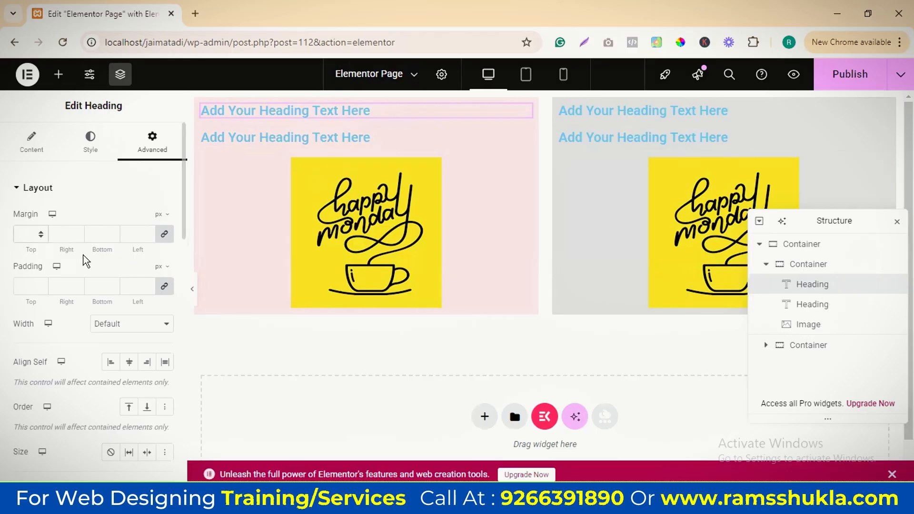
type("100")
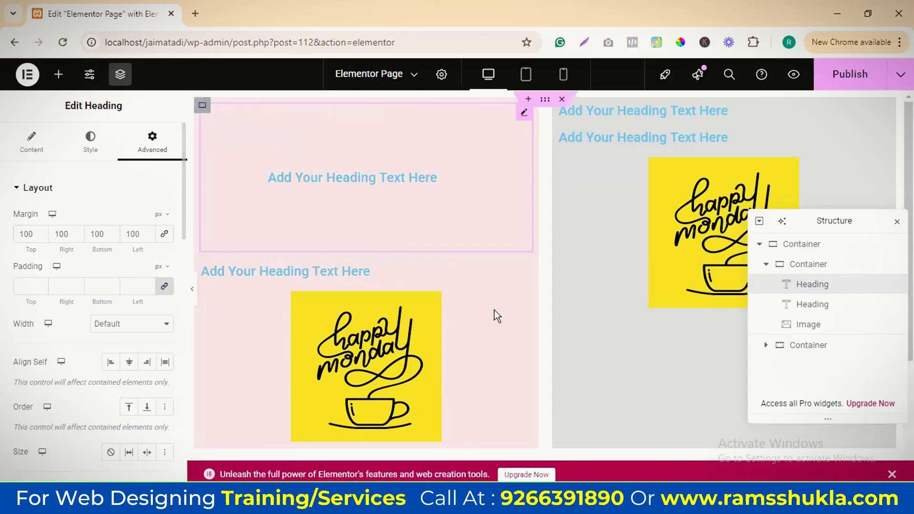
double_click(31, 235)
type("0")
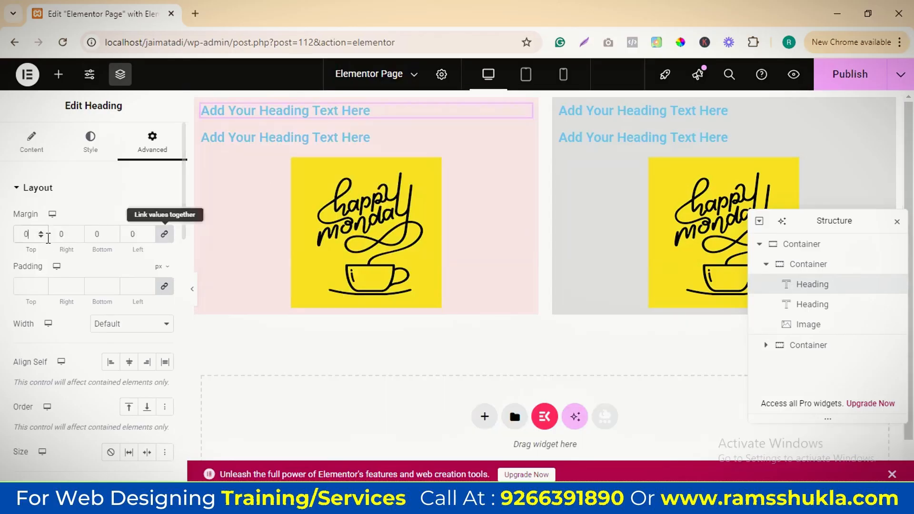
Unlink the first heading's margin values, try 20 px top and left margins, and return both to 0
left_click(163, 234)
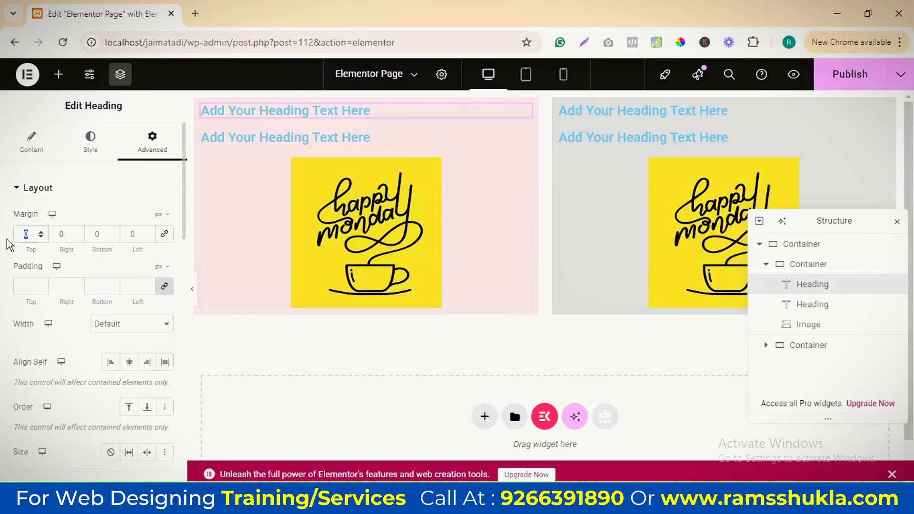
type("20")
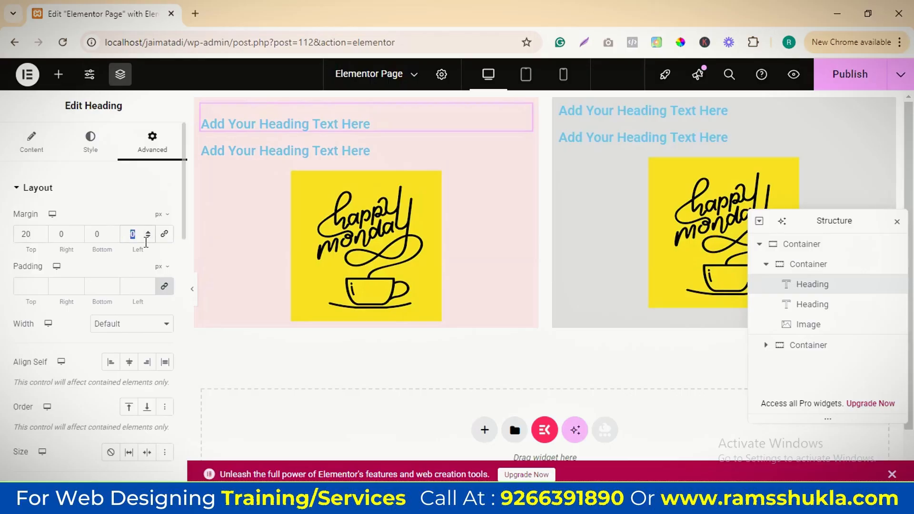
type("20")
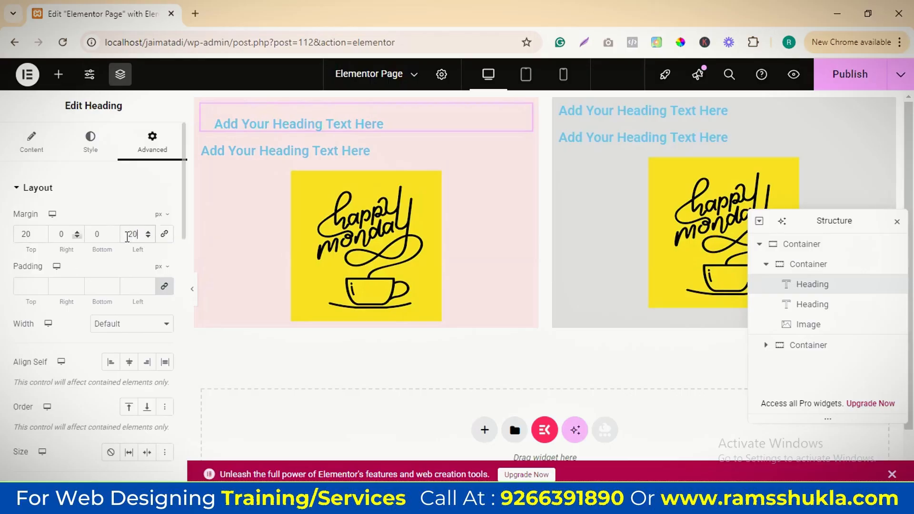
double_click(127, 236)
type("0")
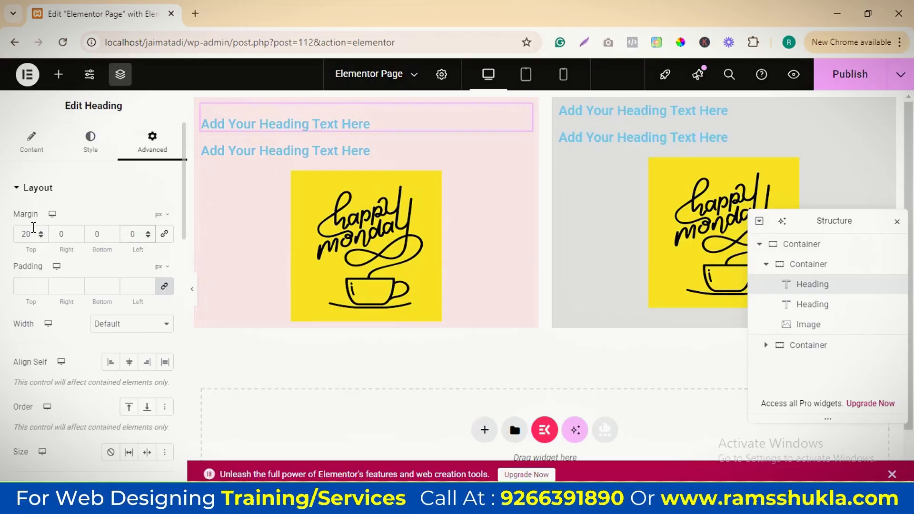
double_click(33, 229)
type("0")
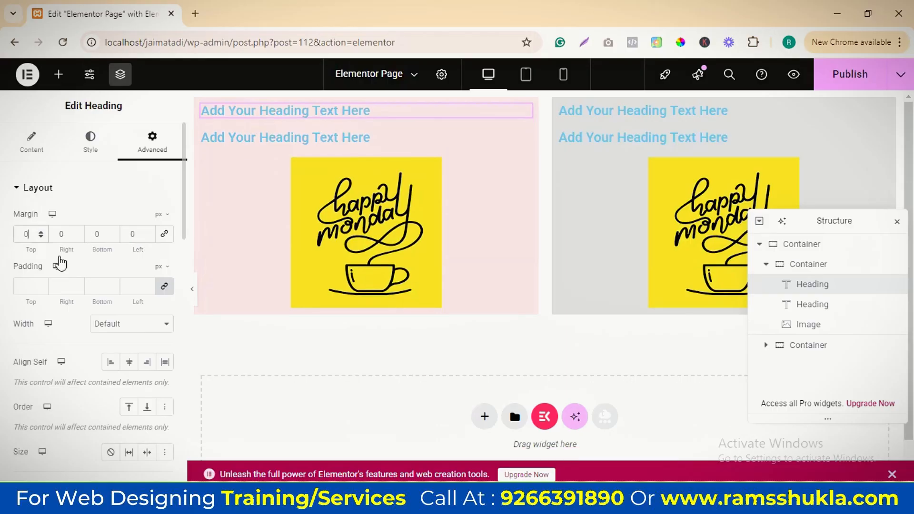
left_click(27, 289)
Try 10 px padding on all sides of the image in the pink container and reset it to 0
left_click(378, 237)
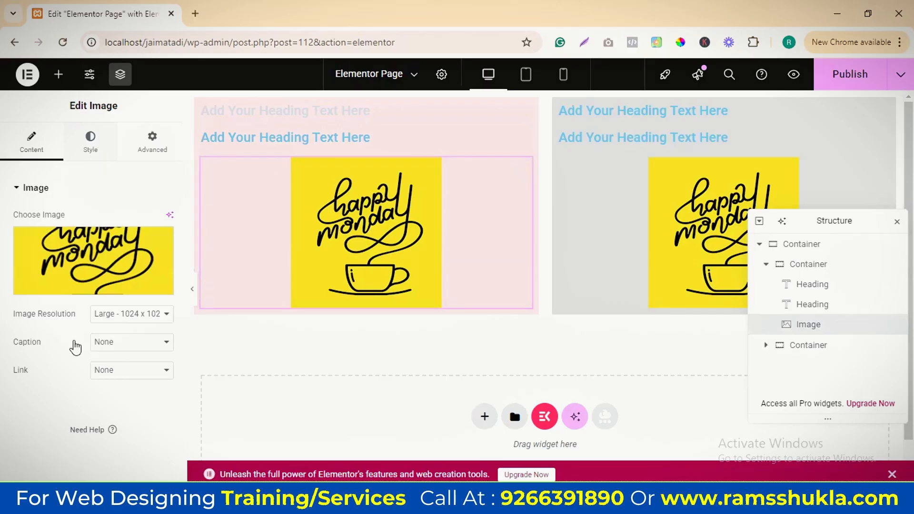
left_click(90, 142)
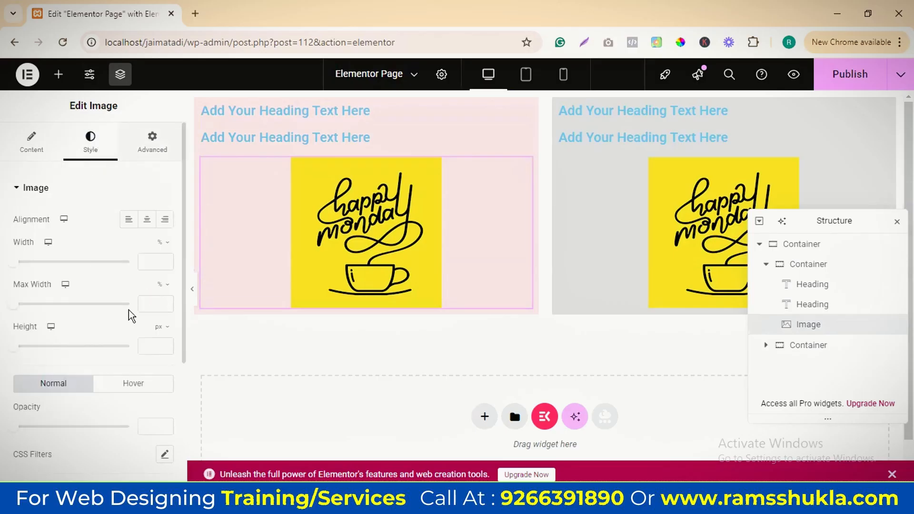
left_click(152, 142)
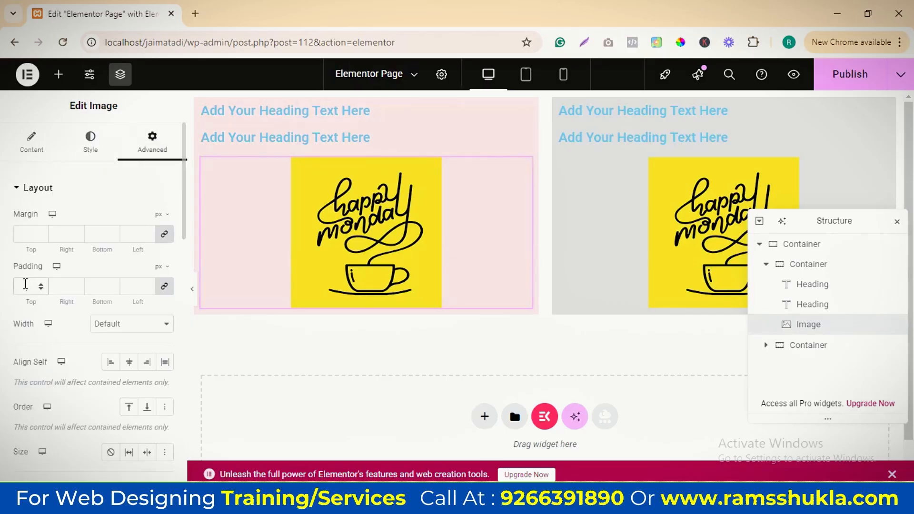
left_click(25, 284)
type("10")
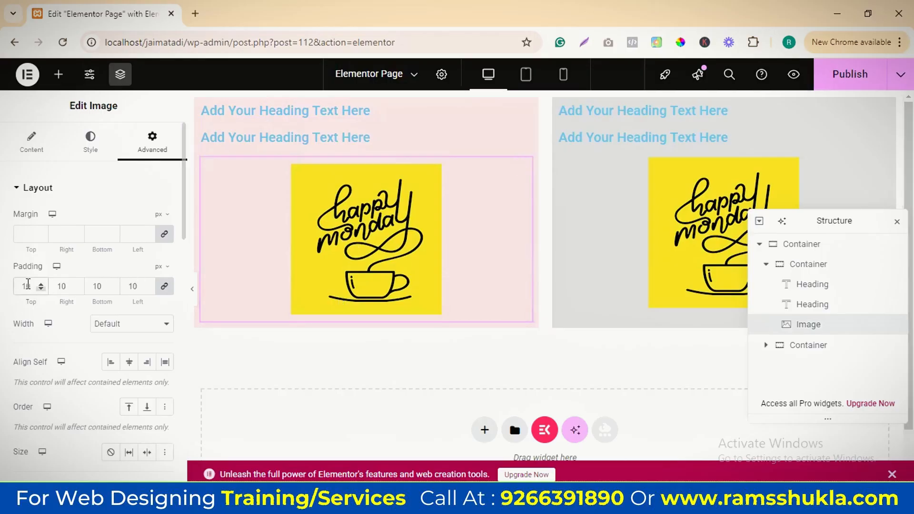
double_click(27, 285)
type("0")
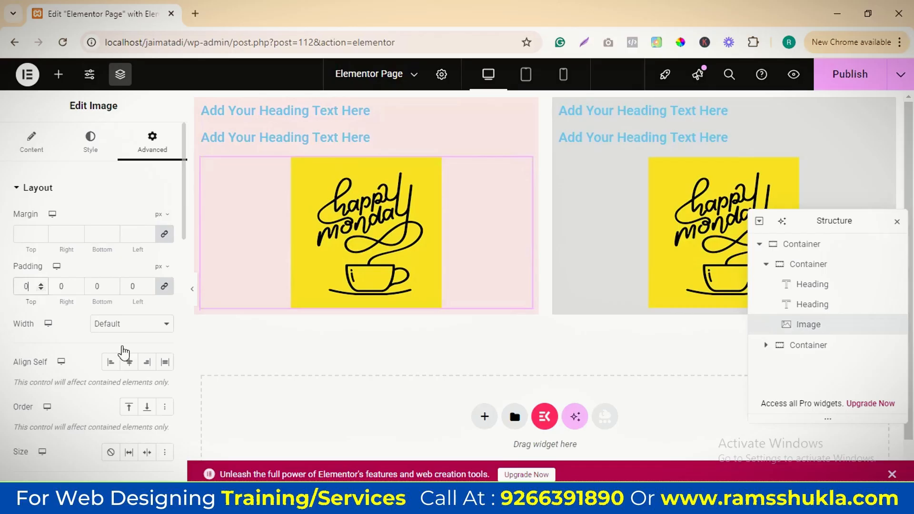
Give the pink container's second heading a custom width of 50%
left_click(329, 138)
left_click(466, 138)
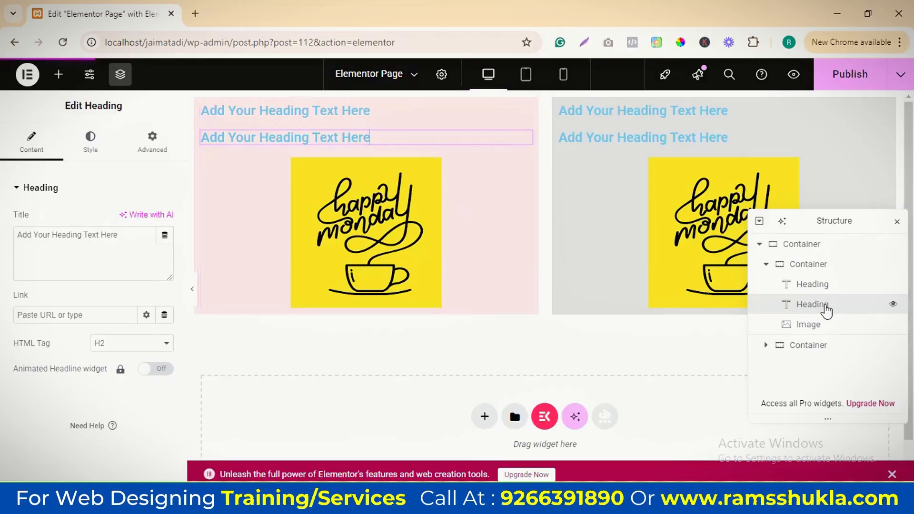
left_click(153, 142)
scroll(117, 265, "down", 1)
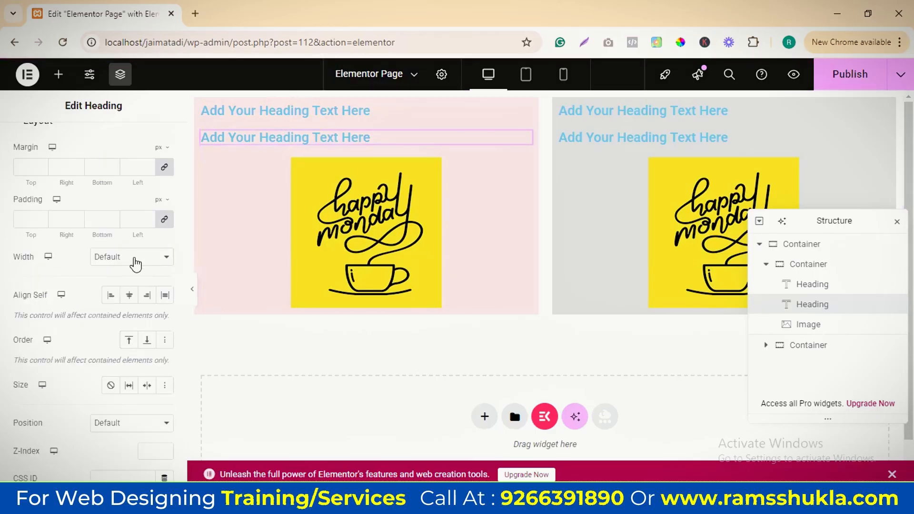
left_click(135, 258)
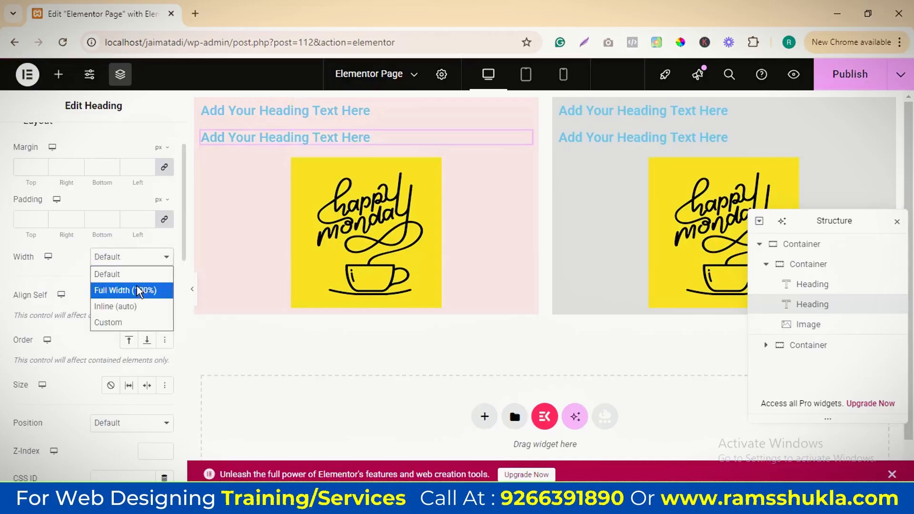
left_click(133, 323)
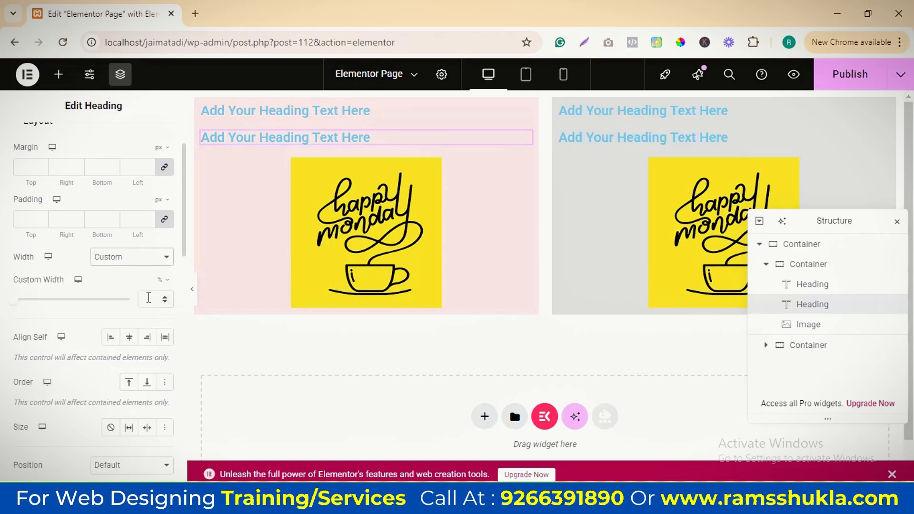
type("50")
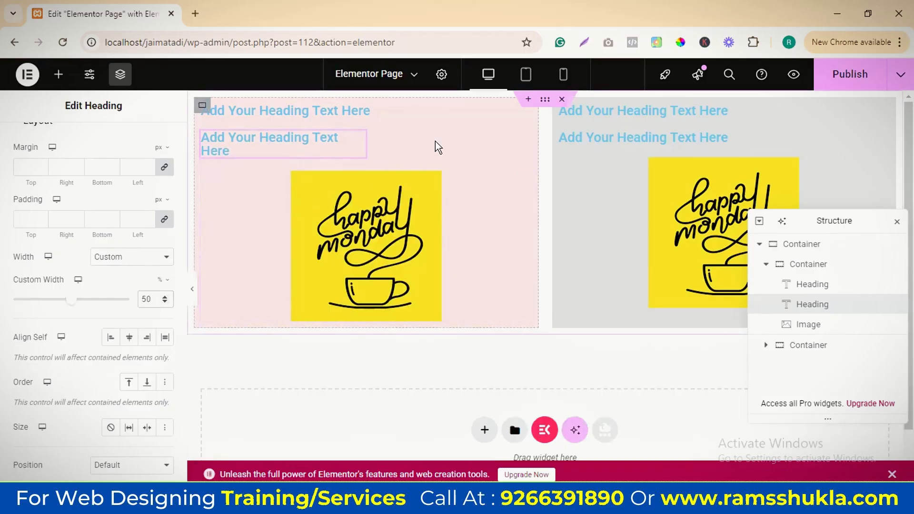
Reduce the second heading's custom width to 40%
key("ctrl+a")
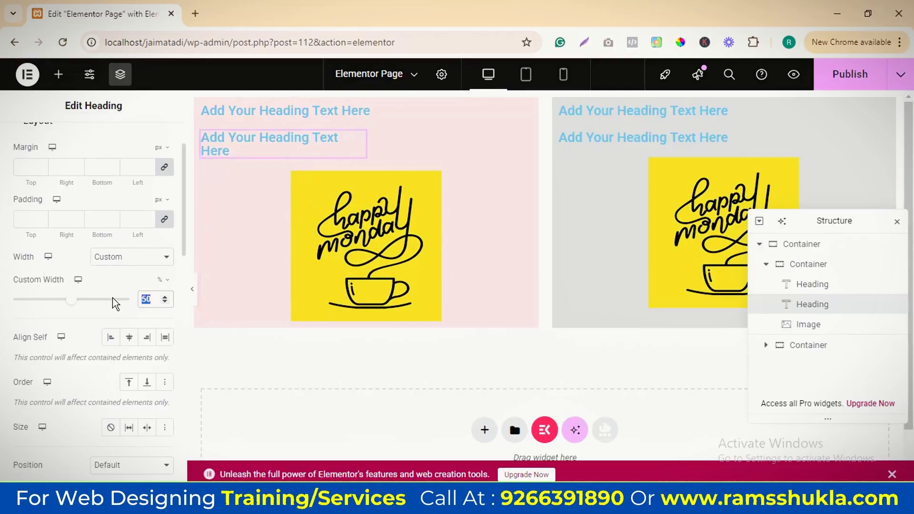
scroll(127, 357, "down", 1)
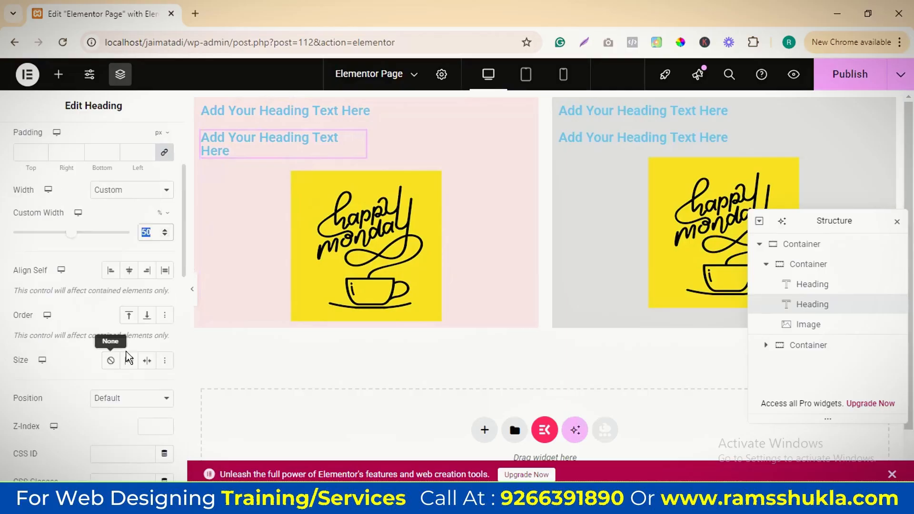
scroll(130, 316, "up", 3)
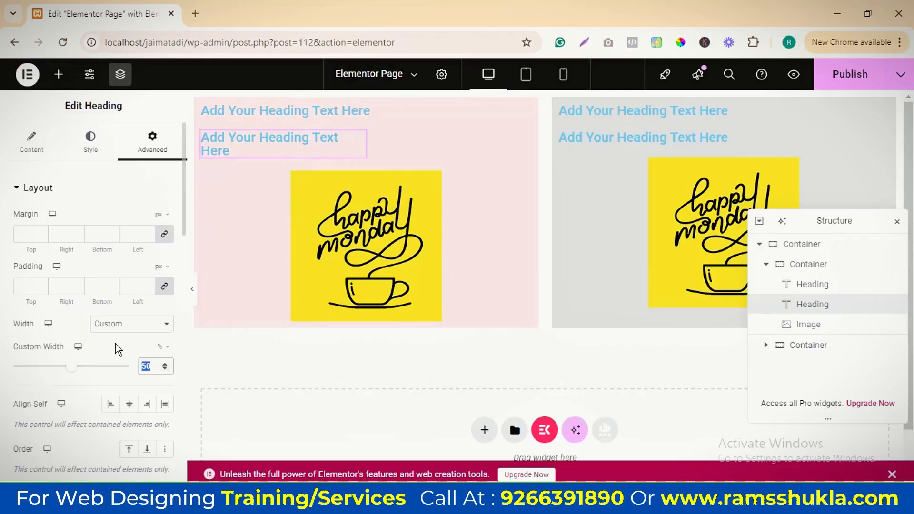
type("40")
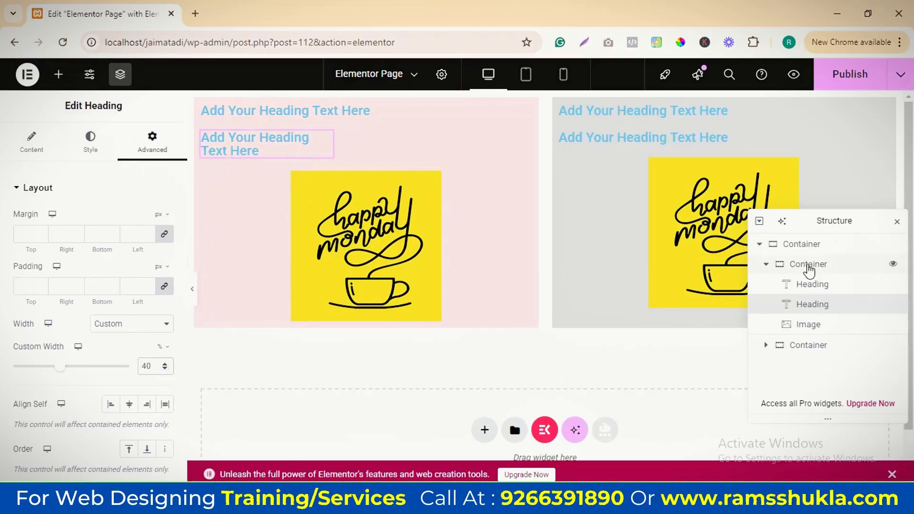
Set the pink container's item direction to horizontal row
left_click(809, 266)
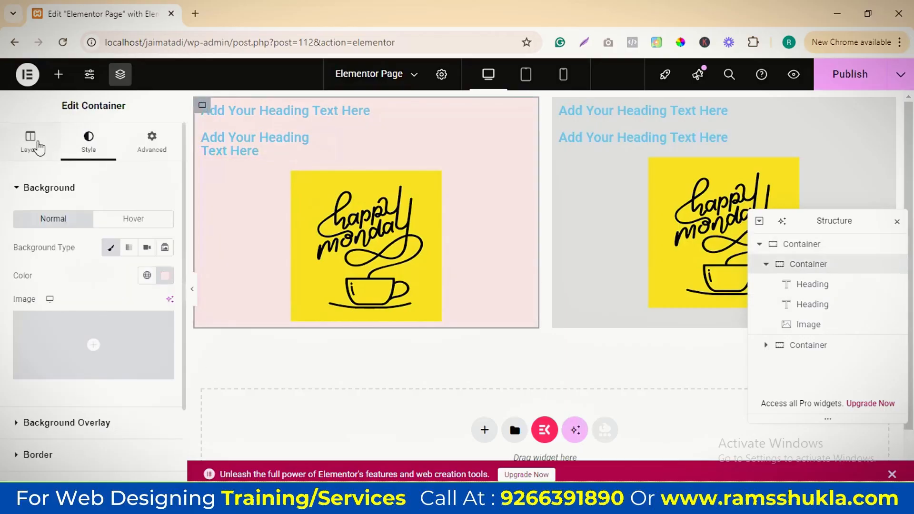
left_click(39, 147)
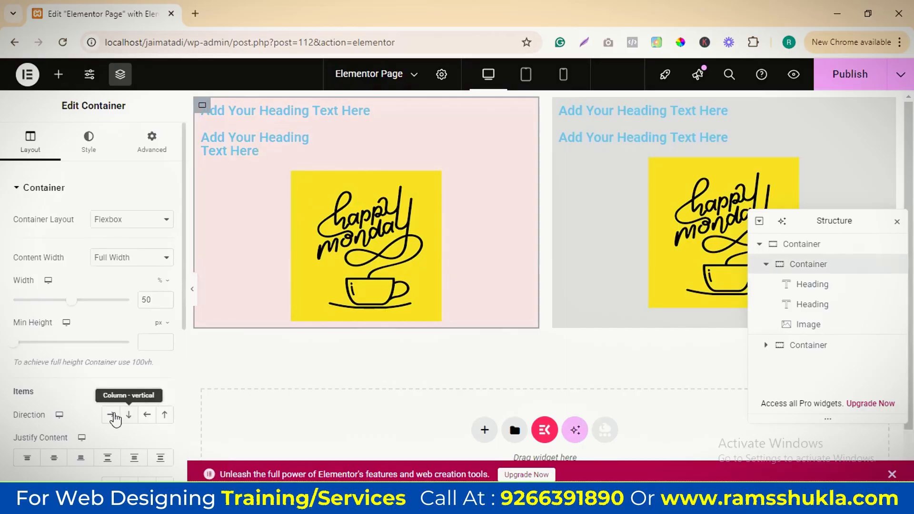
left_click(111, 414)
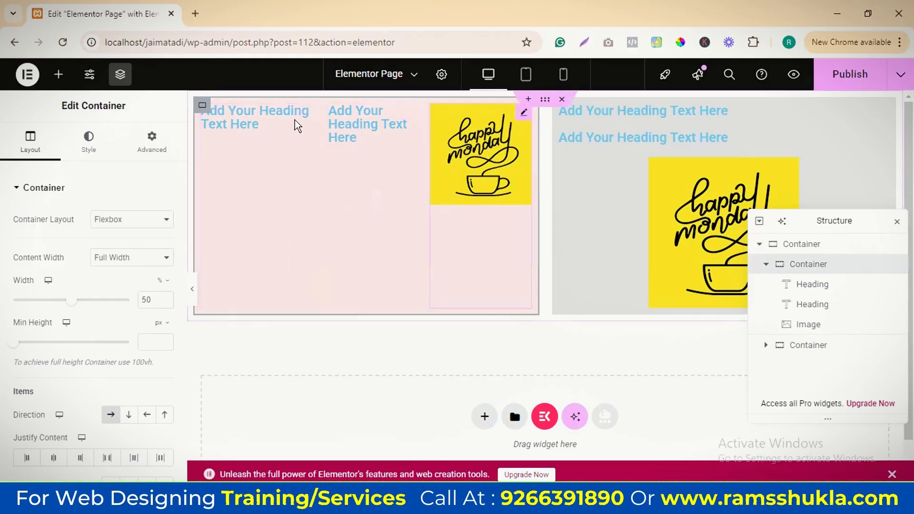
Give the pink container's first heading a custom width of 100%
left_click(811, 286)
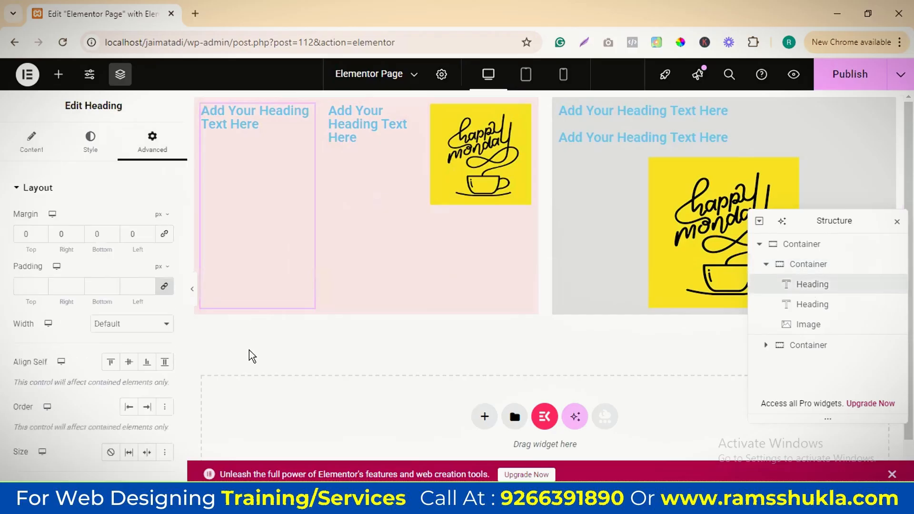
left_click(133, 324)
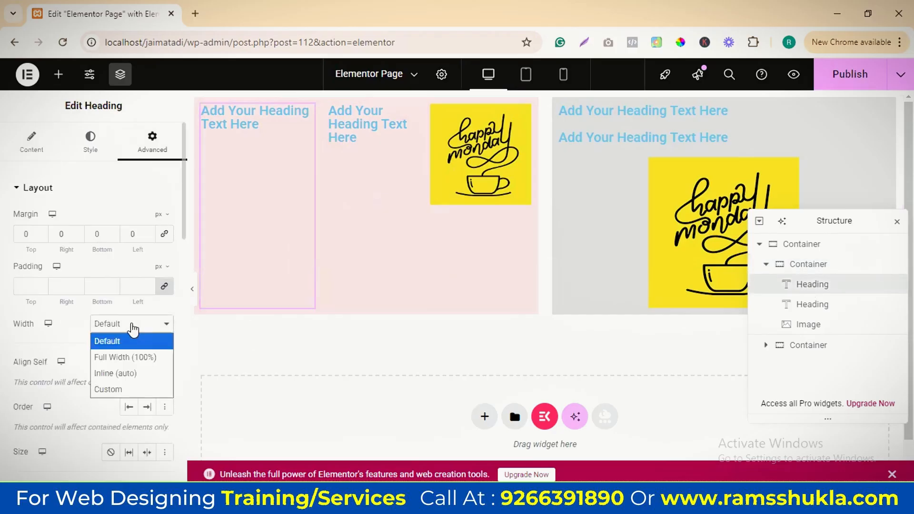
left_click(128, 388)
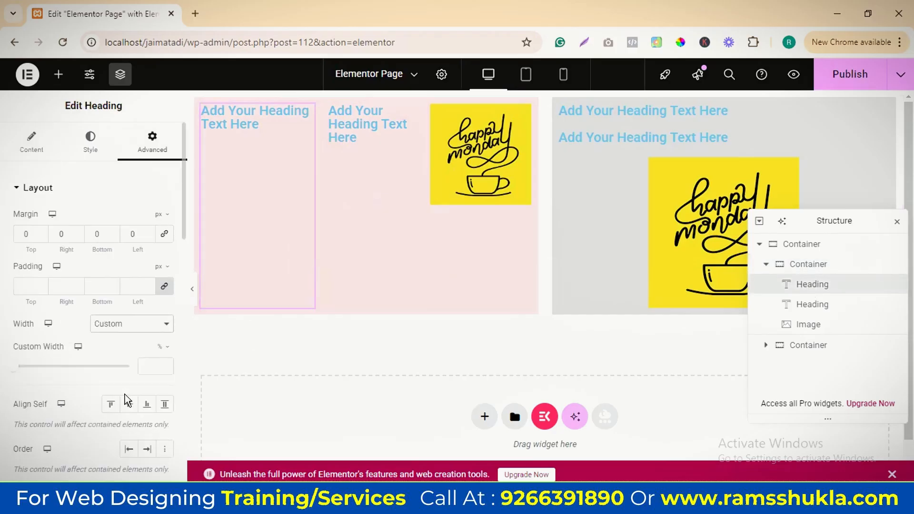
left_click(152, 366)
type("100")
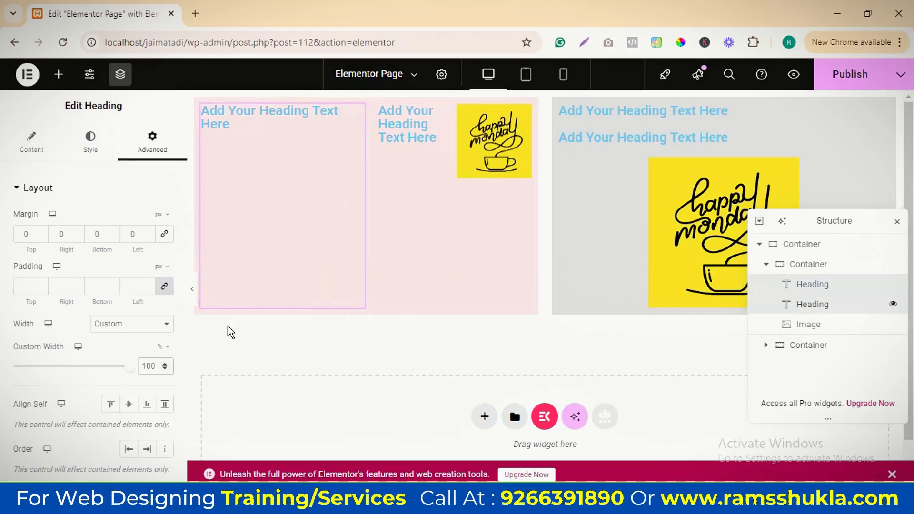
Set the custom width of the pink container's second heading and of its image to 50% each
left_click_drag(160, 362, 134, 369)
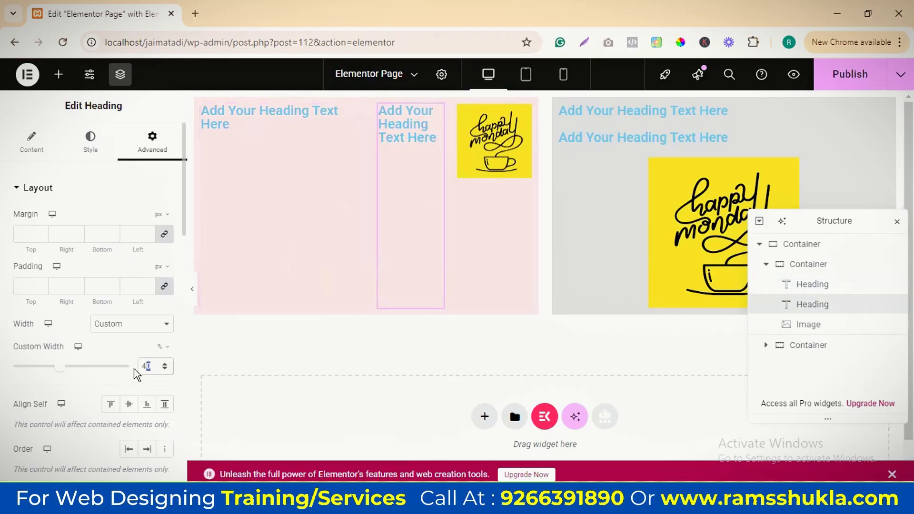
type("50")
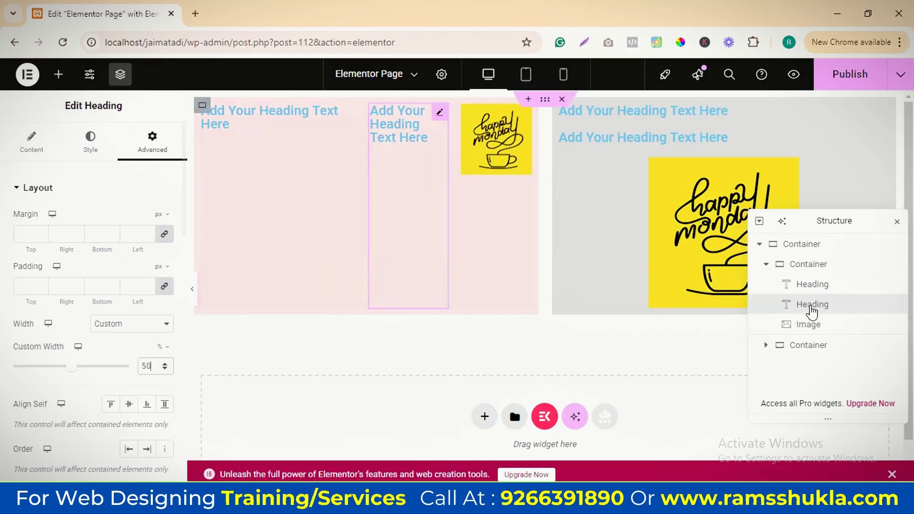
left_click(515, 165)
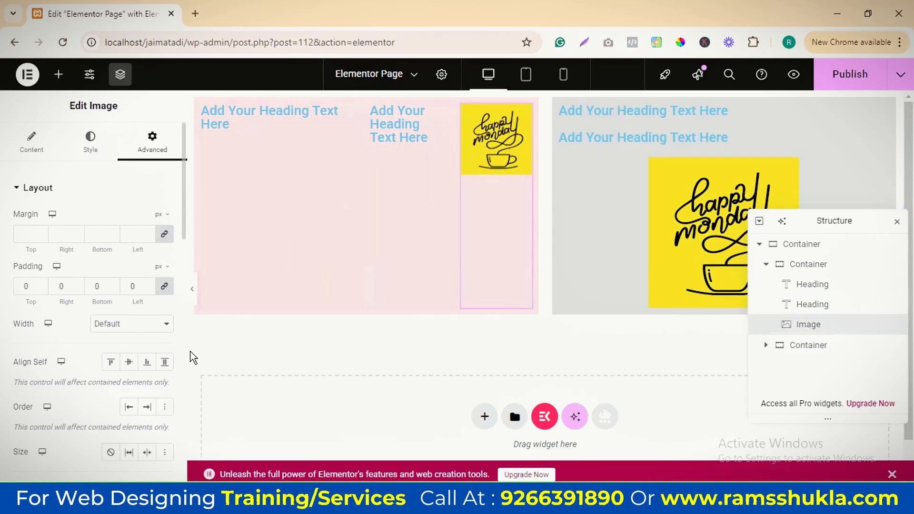
left_click(132, 324)
left_click(128, 390)
left_click(147, 365)
type("50")
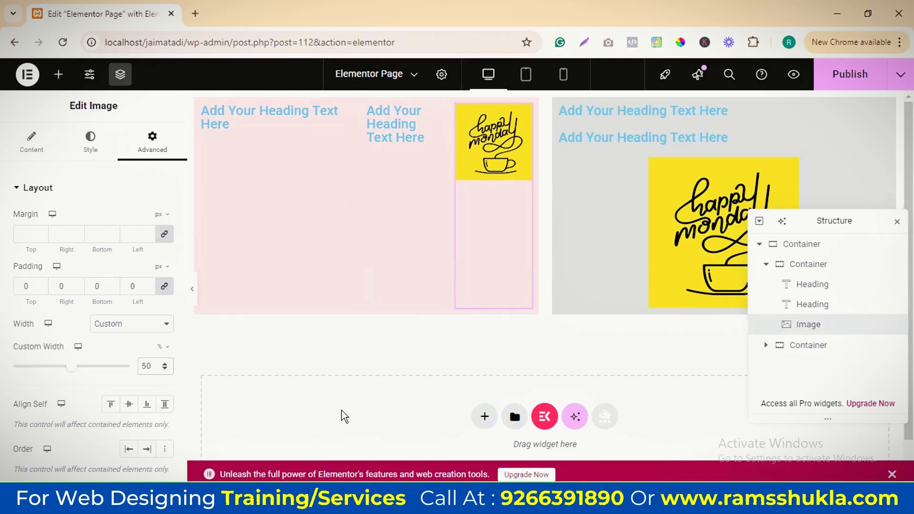
left_click(29, 150)
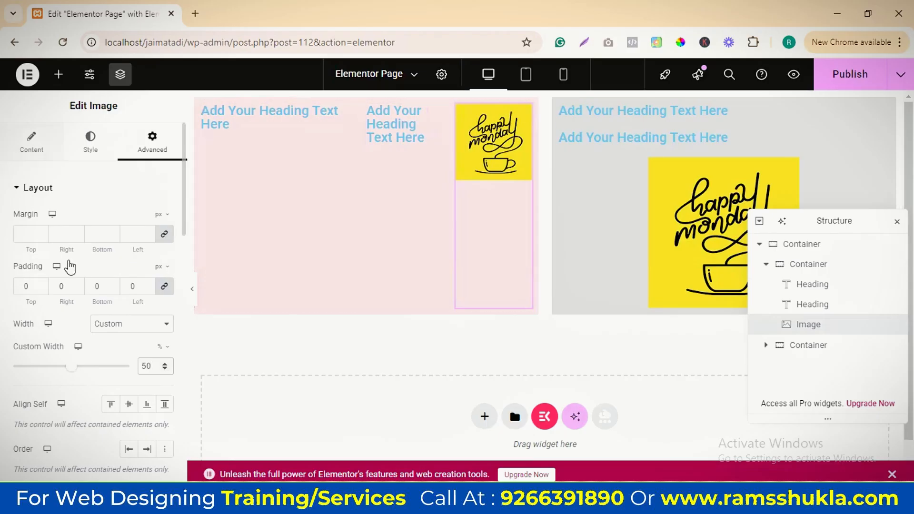
left_click(791, 266)
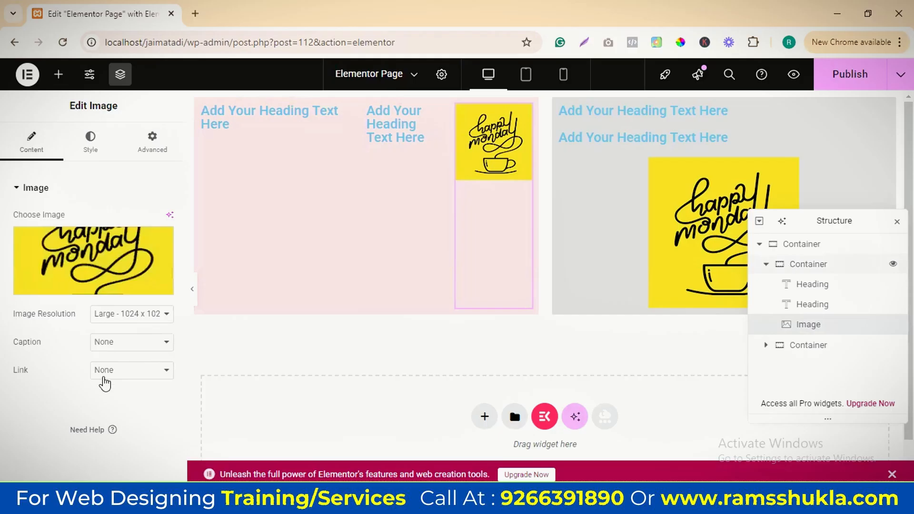
scroll(84, 251, "down", 2)
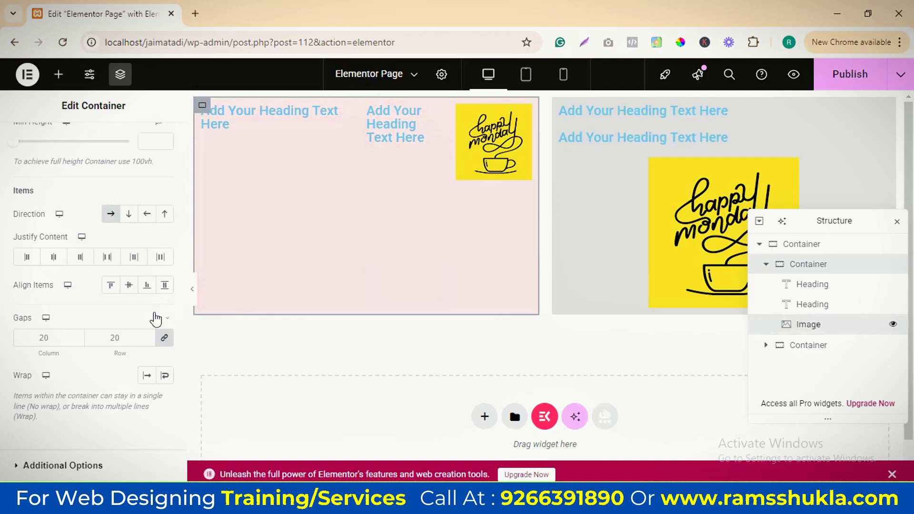
left_click(101, 158)
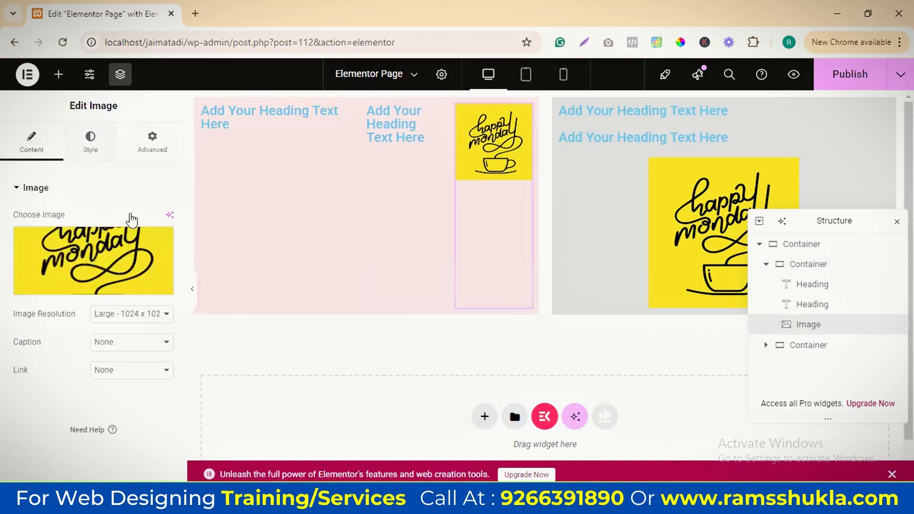
left_click(823, 320)
Enable wrapping for the pink container's items so they can break into multiple lines
left_click(808, 265)
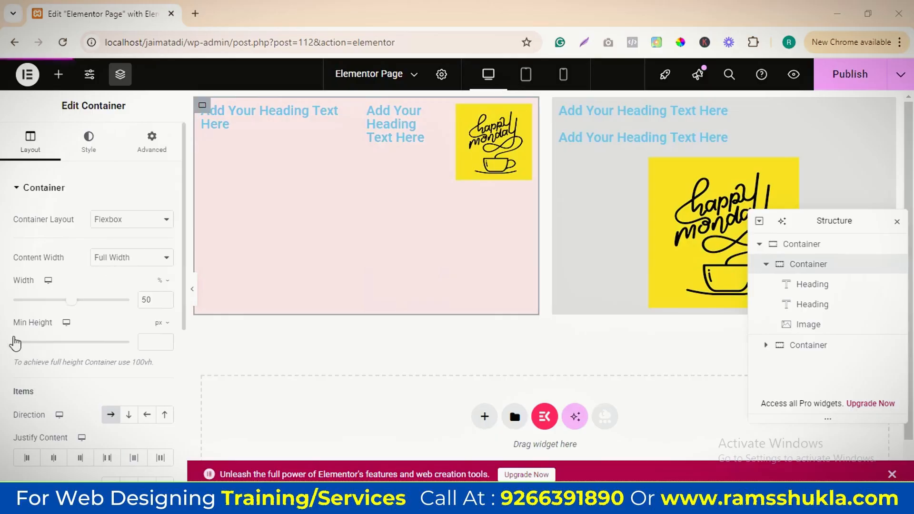
scroll(112, 300, "down", 5)
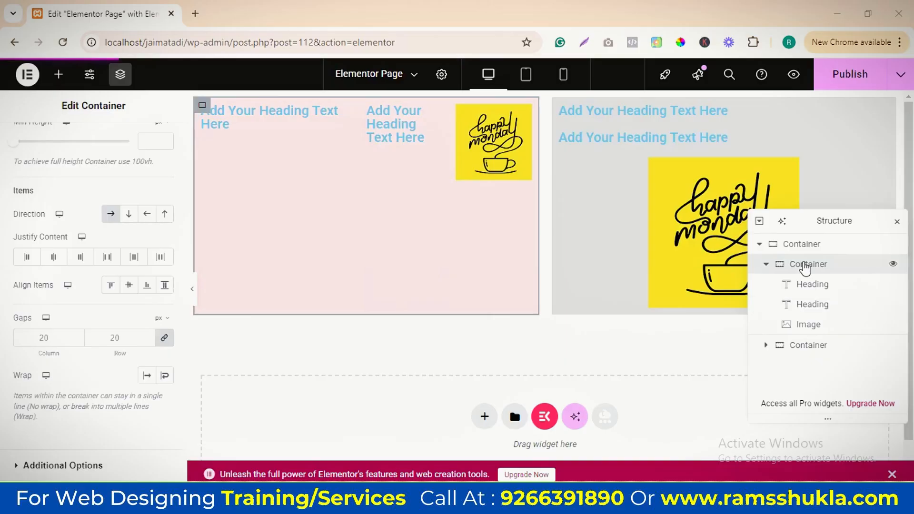
left_click(164, 376)
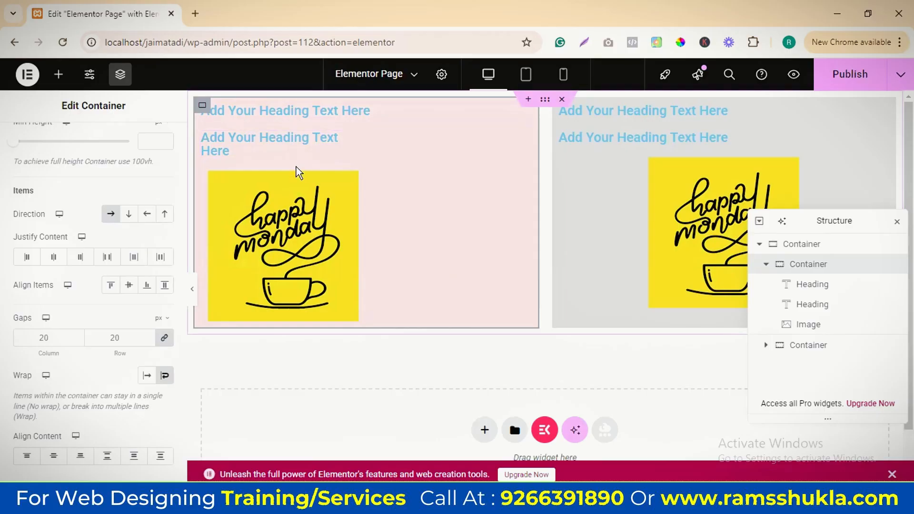
Set the pink container's linked column and row gaps to 10 px
left_click(315, 151)
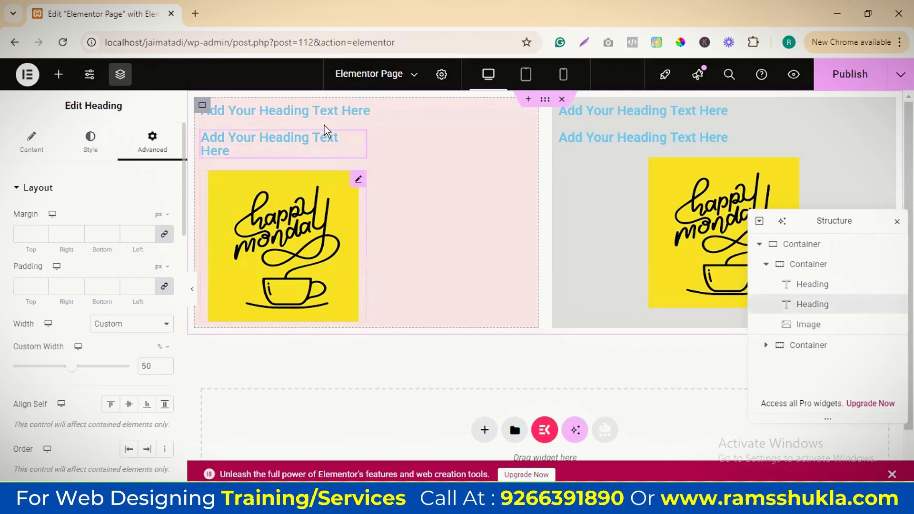
left_click(360, 164)
left_click(803, 266)
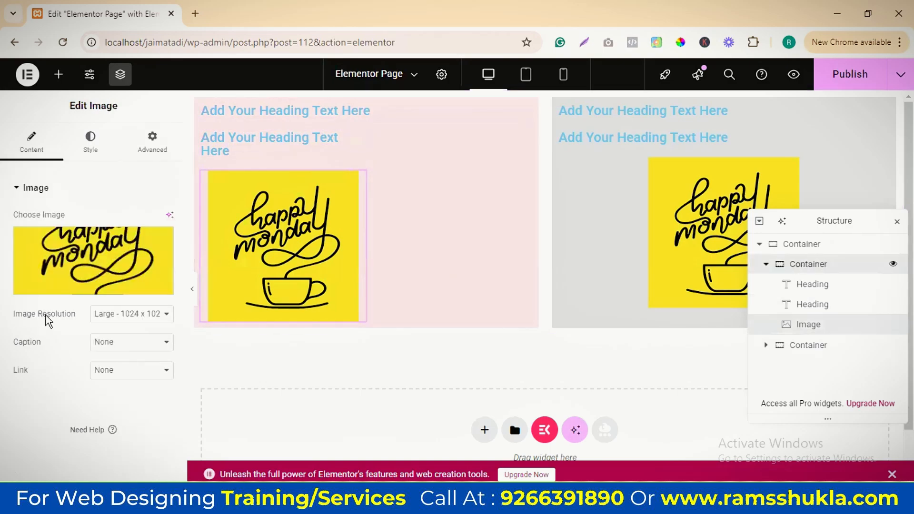
scroll(97, 431, "down", 3)
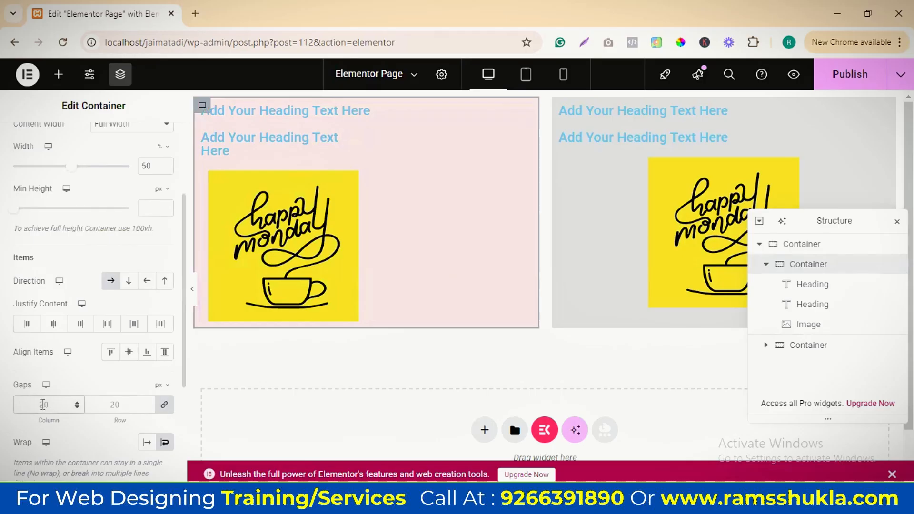
key("BackSpace")
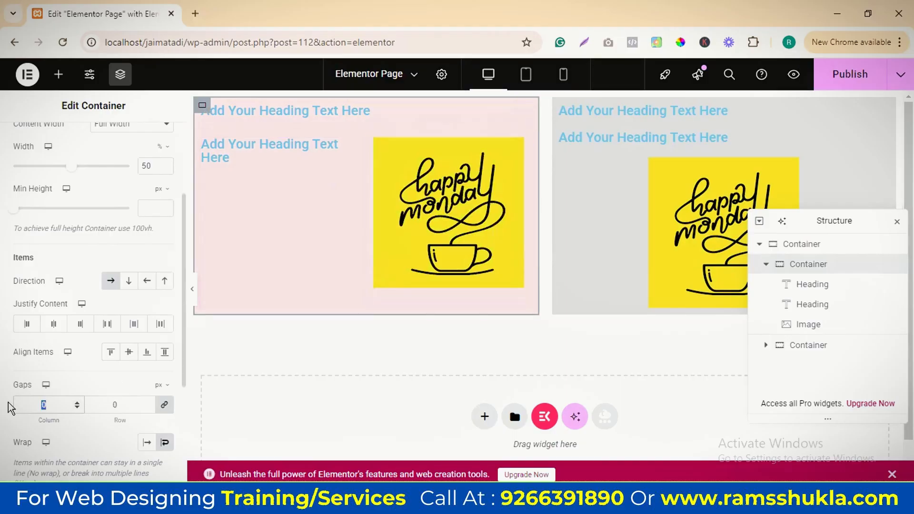
type("10")
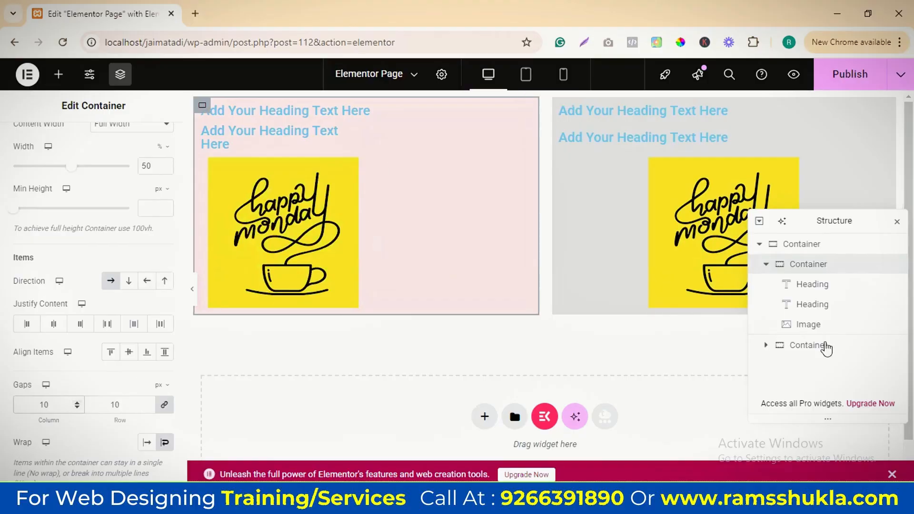
Set the custom width of the pink container's second heading to 40%
left_click(811, 307)
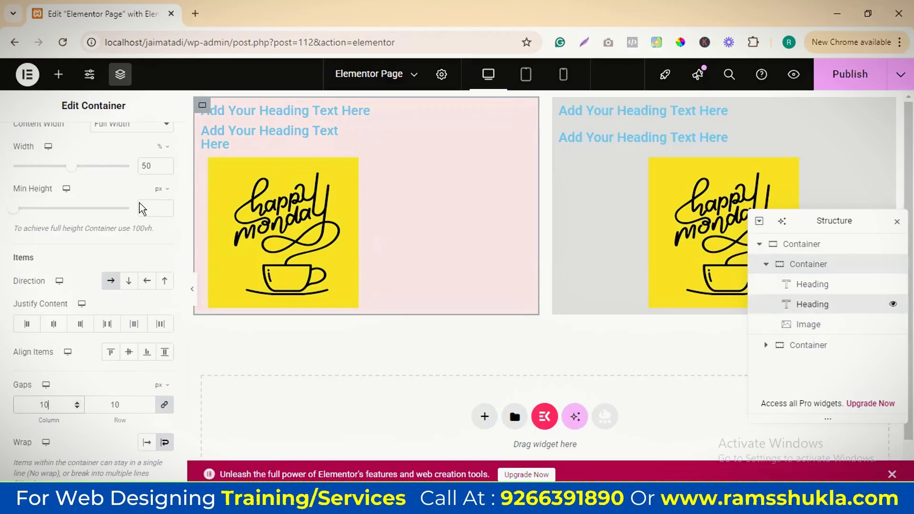
double_click(134, 367)
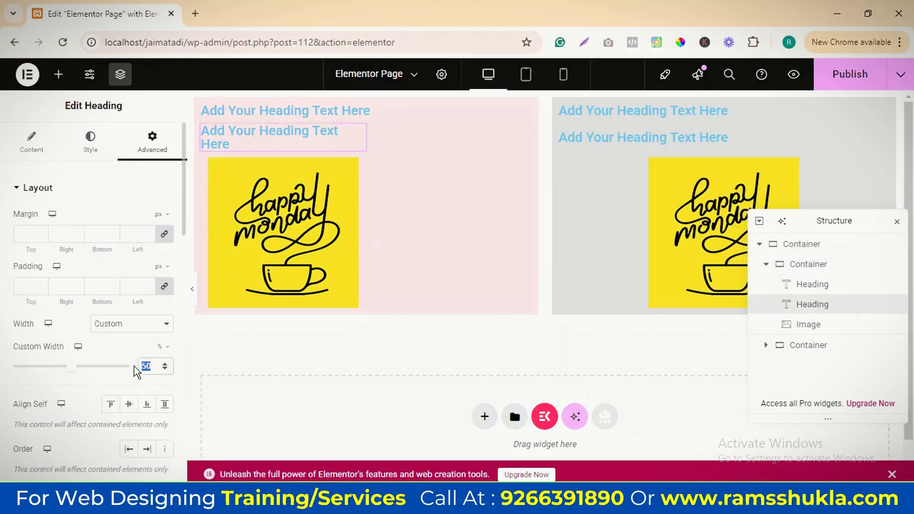
type("40")
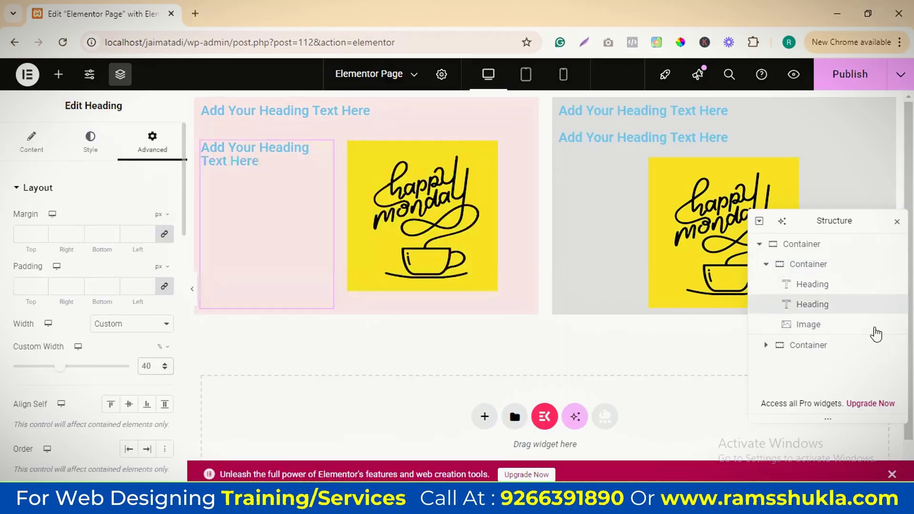
Try a 40% custom width on the pink container's image and settle on 45%
left_click(808, 325)
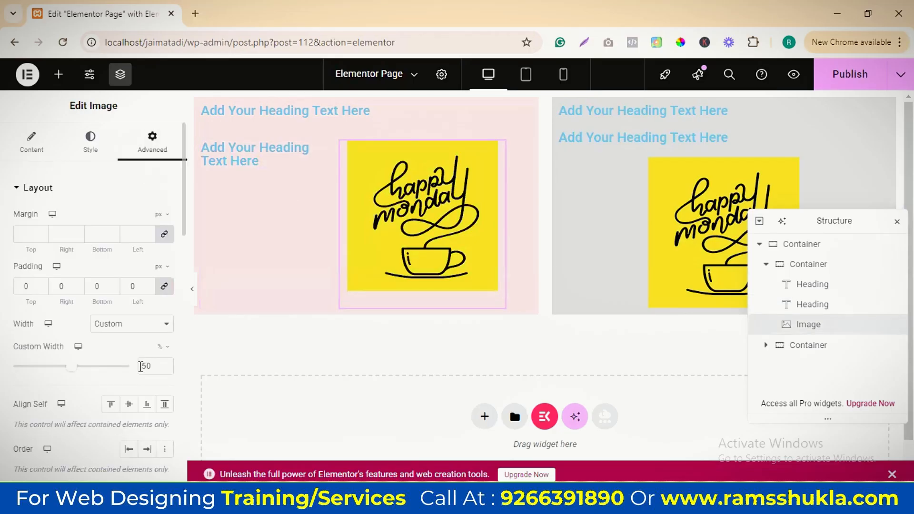
double_click(145, 366)
type("40")
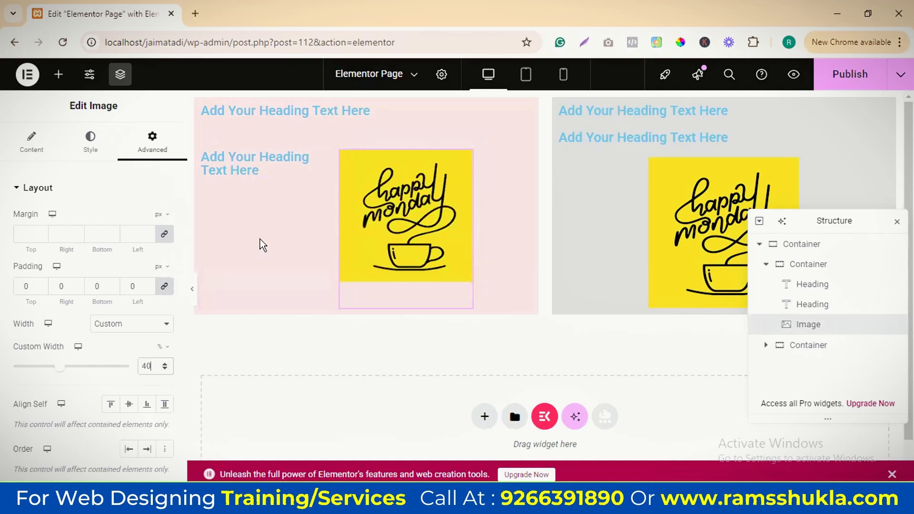
key("BackSpace")
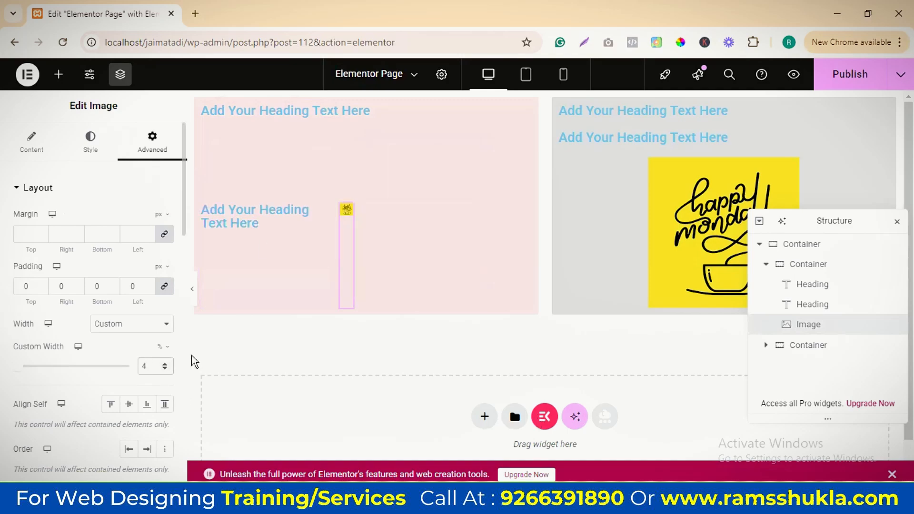
type("5")
Set the custom width of the pink container's second heading to 45% to match the image
left_click(820, 303)
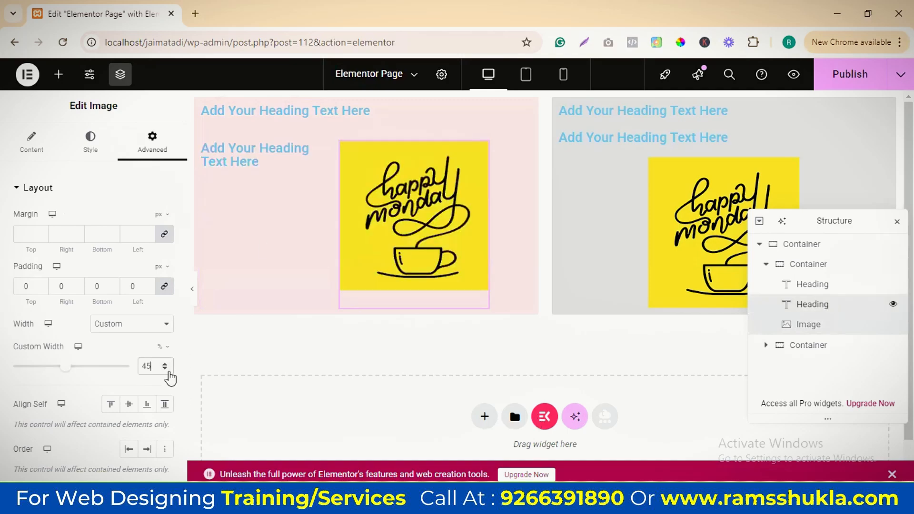
left_click_drag(153, 366, 132, 369)
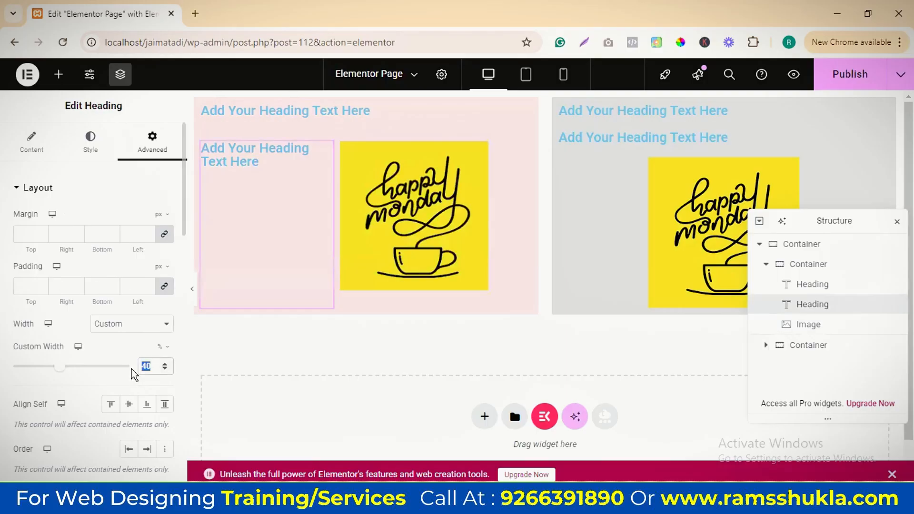
type("45")
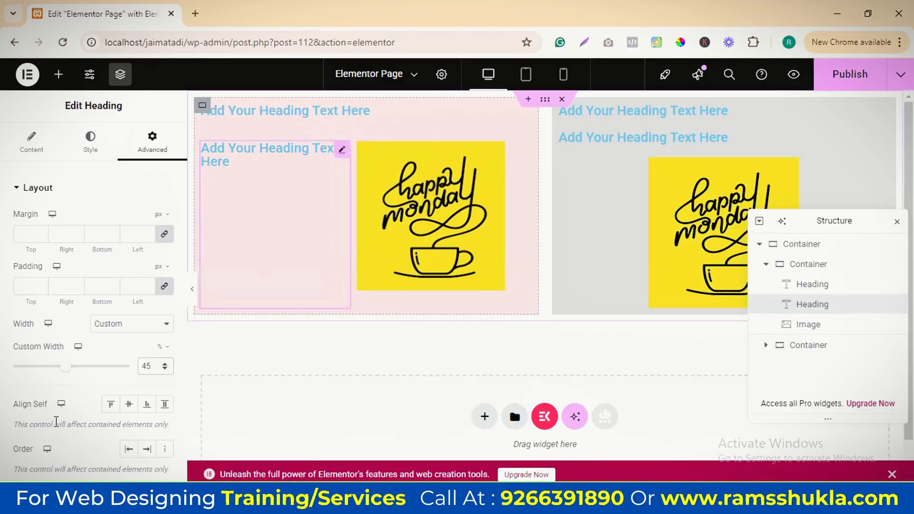
Try the Center and End self-alignments on the second heading and finish with Stretch
scroll(126, 379, "down", 2)
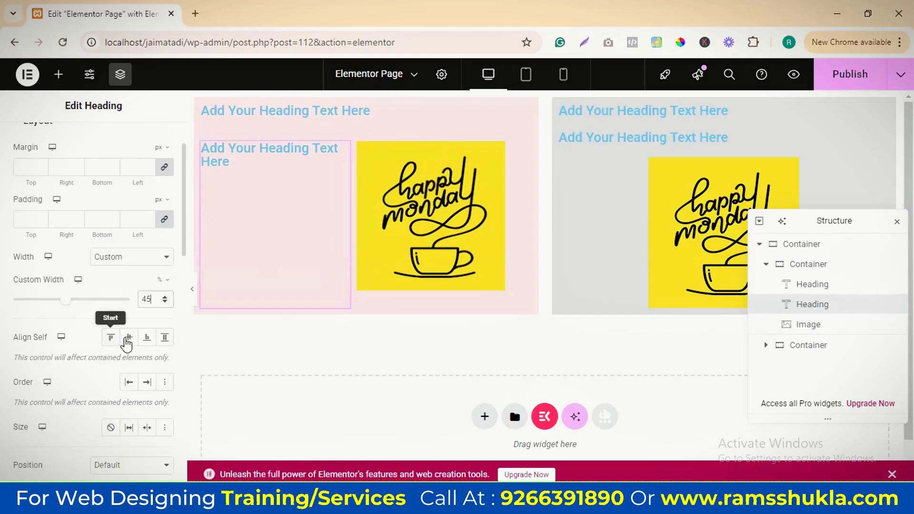
left_click(127, 341)
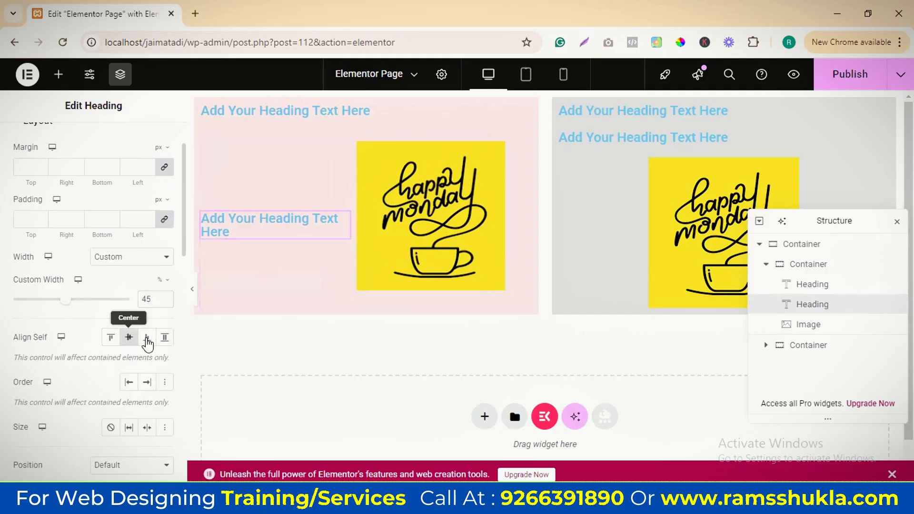
left_click(147, 339)
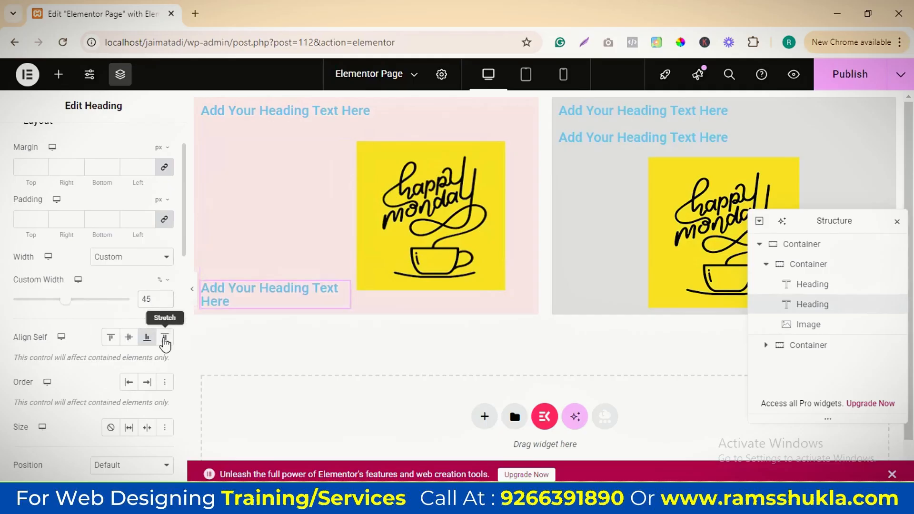
left_click(165, 339)
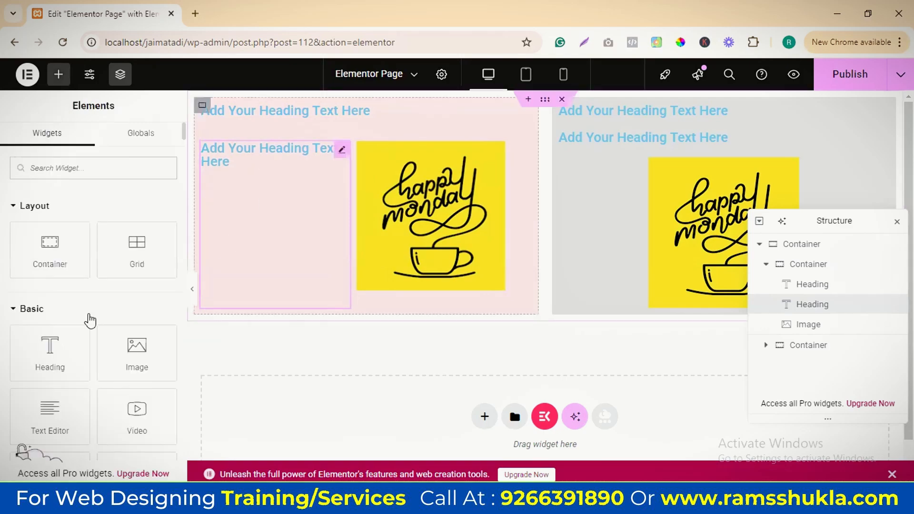
Add a heading between the pink container's second heading and image, and set the image's custom width to 100%
left_click_drag(54, 352, 337, 205)
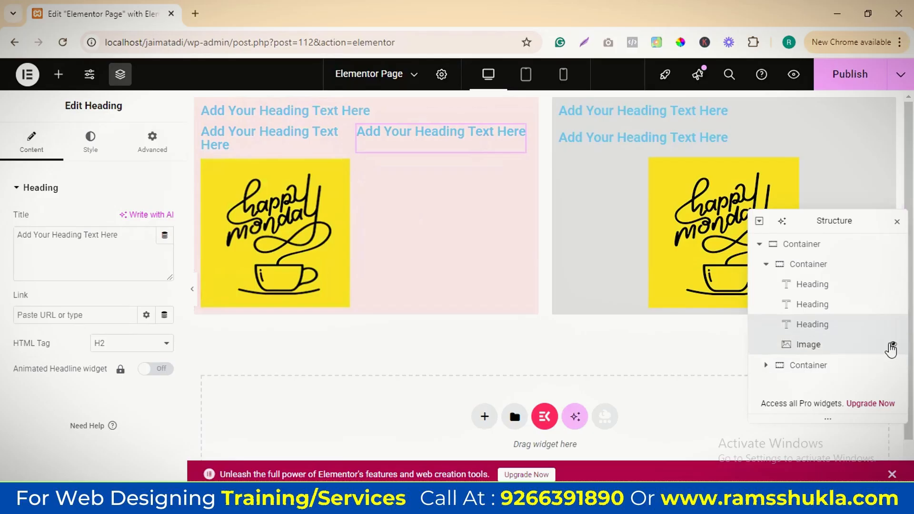
left_click(857, 344)
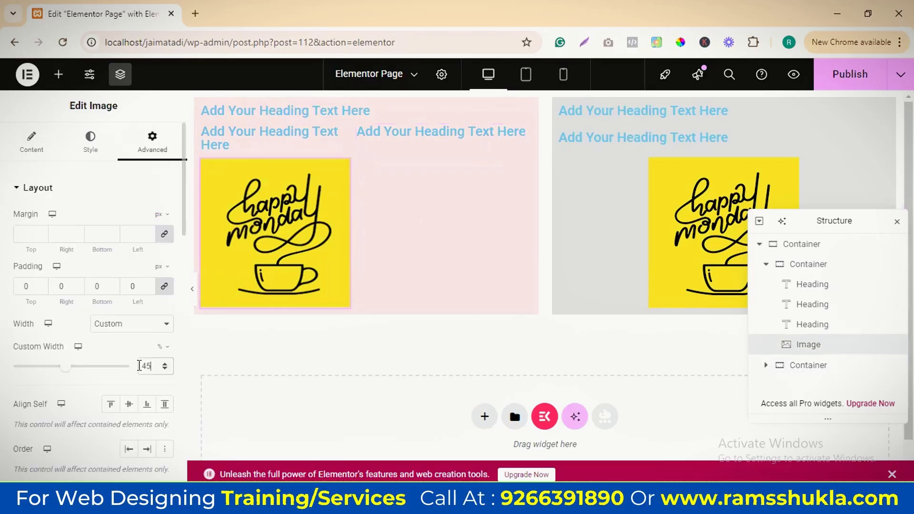
key("BackSpace")
key("BackSpace")
type("100")
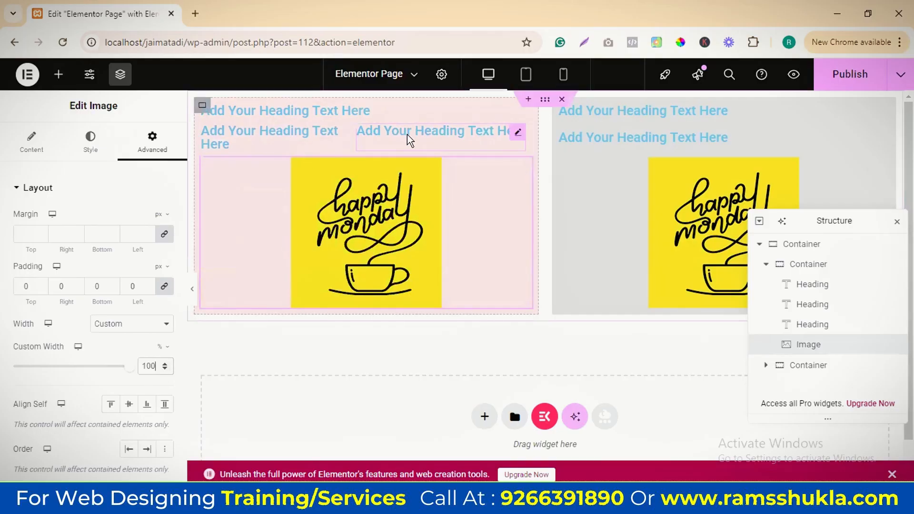
Try the Start order on the pink container's image and set its order to End
scroll(127, 263, "down", 3)
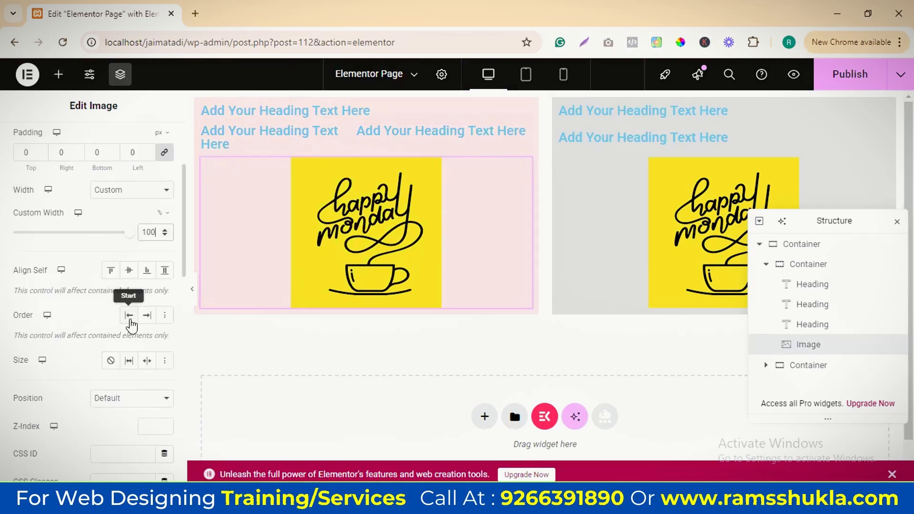
left_click(130, 321)
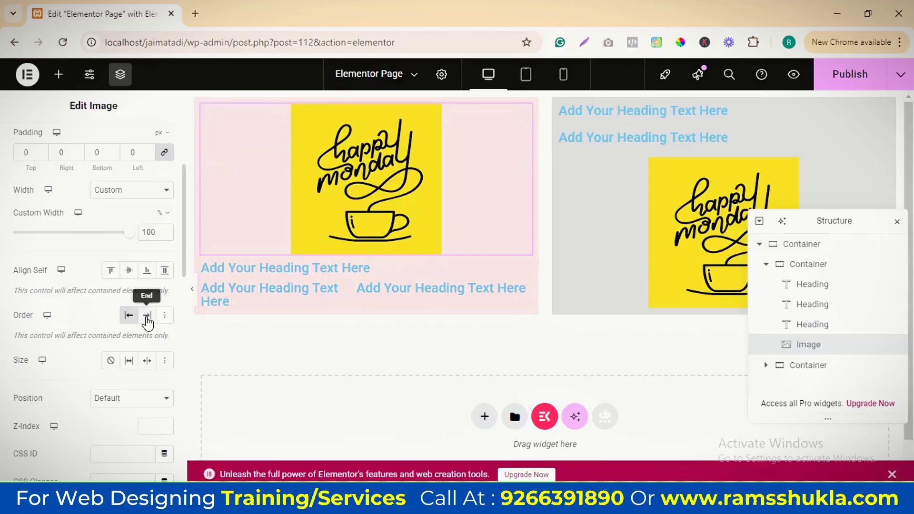
left_click(147, 316)
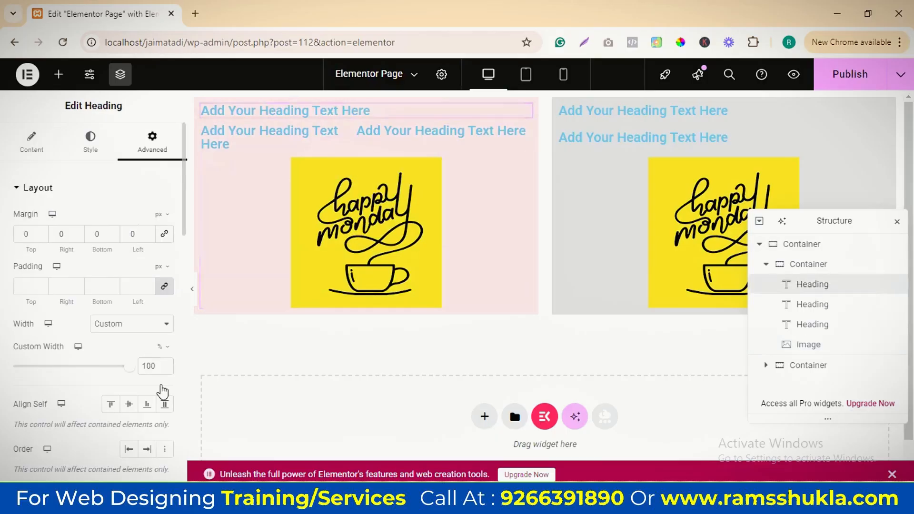
Try the End order on the pink container's first heading and set its order to Start
left_click(151, 385)
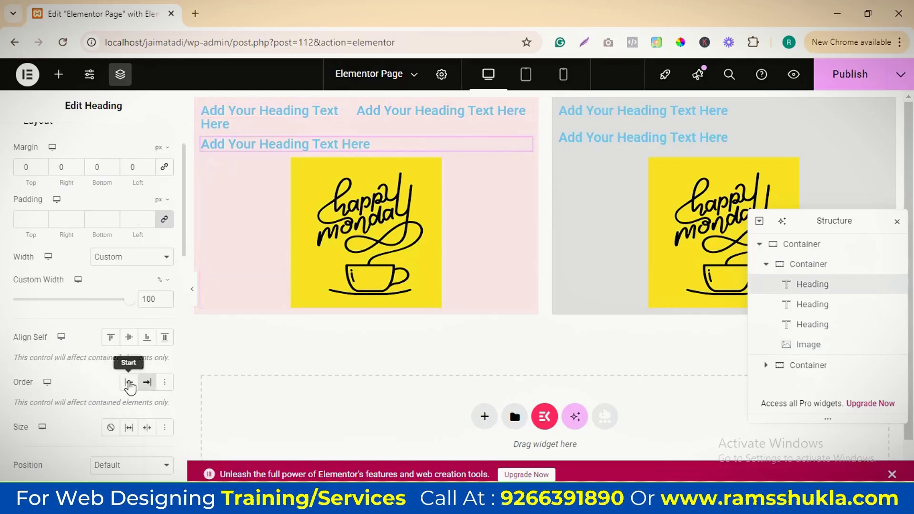
left_click(129, 383)
Try the Custom size option with its flex grow and shrink values on the first heading, and clear it
scroll(162, 294, "down", 3)
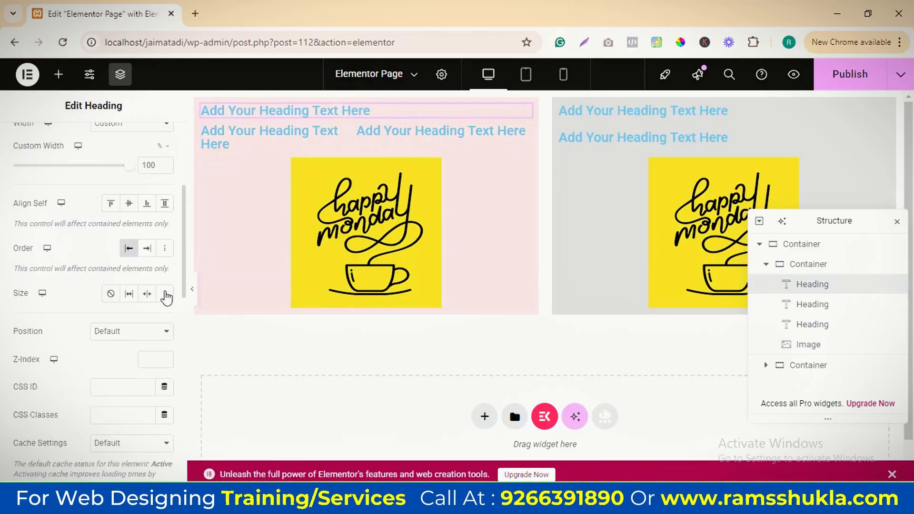
left_click(165, 295)
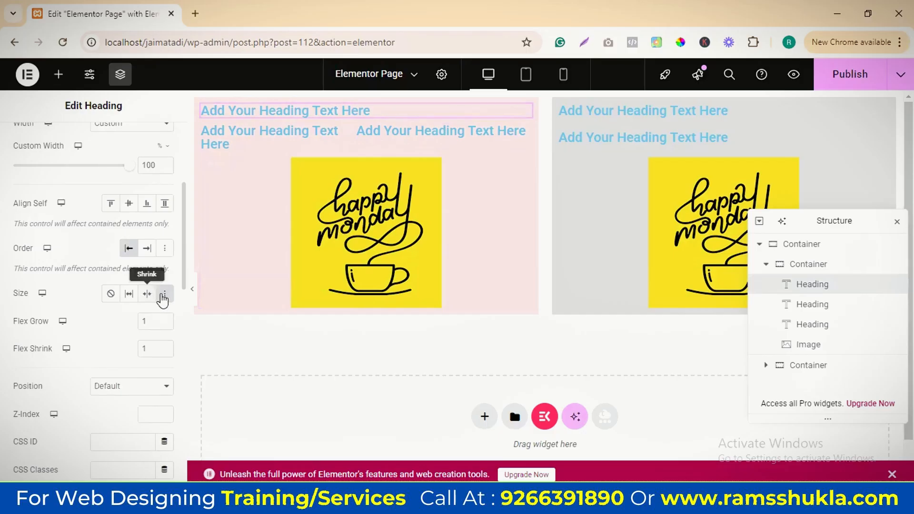
left_click(164, 296)
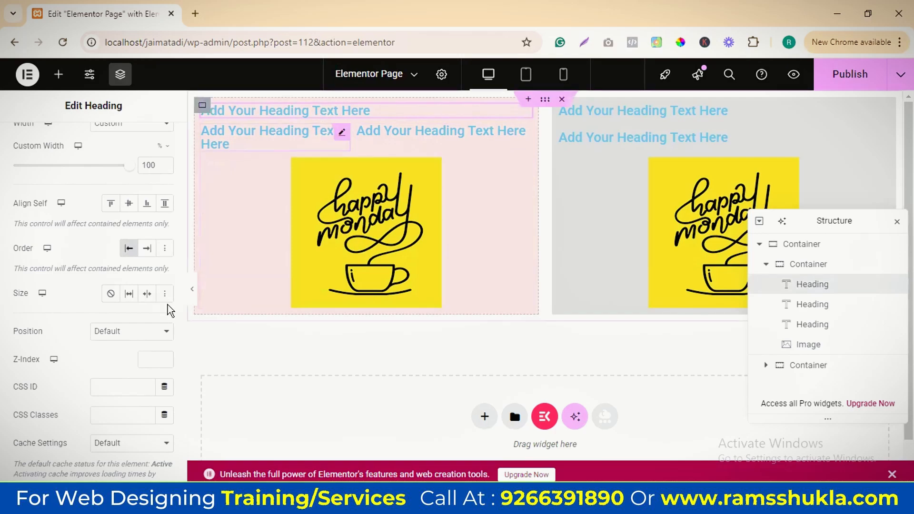
Set the size of the pink container's second heading, the one 45% wide, to Grow
left_click(812, 305)
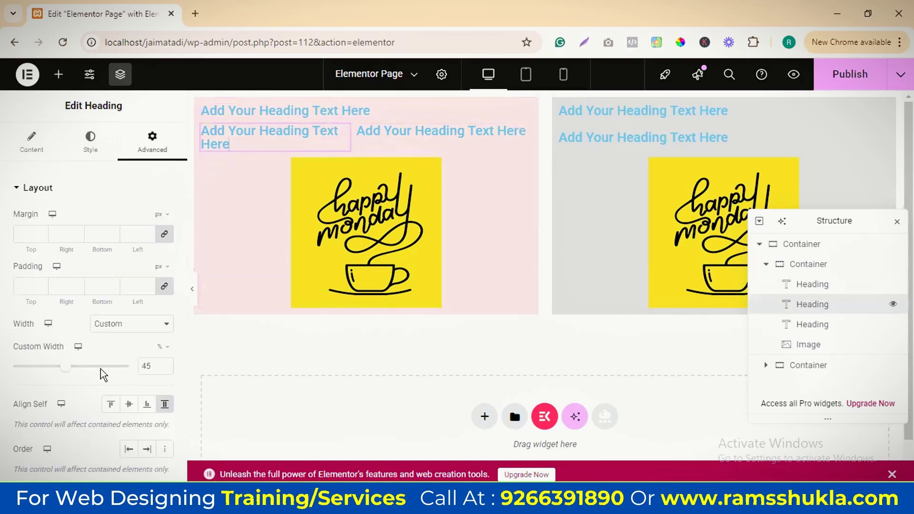
scroll(155, 370, "down", 3)
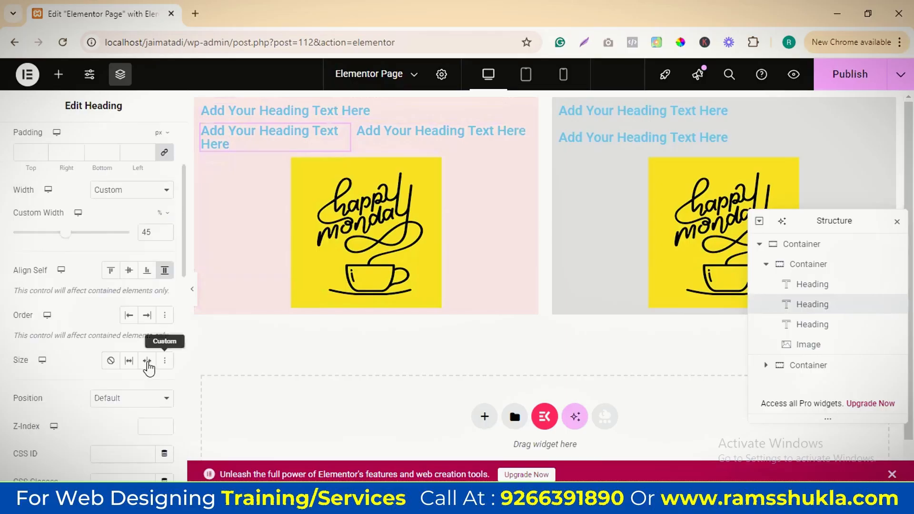
left_click(128, 360)
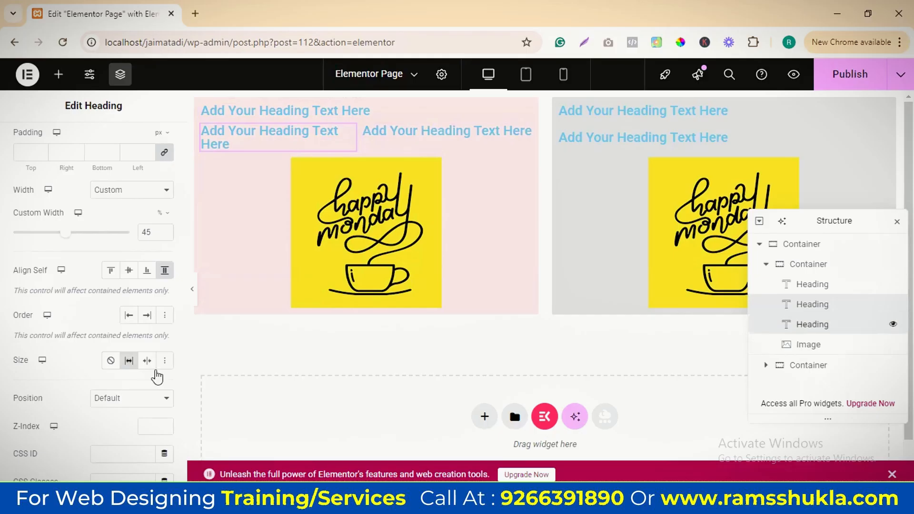
Try the Shrink and None sizes on the pink container's third heading and finish with Grow
left_click(812, 324)
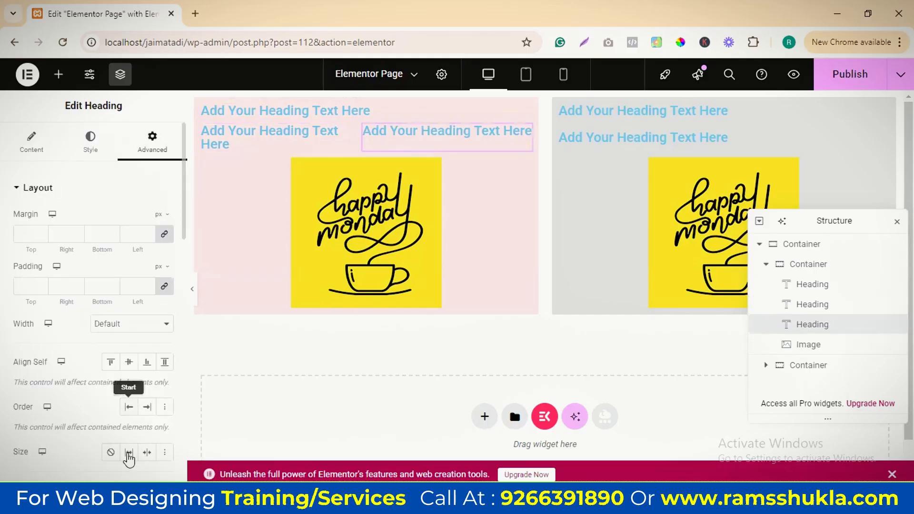
left_click(129, 455)
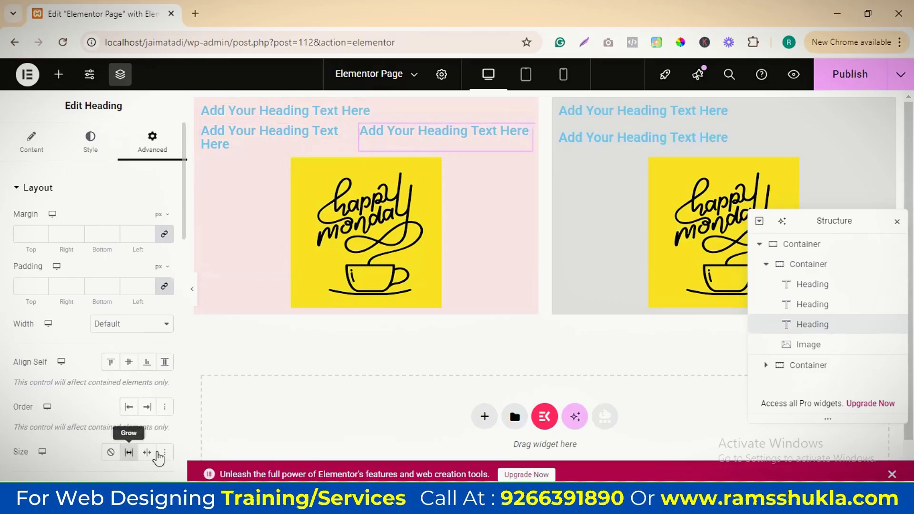
left_click(146, 452)
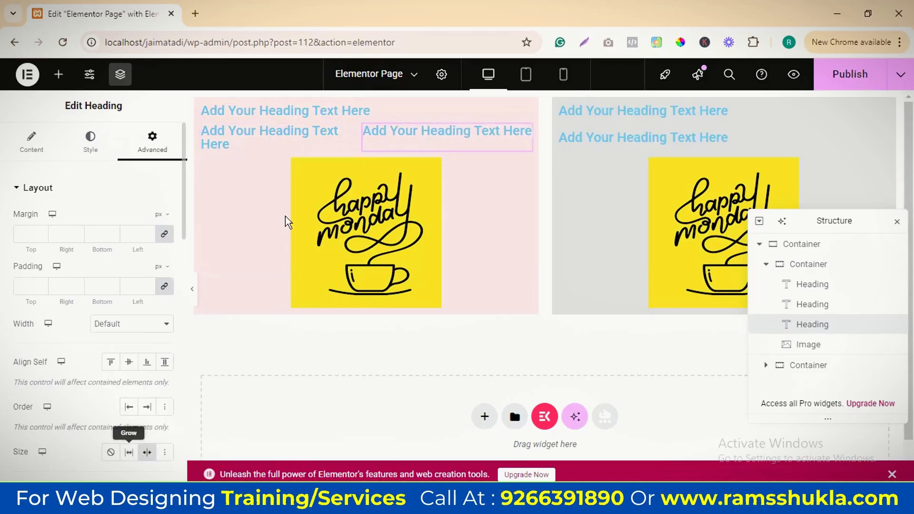
left_click(127, 454)
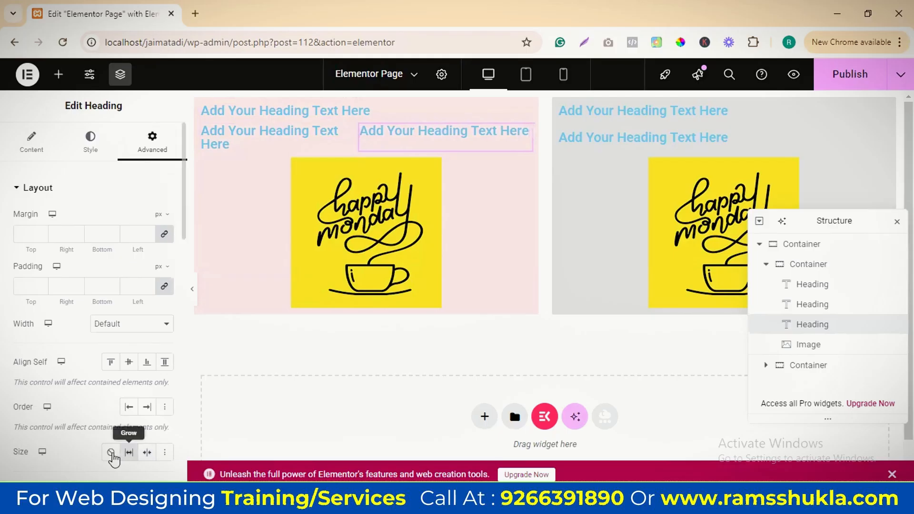
left_click(112, 453)
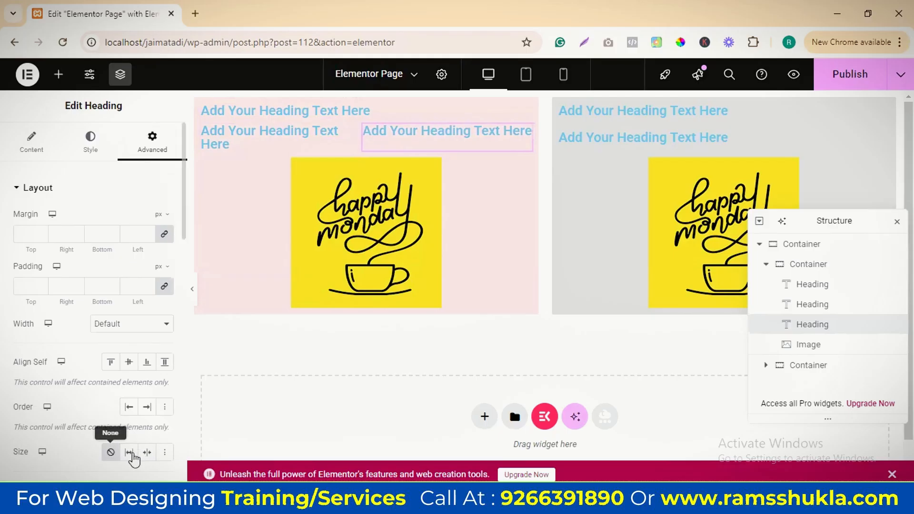
scroll(142, 355, "down", 3)
left_click(128, 318)
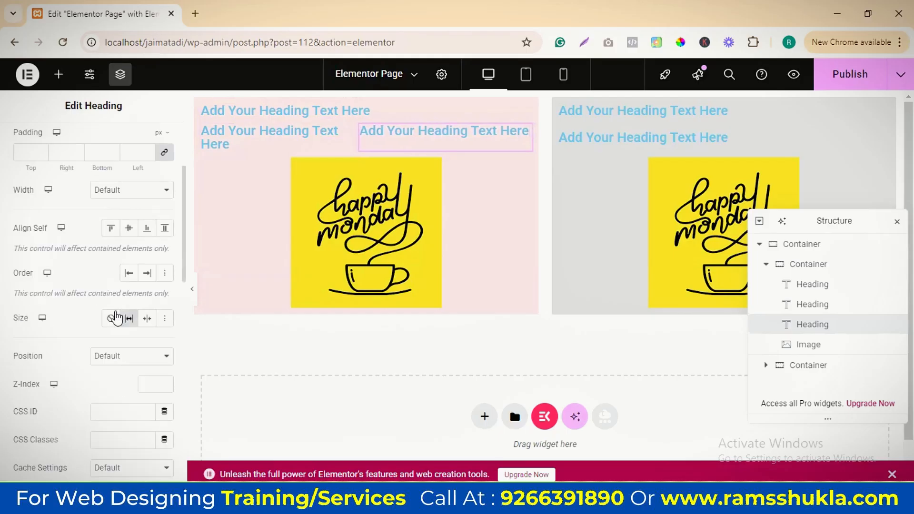
Look through the third heading's position options and add an Image widget in a new container below the section
scroll(114, 333, "down", 2)
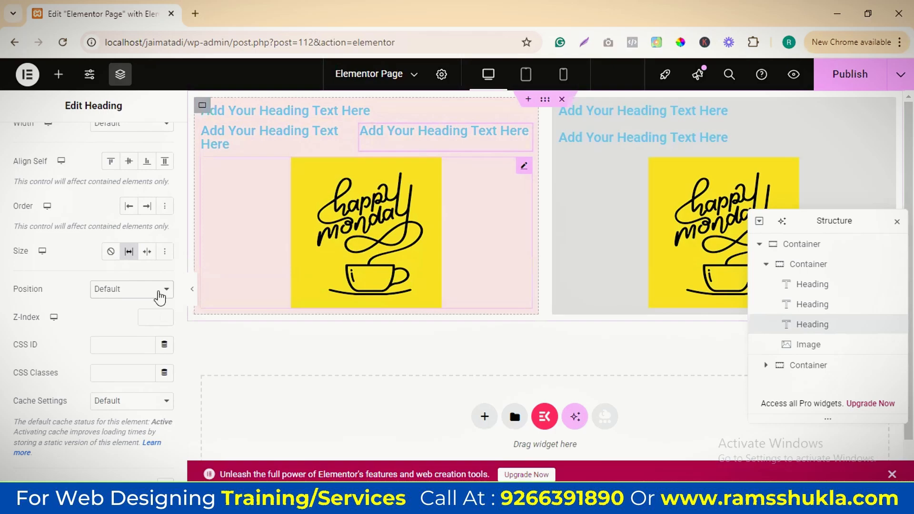
left_click(153, 298)
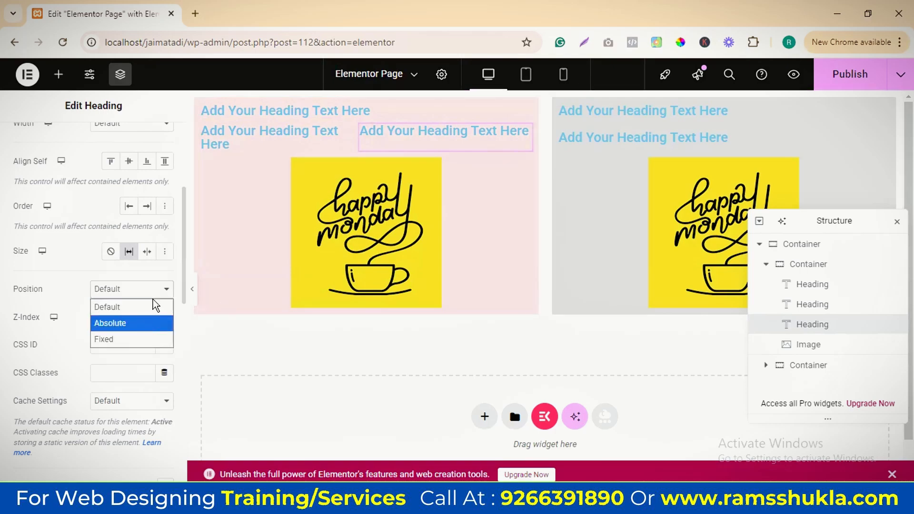
left_click(85, 318)
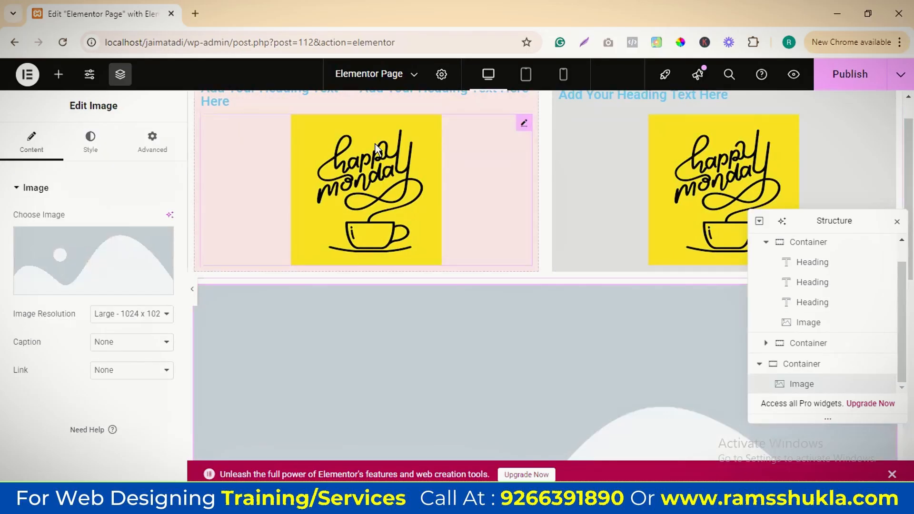
Set the position of the pink container's Happy Monday image to Absolute
left_click(427, 193)
scroll(198, 285, "down", 1)
scroll(139, 408, "down", 3)
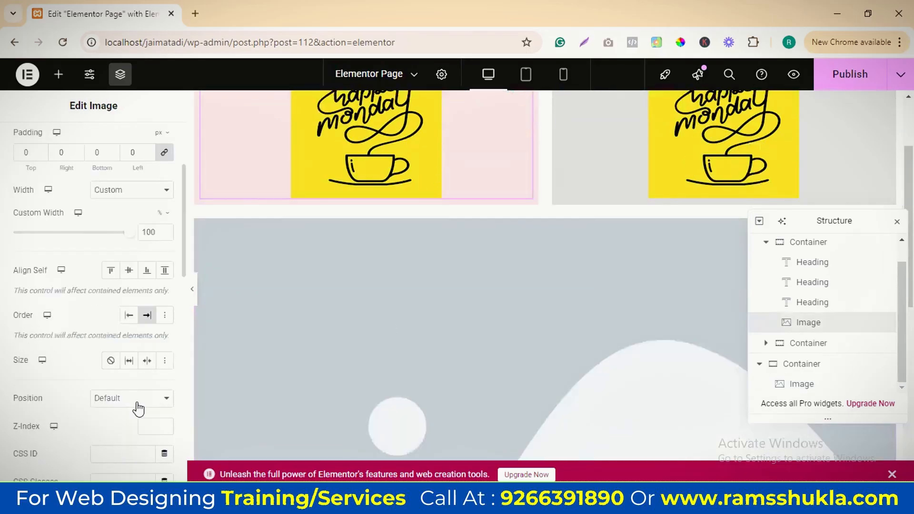
left_click(135, 402)
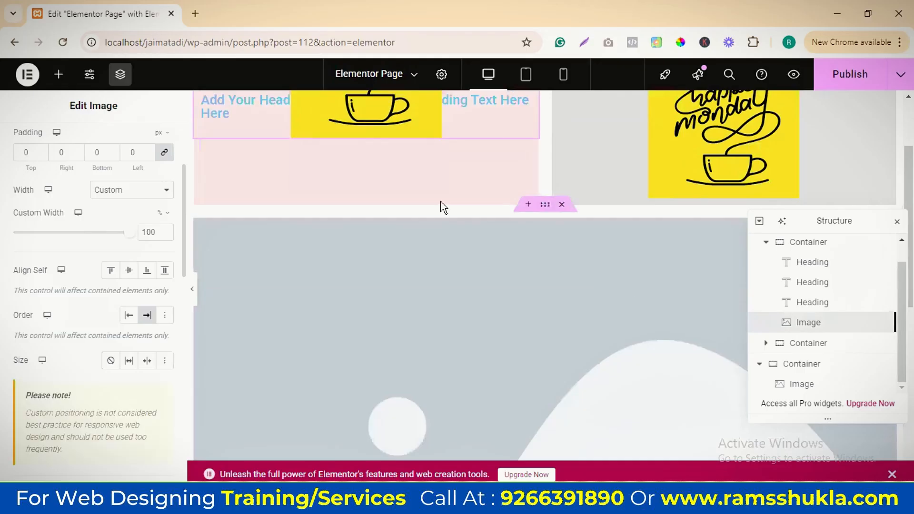
scroll(443, 207, "up", 3)
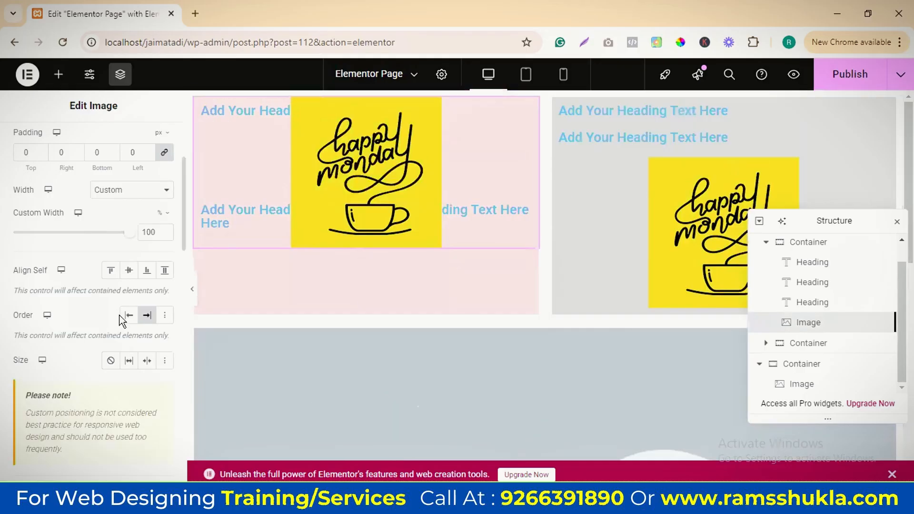
scroll(121, 303, "down", 5)
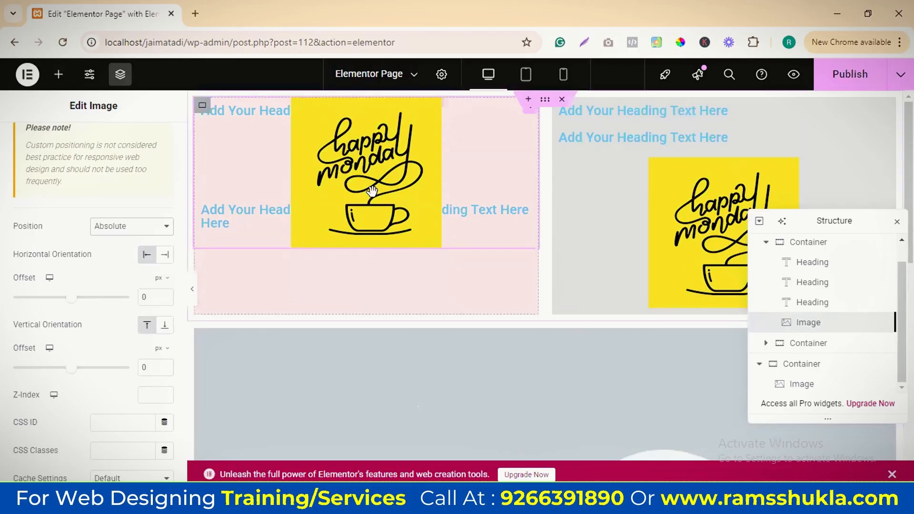
Move the absolutely positioned image across the containers to a horizontal offset of about 123 px and a vertical offset of about 689 px
left_click_drag(487, 229, 593, 250)
left_click_drag(498, 246, 381, 407)
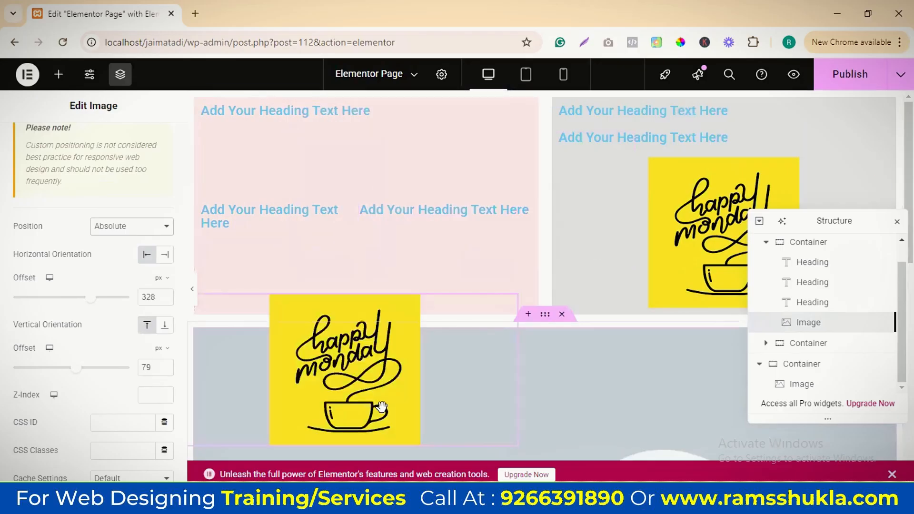
scroll(313, 281, "down", 1)
left_click_drag(334, 276, 757, 153)
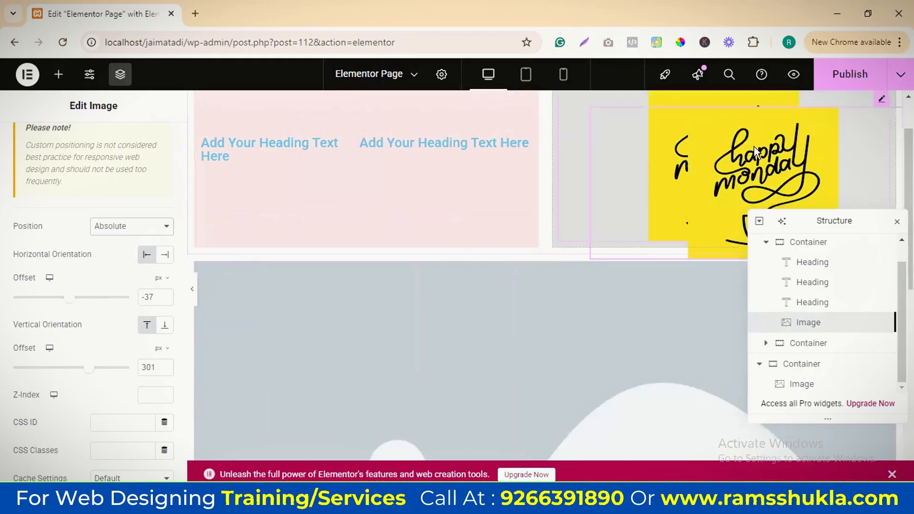
left_click_drag(498, 311, 414, 363)
scroll(521, 308, "down", 3)
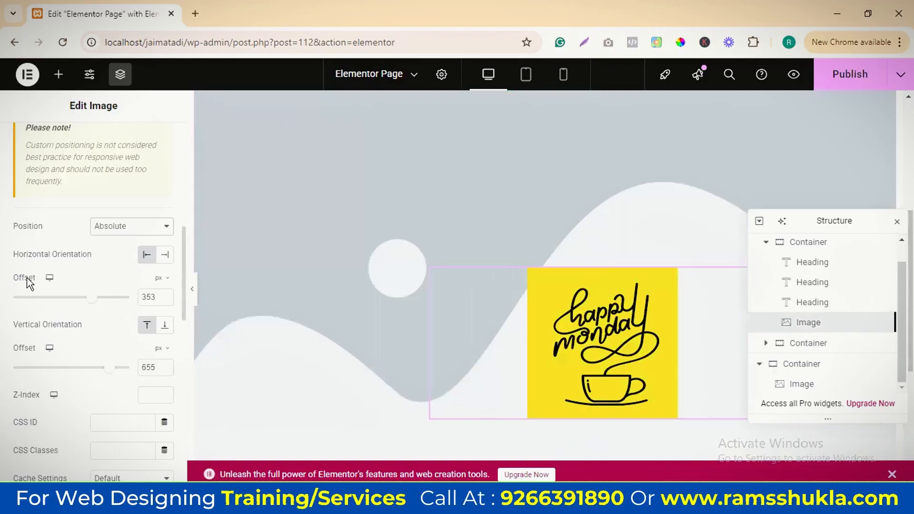
left_click_drag(579, 335, 294, 240)
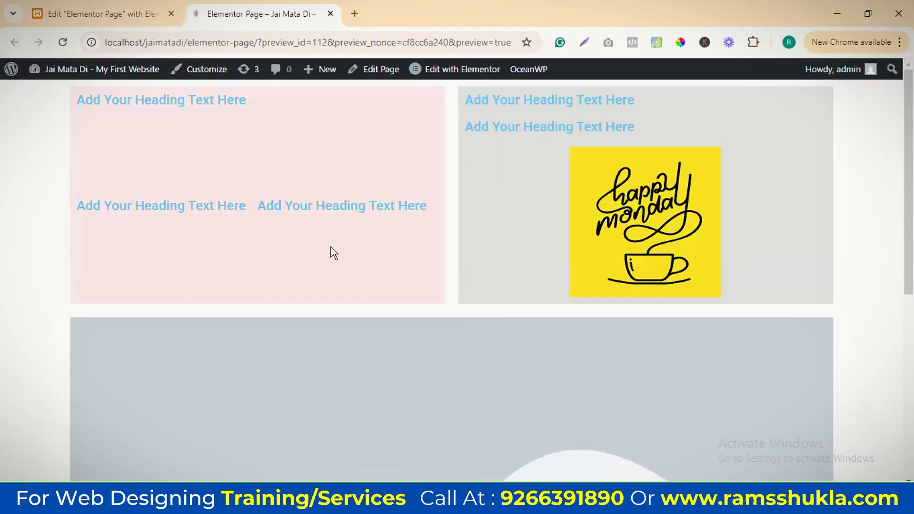
Examine the positioned image in the page preview and return to the editor
scroll(330, 247, "down", 6)
left_click(144, 26)
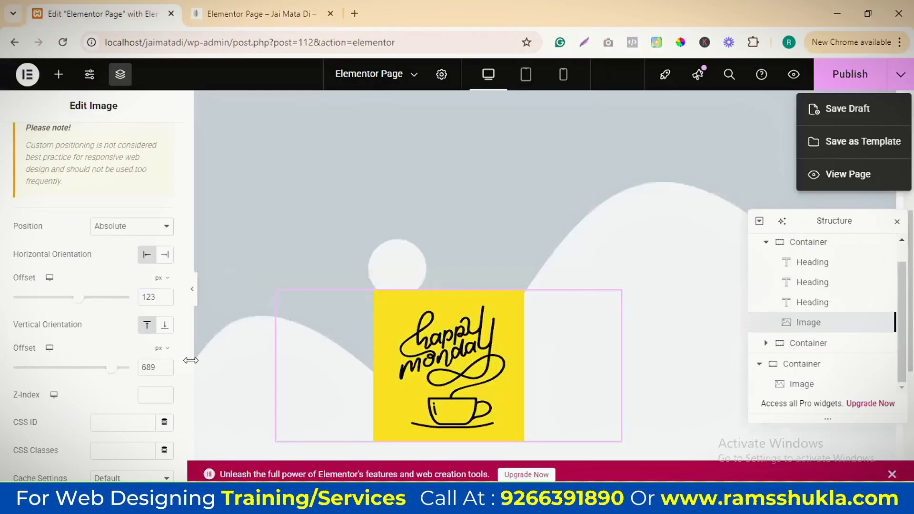
Dock the Structure panel and move the positioned image to offsets of about 505 px horizontally and 812 px vertically
left_click(461, 272)
scroll(548, 248, "down", 5)
left_click_drag(466, 139, 761, 277)
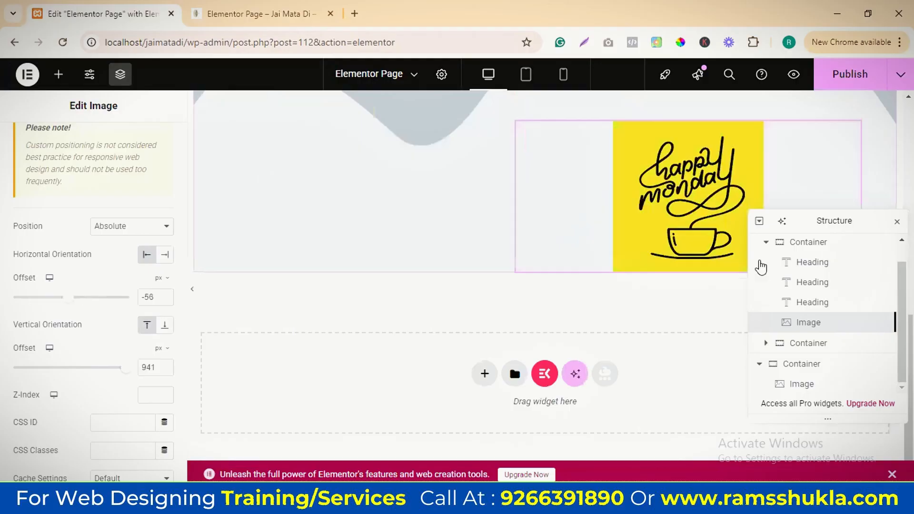
left_click_drag(841, 220, 863, 300)
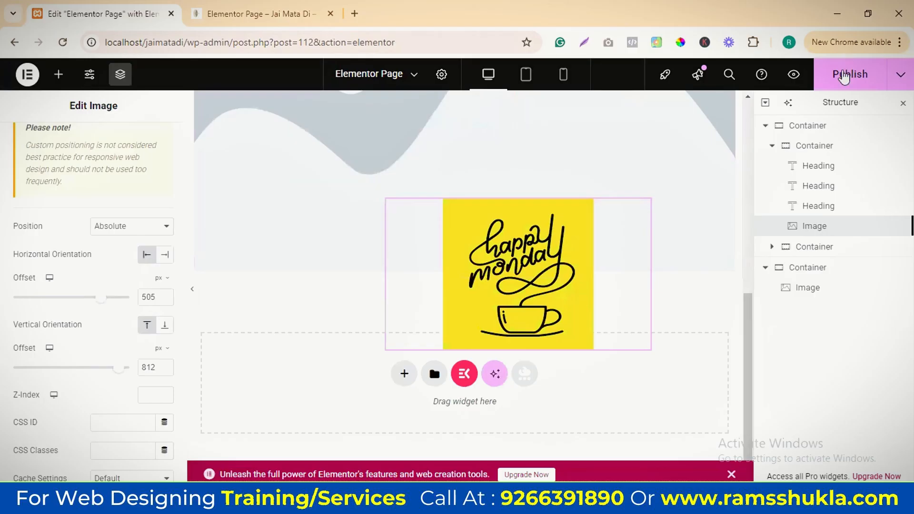
Publish the page, check its preview and return to the editor
left_click(845, 74)
left_click(256, 9)
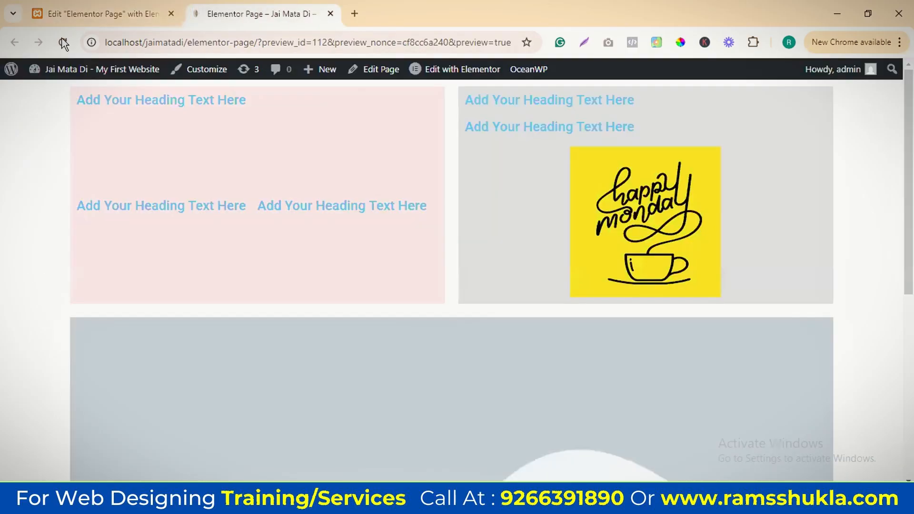
left_click(73, 19)
Move the positioned image up so it overlaps the lower edges of the pink and grey containers
scroll(559, 236, "up", 2)
left_click_drag(512, 285, 454, 185)
scroll(738, 205, "up", 1)
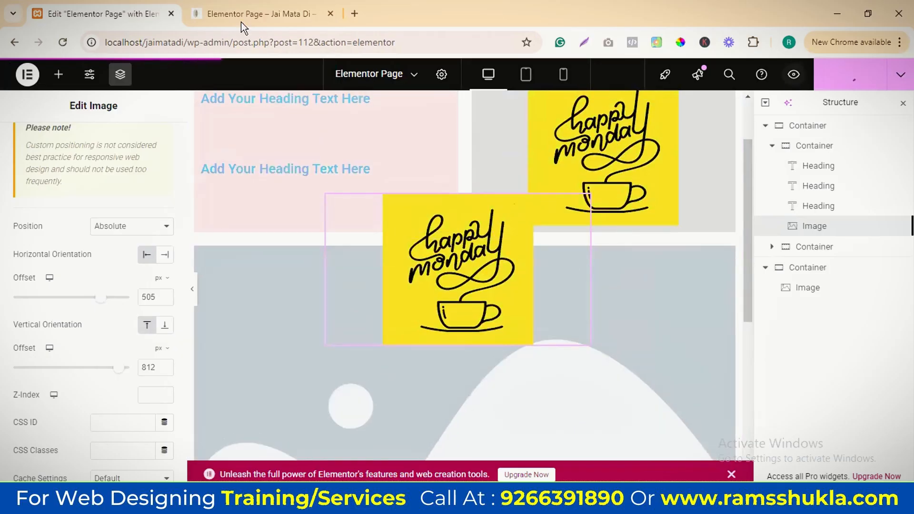
Publish the updated page and reload its preview
left_click(838, 84)
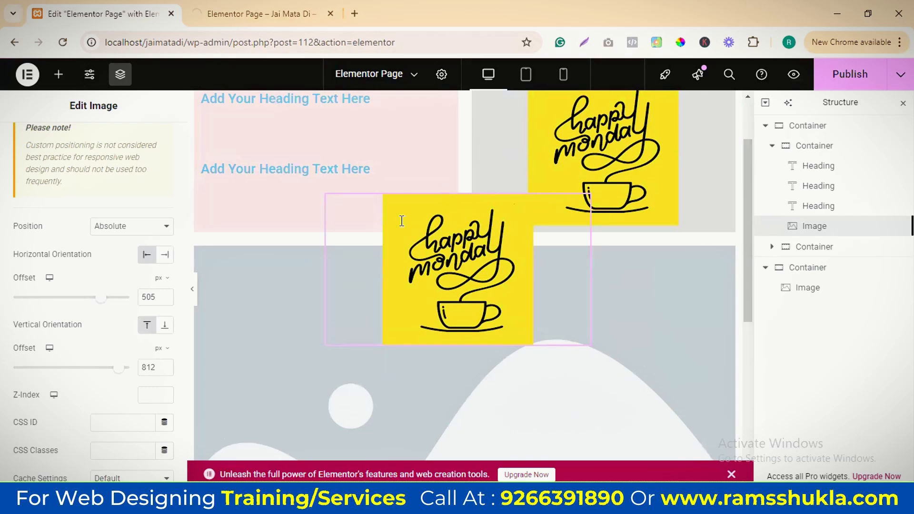
key("ctrl+Tab")
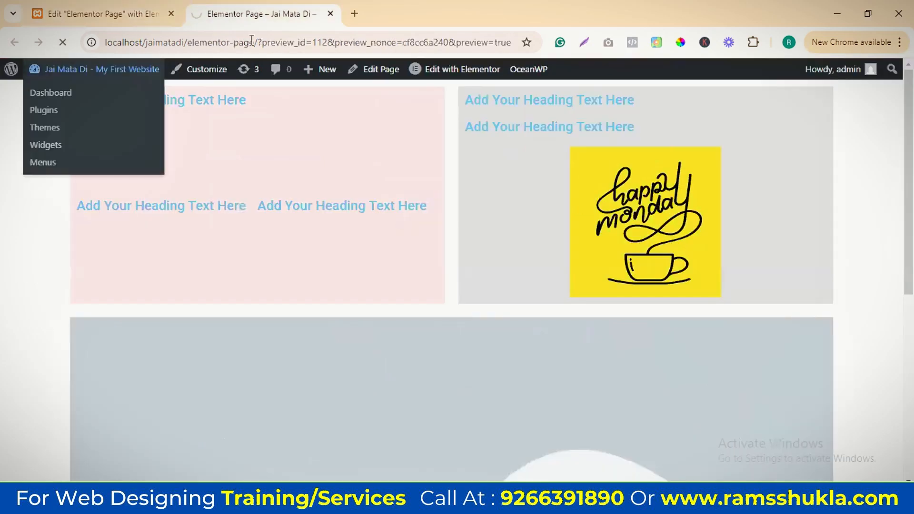
left_click(252, 42)
key("Return")
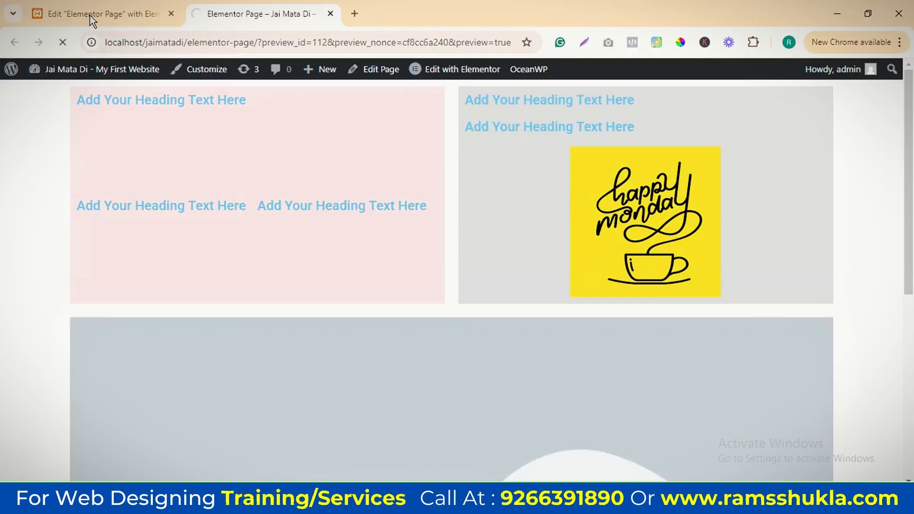
Delete the lower container holding the placeholder image and check the published page
left_click(119, 14)
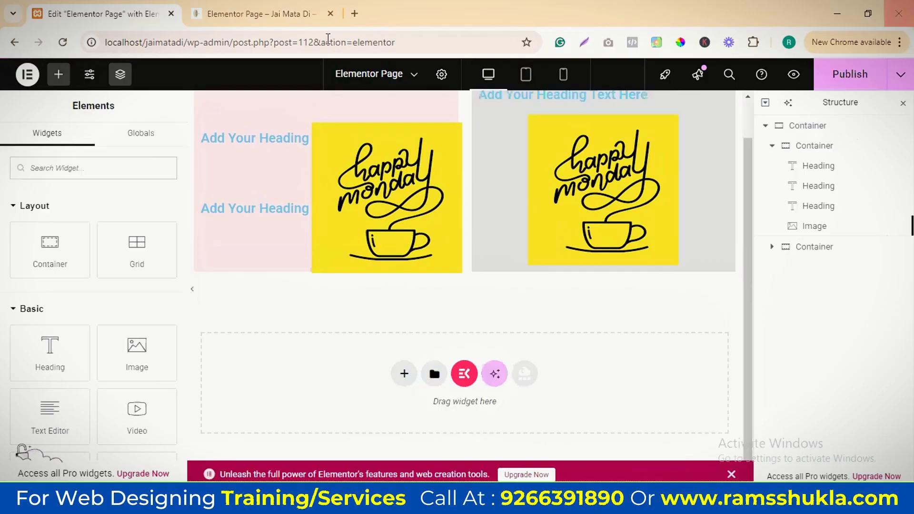
left_click(255, 14)
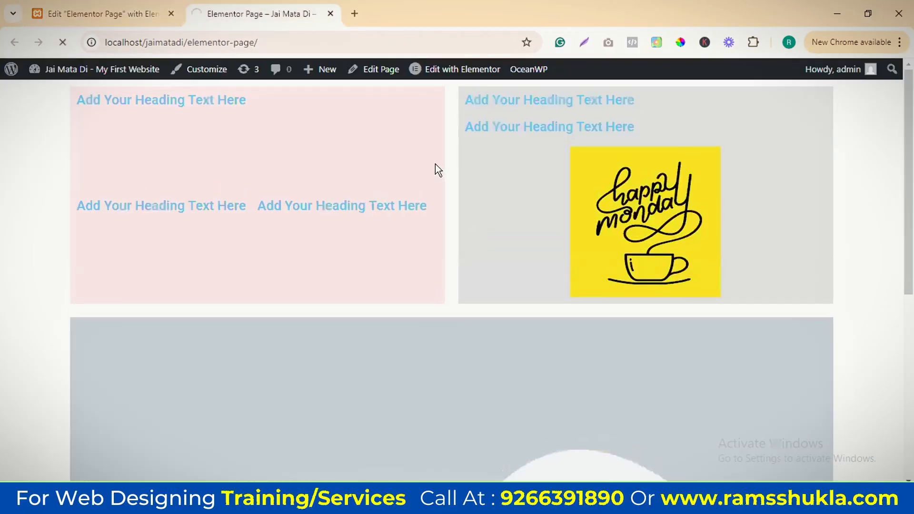
left_click(119, 14)
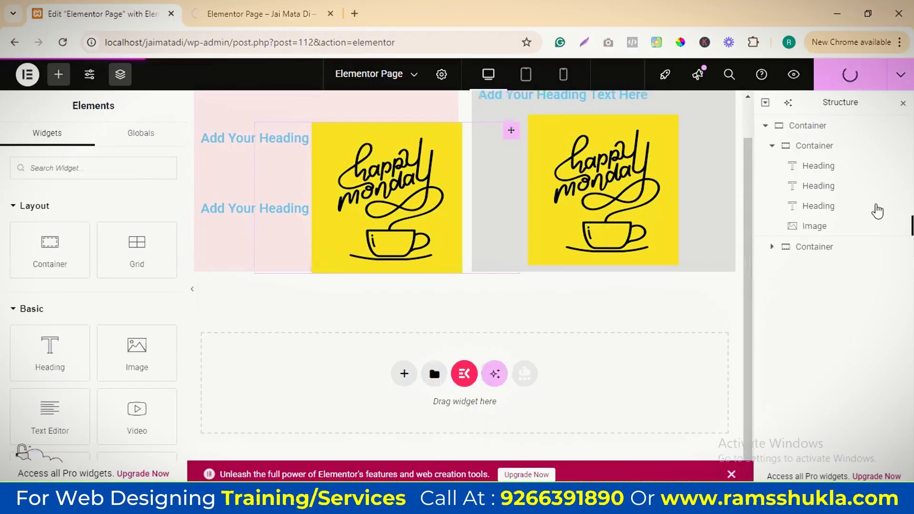
Set the pink container's absolutely positioned image to Right horizontal orientation and Bottom vertical orientation
left_click(819, 229)
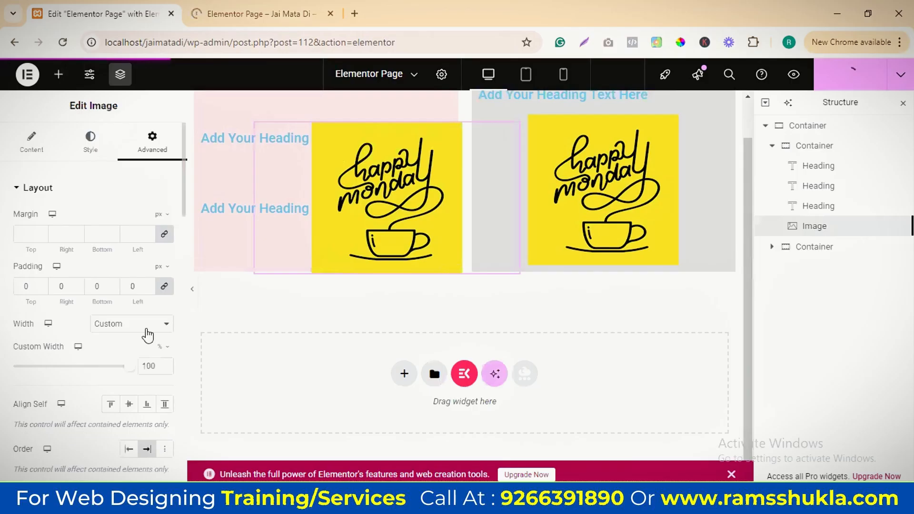
scroll(148, 336, "down", 4)
scroll(117, 310, "down", 3)
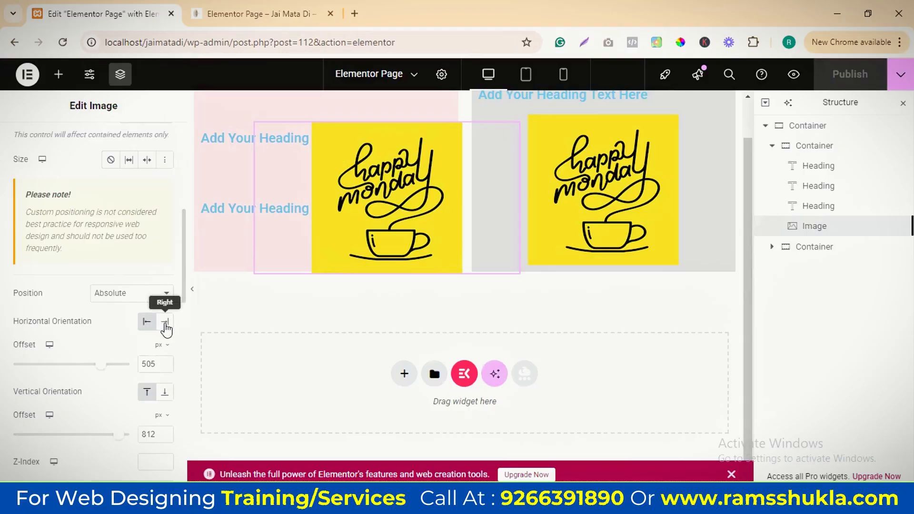
left_click(165, 328)
left_click(148, 323)
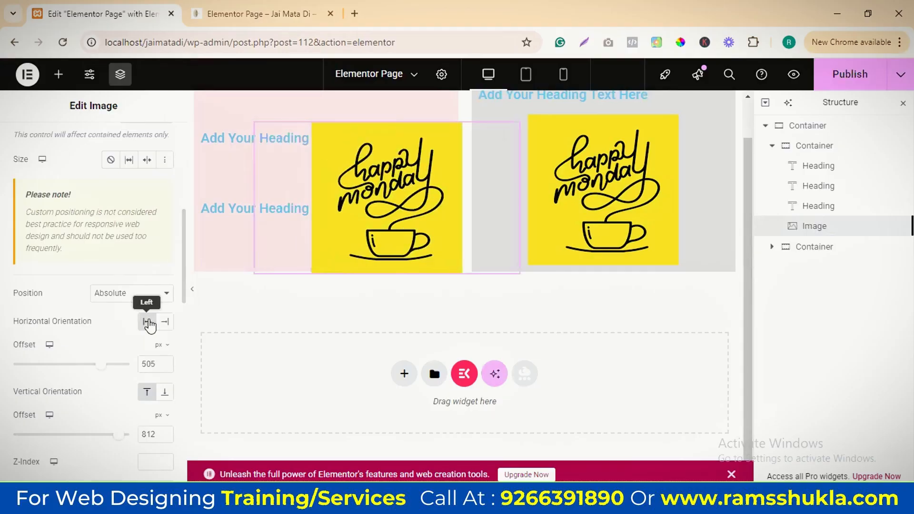
left_click(171, 325)
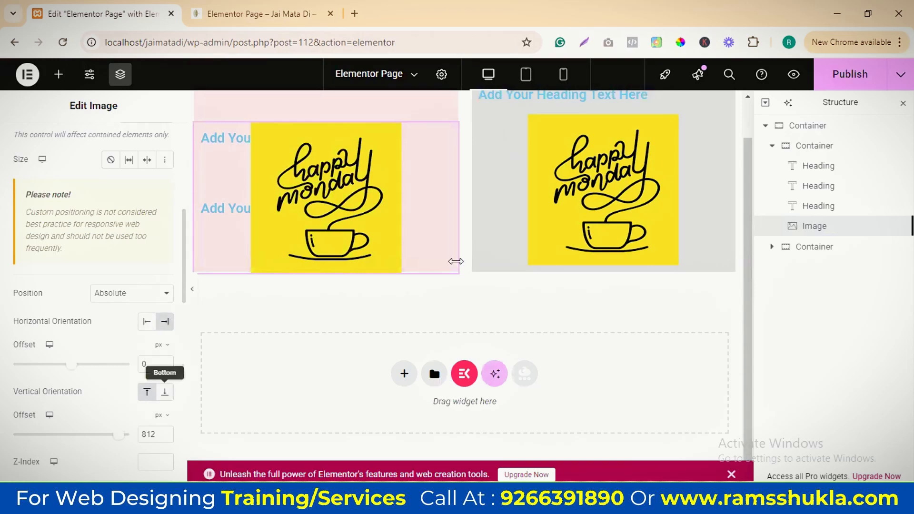
left_click(165, 392)
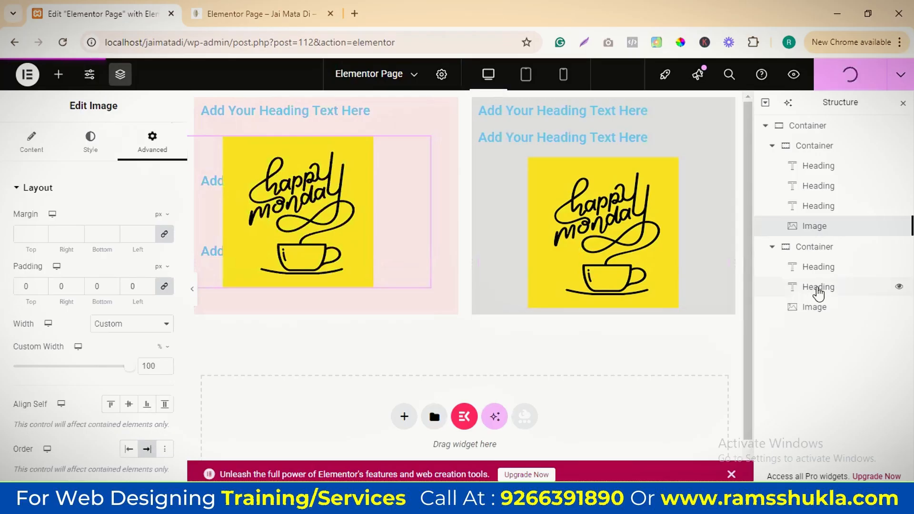
Set the position of the image in the grey container to Fixed
left_click(809, 307)
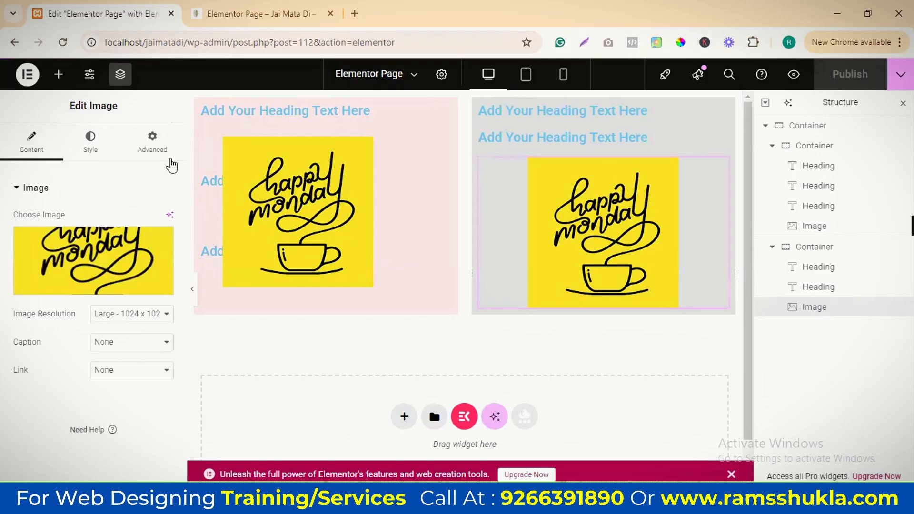
left_click(153, 143)
scroll(119, 315, "down", 5)
left_click(131, 156)
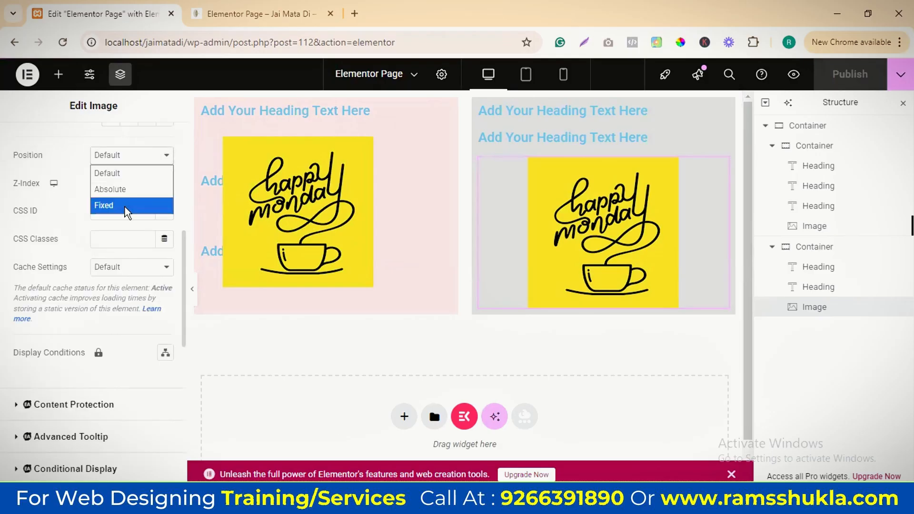
left_click(109, 206)
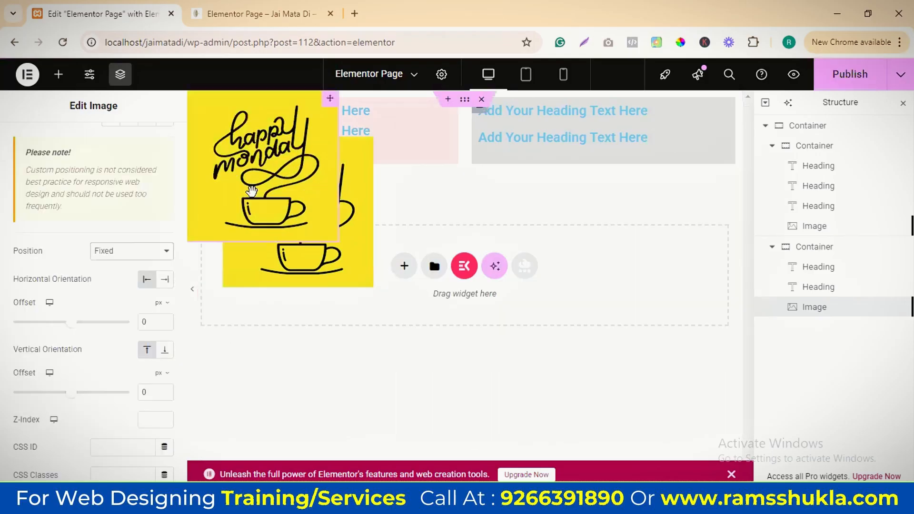
Move the fixed image over the lower edge of the grey container, near its right side, and save the page
scroll(90, 247, "down", 1)
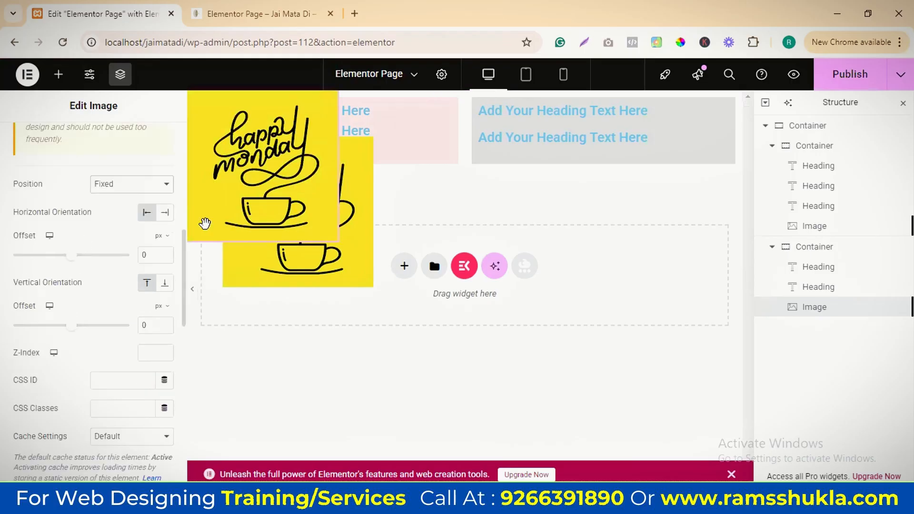
left_click_drag(246, 169, 392, 220)
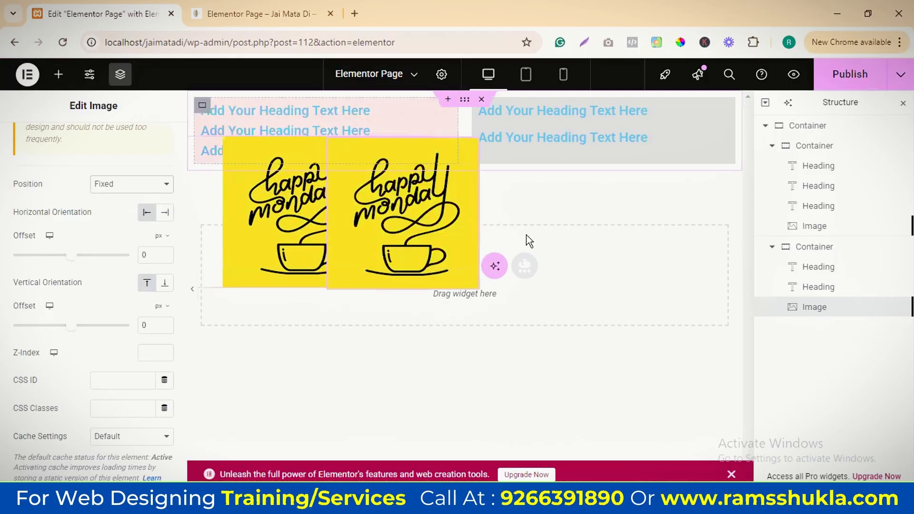
left_click_drag(566, 258, 696, 240)
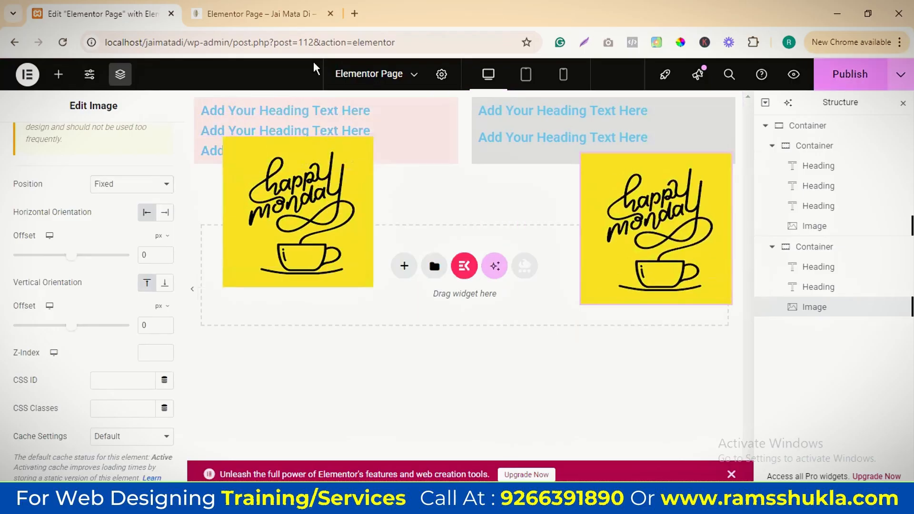
key("ctrl+s")
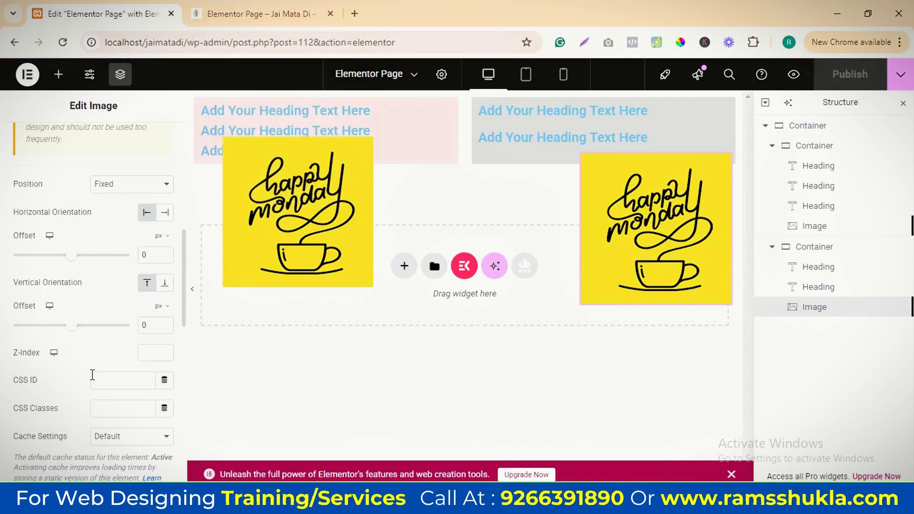
Look over the published page up to the pink and grey containers and return to the editor
left_click(278, 14)
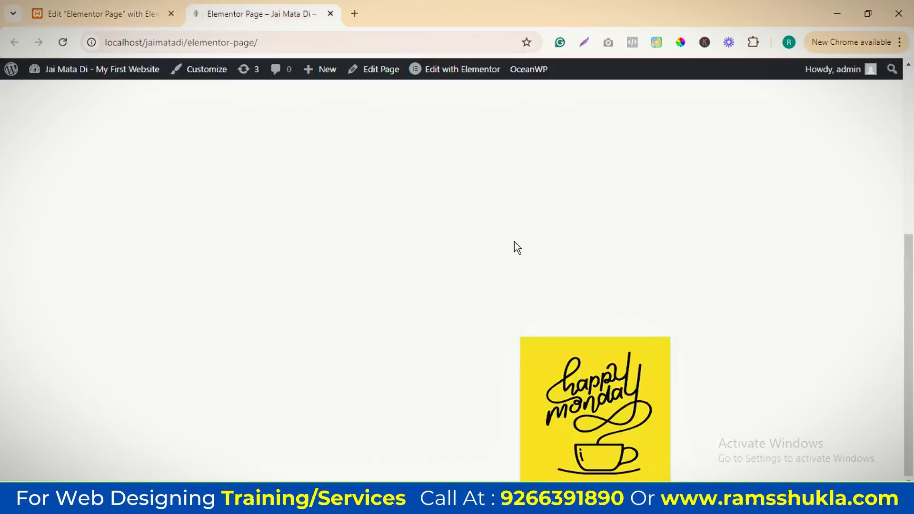
scroll(523, 227, "up", 2)
scroll(609, 248, "up", 3)
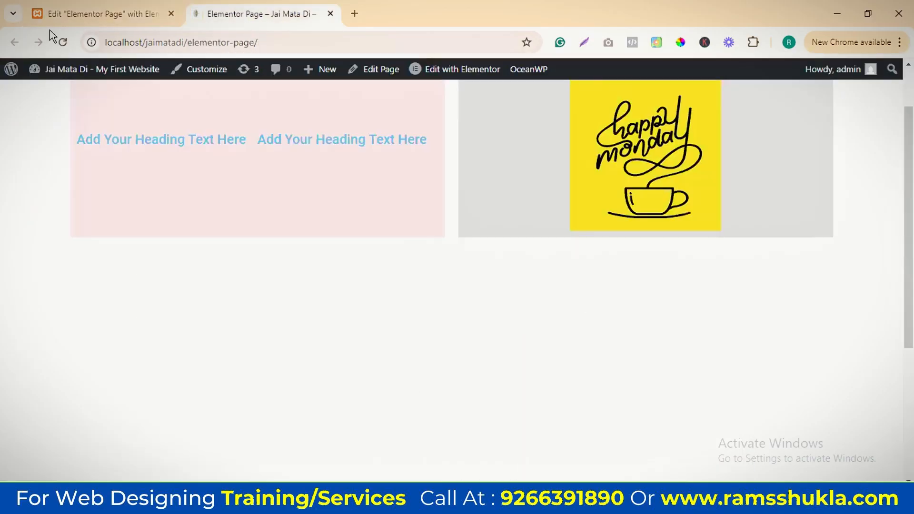
left_click(71, 14)
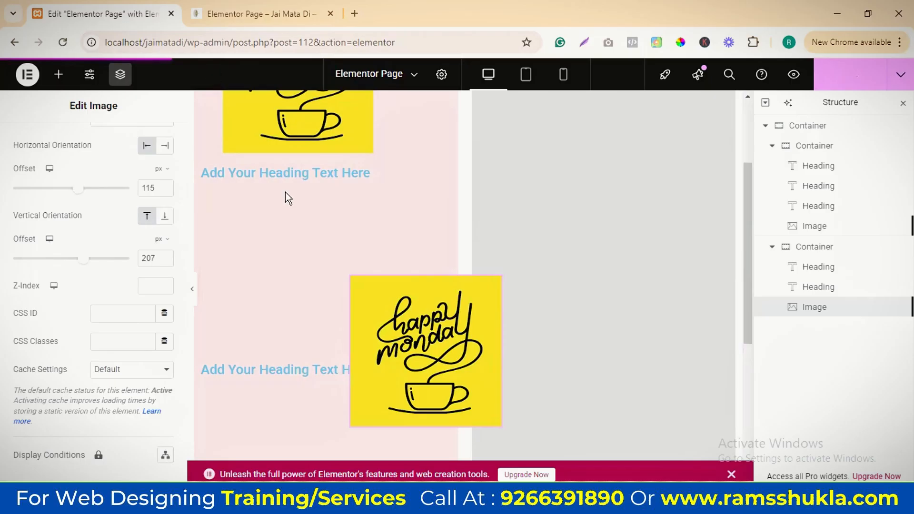
Examine on the published page how the fixed image behaves during scrolling, and close the preview
left_click(263, 14)
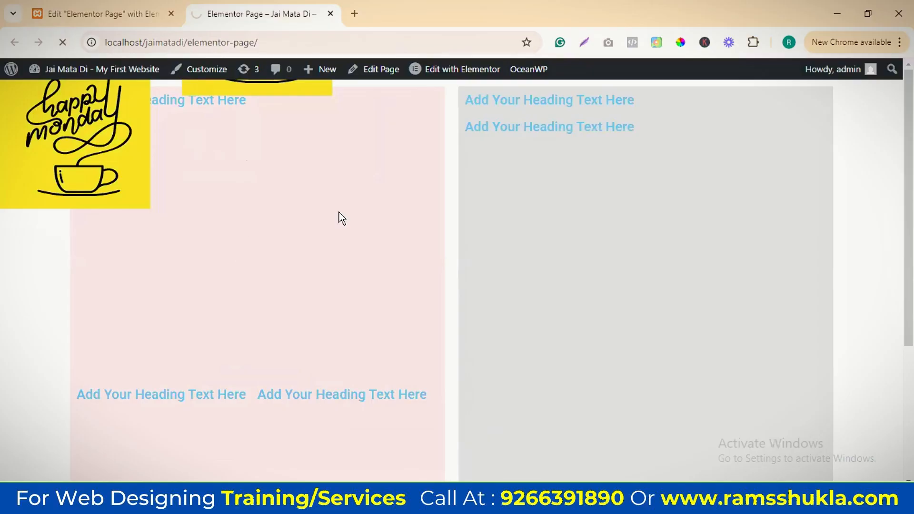
scroll(224, 214, "down", 4)
scroll(143, 195, "up", 4)
scroll(298, 194, "down", 4)
scroll(298, 194, "up", 4)
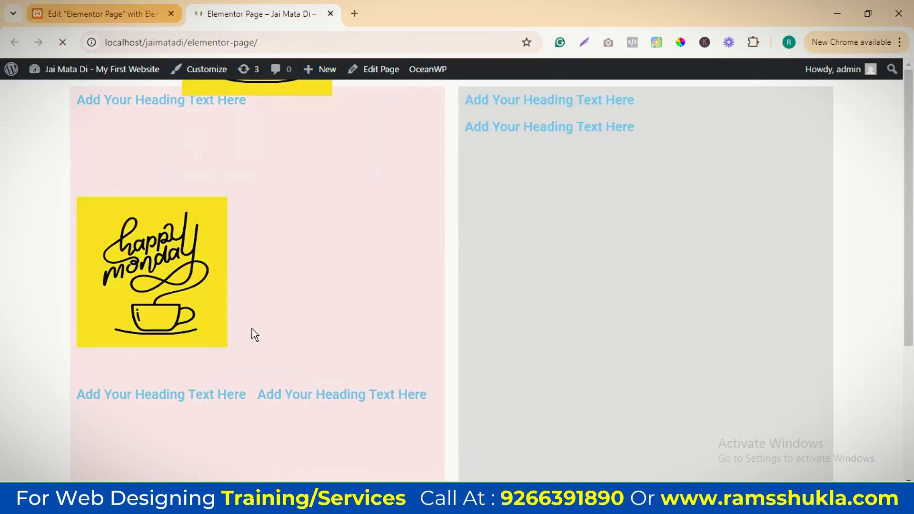
scroll(301, 211, "down", 4)
scroll(309, 245, "up", 4)
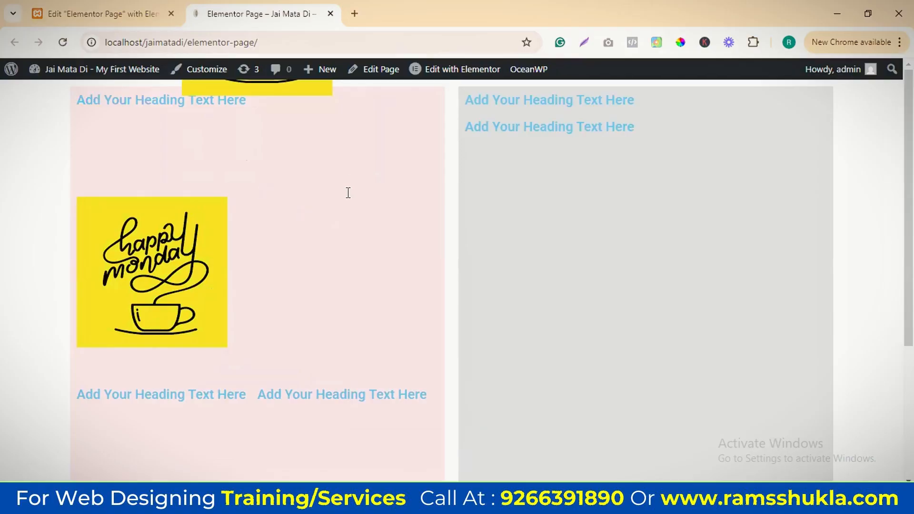
scroll(348, 193, "down", 4)
scroll(335, 228, "up", 4)
scroll(289, 139, "down", 4)
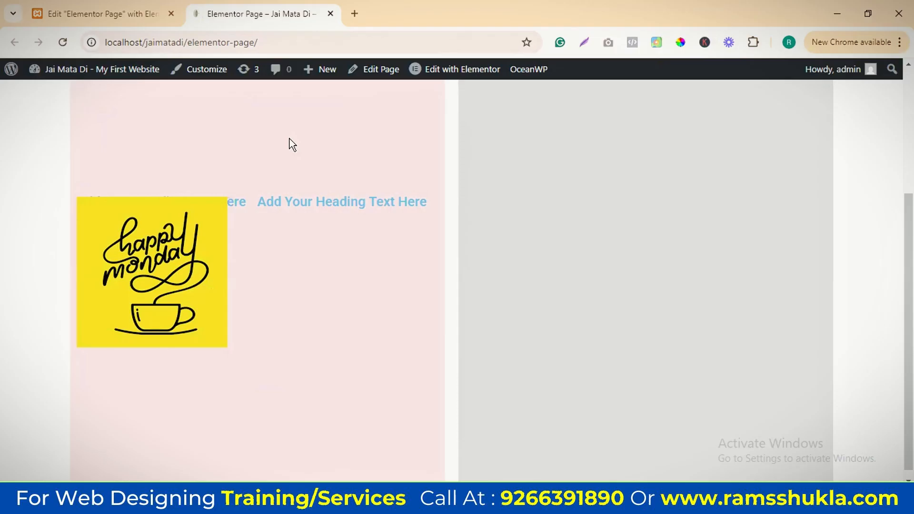
scroll(289, 143, "up", 4)
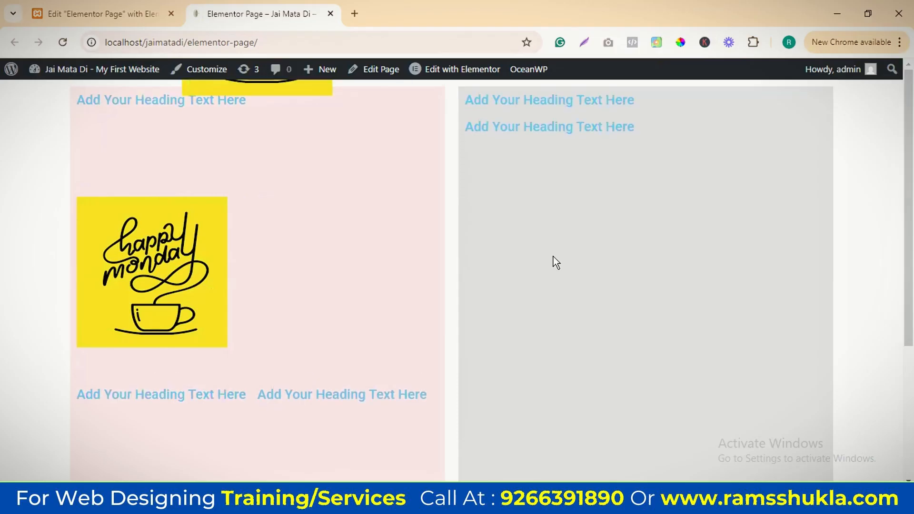
key("ctrl+w")
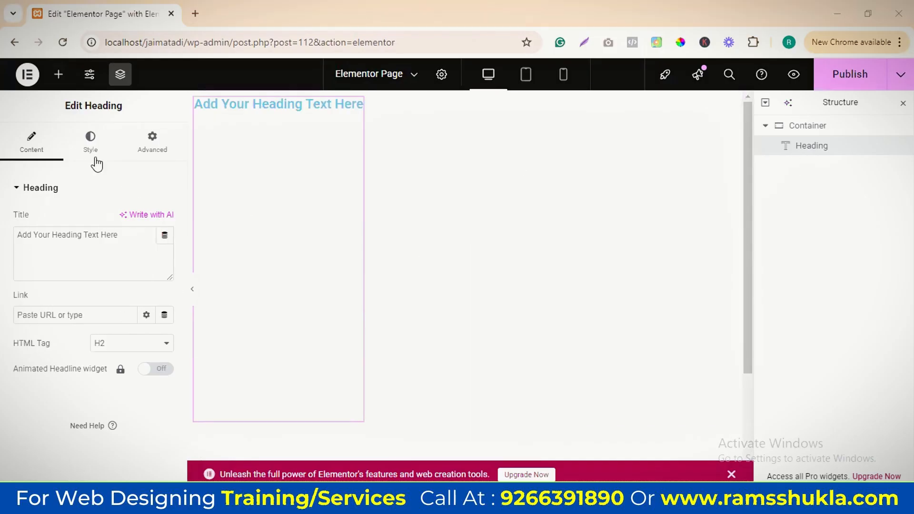
Add an image widget beside the heading and set the container's direction to Column - vertical
left_click(58, 74)
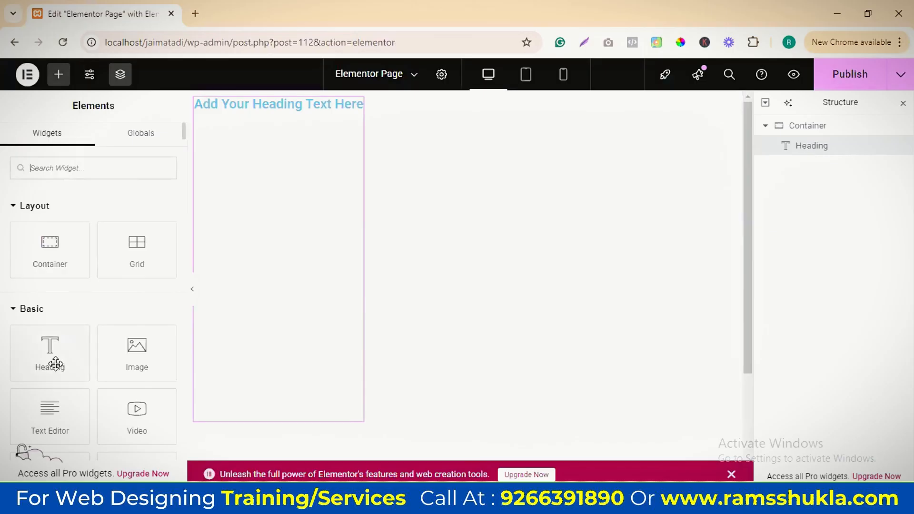
left_click_drag(163, 332, 415, 188)
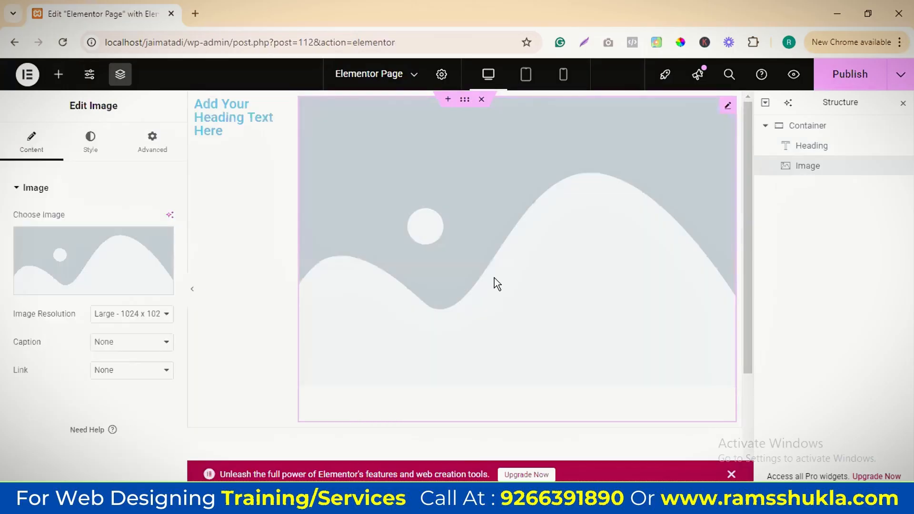
left_click(815, 127)
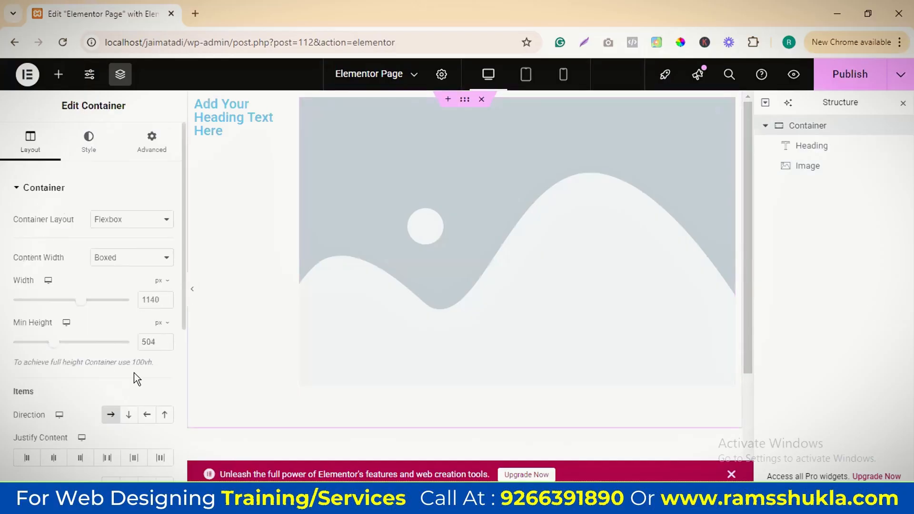
left_click(129, 415)
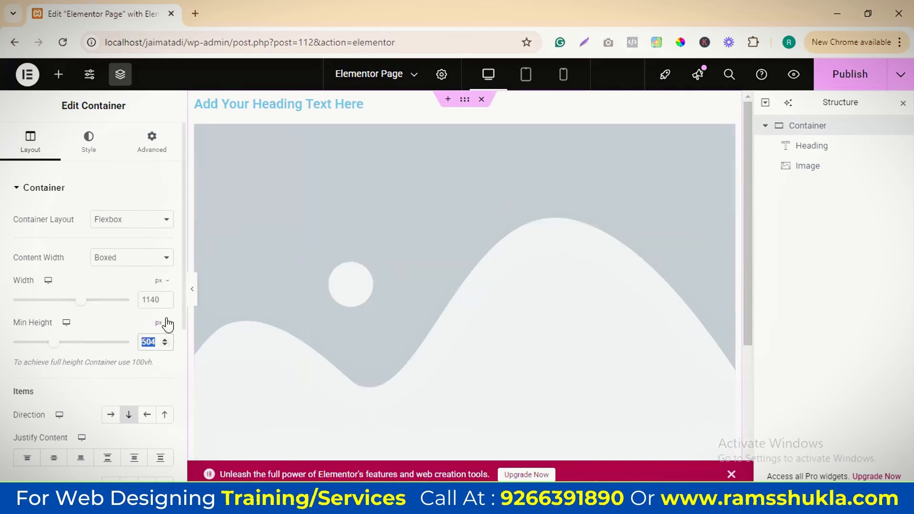
Set the width of the container holding the heading and image to 50%
left_click(160, 282)
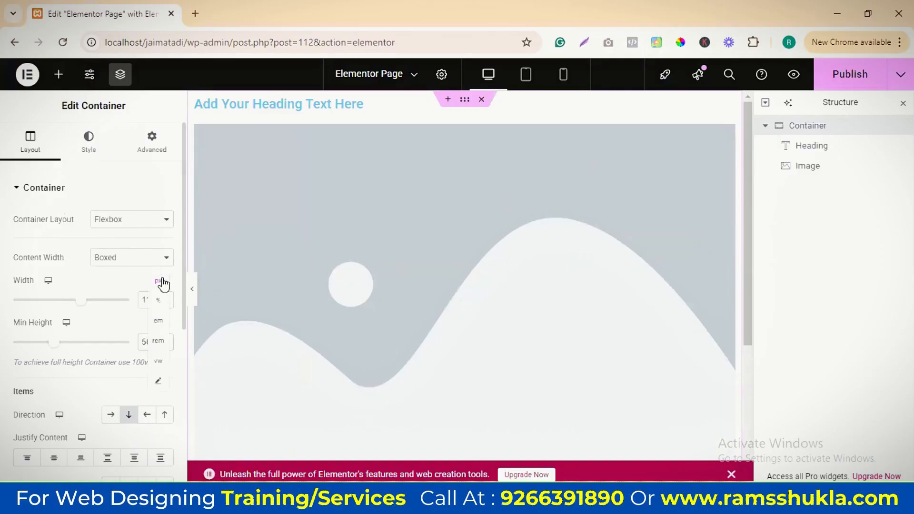
left_click(162, 300)
type("50")
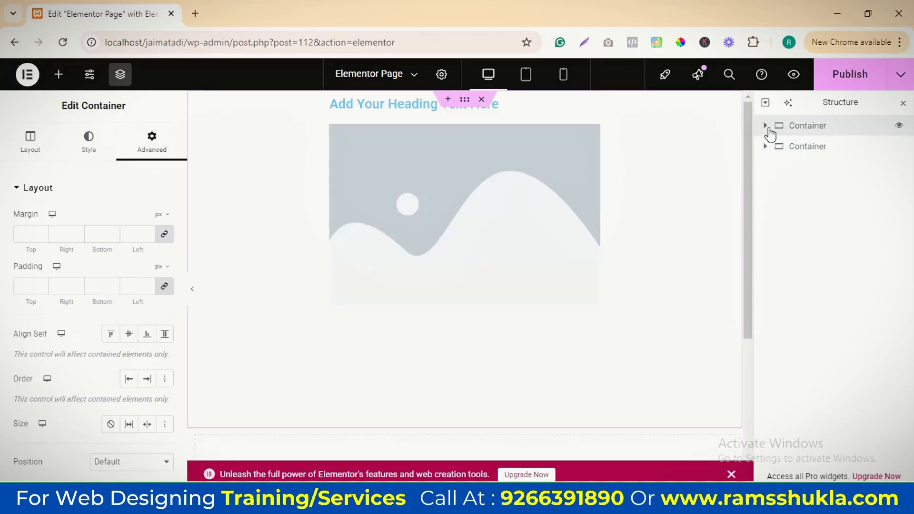
Expand the first container in the structure and review its advanced layout options, including Position, Z-Index, CSS ID and CSS Classes
left_click(766, 127)
scroll(135, 281, "down", 5)
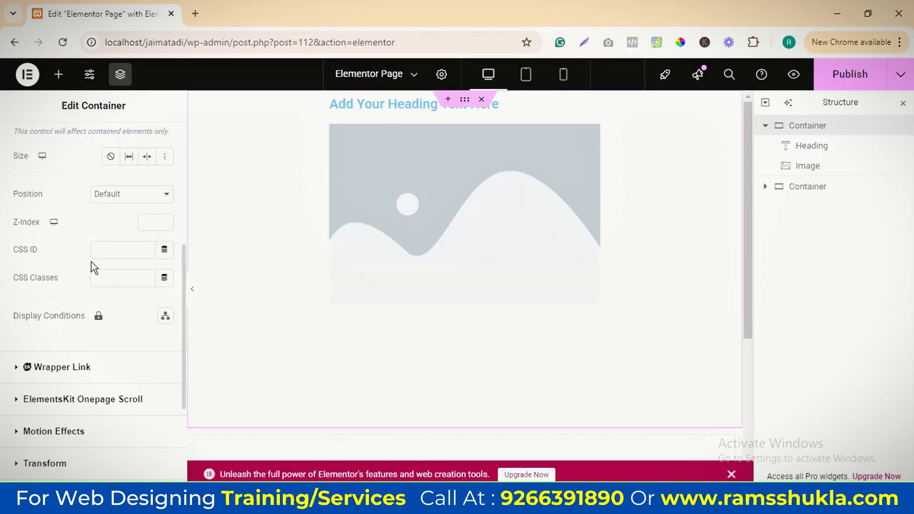
scroll(130, 261, "down", 2)
scroll(125, 248, "down", 2)
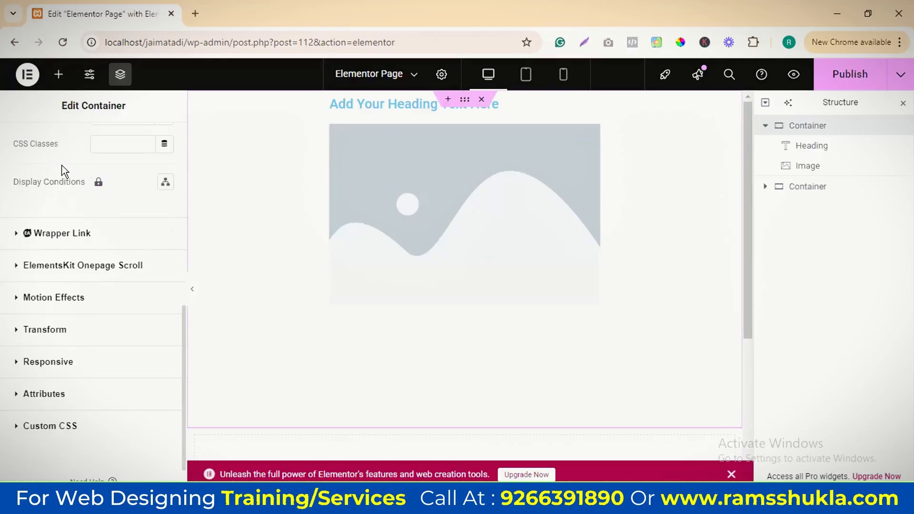
scroll(123, 188, "up", 2)
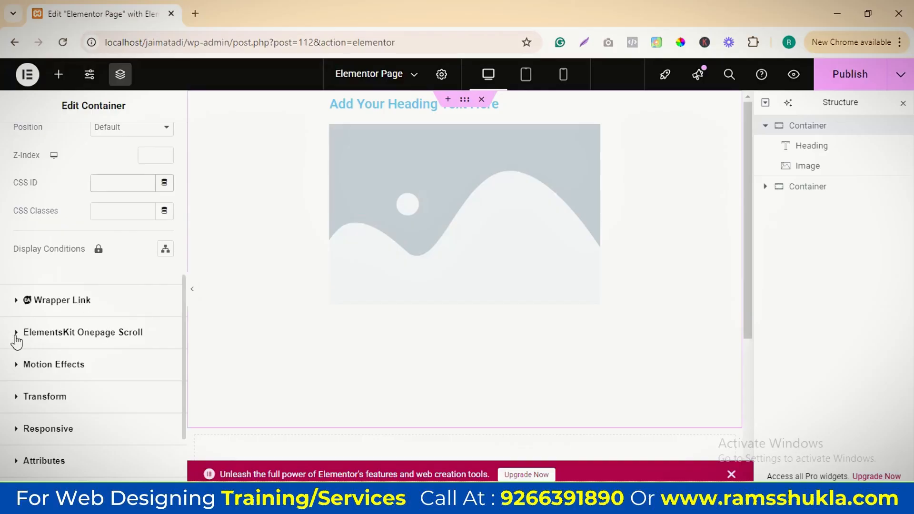
Examine the container's Wrapper Link, ElementsKit Onepage Scroll, Motion Effects and Transform settings
left_click(16, 299)
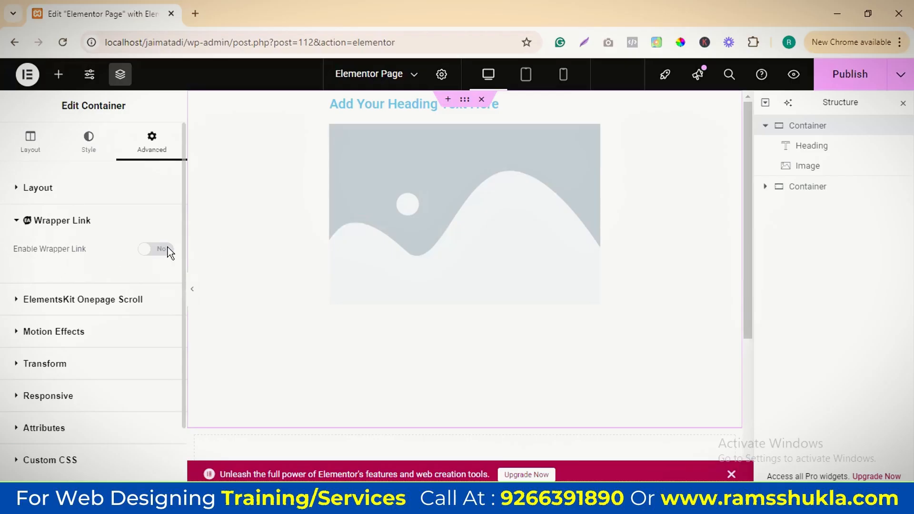
left_click(16, 302)
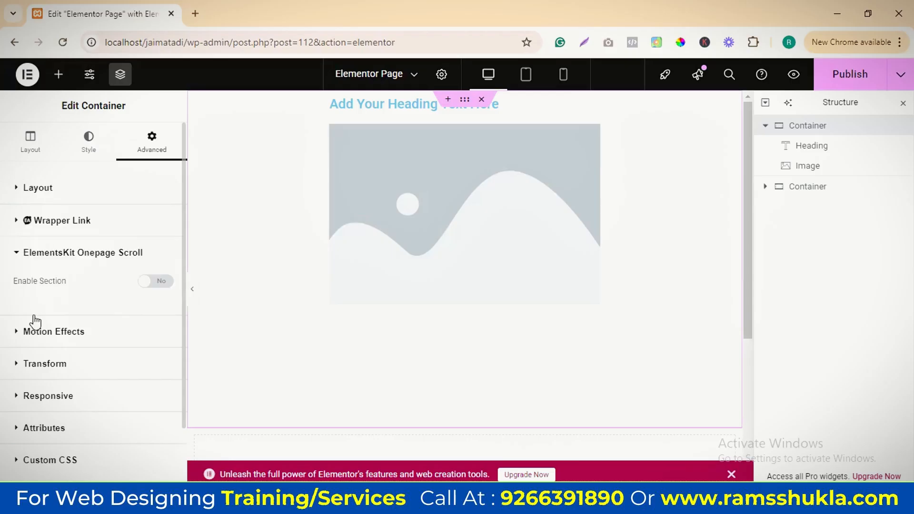
left_click(161, 282)
left_click(21, 332)
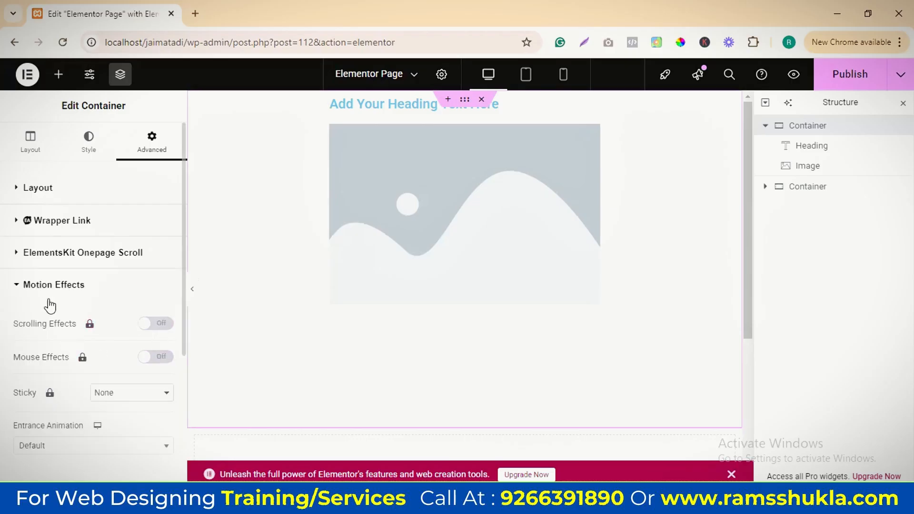
left_click(16, 285)
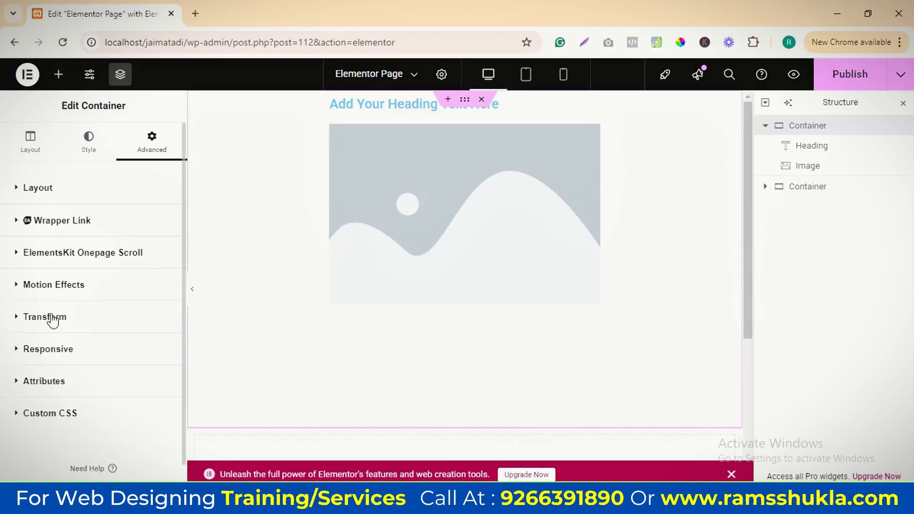
left_click(14, 318)
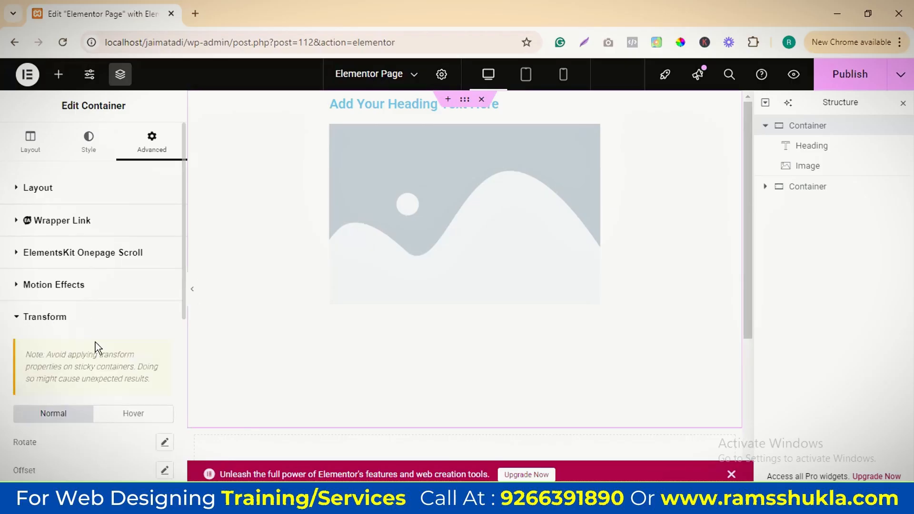
scroll(128, 323, "down", 4)
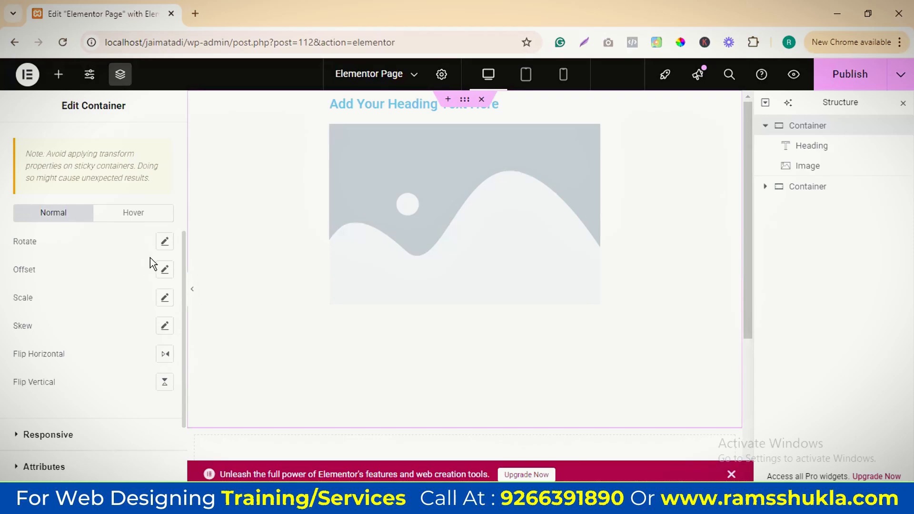
Replace the placeholder in the image widget with the yellow "happy monday" picture, images.png, from the media library
left_click(537, 247)
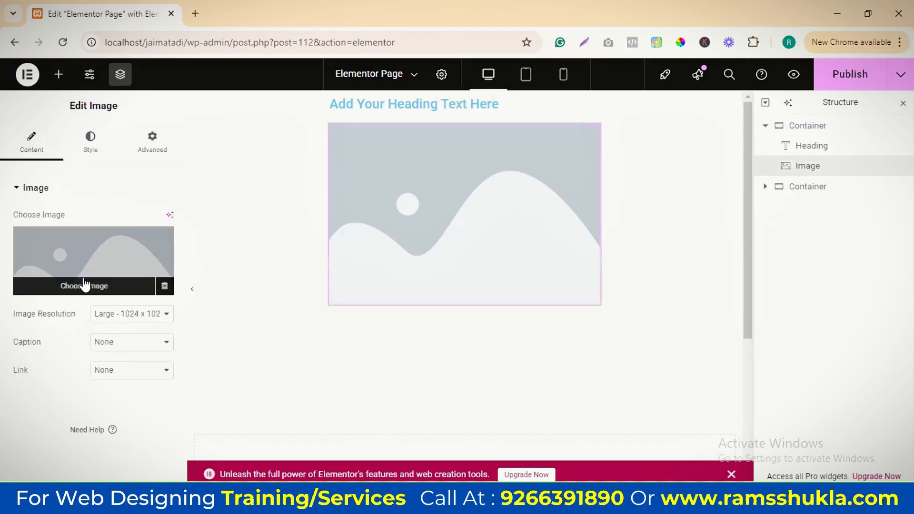
left_click(137, 290)
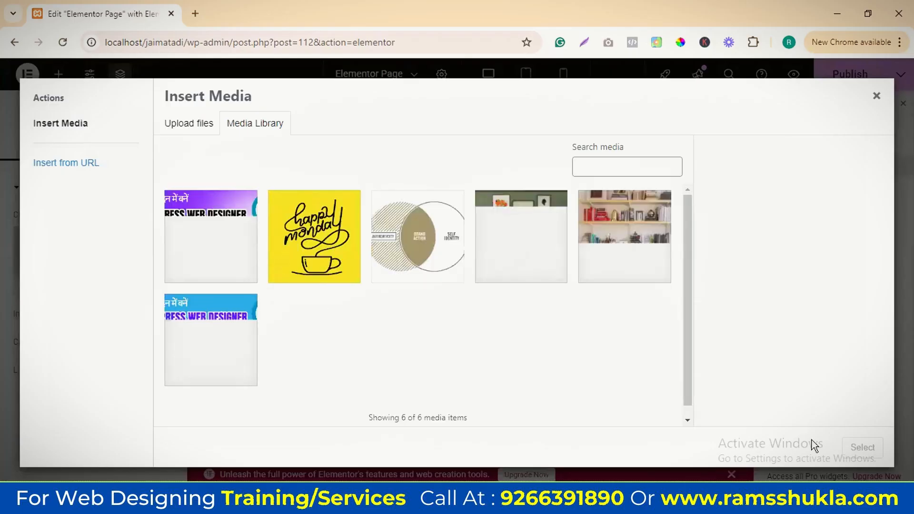
left_click(320, 245)
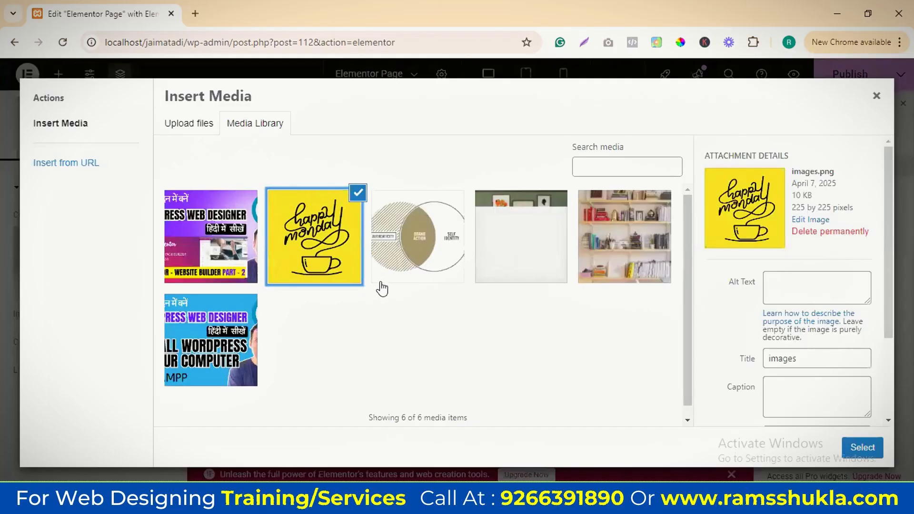
left_click(862, 447)
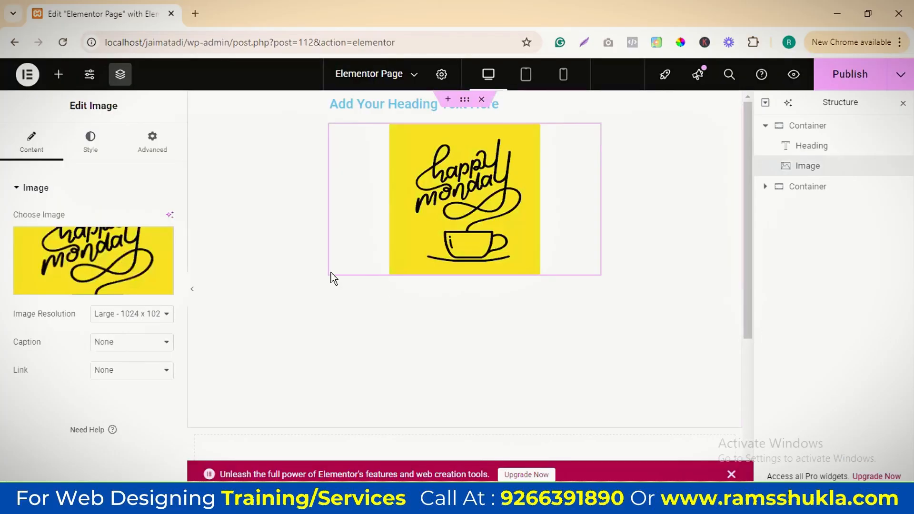
Look through the image's advanced setting groups and open its Transform options for the normal state
left_click(139, 154)
scroll(78, 423, "down", 10)
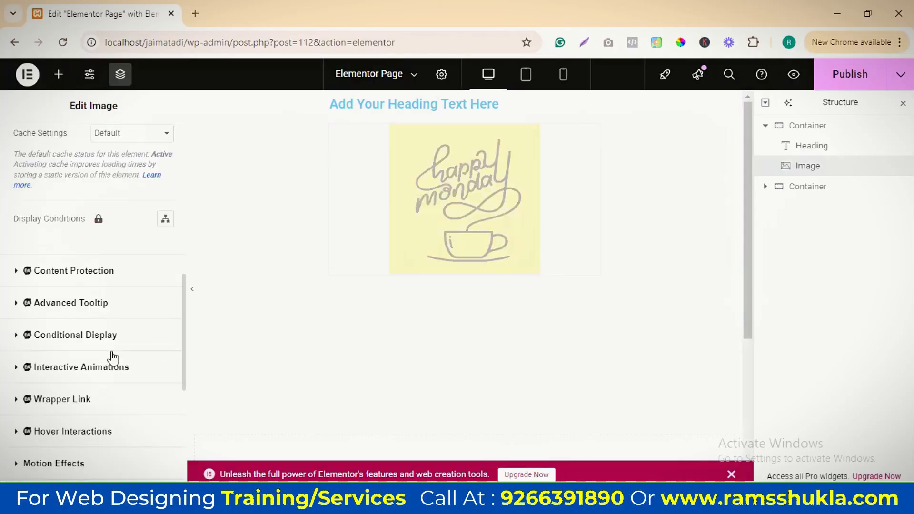
scroll(95, 348, "down", 3)
scroll(76, 286, "up", 2)
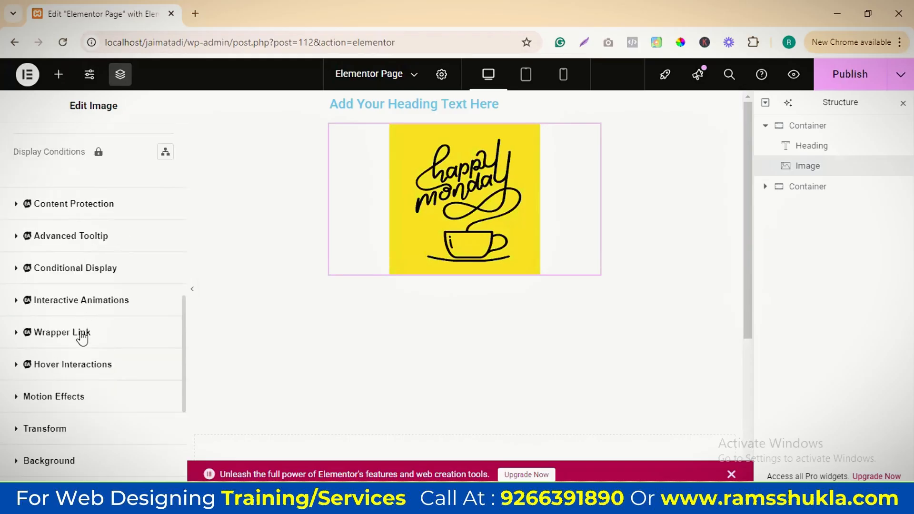
left_click(18, 403)
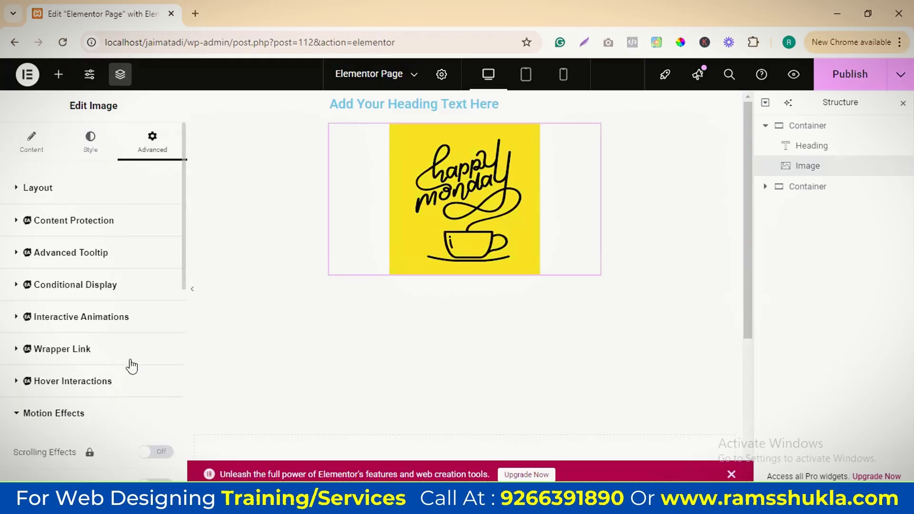
left_click(27, 214)
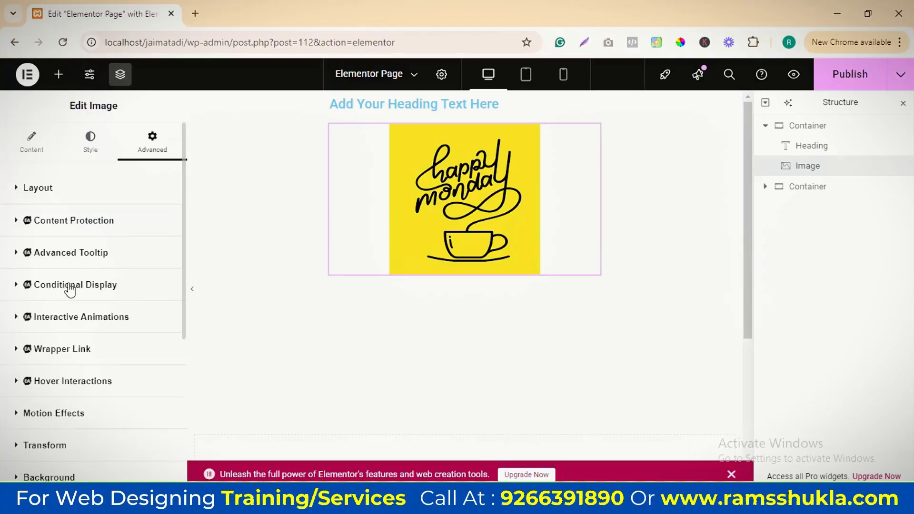
scroll(25, 329, "down", 3)
left_click(17, 314)
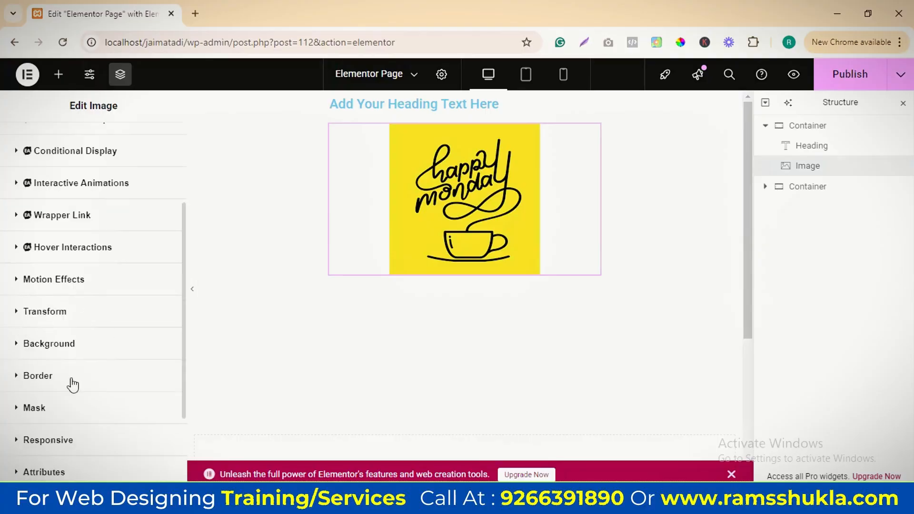
scroll(129, 291, "down", 5)
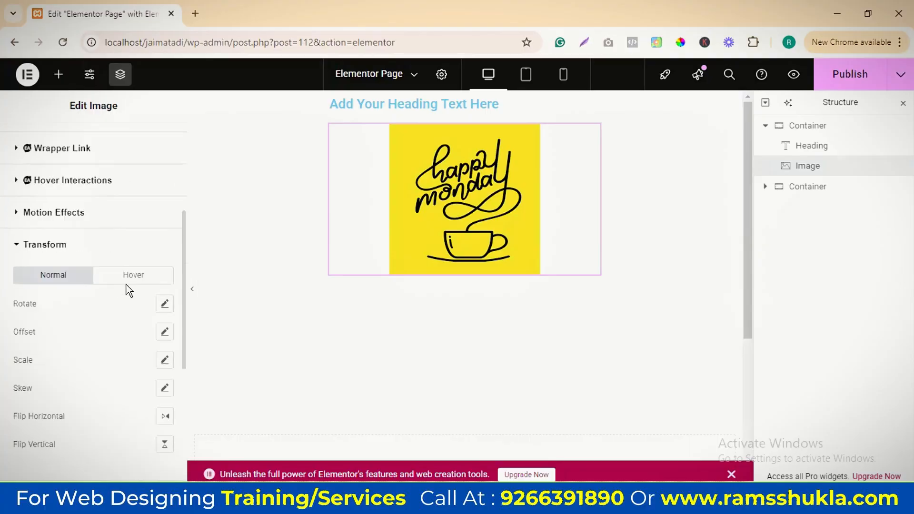
scroll(150, 299, "down", 2)
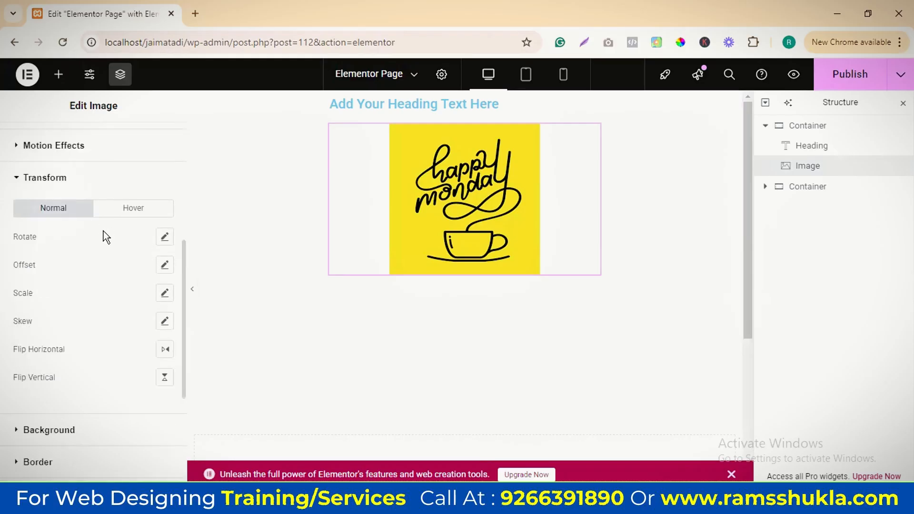
Try rotating the image 30 degrees in its normal state and set the rotation back to 0
left_click(165, 237)
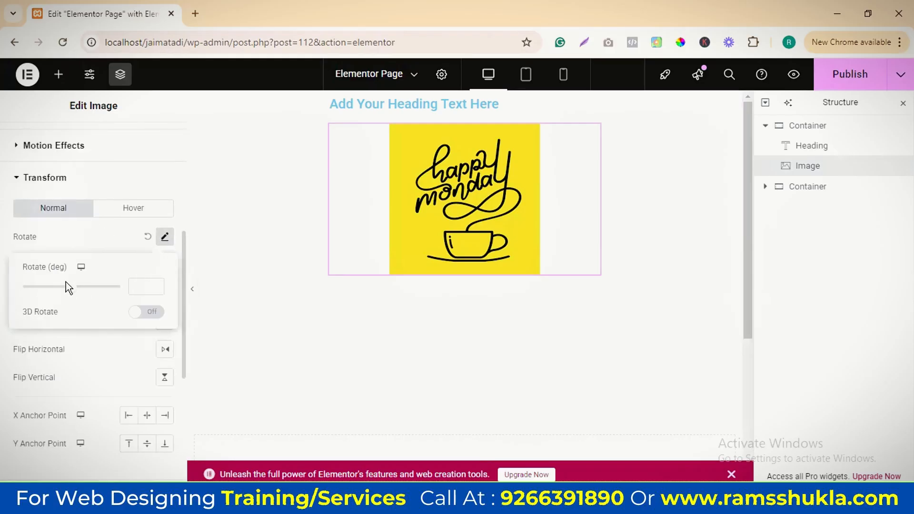
left_click_drag(71, 291, 76, 288)
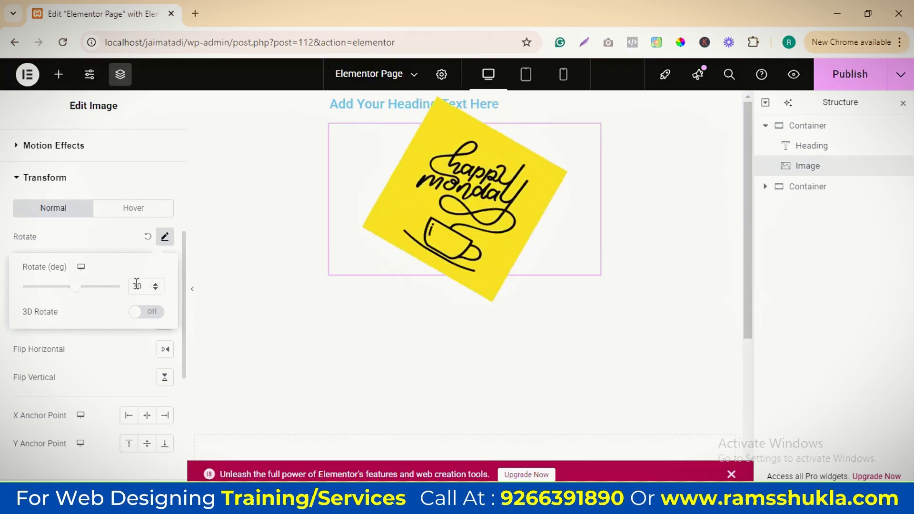
type("0")
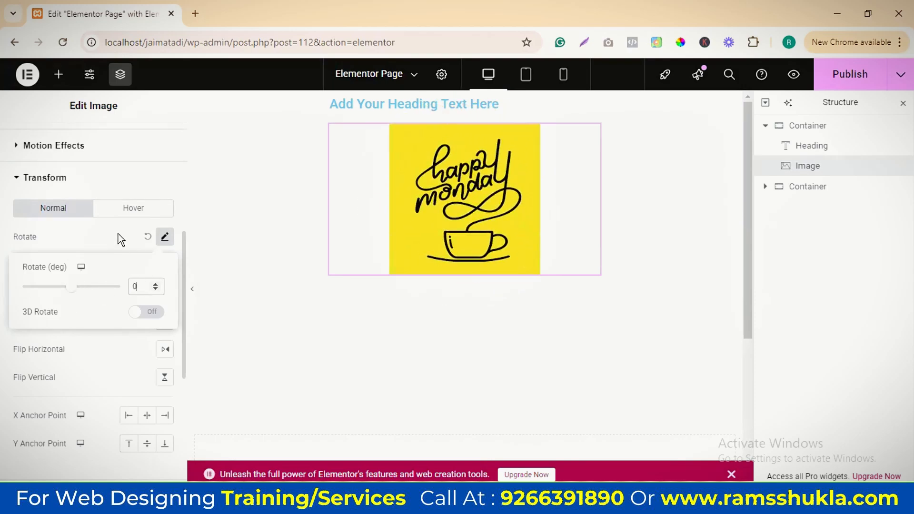
Try a -25 degree hover rotation on the image with 3D Rotate and an X rotation, and reset the rotation
left_click(134, 214)
left_click(135, 215)
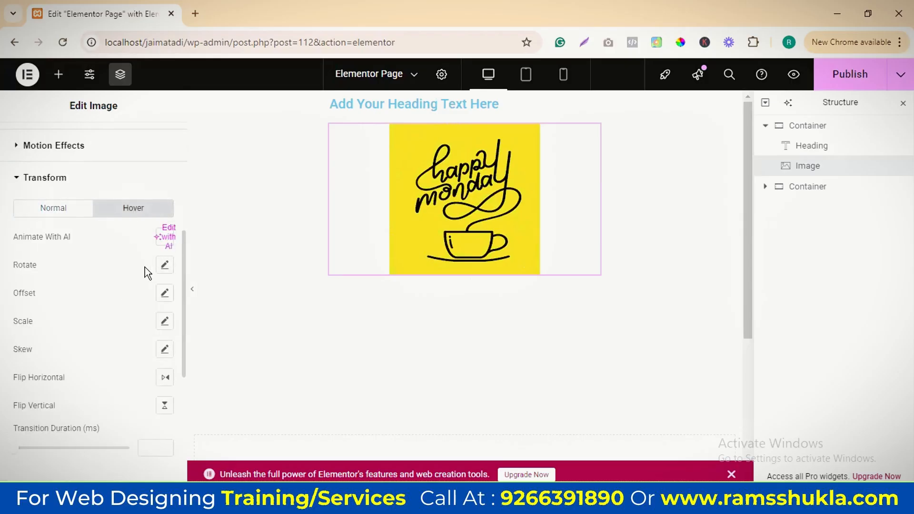
left_click(164, 267)
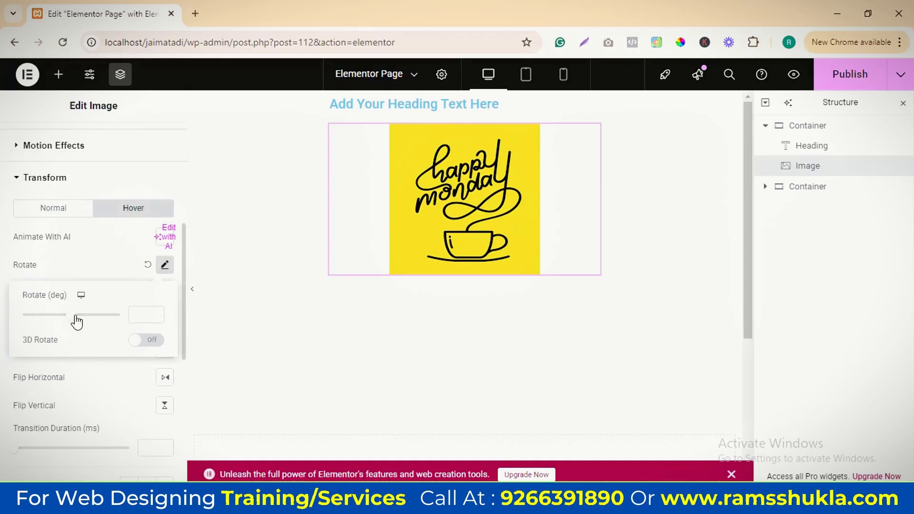
left_click_drag(75, 316, 81, 317)
mouse_move(77, 318)
left_mouse_down()
mouse_move(48, 315)
mouse_move(70, 322)
left_mouse_up()
left_click(146, 339)
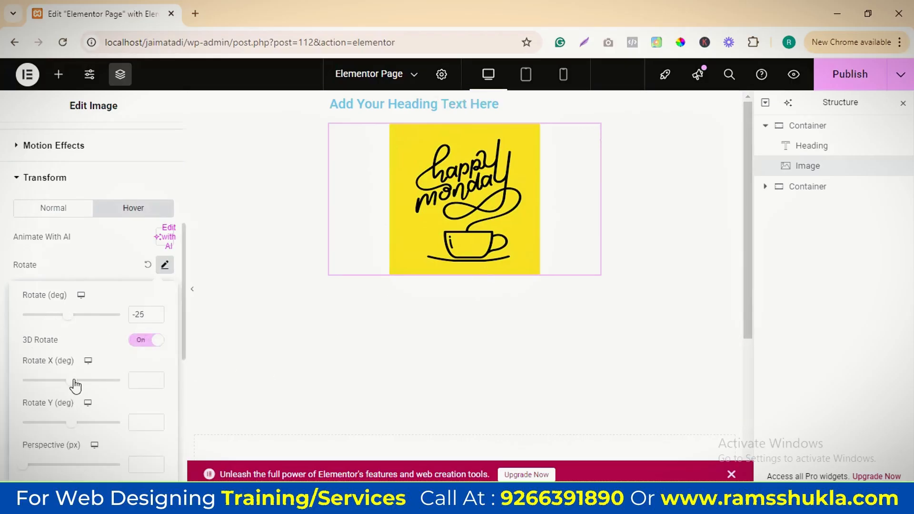
left_click_drag(71, 380, 84, 381)
left_click(145, 273)
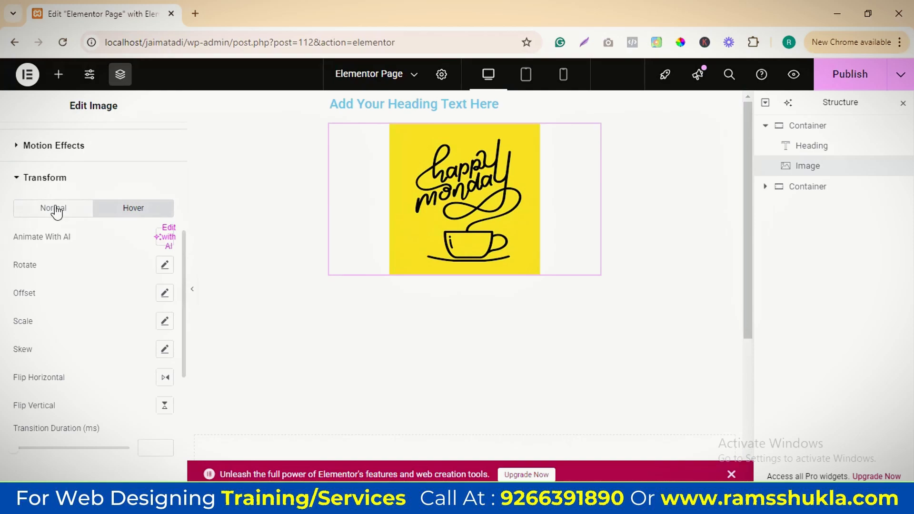
Try a normal-state X offset of -301 px on the image and reset the offset
left_click(55, 210)
left_click(165, 266)
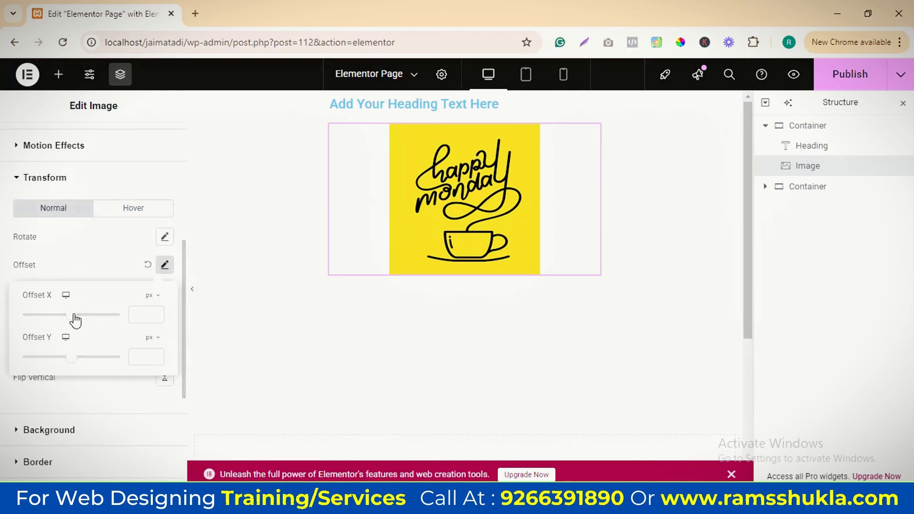
left_click_drag(77, 322, 59, 316)
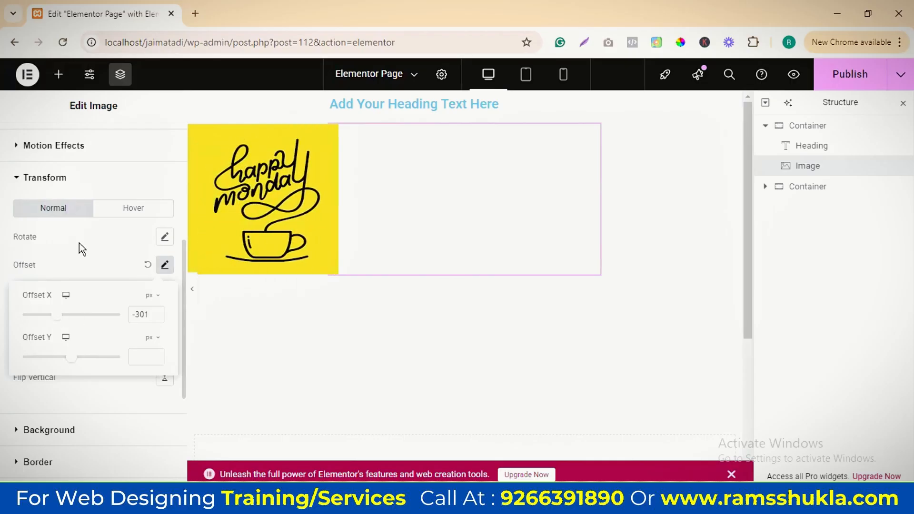
left_click(148, 266)
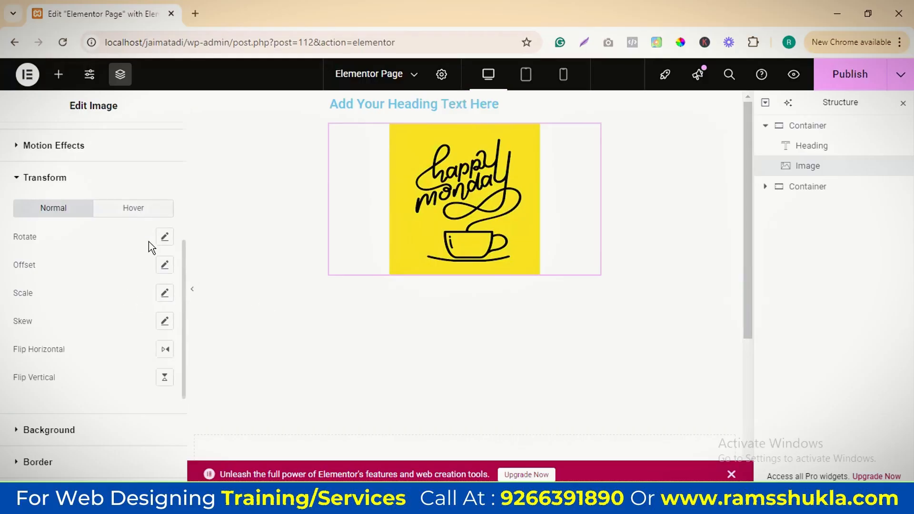
Give the image a hover offset of 123 px in X and -233 px in Y, toggling the offset off and on
left_click(141, 212)
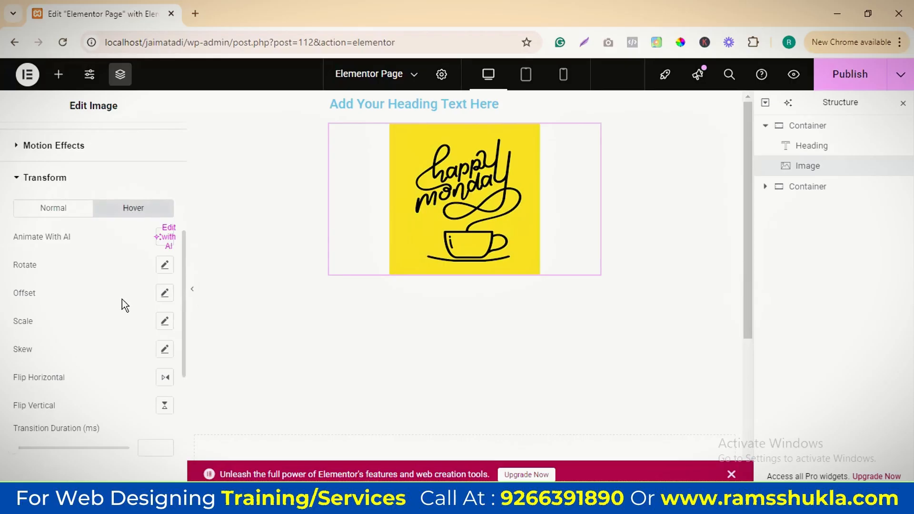
left_click(163, 293)
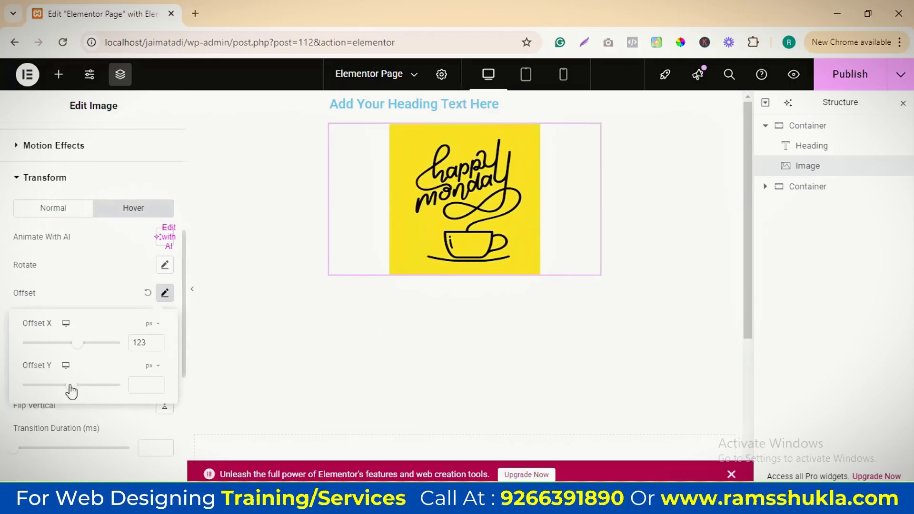
left_click_drag(70, 387, 58, 388)
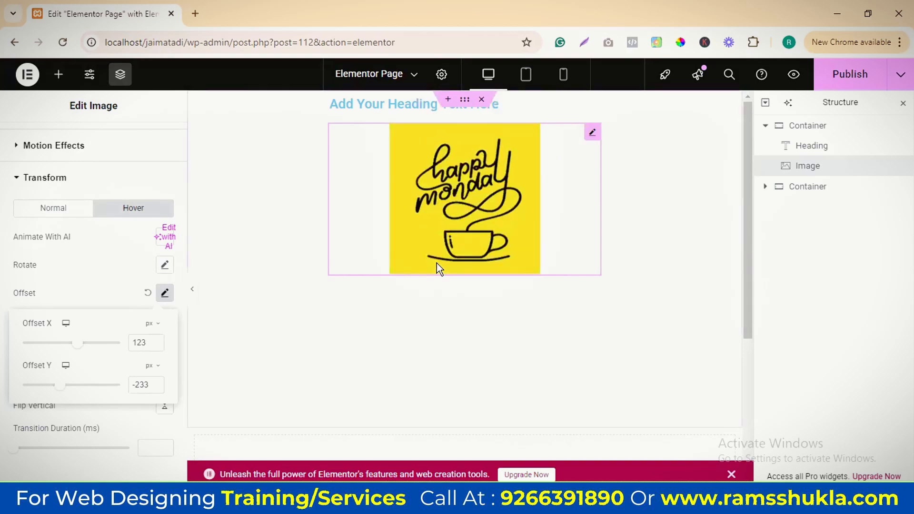
left_click(149, 293)
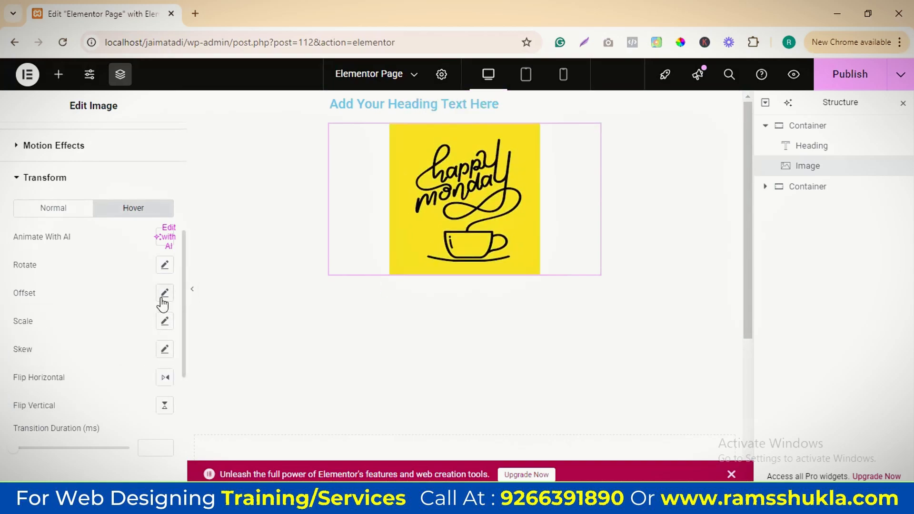
left_click(164, 294)
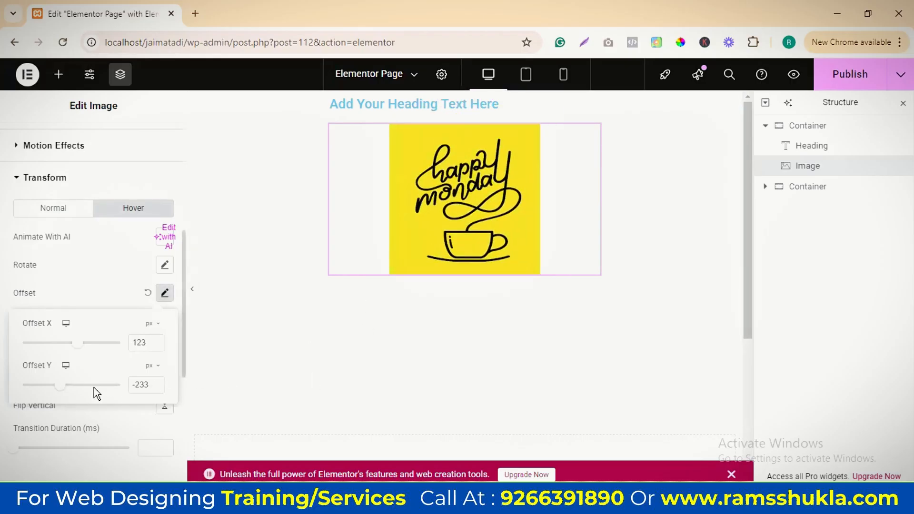
Try hover scales of 0.3 and 0.7 on the image with proportions kept, and reset the scale
left_click(144, 286)
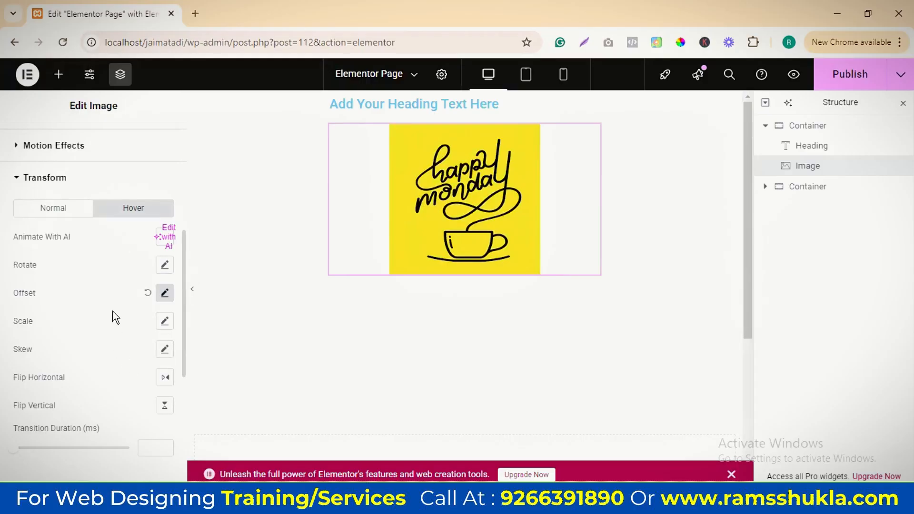
left_click(164, 321)
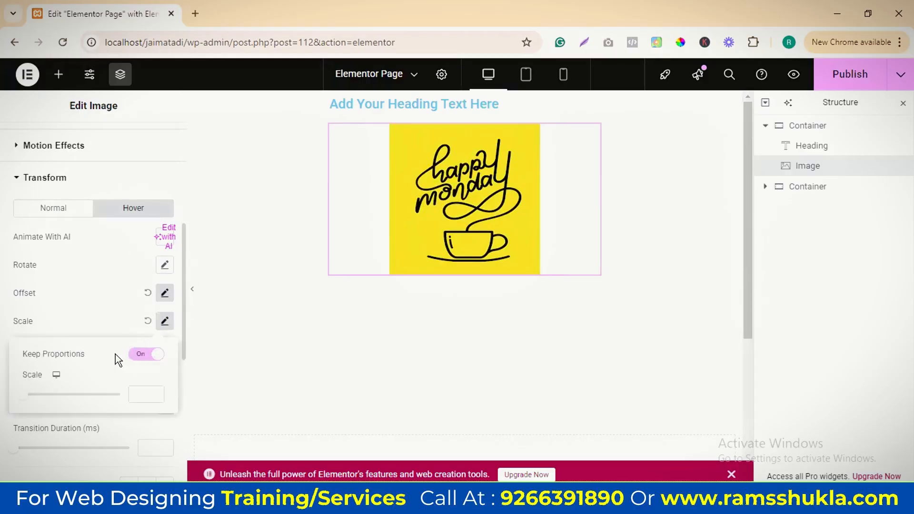
left_click_drag(20, 396, 29, 396)
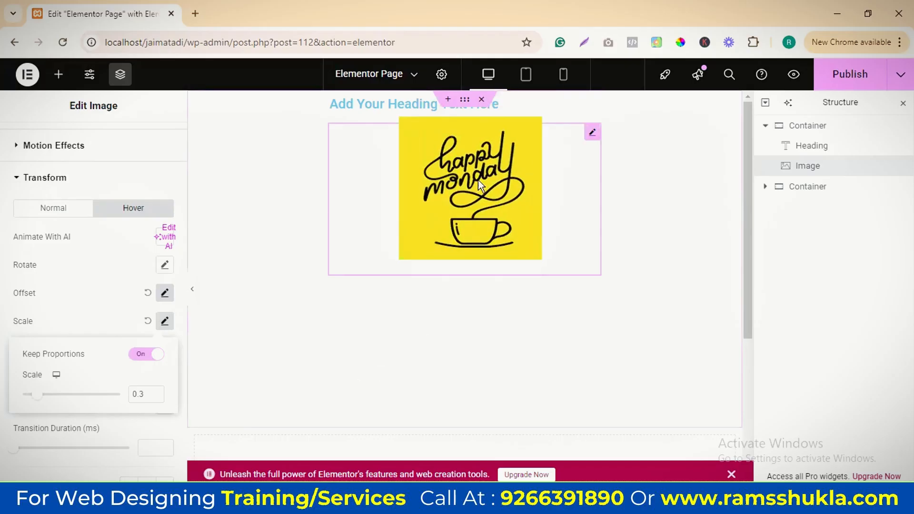
left_click_drag(39, 396, 56, 397)
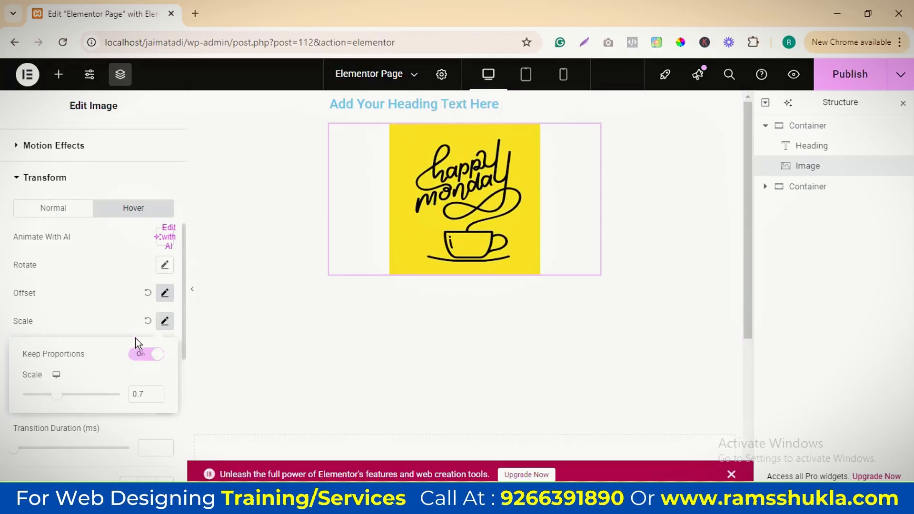
left_click(148, 321)
Try a hover skew of 64 degrees in X and 138 degrees in Y on the image, and reset the skew
left_click(165, 350)
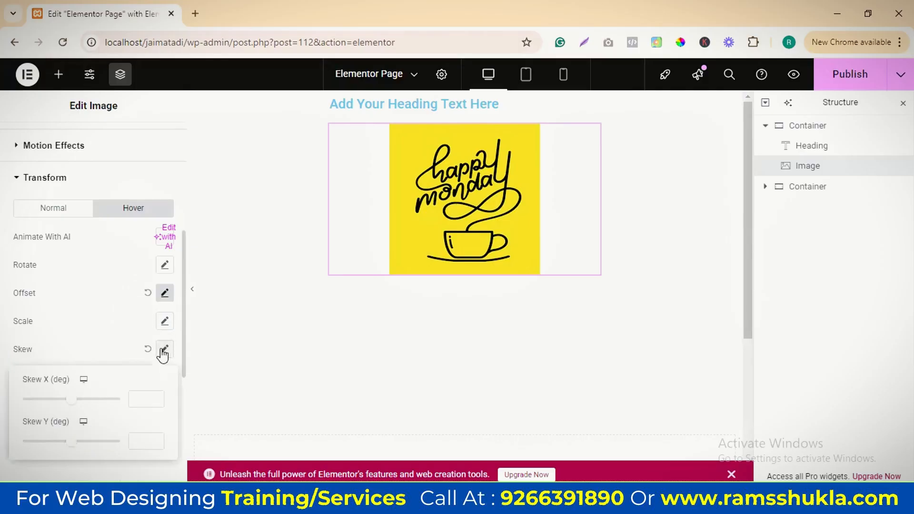
left_click_drag(68, 398, 79, 401)
left_click_drag(77, 449, 89, 442)
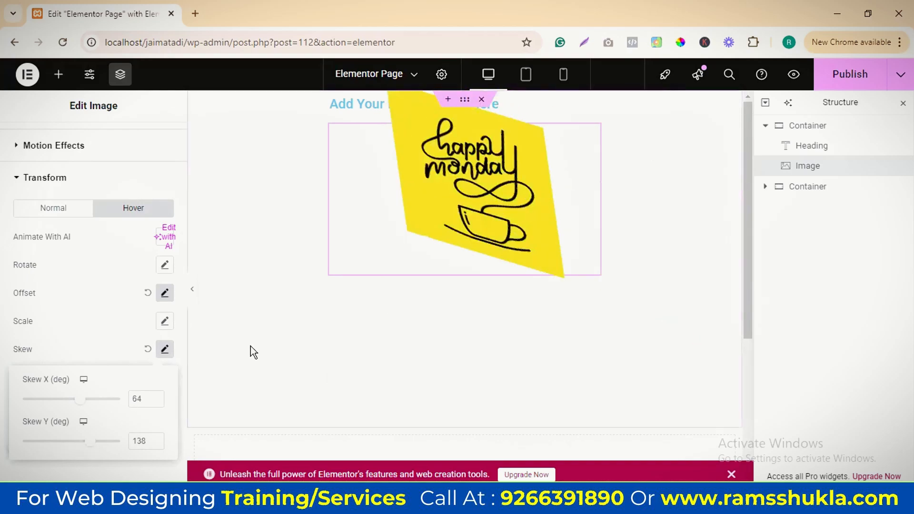
left_click(148, 349)
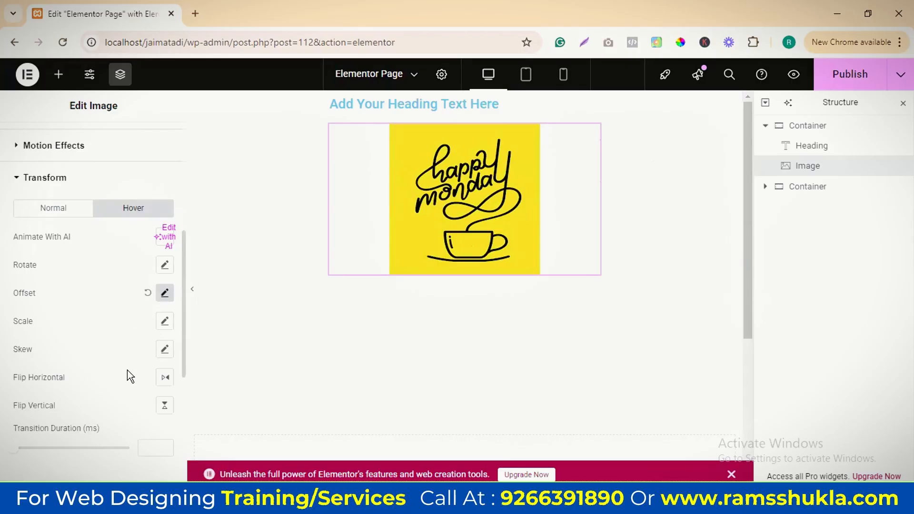
Try flipping the image horizontally on hover, and switch to a vertical flip instead
left_click(165, 379)
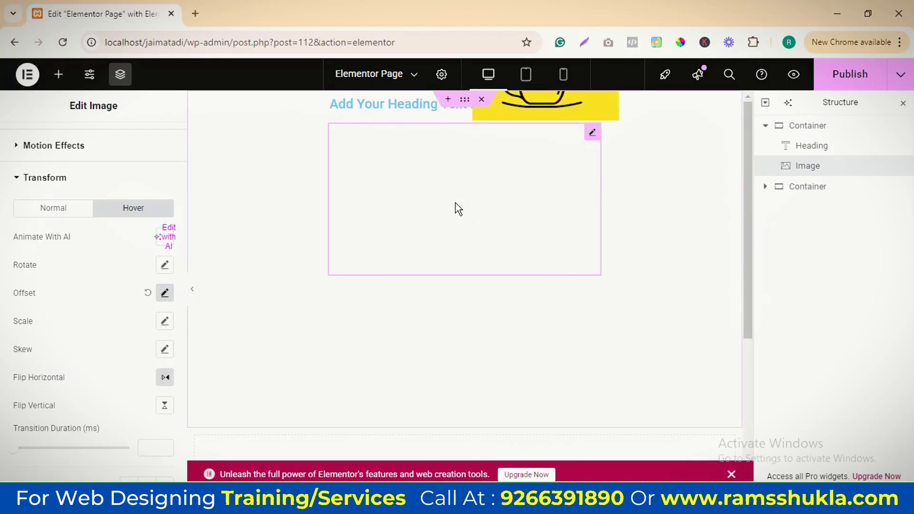
scroll(136, 344, "down", 2)
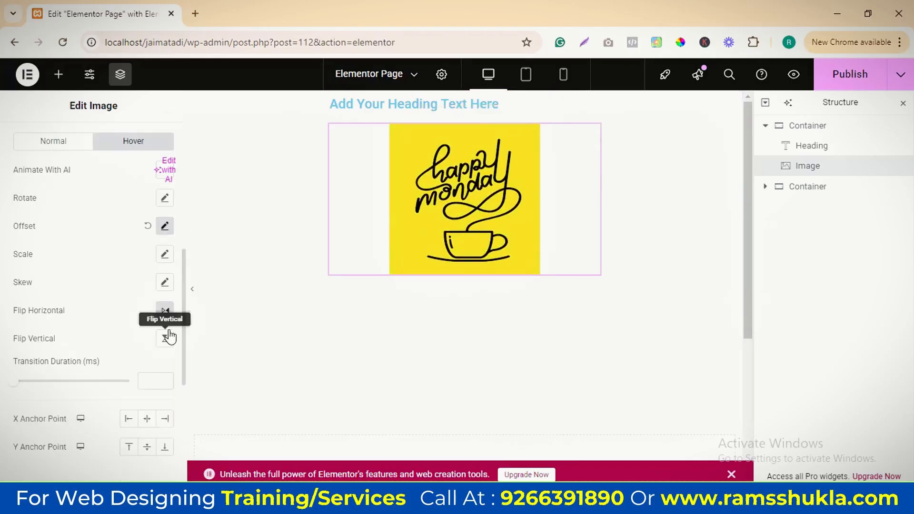
left_click(165, 339)
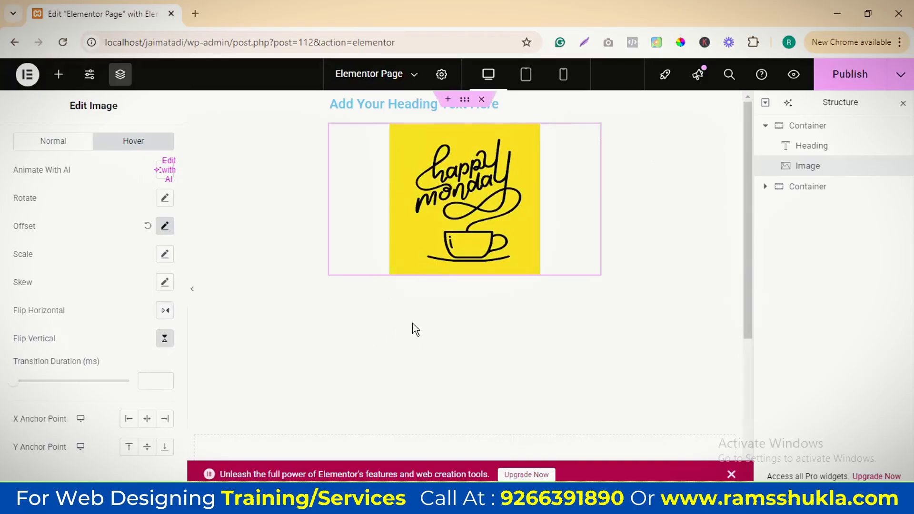
left_click(165, 336)
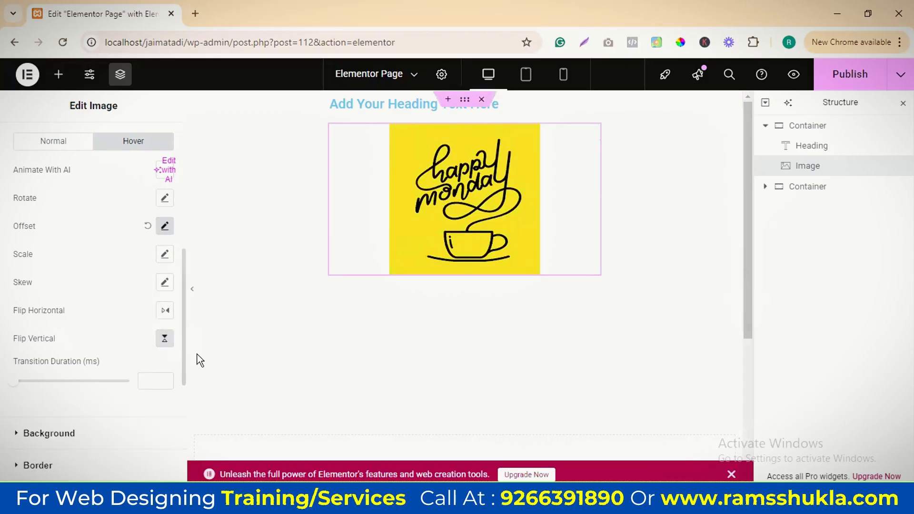
Examine the image's normal-state background options and the advanced settings of its parent container
left_click(71, 149)
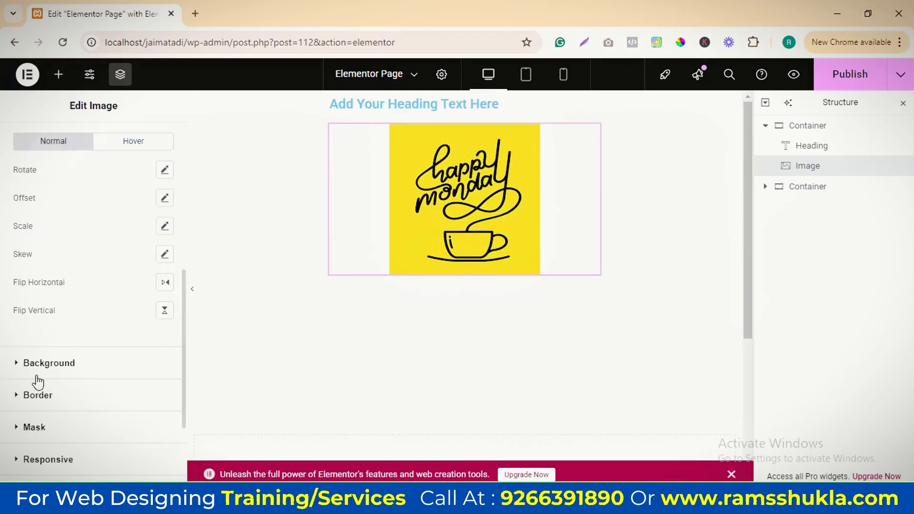
left_click(58, 362)
scroll(142, 292, "down", 5)
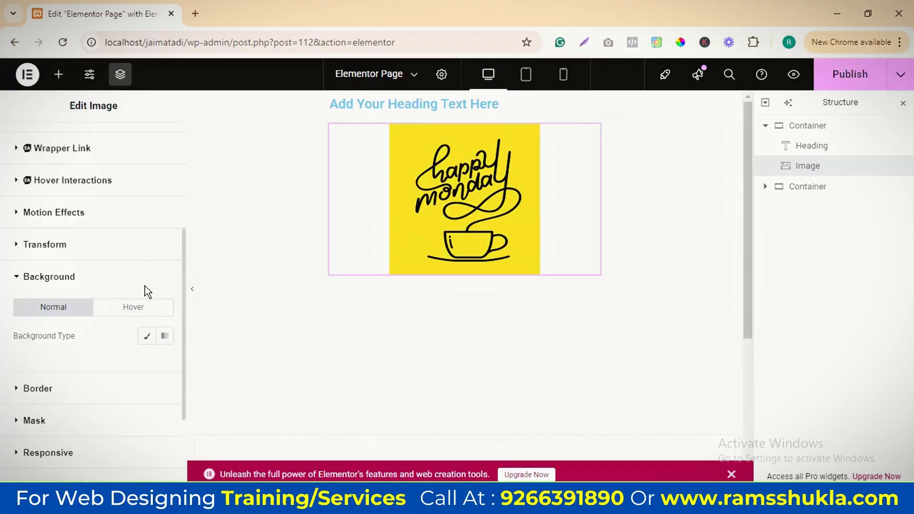
left_click(791, 126)
scroll(95, 333, "down", 10)
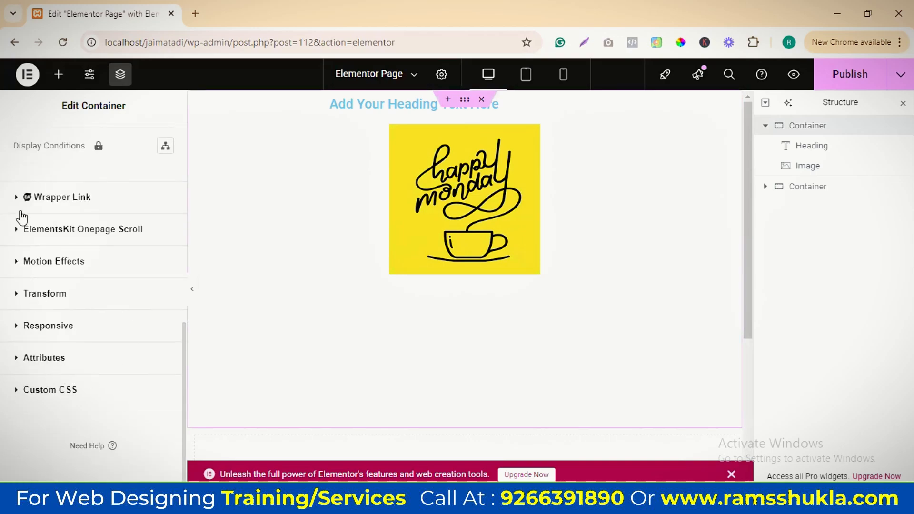
scroll(21, 217, "up", 3)
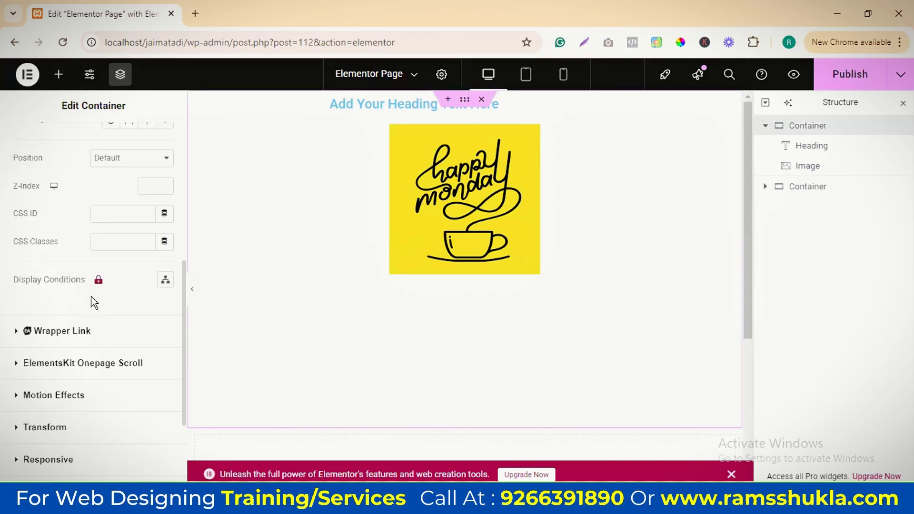
Give the heading a classic normal-state background in dark grey #535151 in its advanced settings
left_click(831, 154)
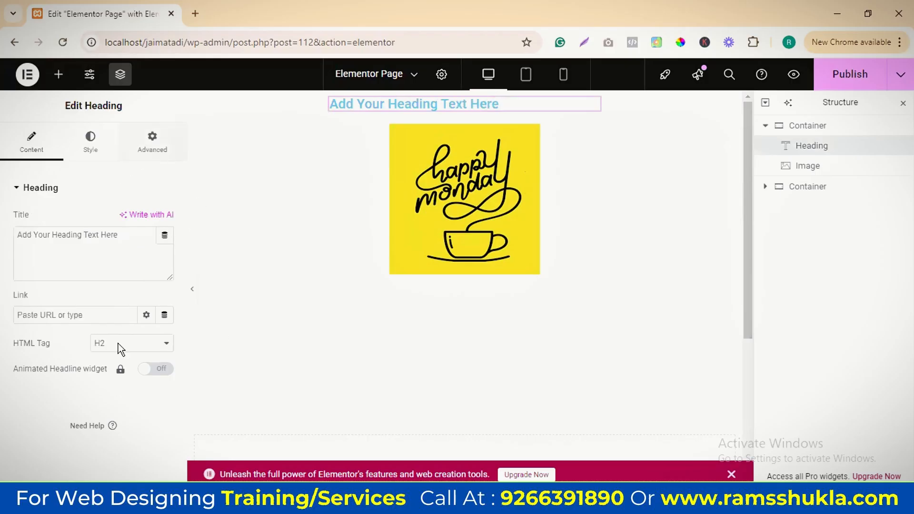
left_click(153, 142)
scroll(101, 368, "down", 4)
scroll(122, 333, "down", 8)
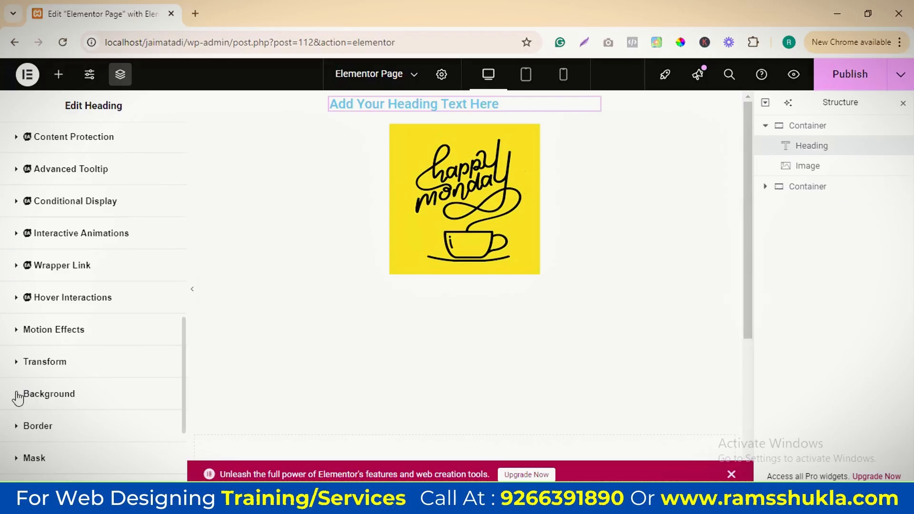
left_click(18, 397)
scroll(105, 333, "down", 5)
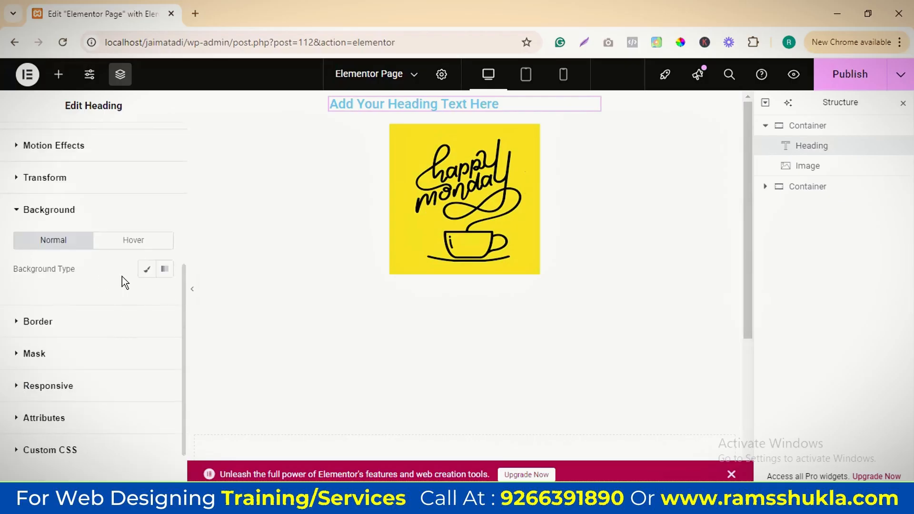
left_click(146, 269)
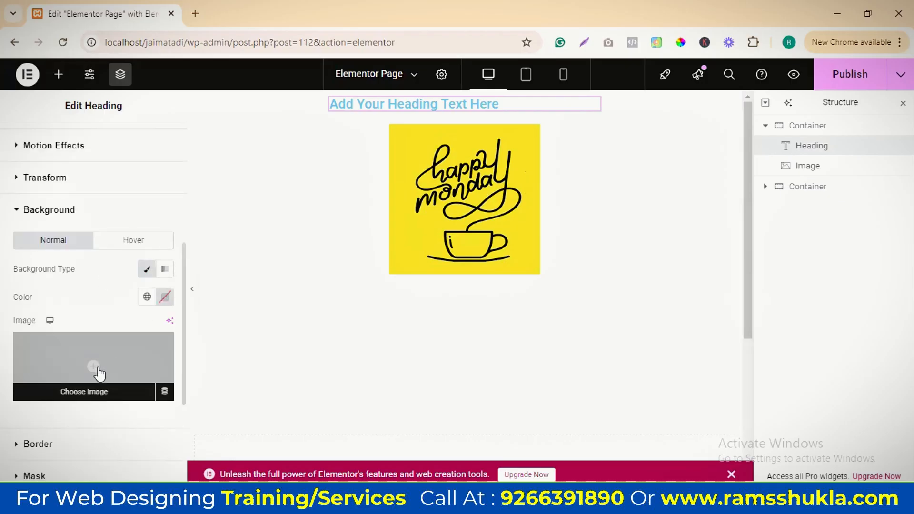
left_click(164, 296)
left_click_drag(164, 190, 92, 192)
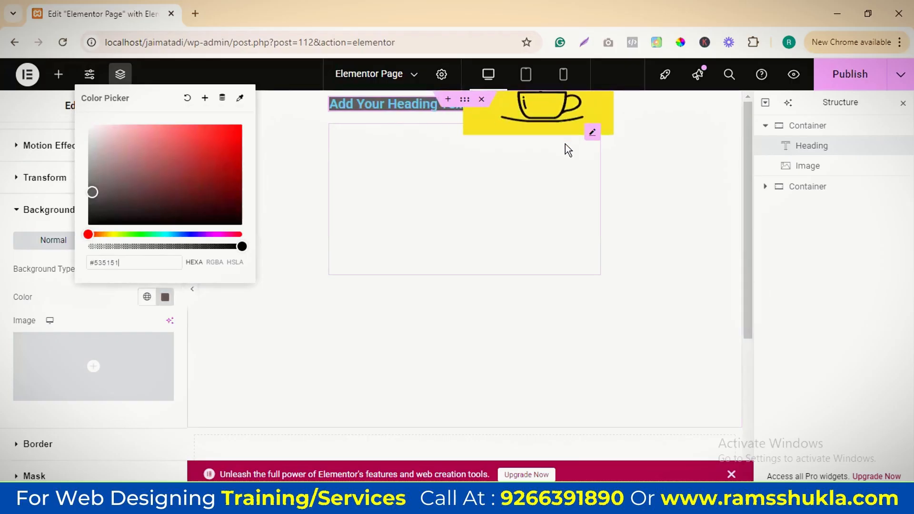
Examine the image's background type options in its advanced settings
left_click(810, 166)
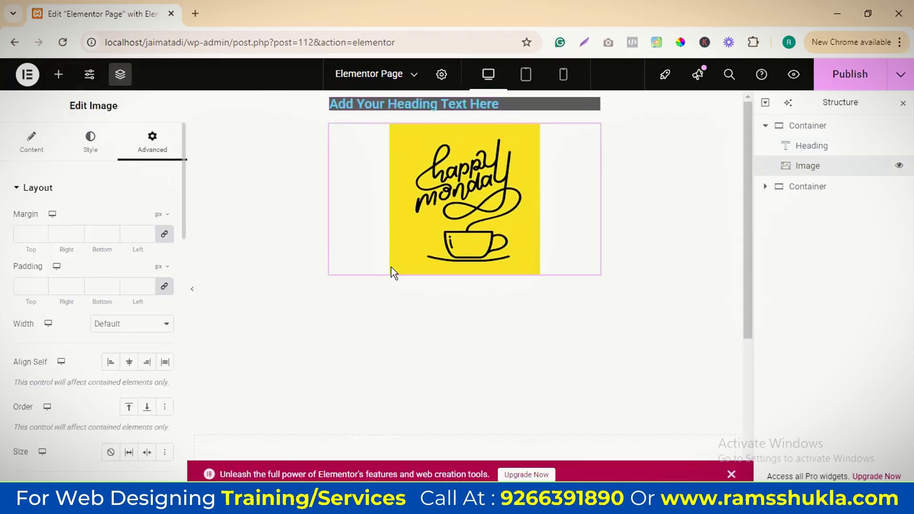
scroll(106, 305, "down", 15)
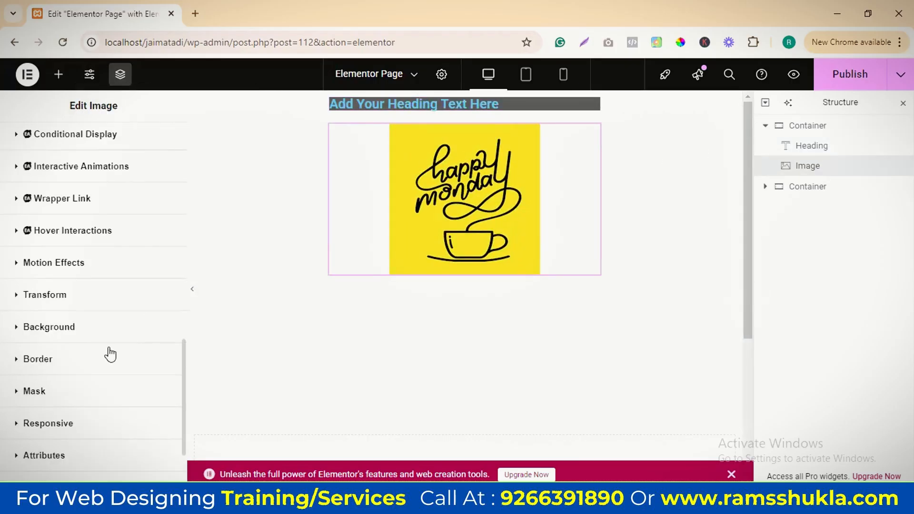
left_click(61, 329)
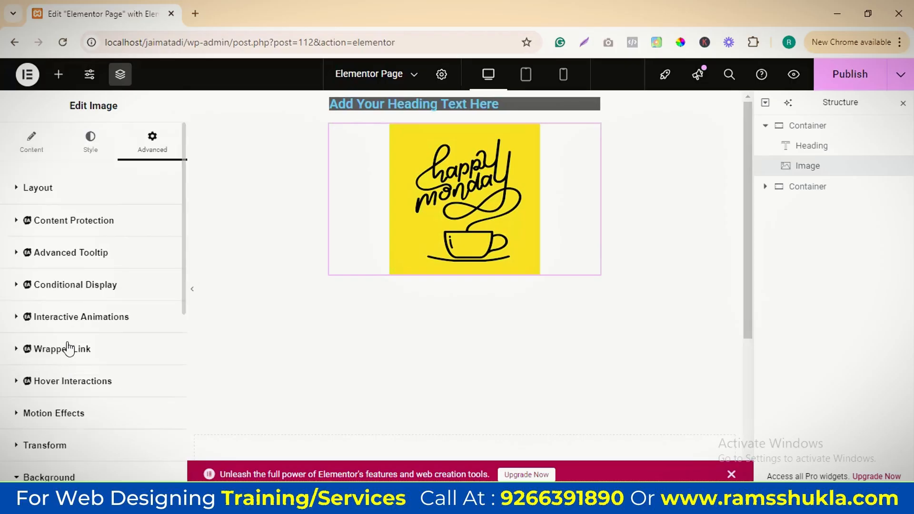
scroll(95, 354, "down", 5)
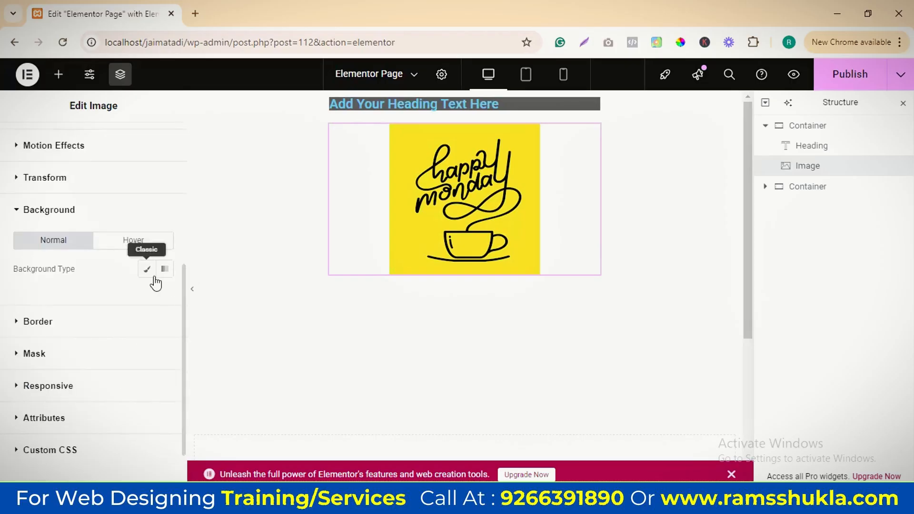
Give the container that holds the heading and image a classic background in the pale colour #F0EAEA
left_click(804, 128)
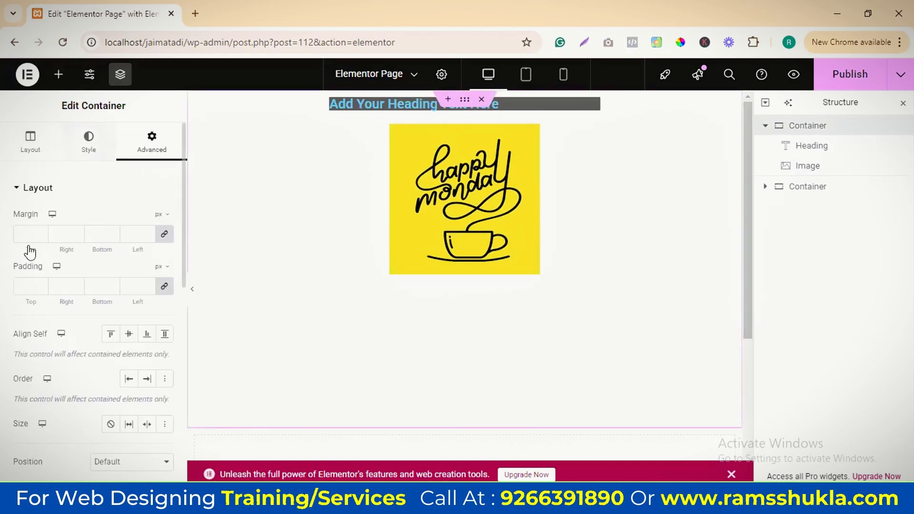
left_click(89, 140)
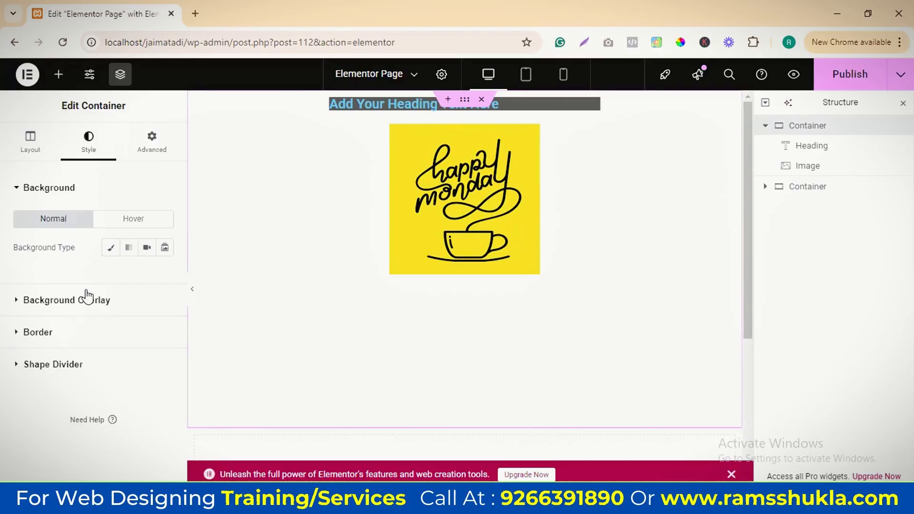
left_click(110, 248)
left_click(164, 275)
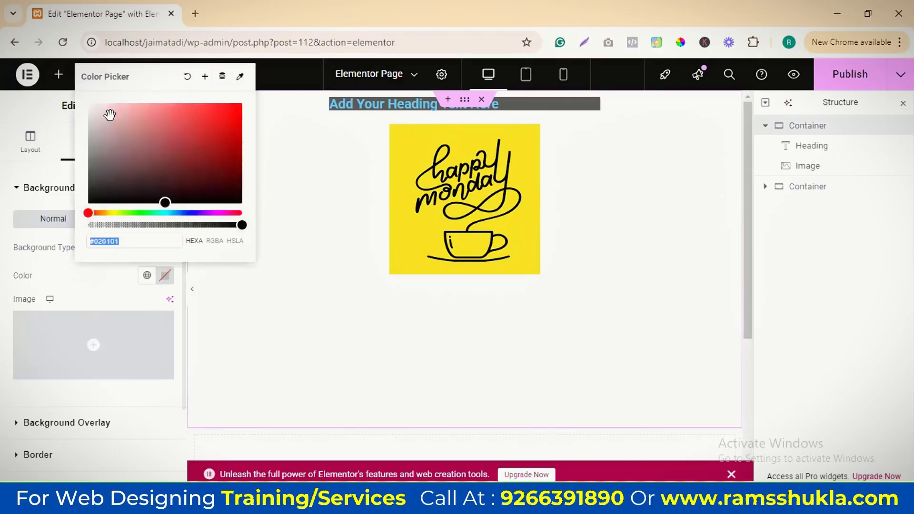
left_click(91, 110)
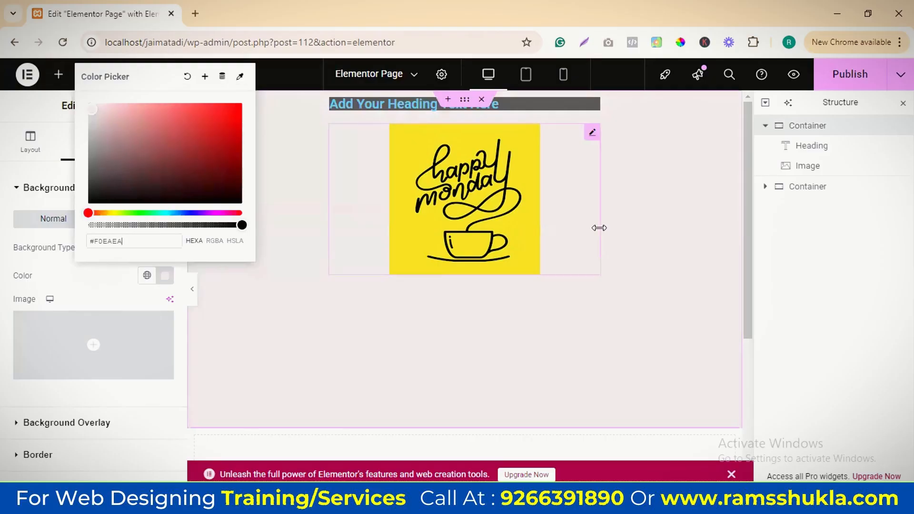
Clear the offset and vertical flip from the image's hover Transform settings
left_click(821, 167)
left_click(143, 149)
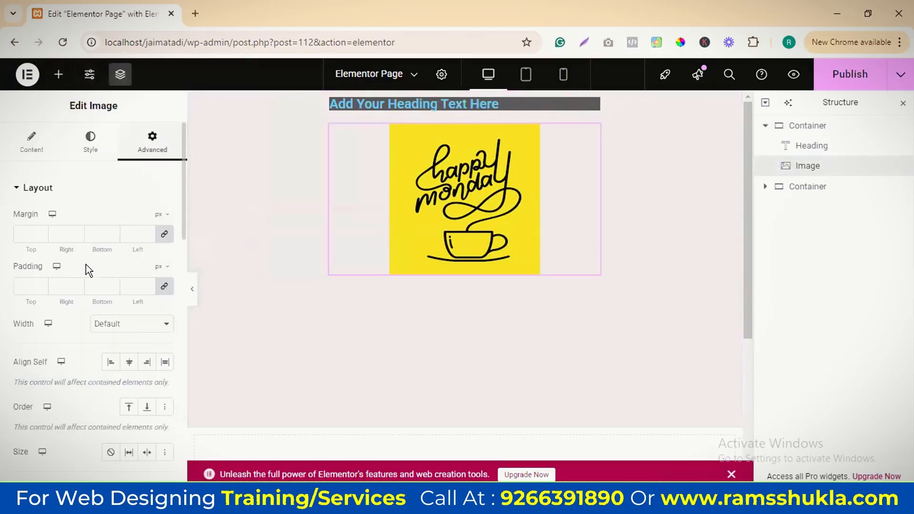
scroll(93, 333, "down", 8)
left_click(133, 141)
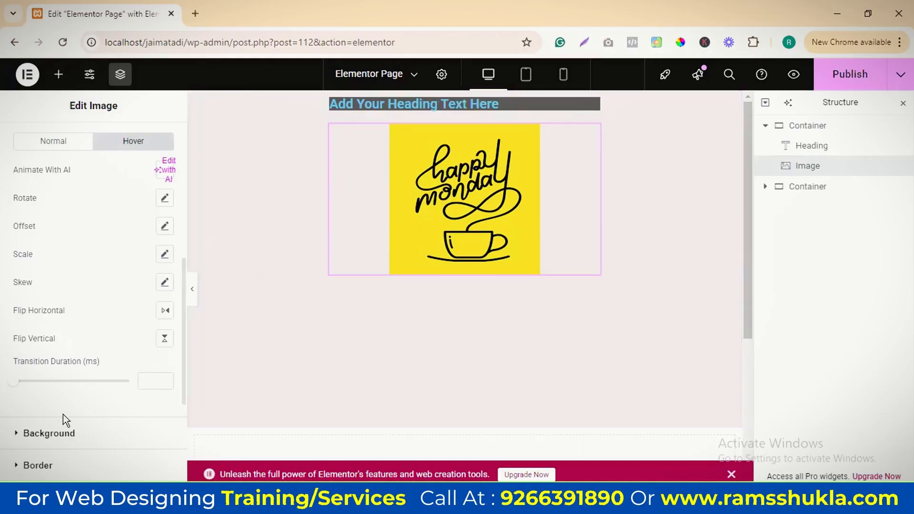
Give the image a classic normal-state background in red #E63B3B in its advanced settings
left_click(61, 433)
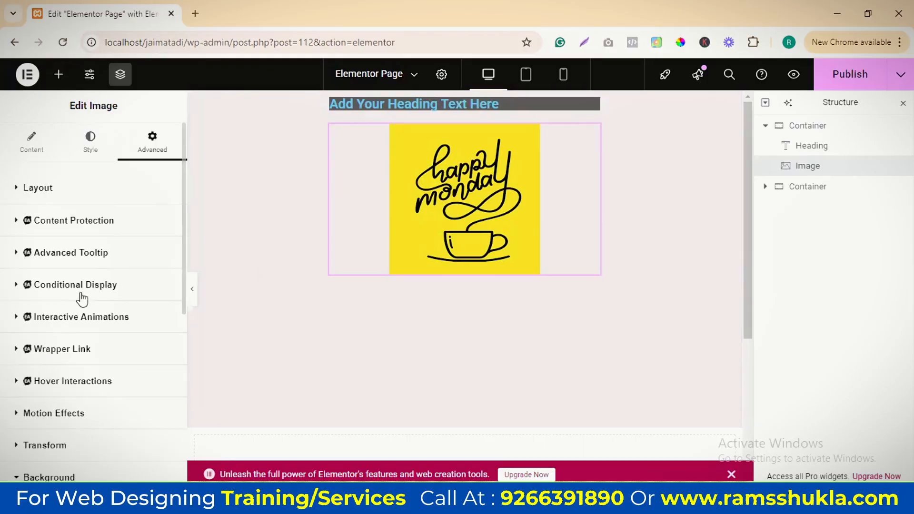
scroll(82, 299, "down", 5)
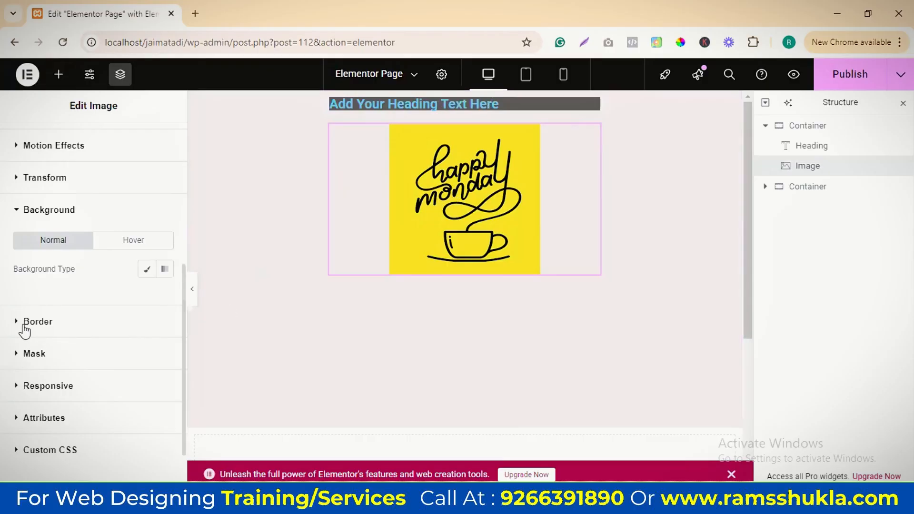
left_click(145, 275)
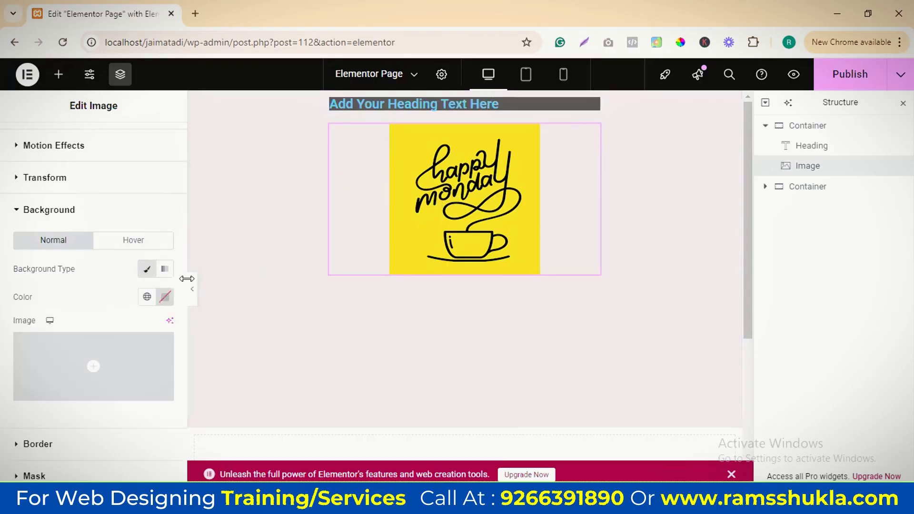
left_click(165, 297)
left_click(195, 135)
left_click(202, 135)
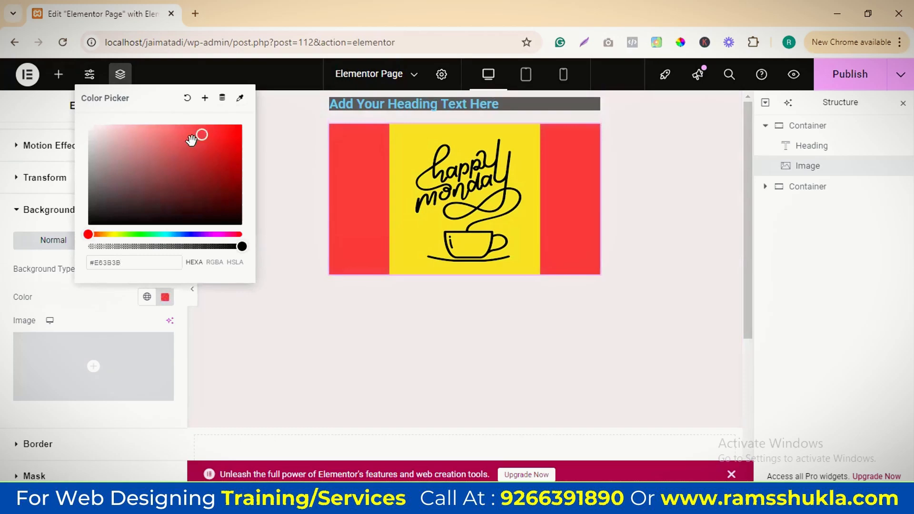
left_click(830, 167)
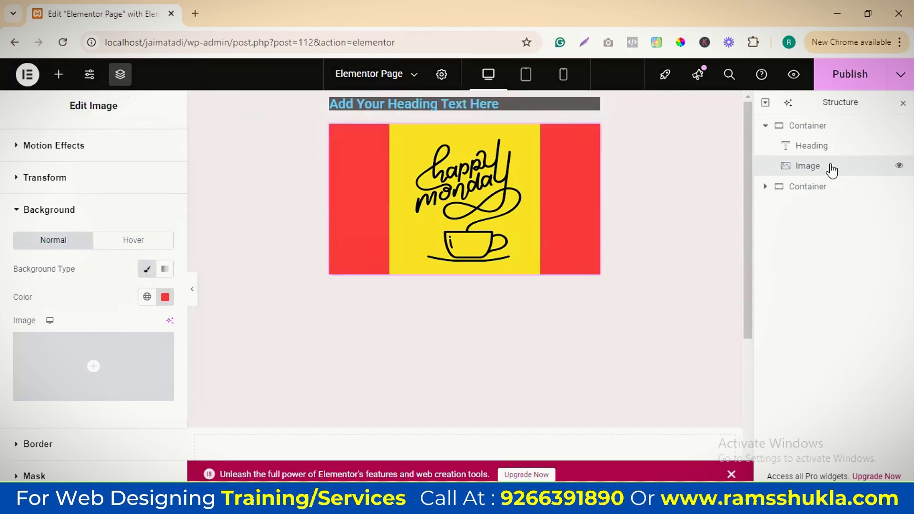
Try 20 px and 50 px padding around the image in its advanced layout settings, and set all four sides to 10 px
scroll(90, 228, "up", 5)
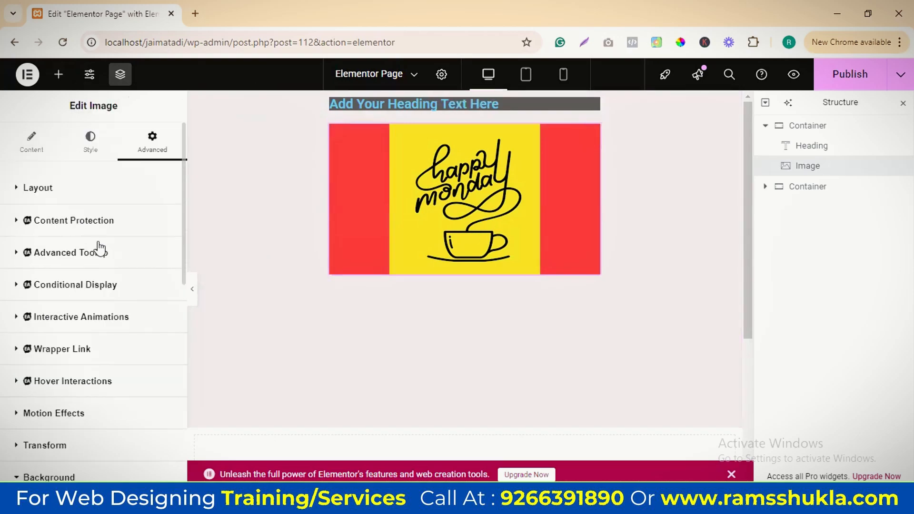
left_click(90, 144)
left_click(29, 143)
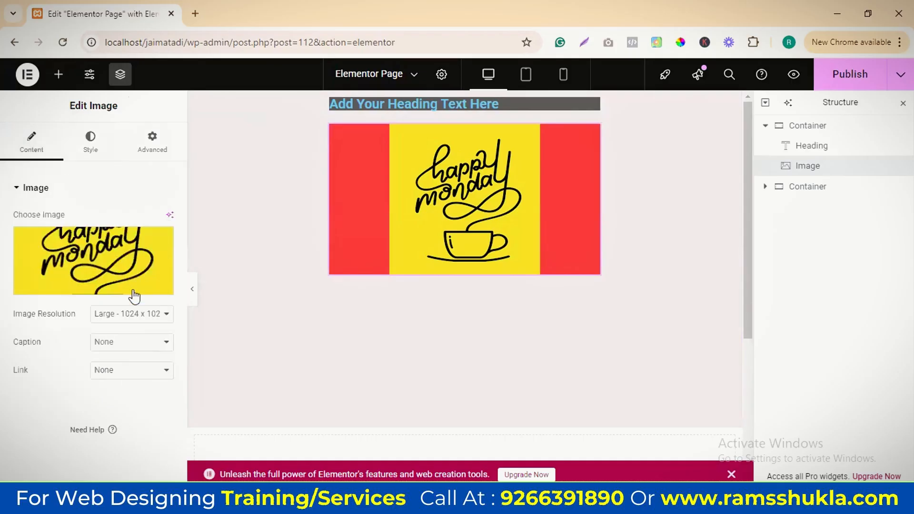
left_click(152, 143)
left_click(26, 286)
type("20")
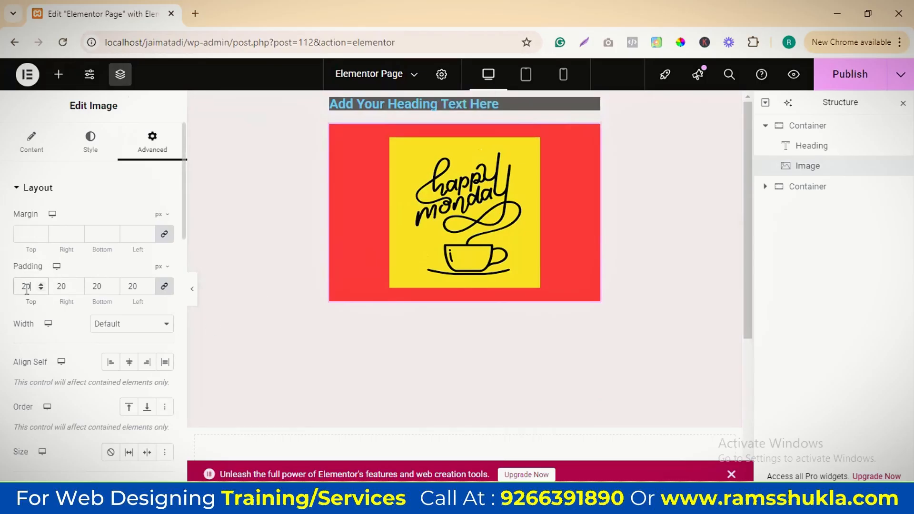
left_click_drag(28, 289, 8, 295)
type("50")
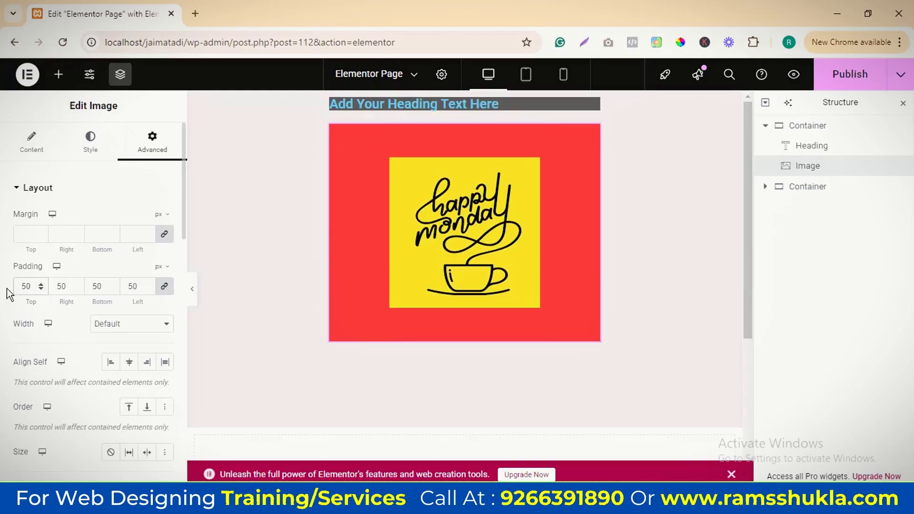
double_click(17, 289)
type("10")
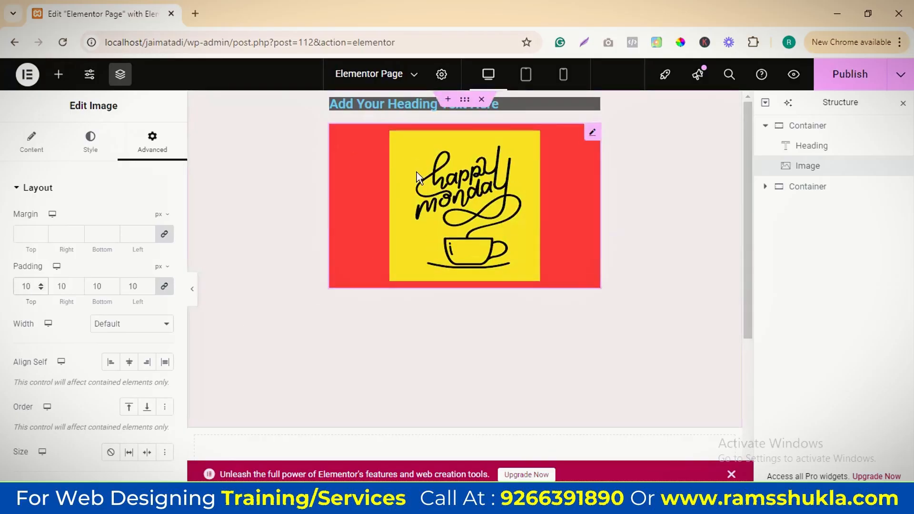
Try Start and Center self-alignment for the image, settle on End, and set its width to Full Width (100%)
scroll(28, 324, "down", 1)
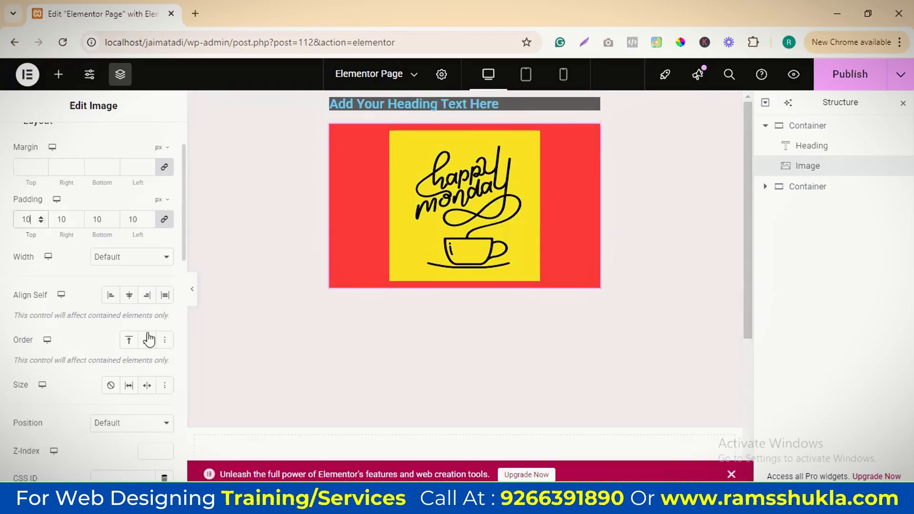
left_click(115, 299)
left_click(128, 298)
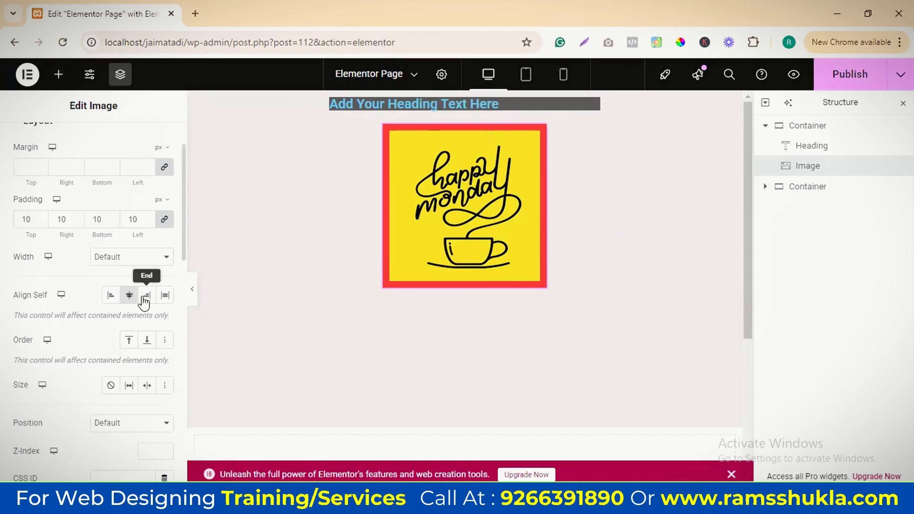
left_click(146, 298)
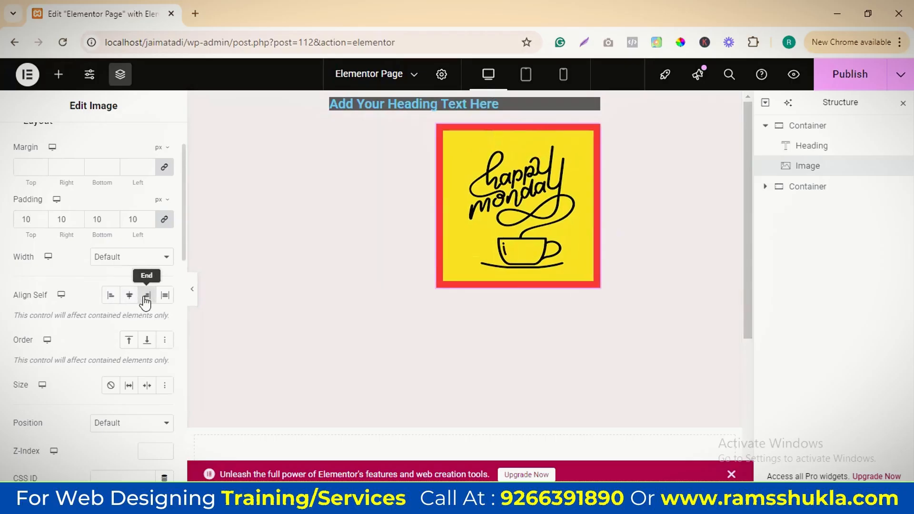
left_click(114, 260)
left_click(118, 290)
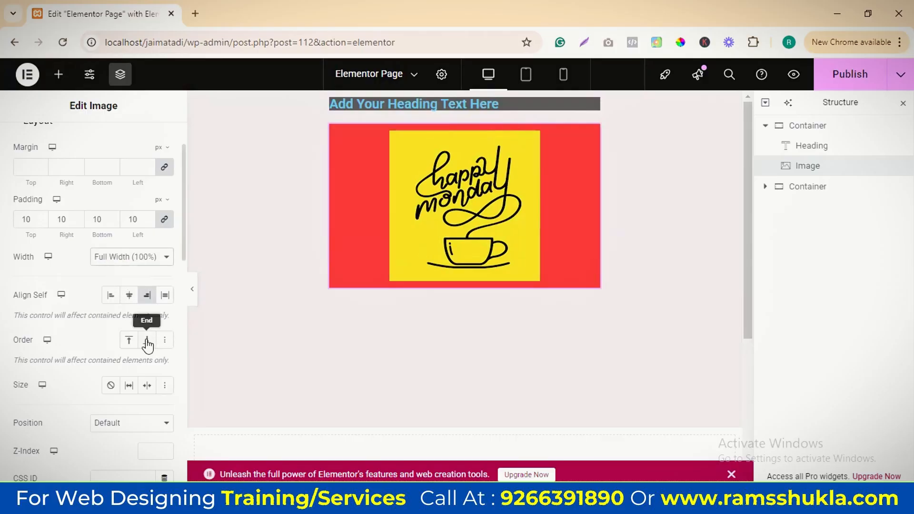
Try the image's Start order and Grow size, and set its order to End and its size to Shrink
left_click(129, 341)
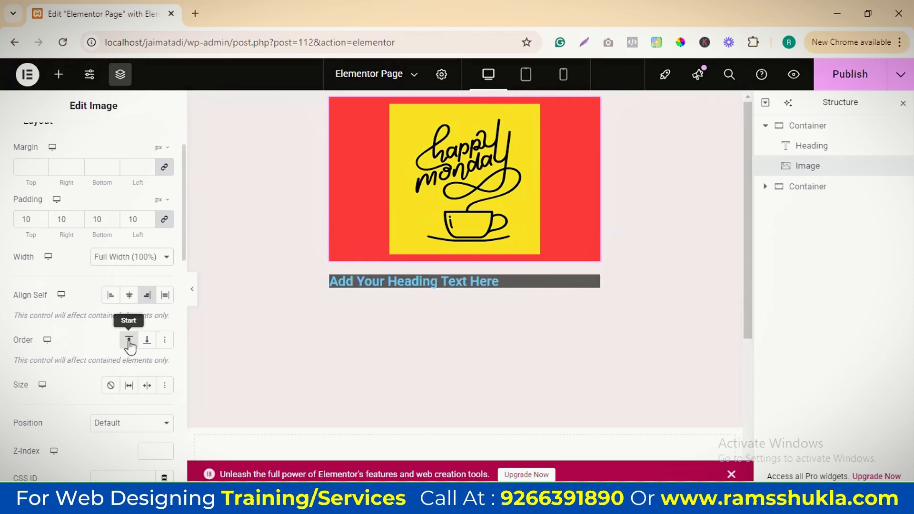
left_click(147, 341)
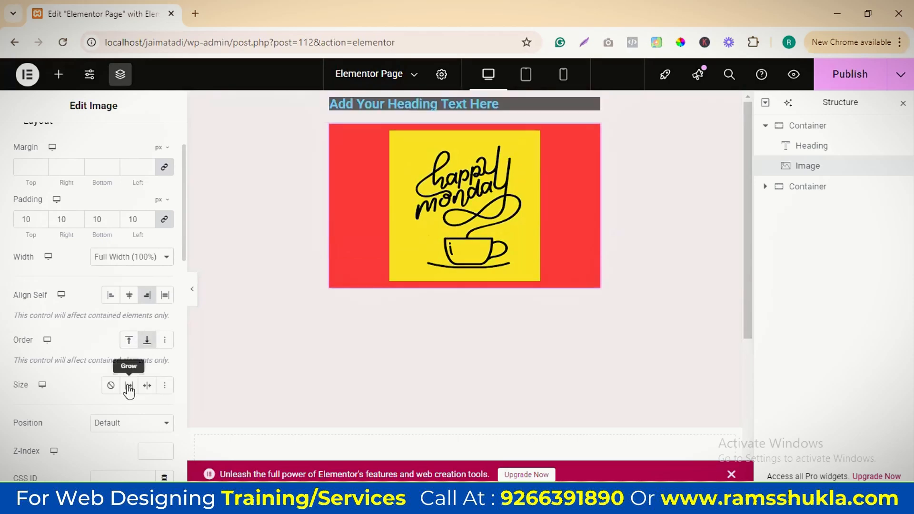
left_click(128, 386)
left_click(147, 385)
left_click(131, 341)
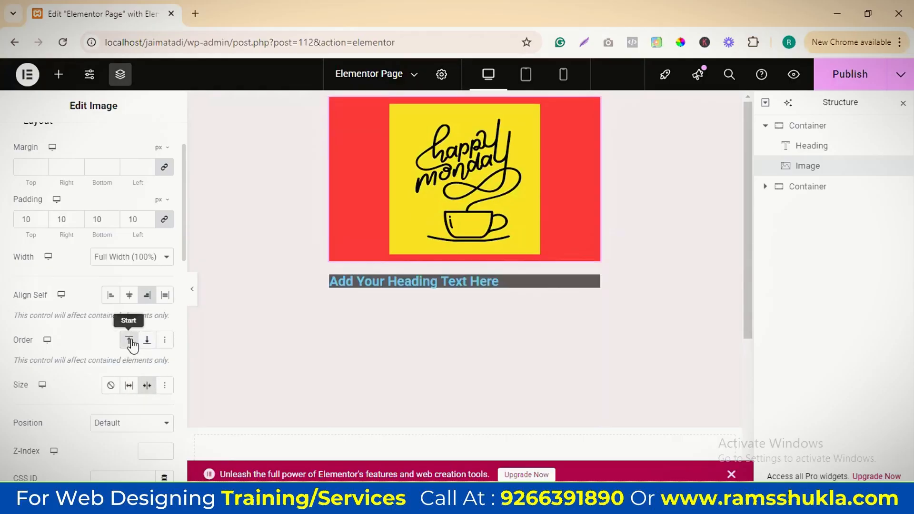
left_click(147, 340)
Give the image a Solid normal-state border with a width of 10 px on all sides
scroll(143, 352, "down", 3)
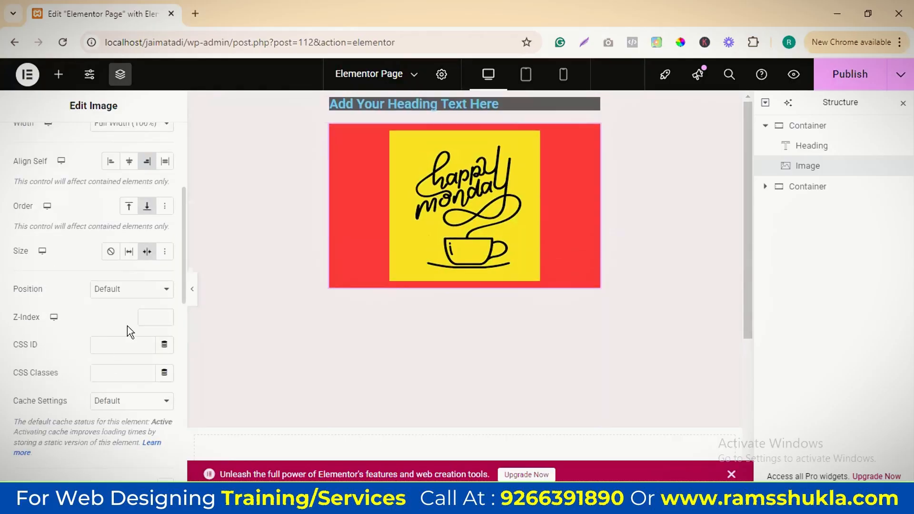
scroll(138, 318, "down", 10)
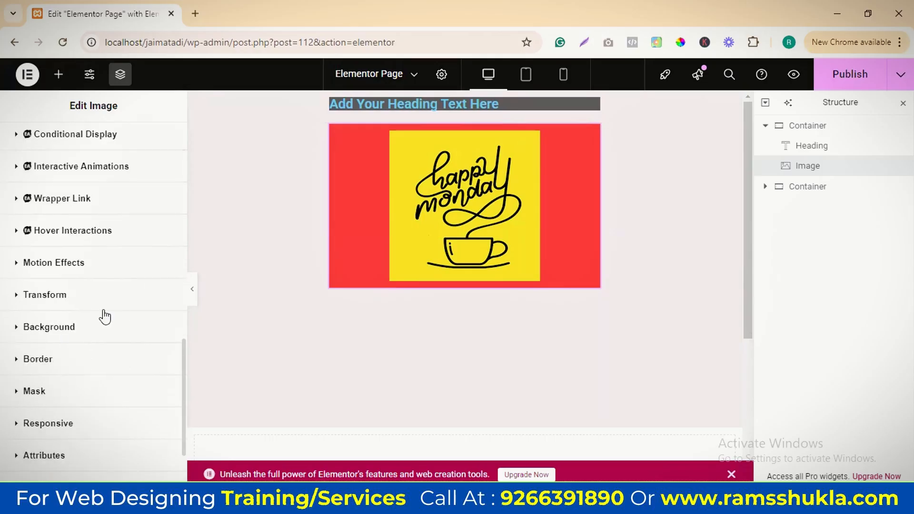
scroll(101, 314, "down", 2)
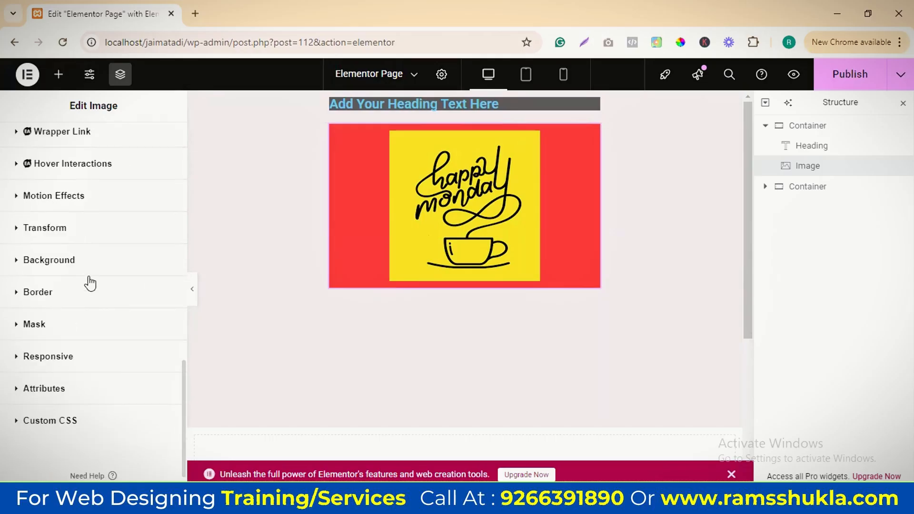
scroll(91, 284, "up", 2)
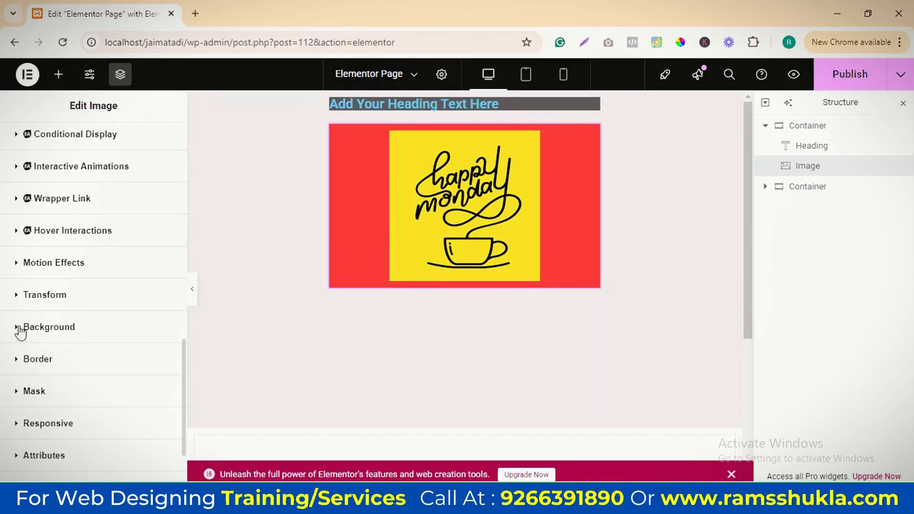
left_click(40, 327)
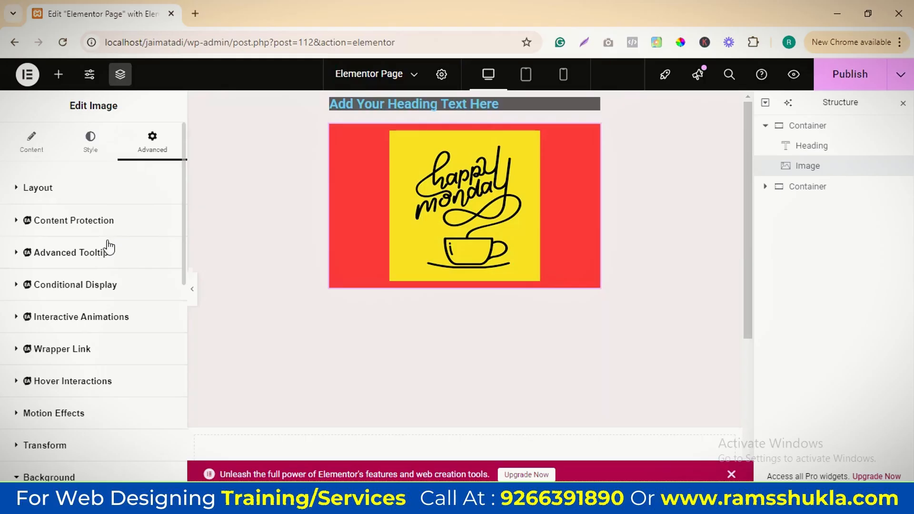
scroll(95, 295, "down", 5)
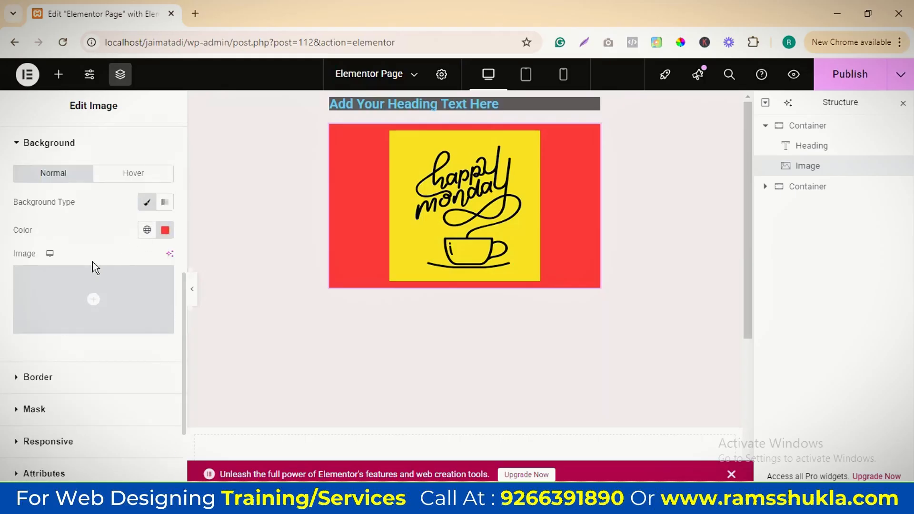
left_click(28, 377)
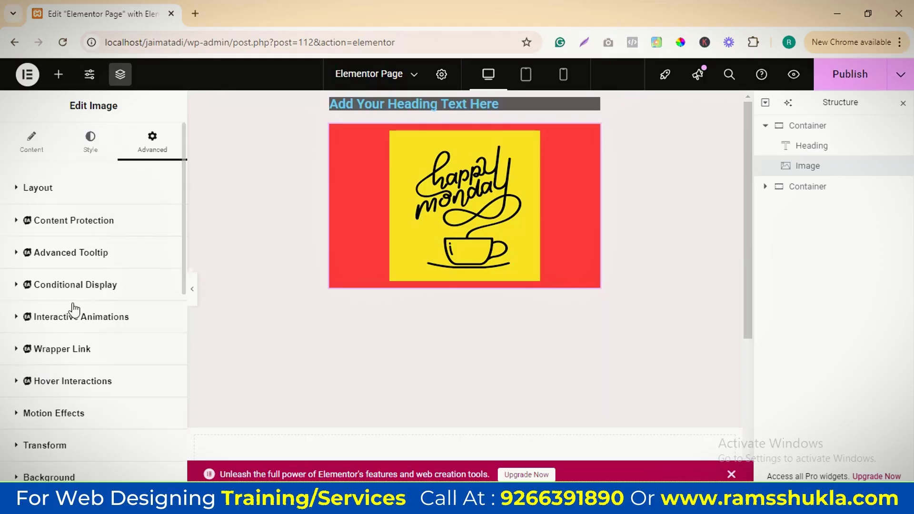
scroll(107, 302, "down", 6)
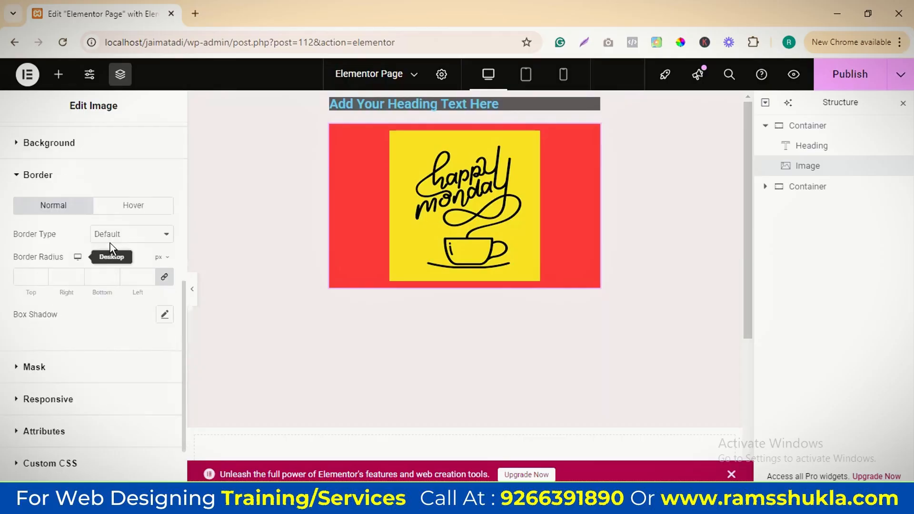
left_click(119, 233)
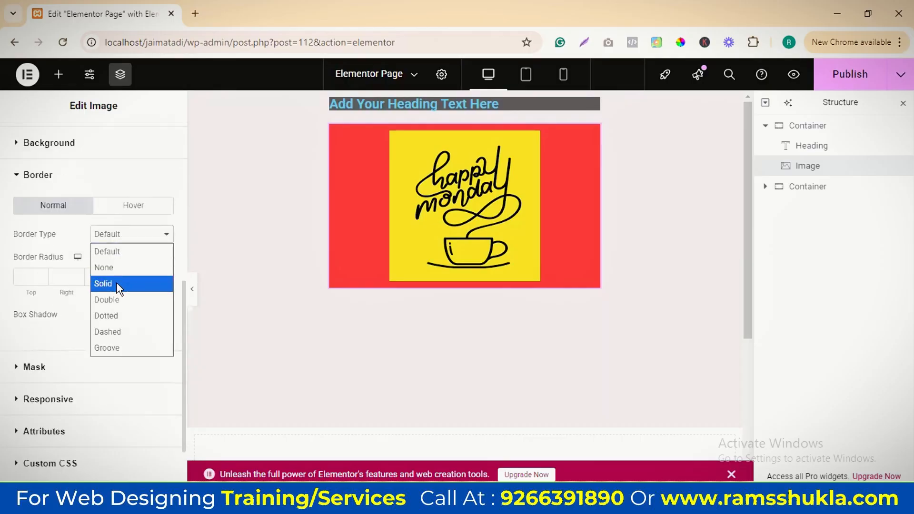
left_click(166, 284)
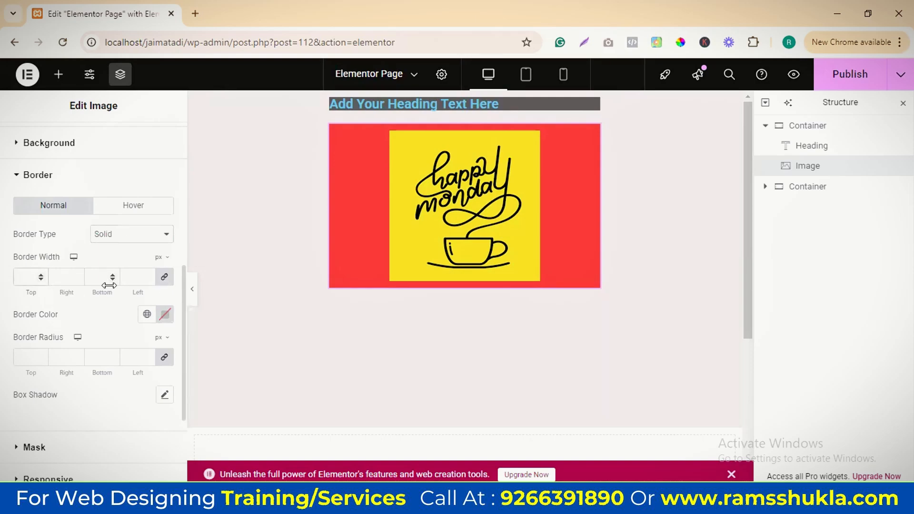
type("10")
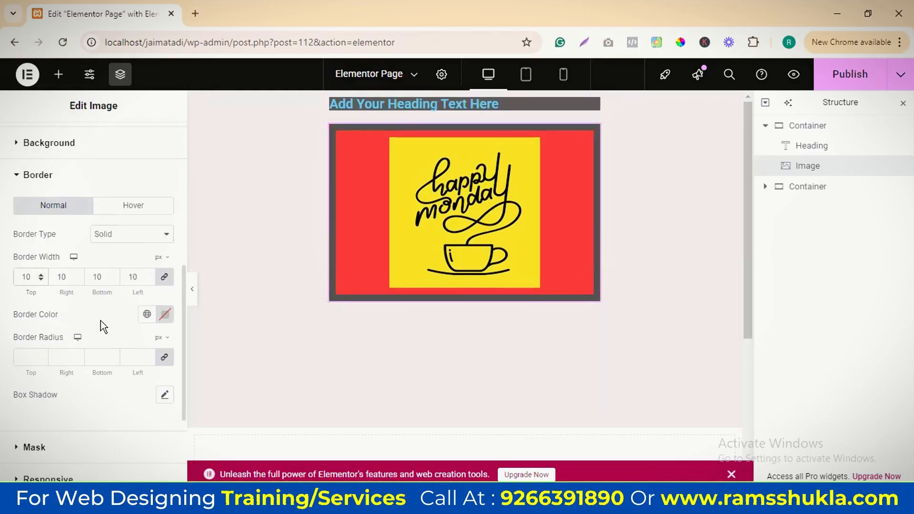
Set the image's border colour to dark red #830606 and its border radius to 200 px on all corners
left_click(165, 314)
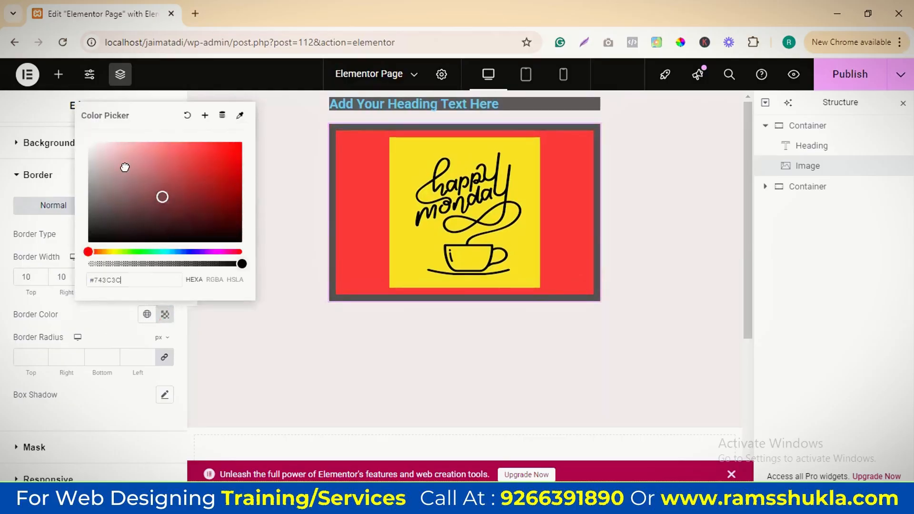
left_click_drag(124, 167, 234, 191)
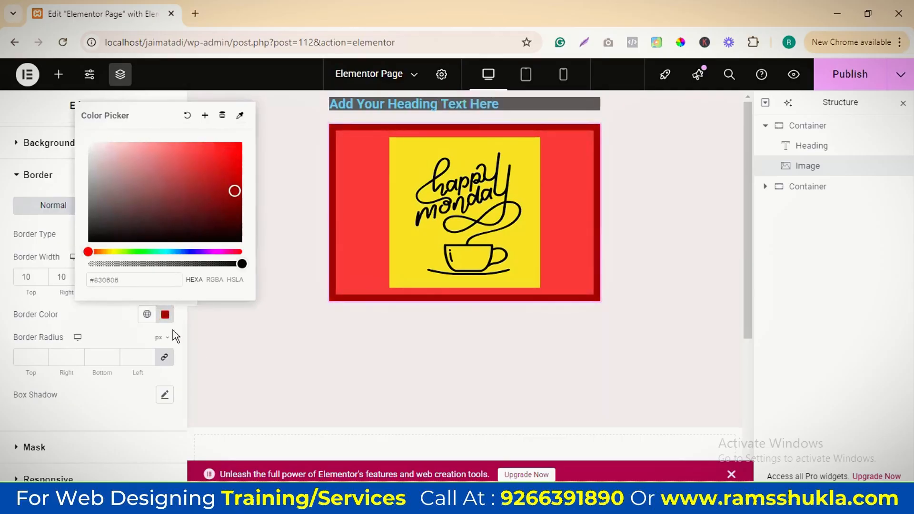
left_click(132, 316)
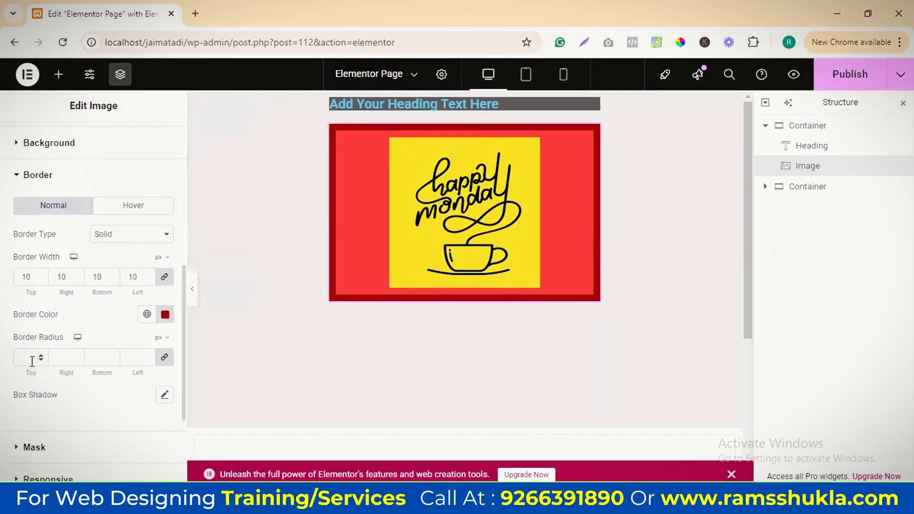
type("10")
type("200")
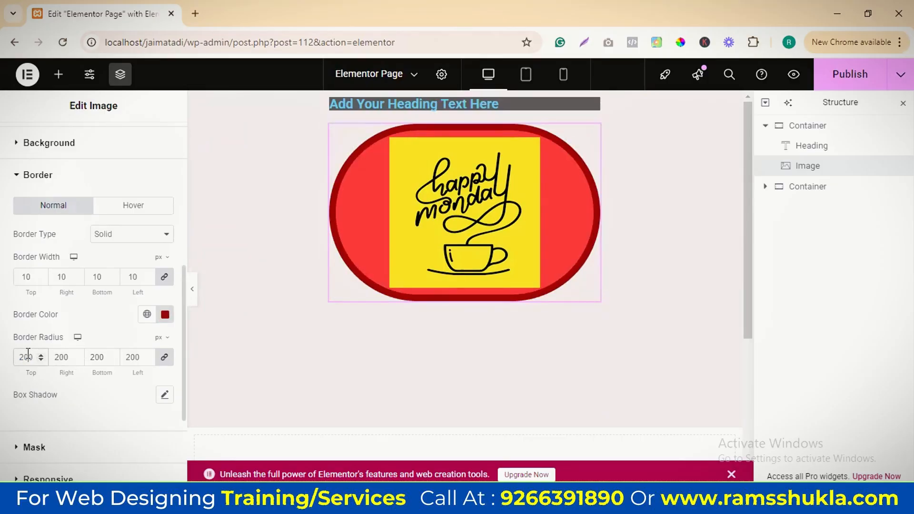
Add a box shadow to the image with horizontal -2, vertical 18 and blur 34
left_click(164, 396)
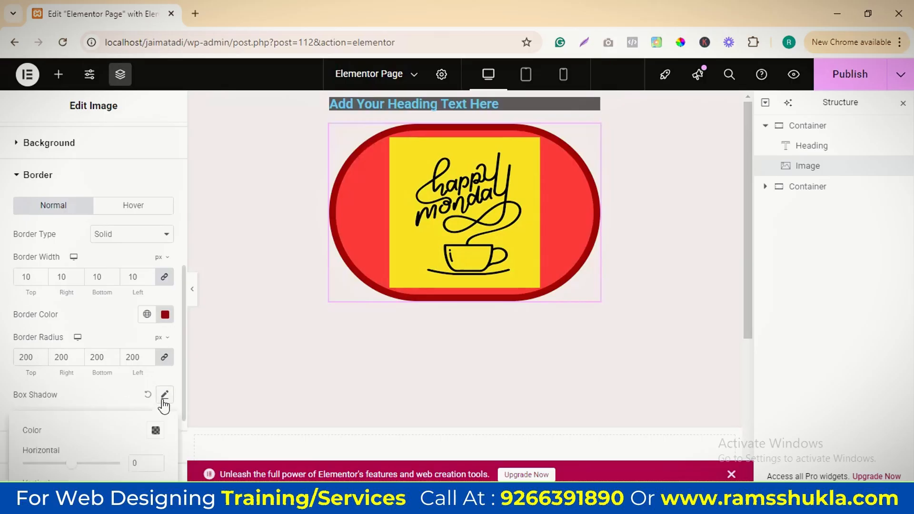
left_click_drag(74, 330, 84, 331)
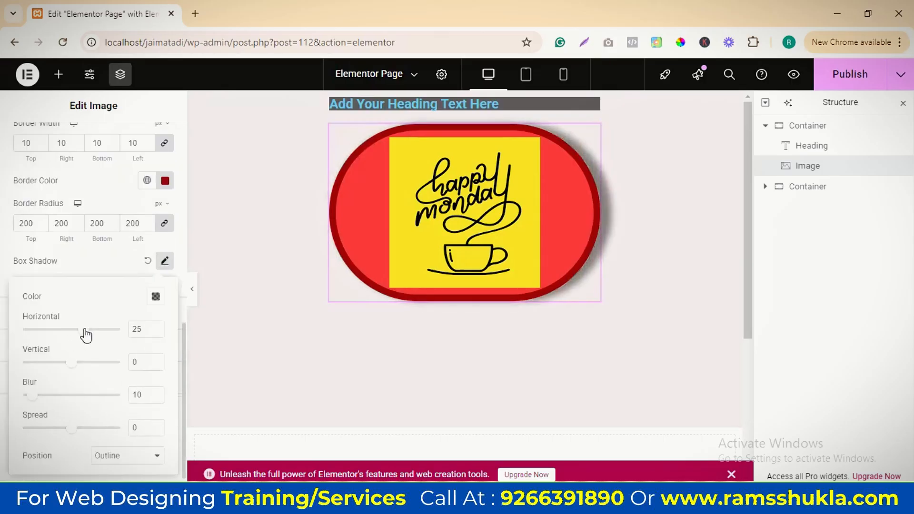
left_click_drag(36, 395, 58, 396)
left_click_drag(86, 331, 74, 329)
left_click_drag(71, 362, 80, 366)
scroll(120, 399, "down", 1)
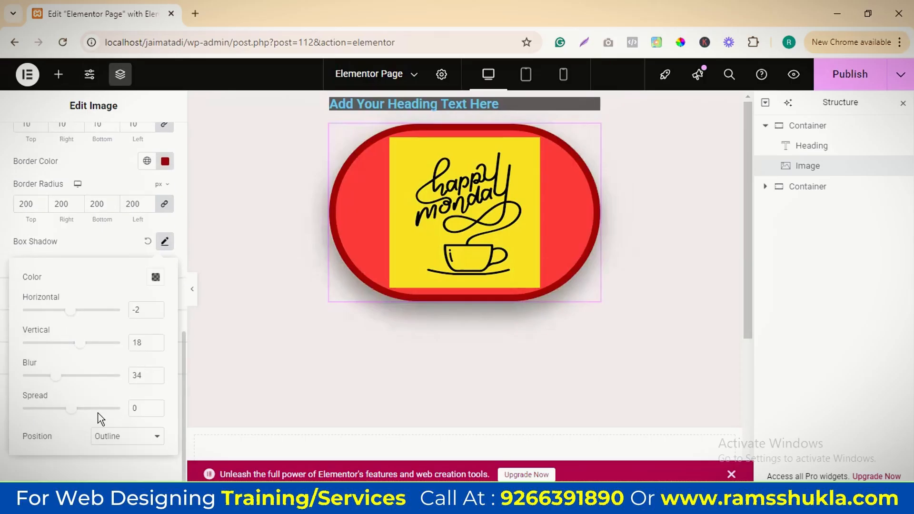
left_click(113, 246)
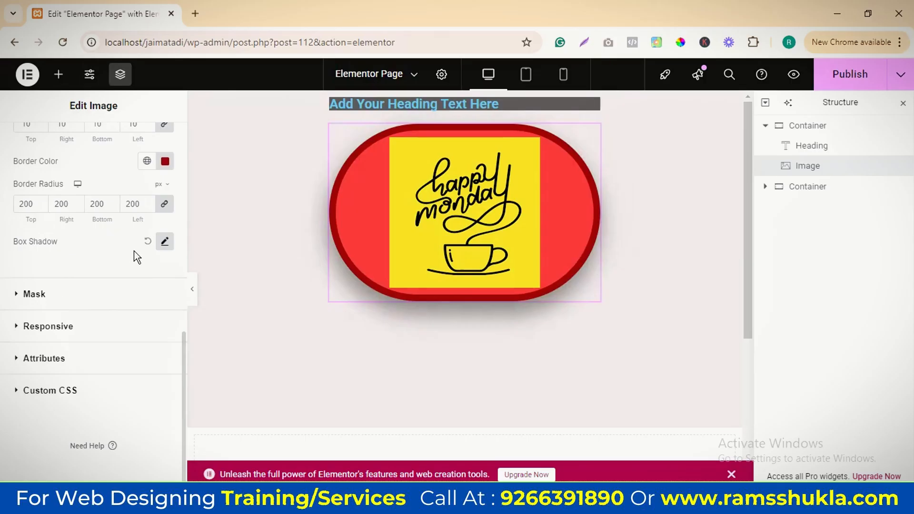
Reset the image's box shadow and set its border width and border radius to 0
left_click(147, 241)
scroll(142, 227, "up", 3)
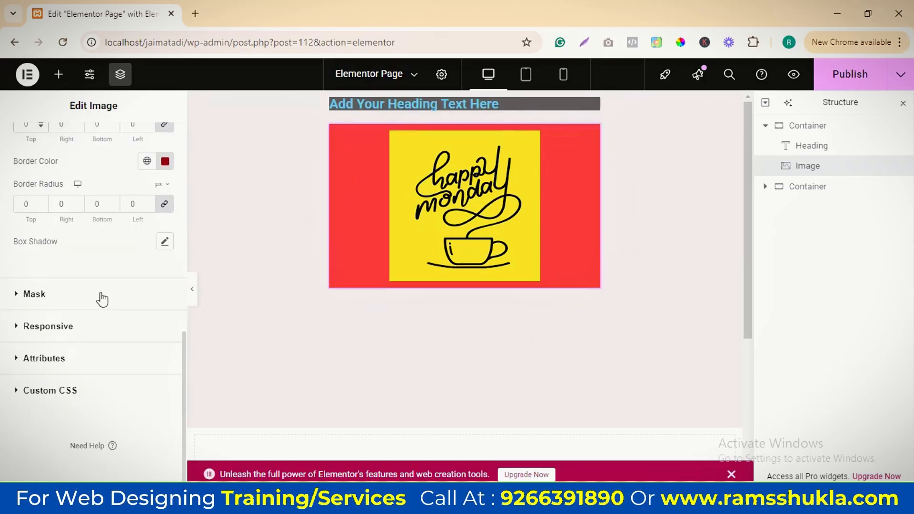
Turn on the mask for the image and set its shape to Flower
left_click(22, 295)
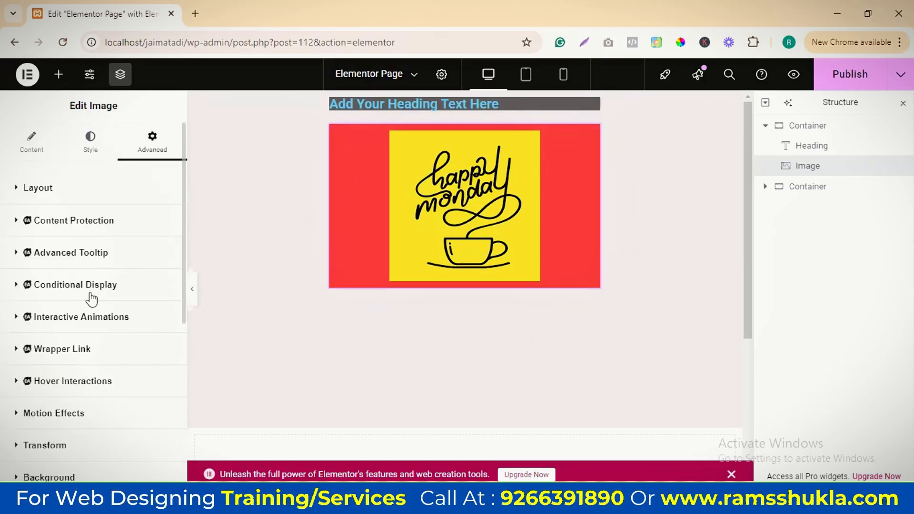
left_click(155, 277)
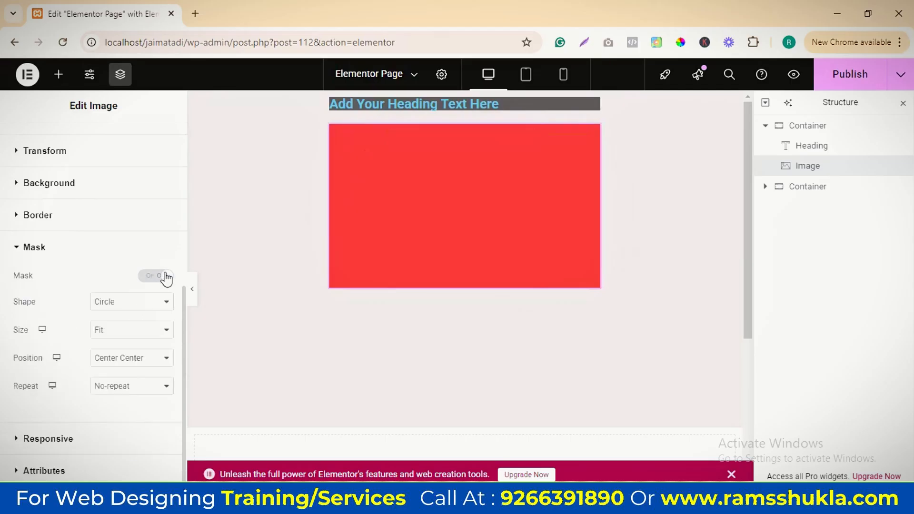
left_click(145, 305)
left_click(139, 332)
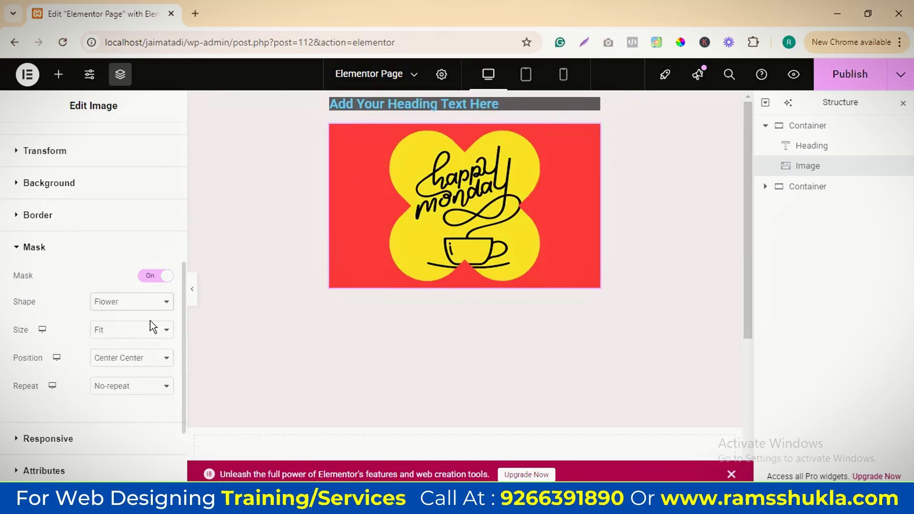
Try the Sketch and Custom mask shapes on the image, opening the SVG selection for the custom mask
left_click(141, 305)
left_click(106, 350)
left_click(144, 306)
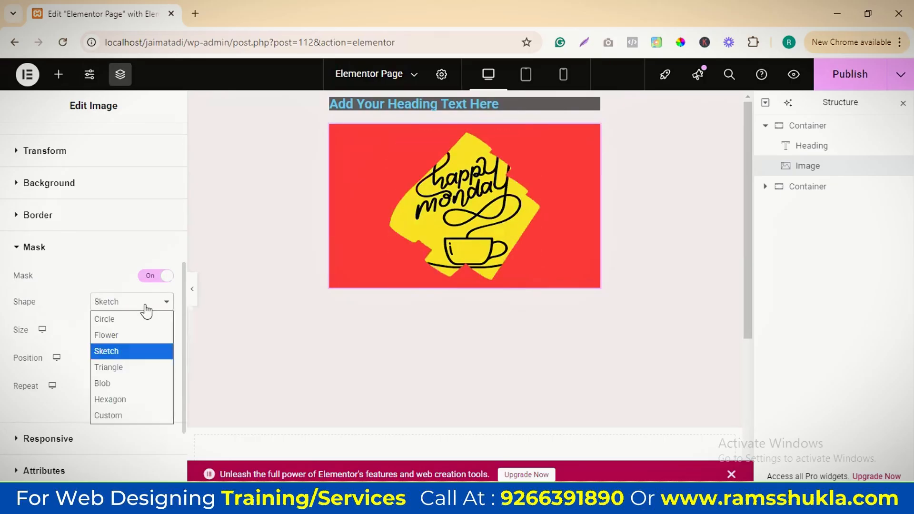
left_click(130, 412)
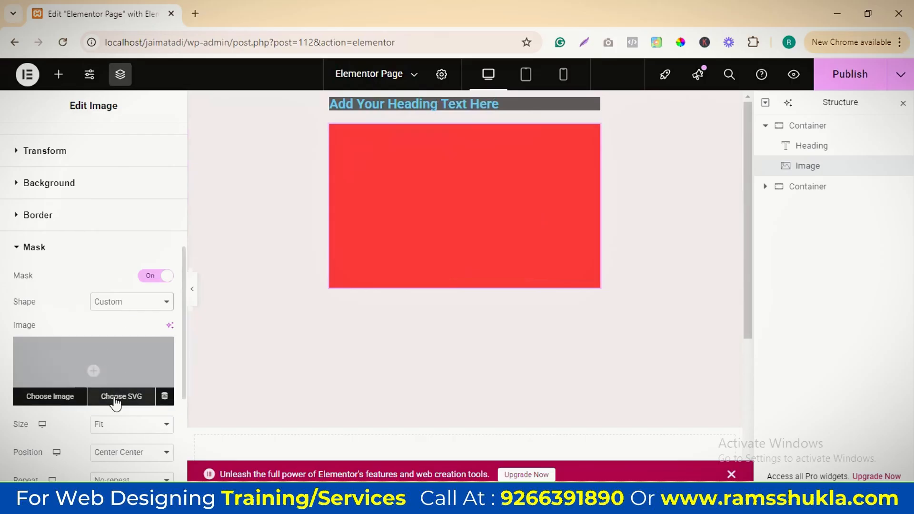
left_click(116, 402)
left_click(495, 312)
Set the image's mask shape to Circle and try the Top Right and Center Right mask positions
left_click(128, 305)
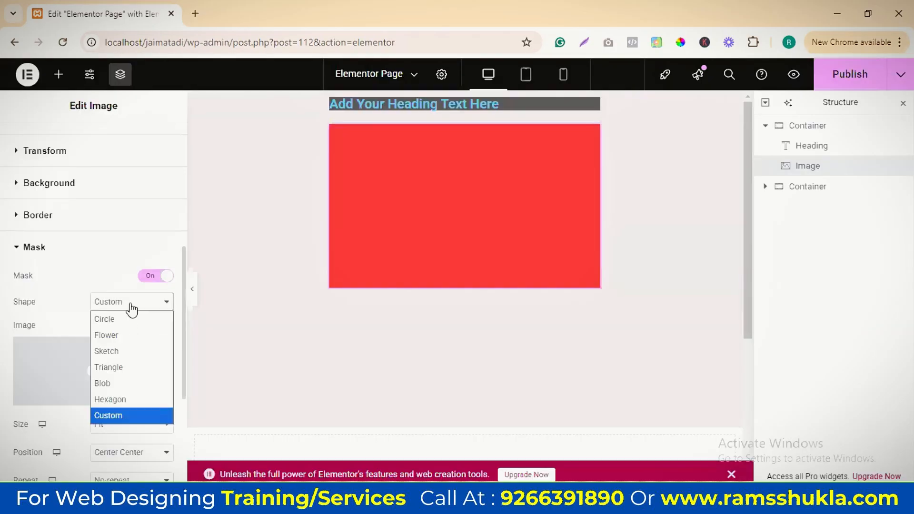
left_click(121, 319)
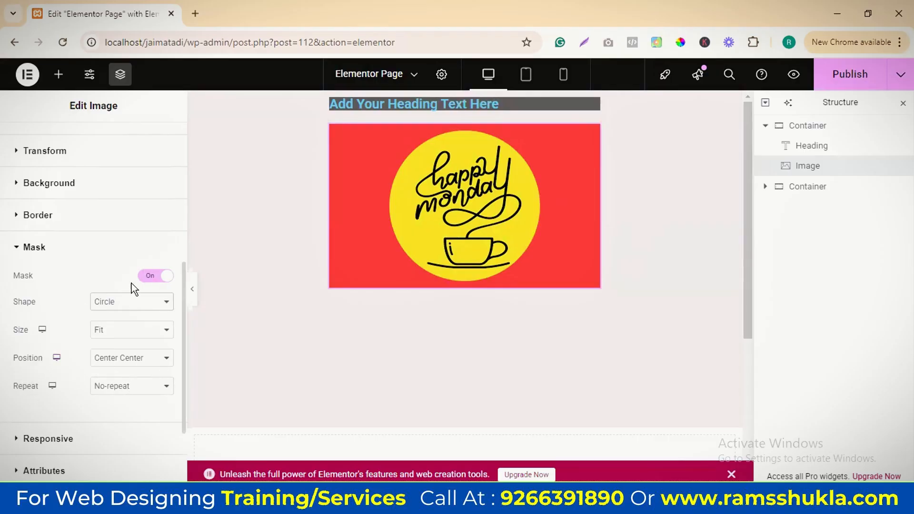
left_click(118, 358)
left_click(122, 273)
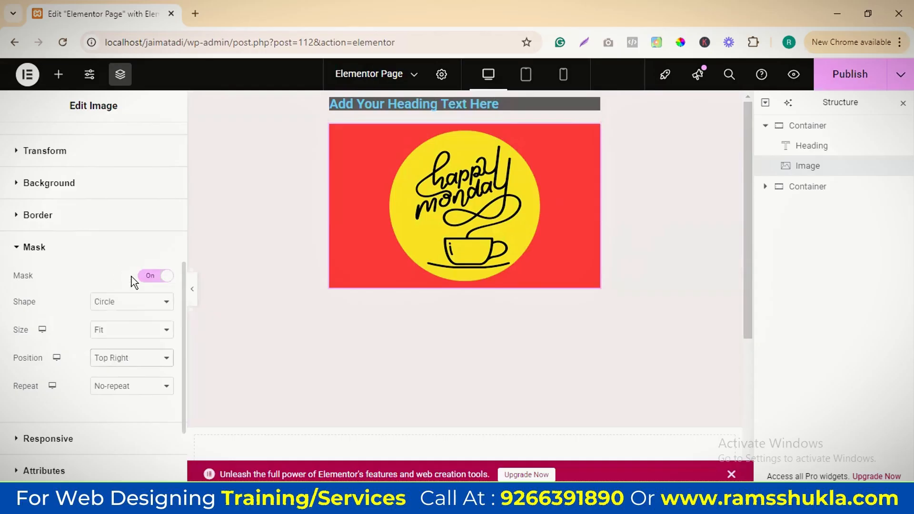
left_click(154, 360)
left_click(130, 227)
Turn off the mask for the image
scroll(162, 289, "up", 5)
scroll(156, 289, "down", 5)
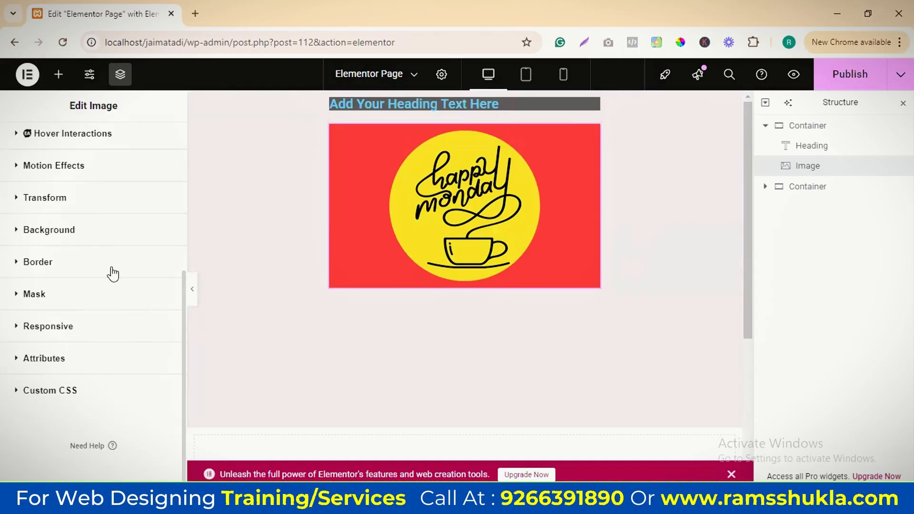
scroll(170, 309, "up", 5)
scroll(134, 318, "down", 10)
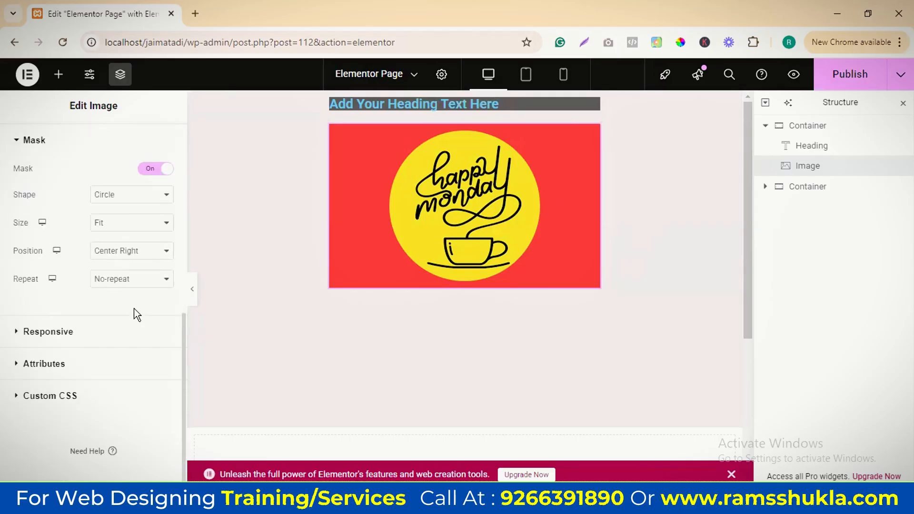
left_click(150, 170)
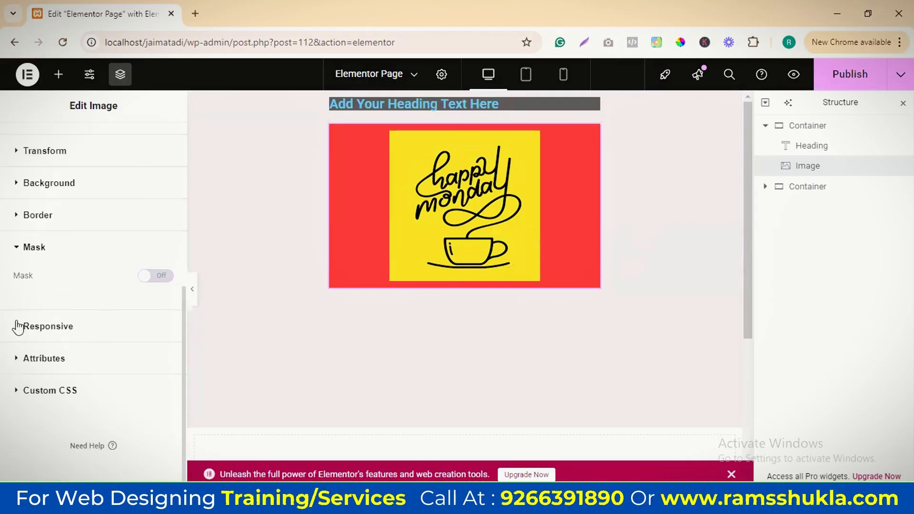
Try hiding the image on desktop in its responsive visibility settings and check the mobile layout
scroll(48, 328, "up", 10)
scroll(129, 280, "down", 8)
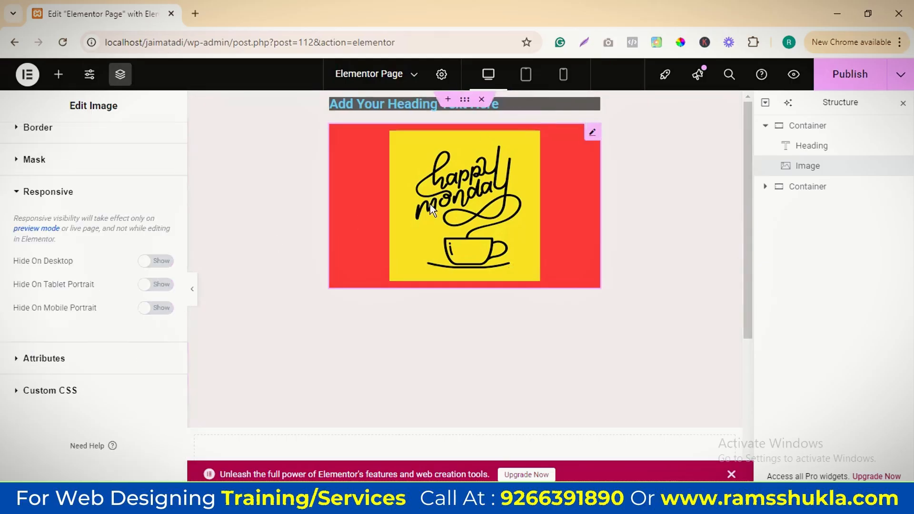
left_click(162, 261)
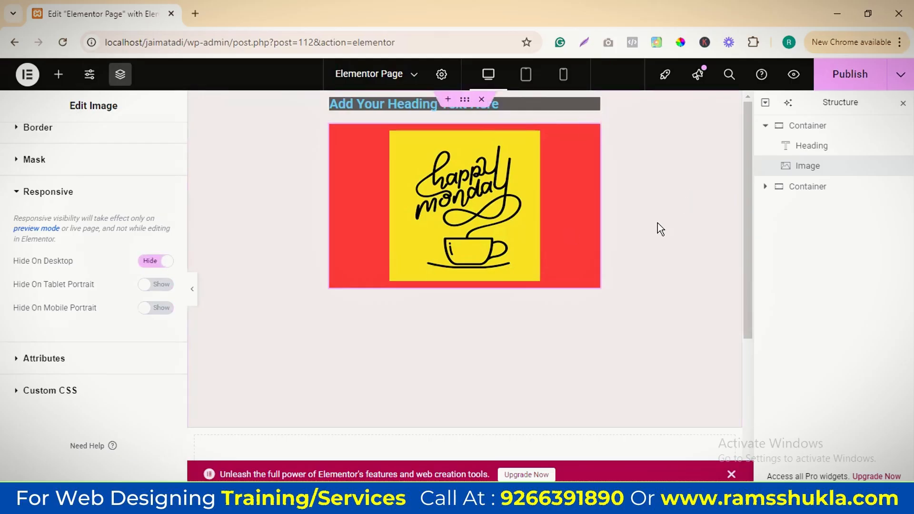
left_click(563, 79)
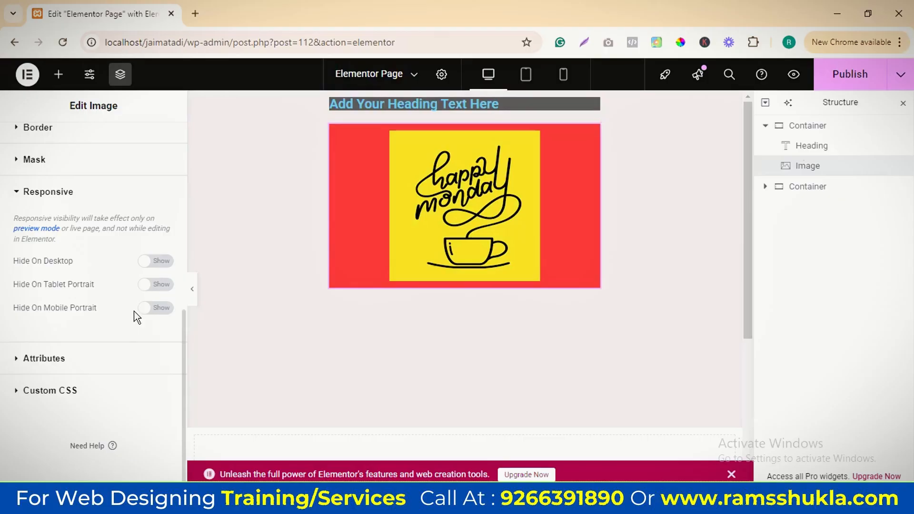
Examine the Attributes and Custom CSS sections in the image's advanced settings
left_click(777, 171)
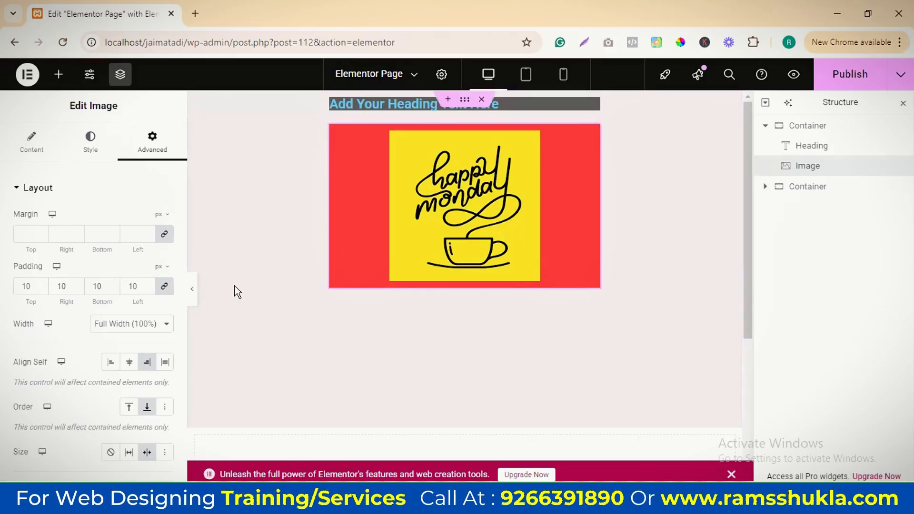
scroll(110, 305, "down", 10)
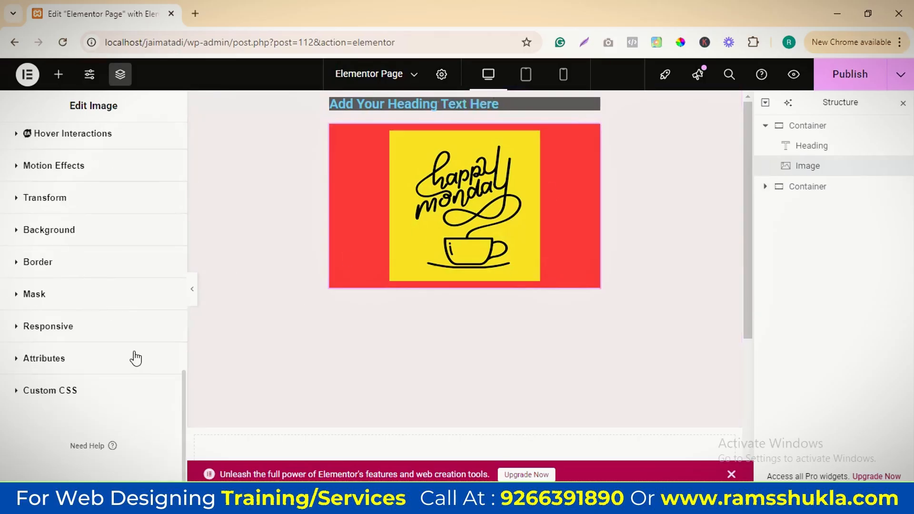
left_click(20, 359)
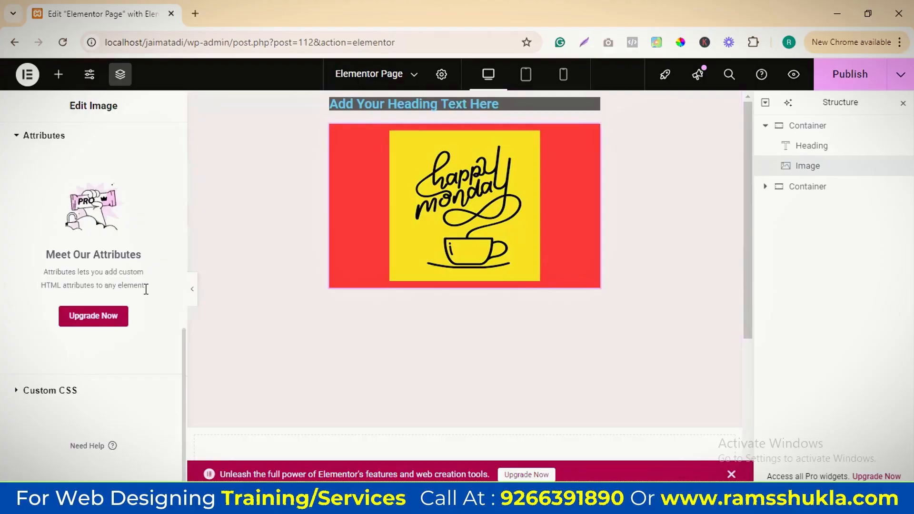
left_click(16, 392)
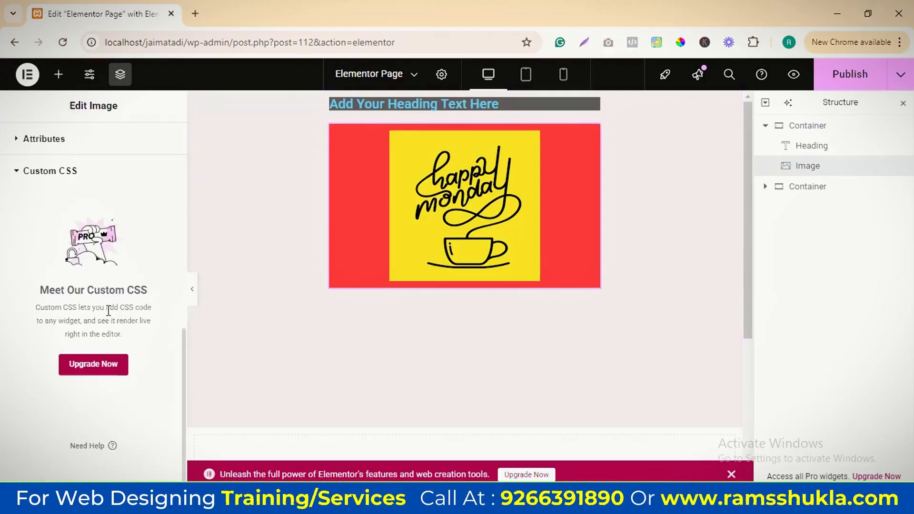
scroll(96, 318, "up", 10)
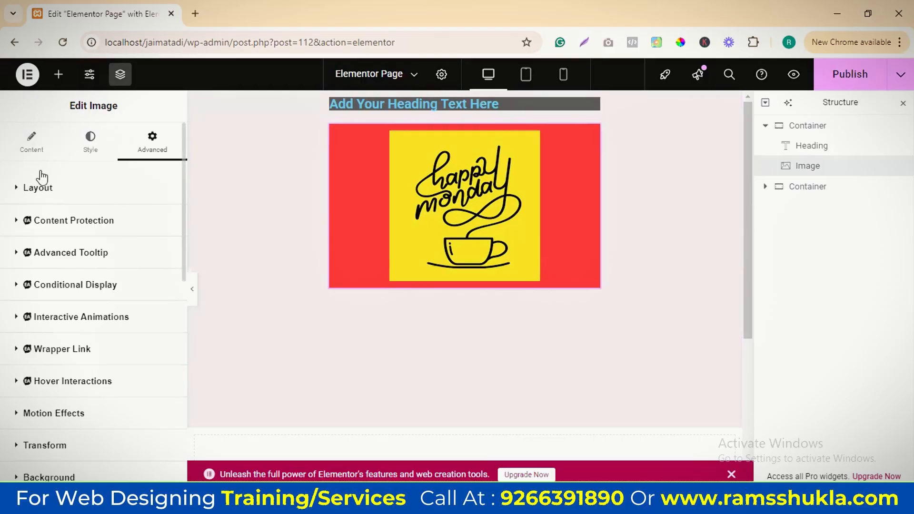
Delete the first container holding the heading and the image
left_click(788, 131)
right_click(790, 128)
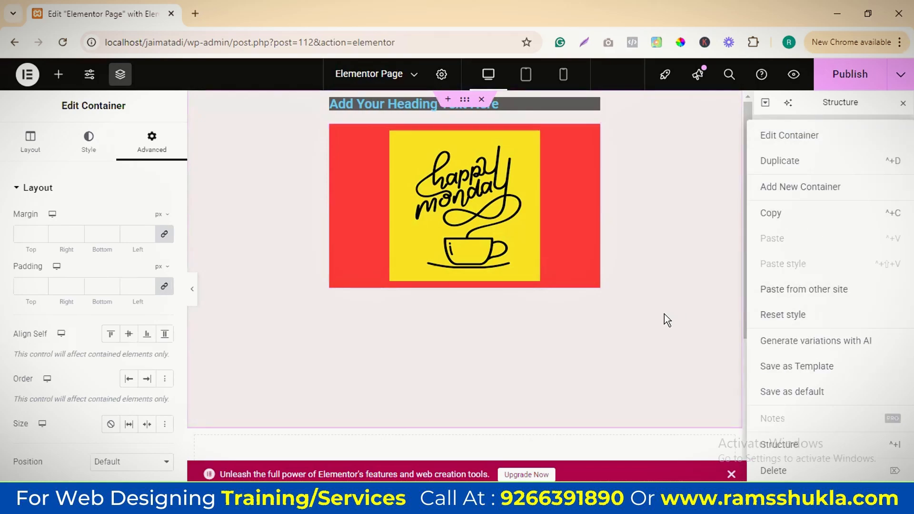
left_click(692, 257)
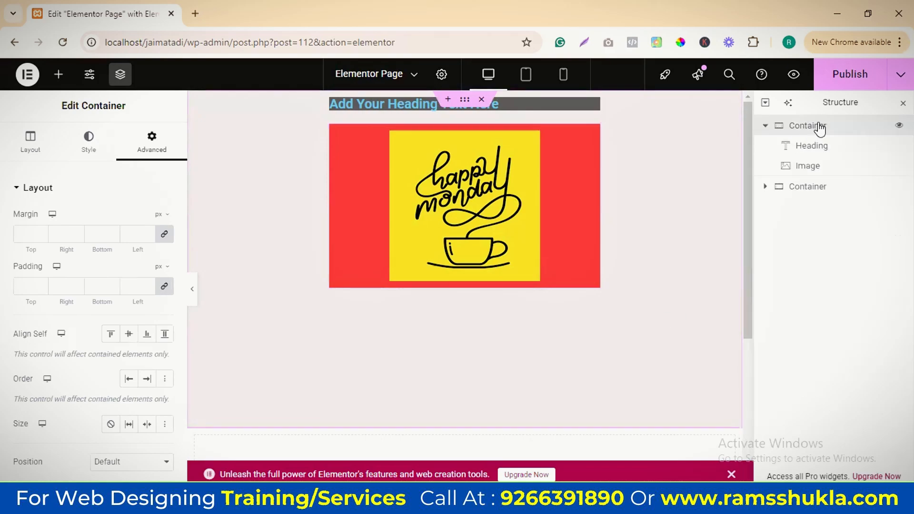
key("Delete")
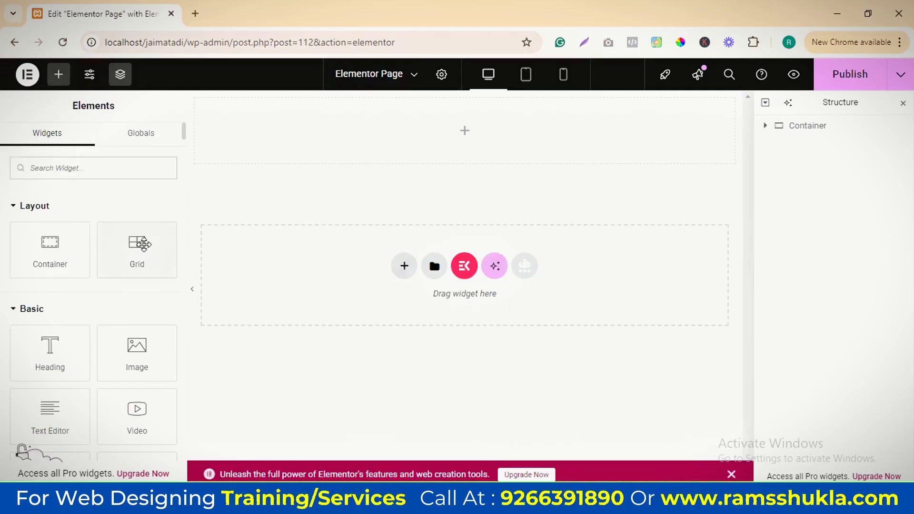
Add a Grid element inside the remaining empty container
scroll(141, 247, "down", 3)
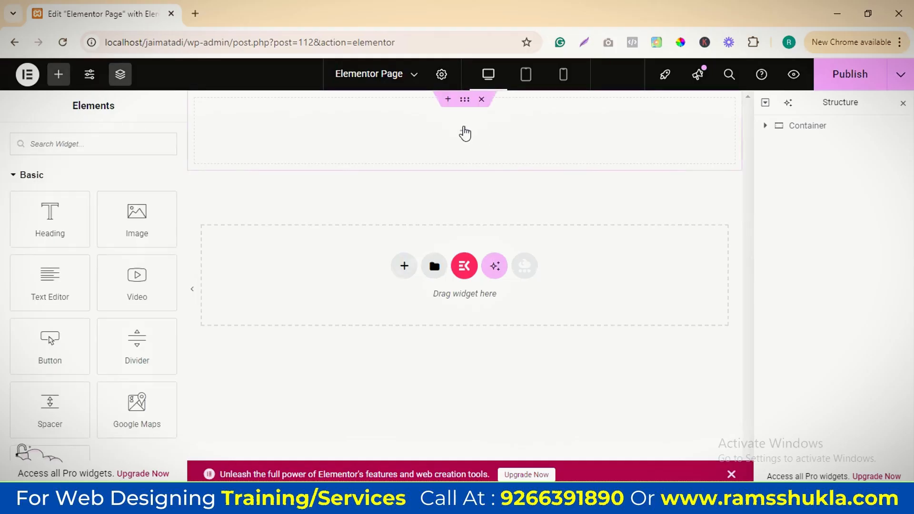
left_click(466, 134)
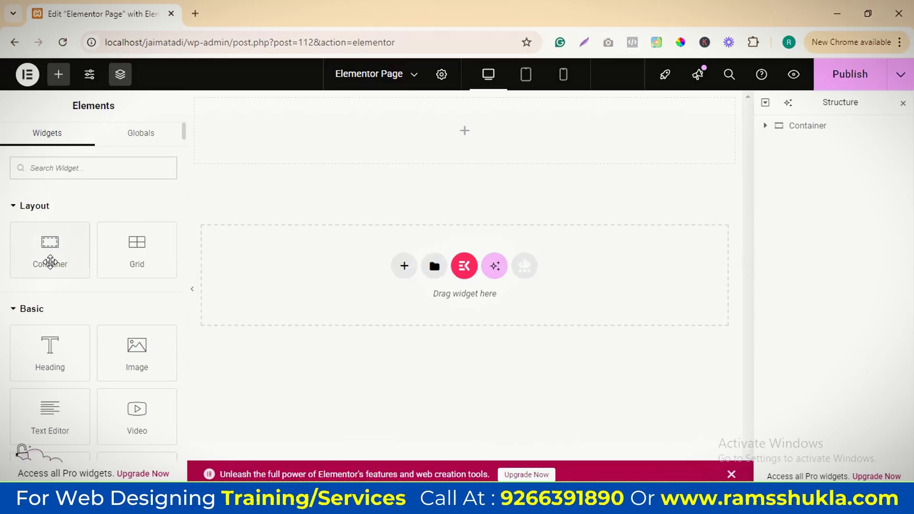
left_click_drag(153, 247, 463, 211)
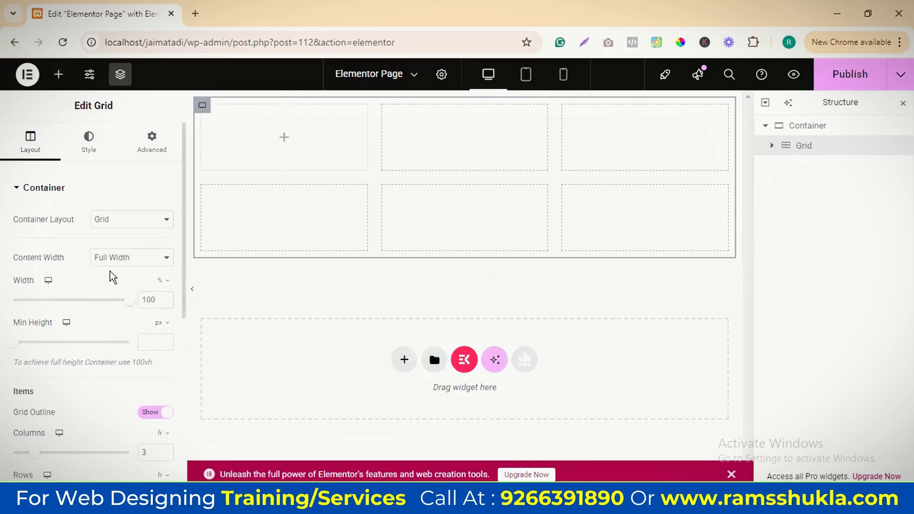
Try the Flexbox container layout on the nested grid and switch it back to Grid
scroll(113, 266, "down", 1)
scroll(116, 255, "up", 1)
left_click(122, 227)
left_click(120, 235)
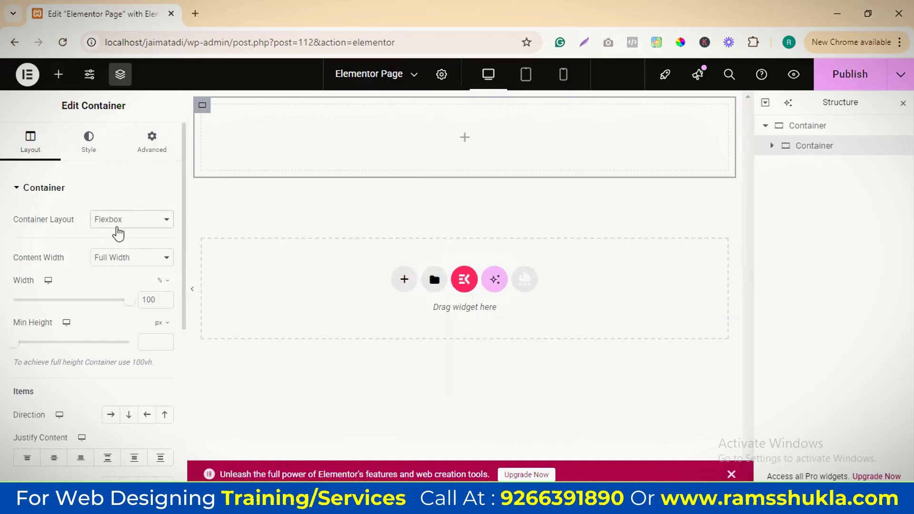
left_click(136, 224)
left_click(149, 254)
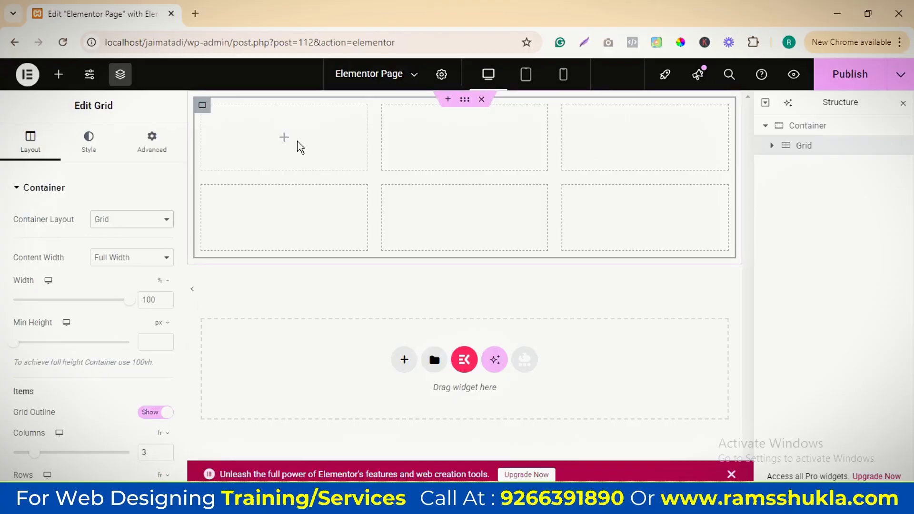
Fill the grid's first row with a Heading, an Image and a Button widget, one per cell
left_click(771, 145)
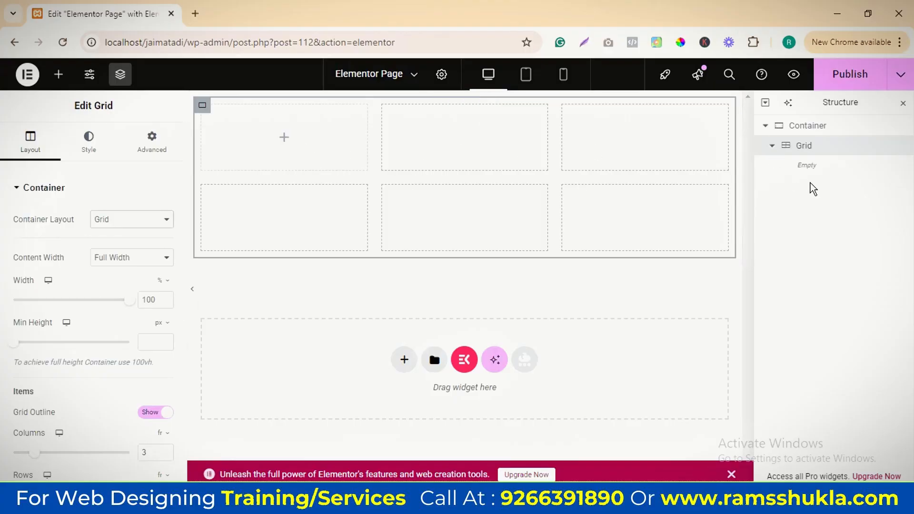
left_click(284, 138)
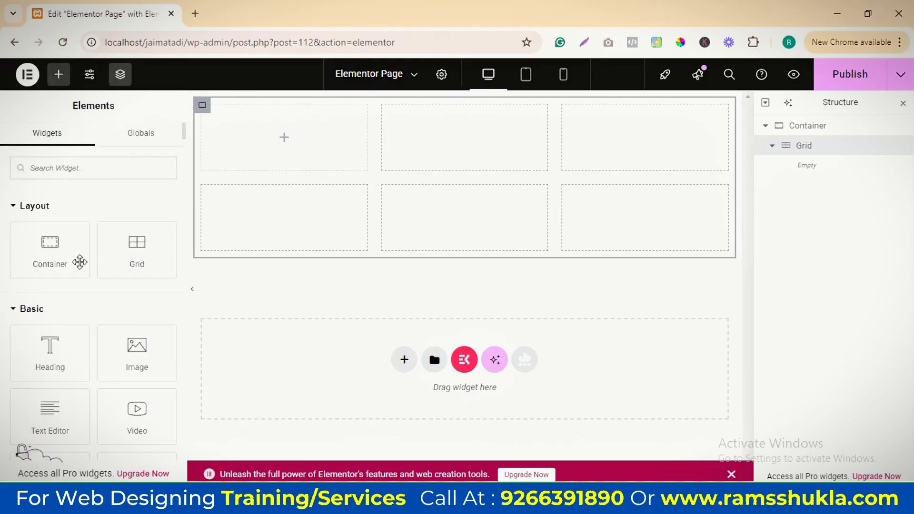
left_click_drag(52, 346, 265, 144)
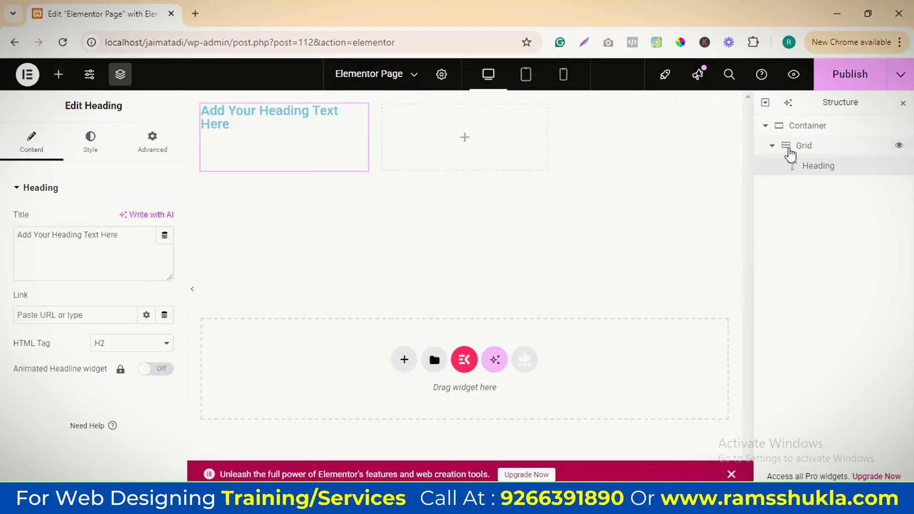
left_click(465, 138)
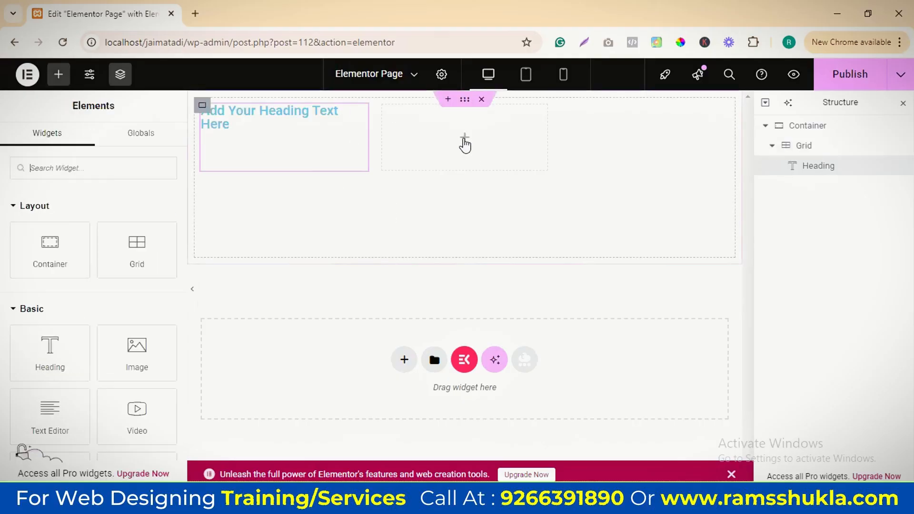
left_click_drag(134, 381, 447, 150)
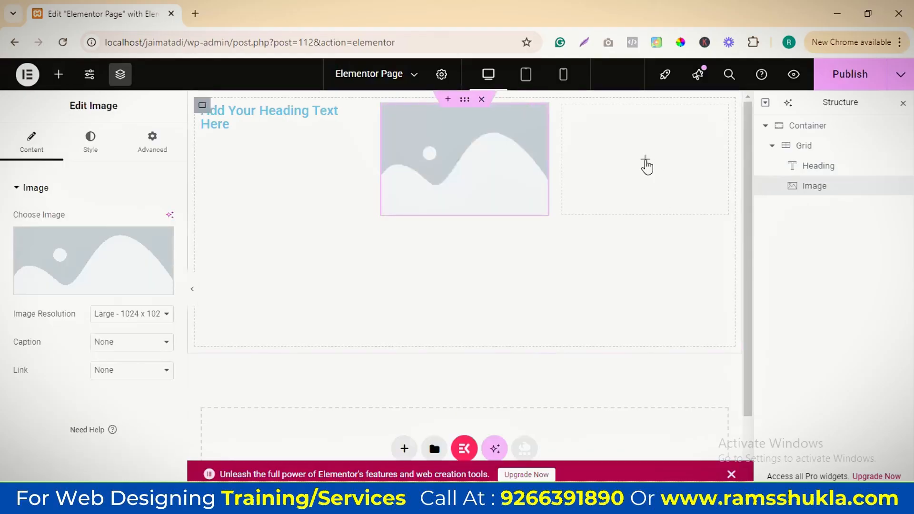
left_click(646, 160)
scroll(97, 374, "down", 3)
left_click_drag(60, 351, 653, 176)
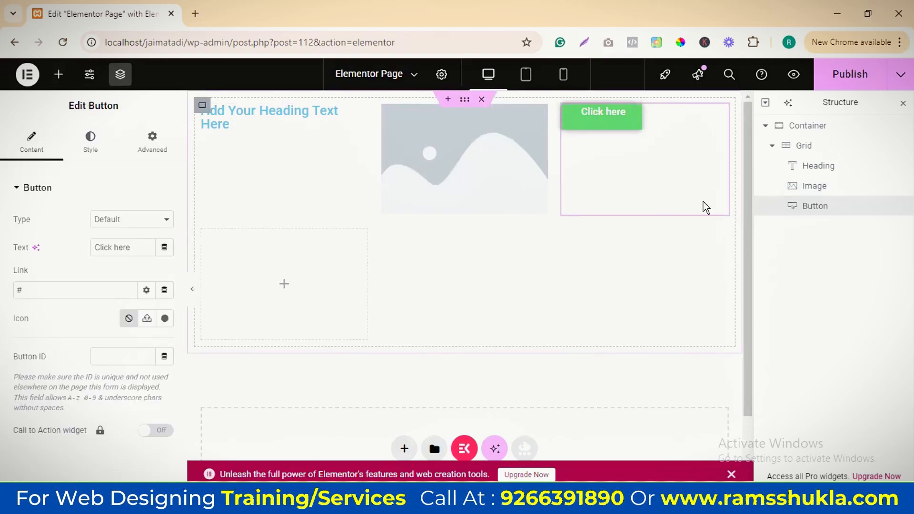
Try the Boxed content width on the grid, return it to Full Width and set its width to 99%
left_click(807, 147)
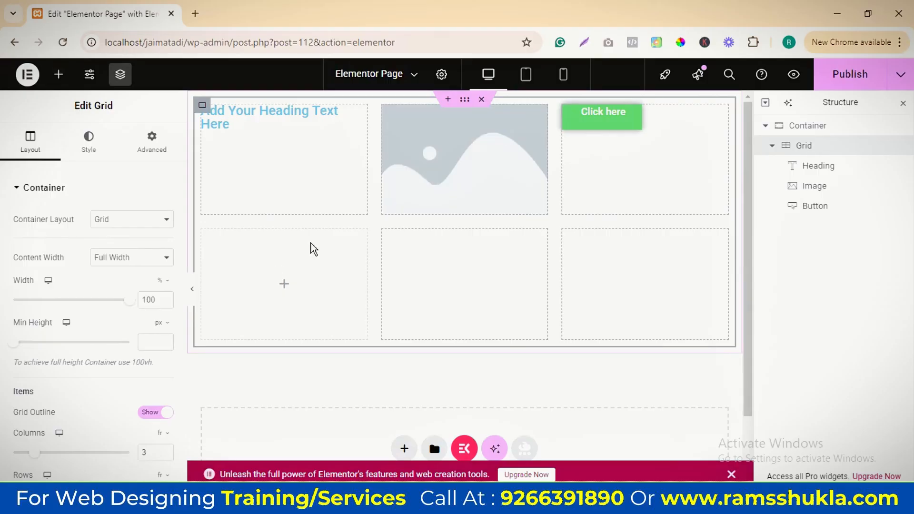
left_click(138, 256)
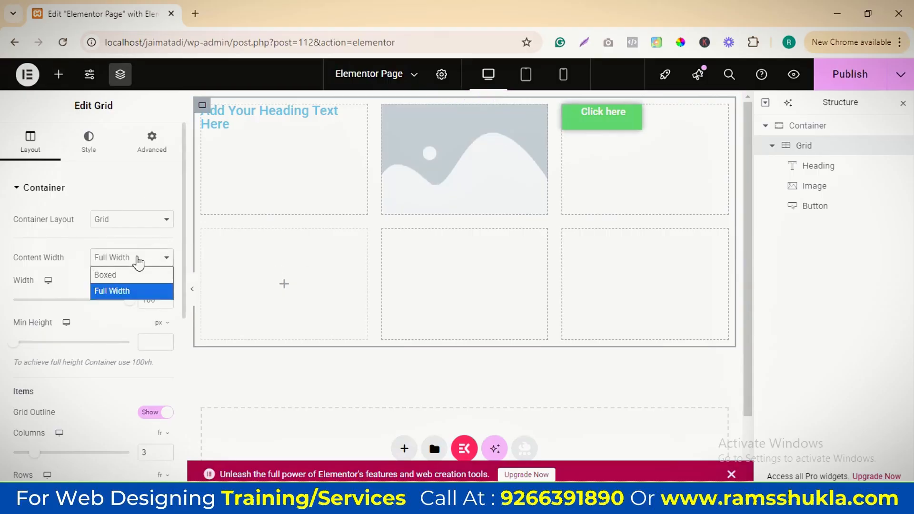
left_click(73, 252)
left_click(115, 257)
left_click(118, 271)
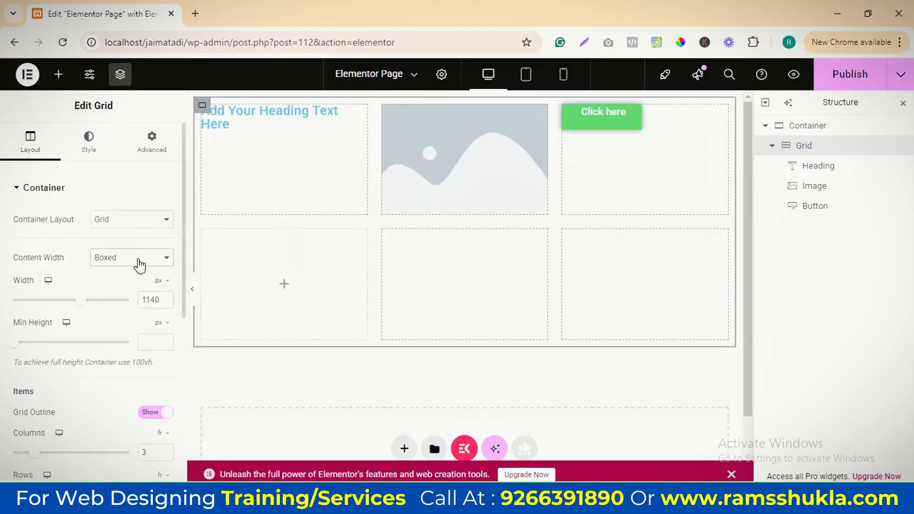
left_click(139, 262)
left_click(138, 261)
left_click(135, 261)
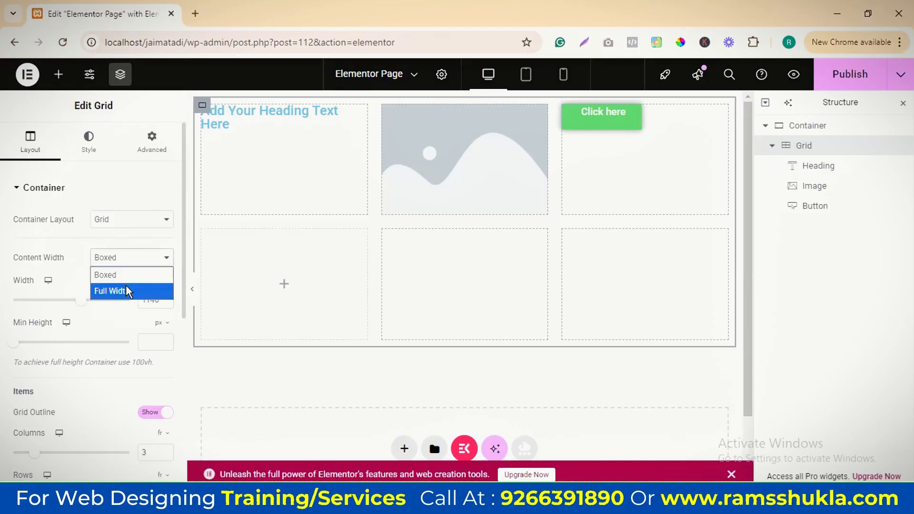
left_click(125, 290)
mouse_move(127, 308)
left_mouse_down()
mouse_move(43, 305)
mouse_move(124, 309)
left_mouse_up()
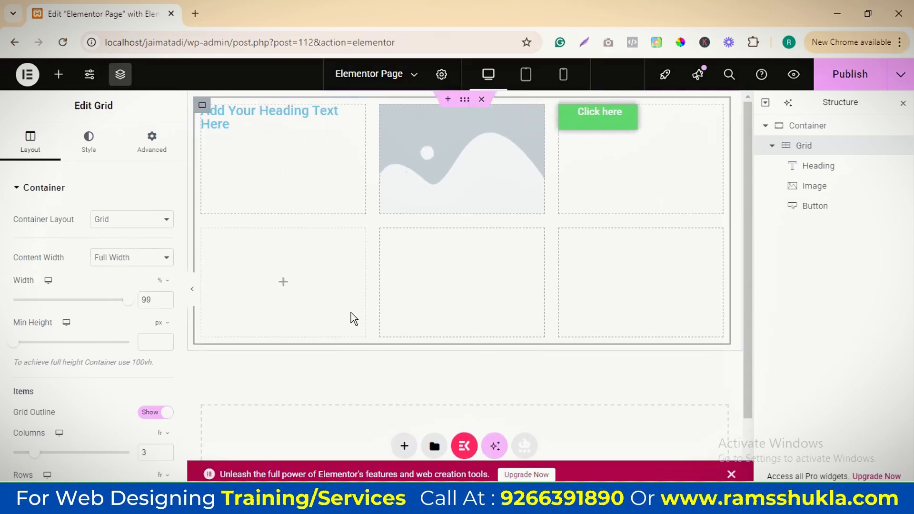
Add a nested Container below the grid inside the parent container
left_click(826, 128)
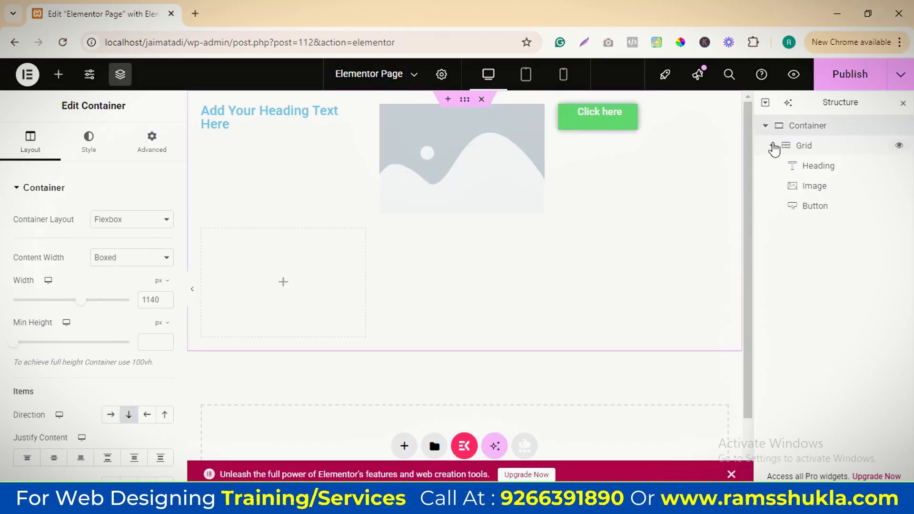
left_click(773, 145)
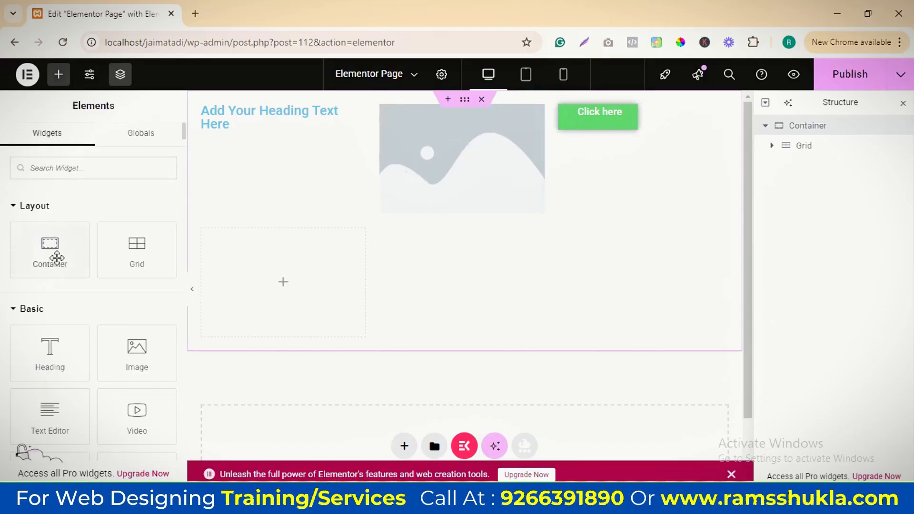
left_click_drag(57, 248, 481, 304)
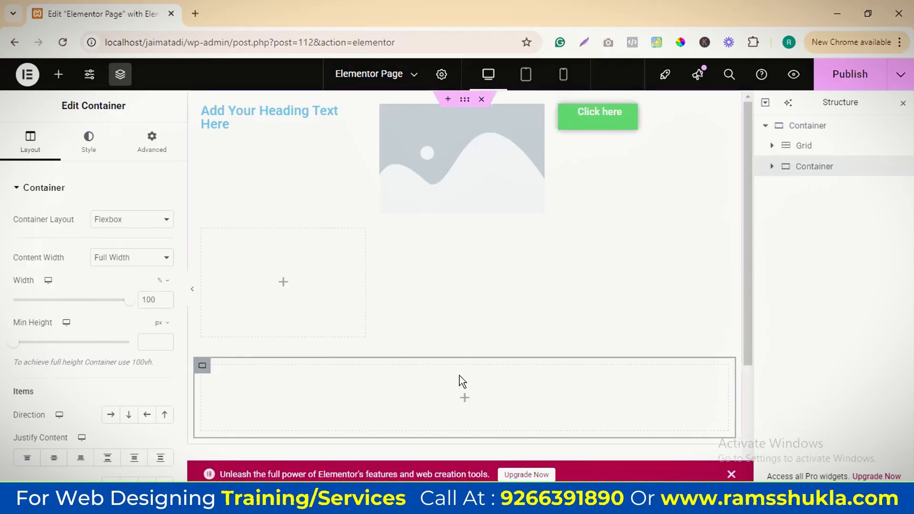
Place the grid and nested container side by side at 48% and 50% width, using the parent's Row - horizontal direction
left_click(803, 145)
left_click_drag(132, 307, 71, 306)
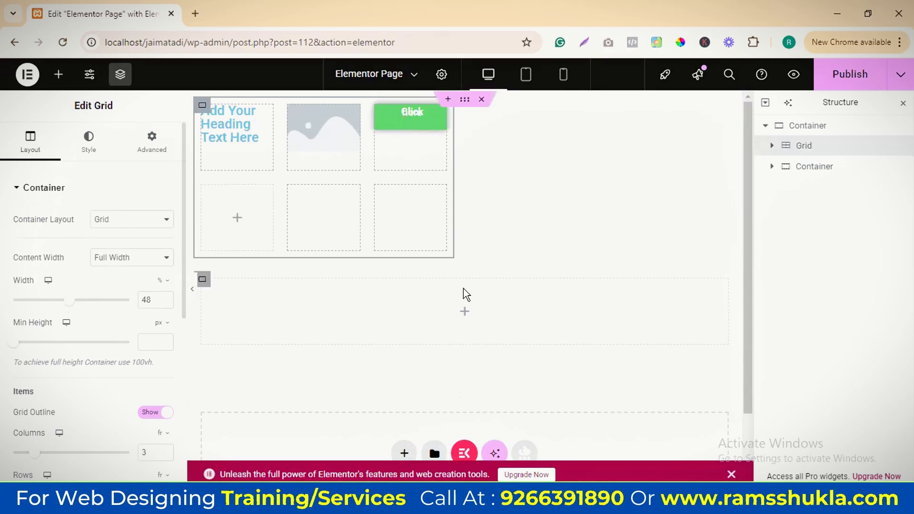
left_click(805, 167)
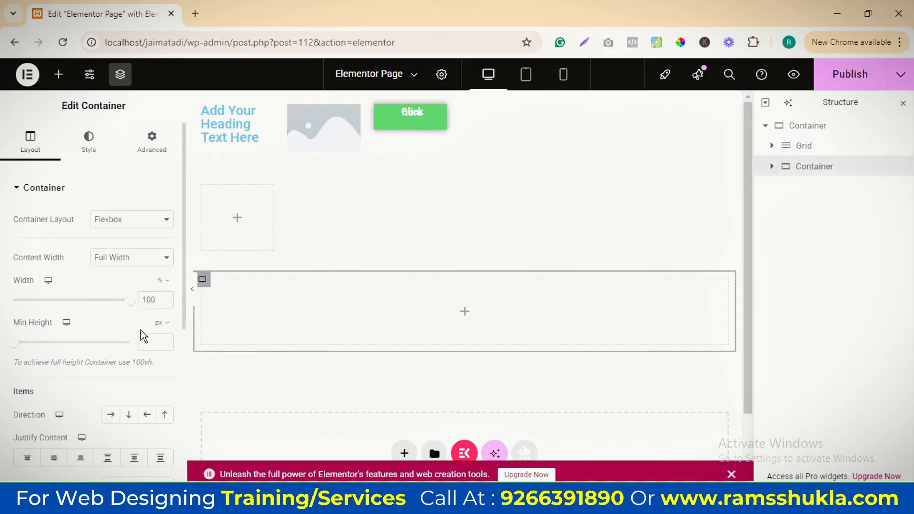
left_click_drag(130, 305, 70, 305)
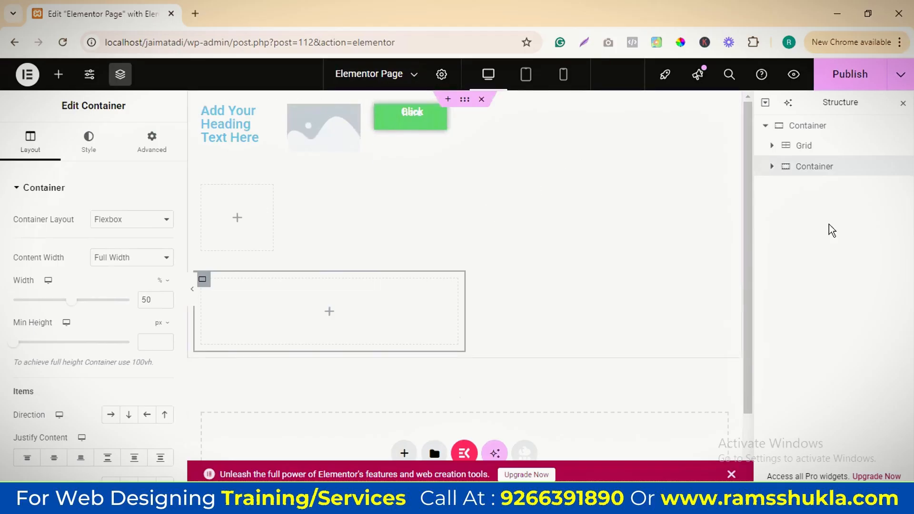
left_click(804, 128)
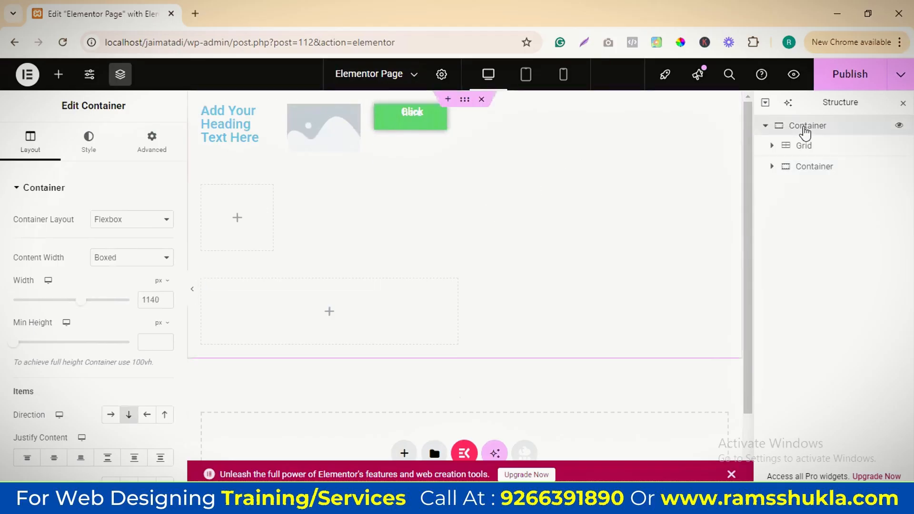
left_click(111, 416)
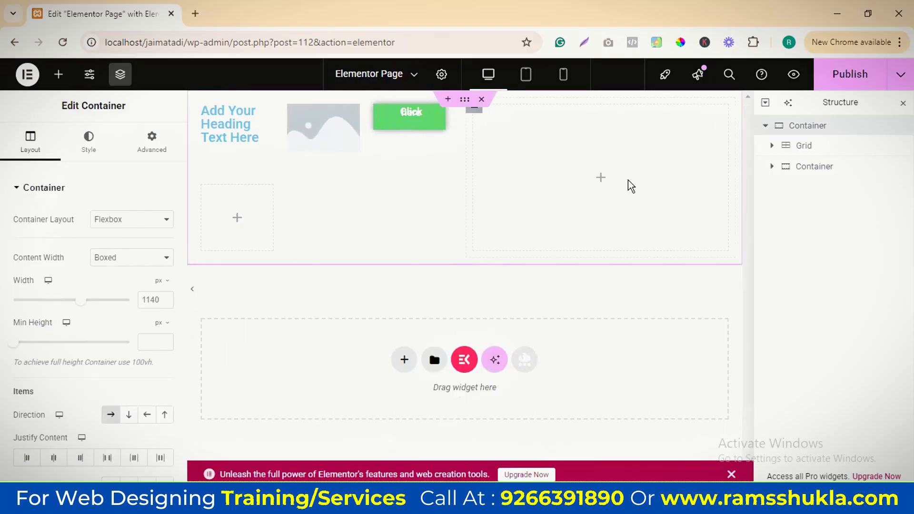
Add an Image widget with the orange-sofa living room photo to the empty nested container
left_click(58, 74)
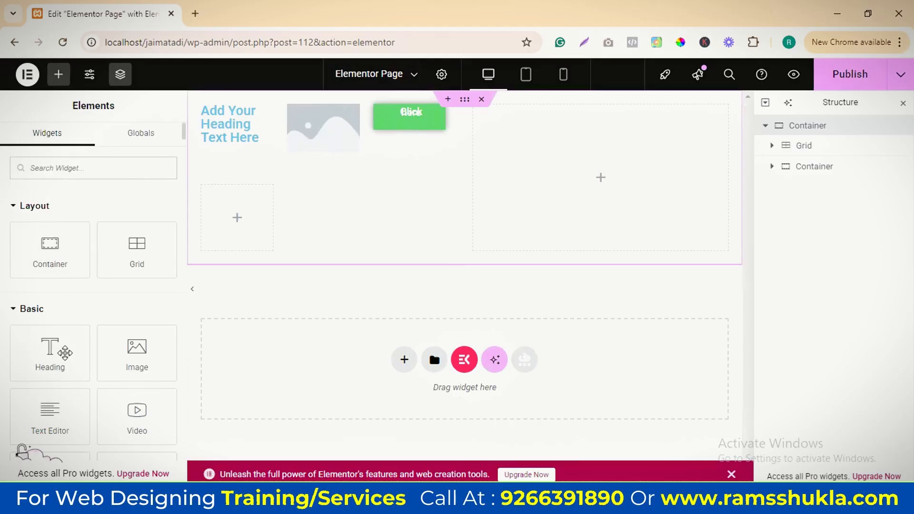
left_click_drag(137, 350, 561, 196)
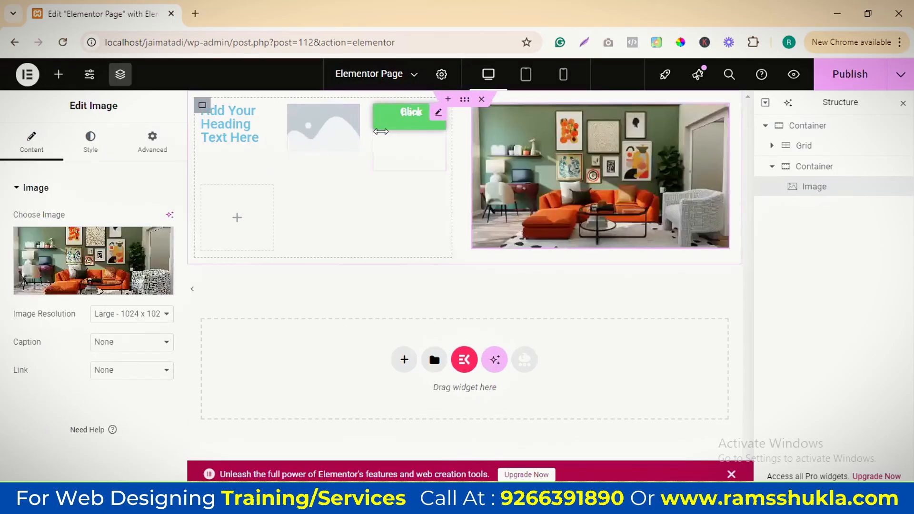
Fill the grid's empty second row with a Heading widget, an Image widget and another Heading widget
left_click(793, 147)
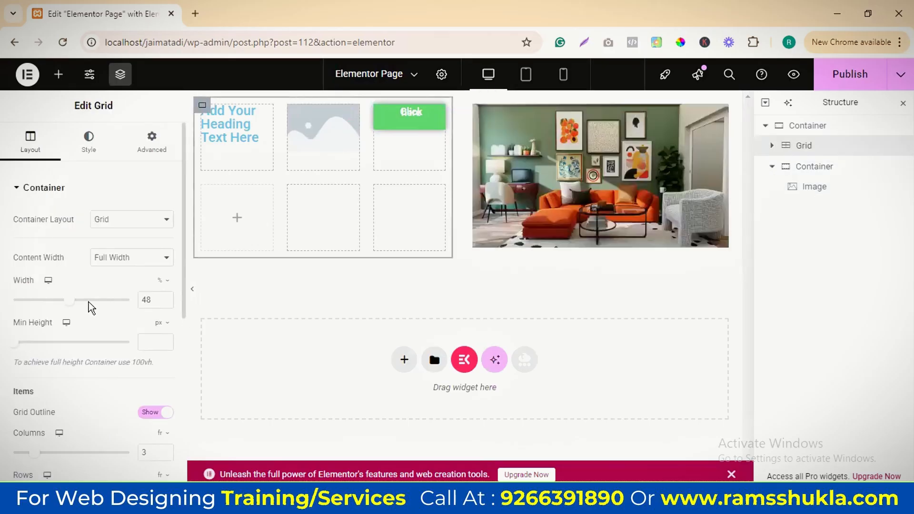
left_click(245, 223)
left_click_drag(52, 345, 264, 223)
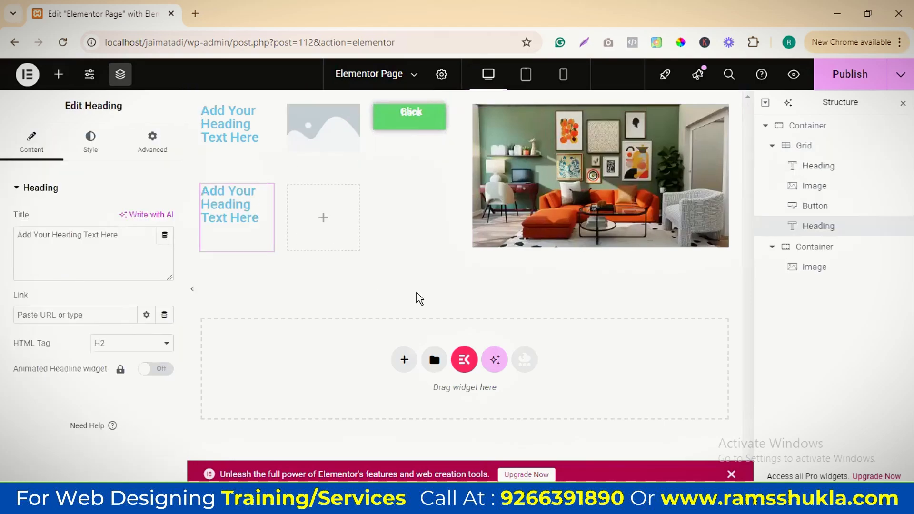
left_click(324, 223)
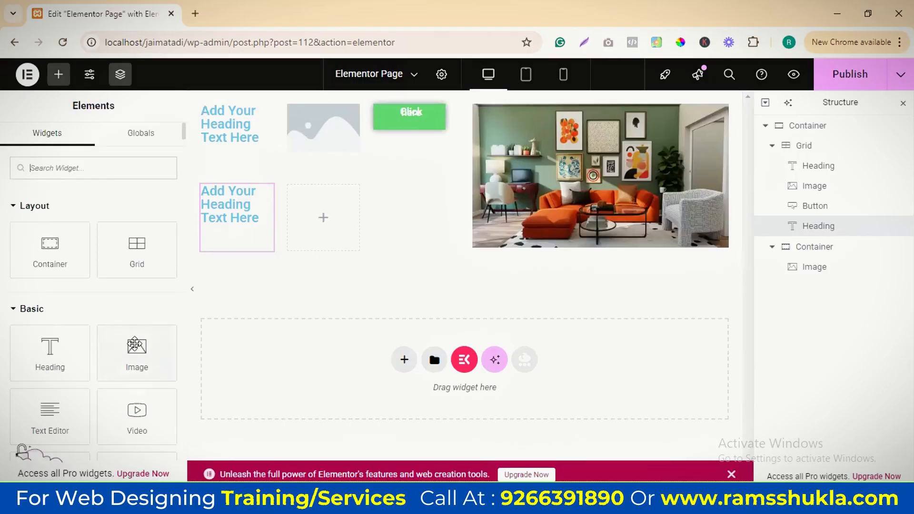
left_click_drag(135, 344, 317, 224)
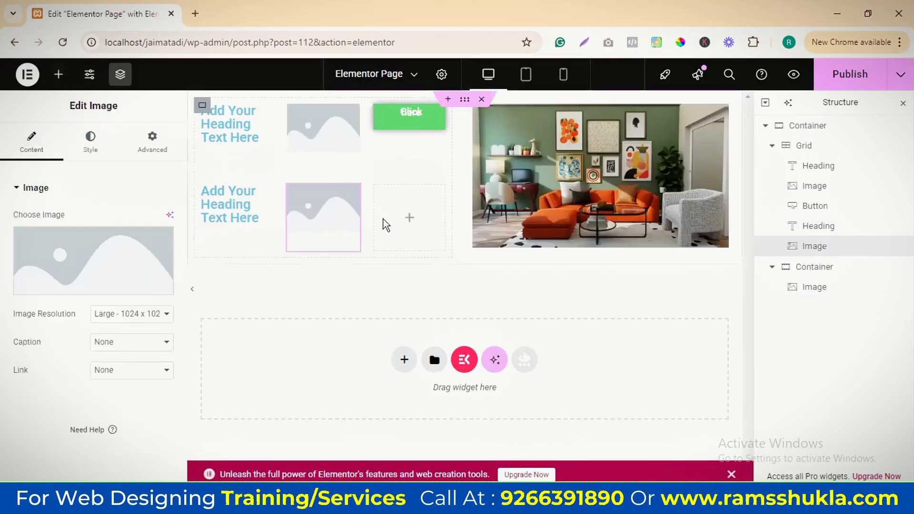
left_click(409, 219)
left_click_drag(55, 357, 409, 224)
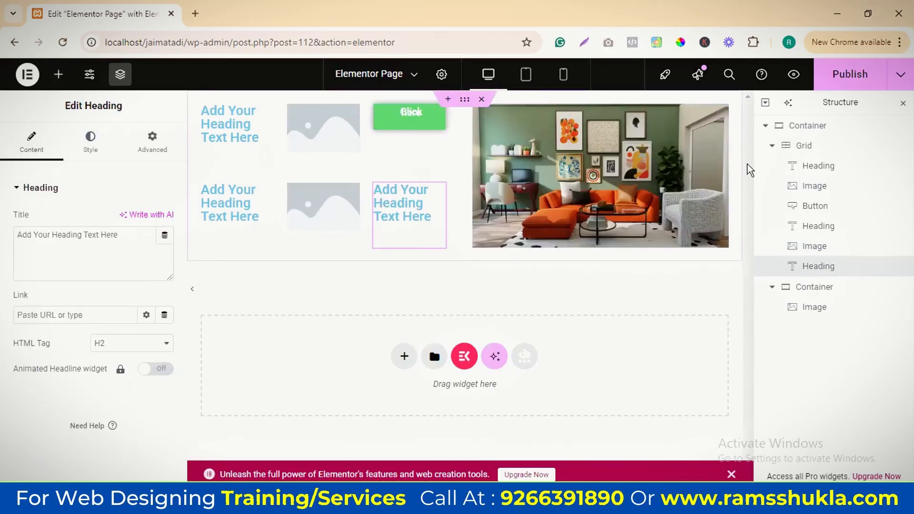
Try hiding the Grid Outline on the grid container and set it back to Show
left_click(798, 208)
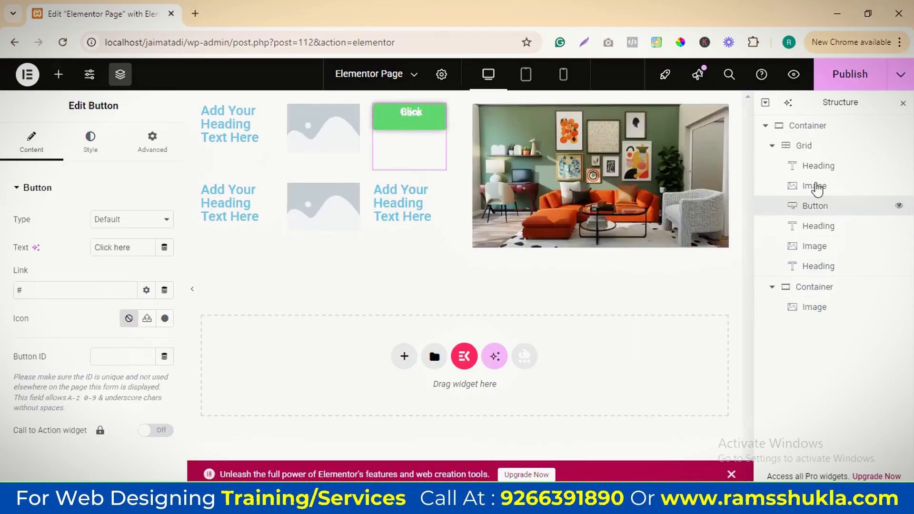
left_click(808, 146)
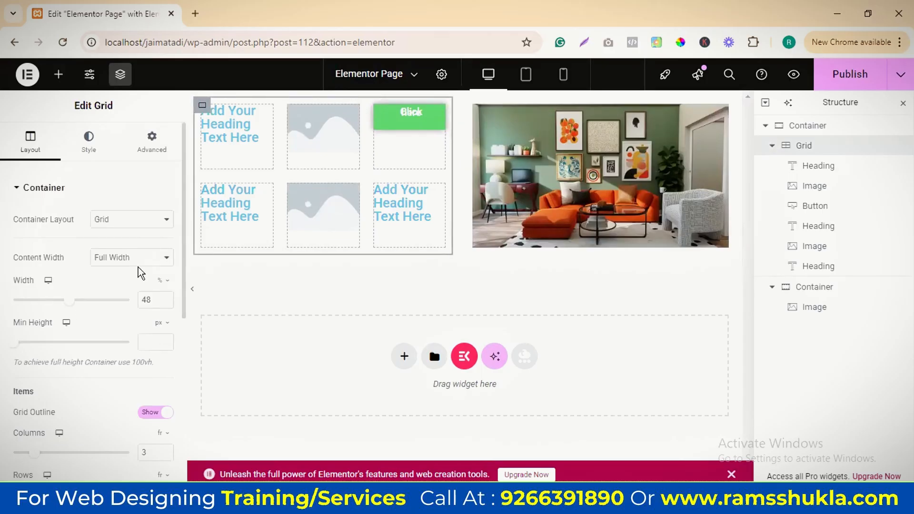
scroll(142, 281, "down", 1)
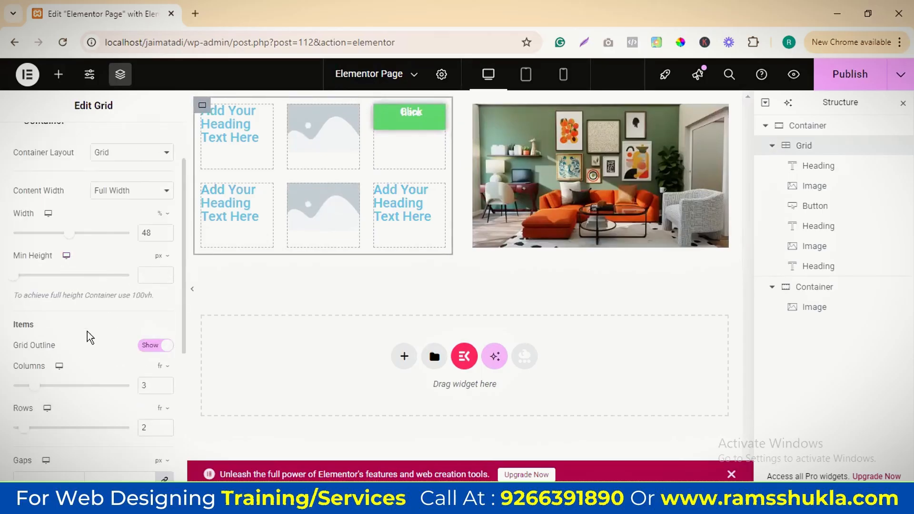
left_click(148, 346)
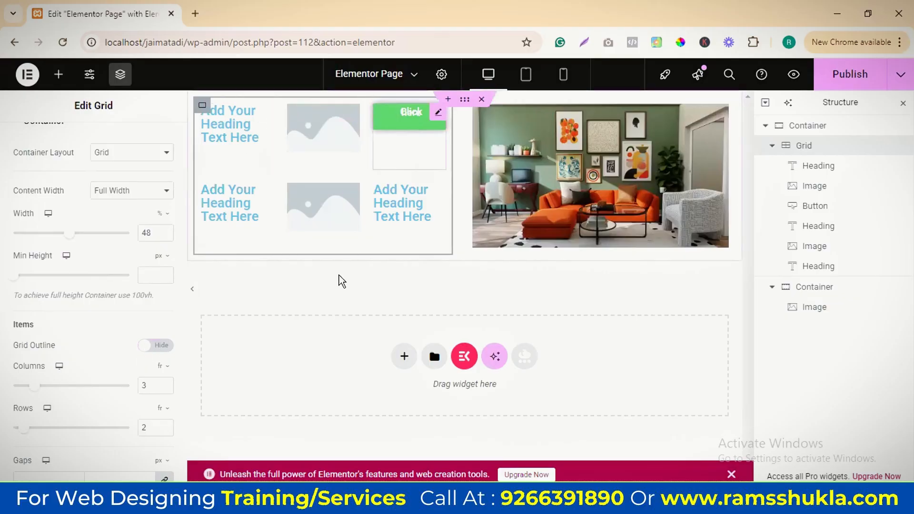
left_click(157, 345)
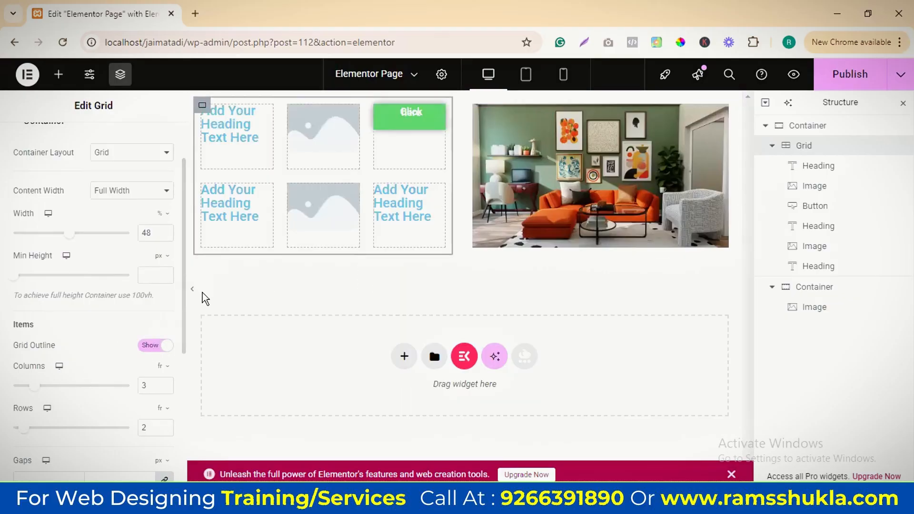
Try fewer columns on the grid, including 2, and return it to 3 columns
scroll(102, 353, "down", 1)
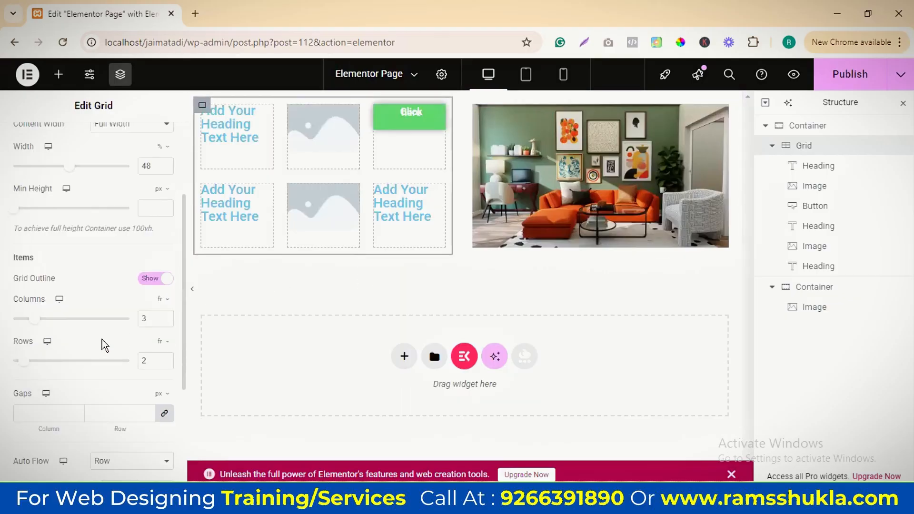
left_click(28, 320)
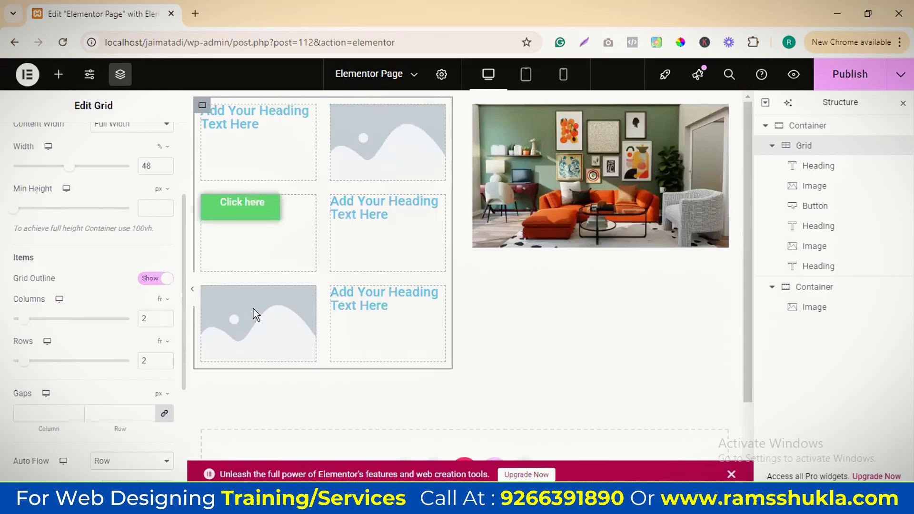
left_click(11, 320)
left_click_drag(11, 320, 34, 319)
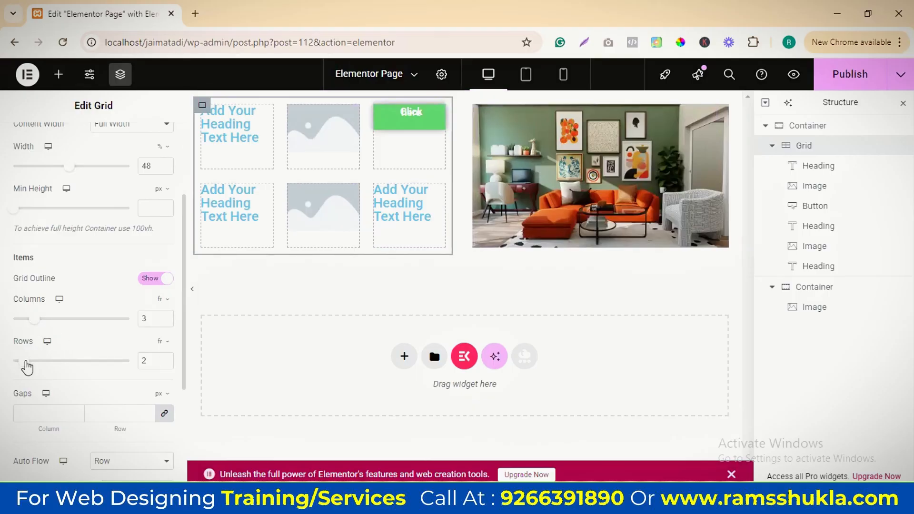
Try 4 rows on the grid, and settle on 2 columns and 3 rows
left_click_drag(32, 362, 45, 367)
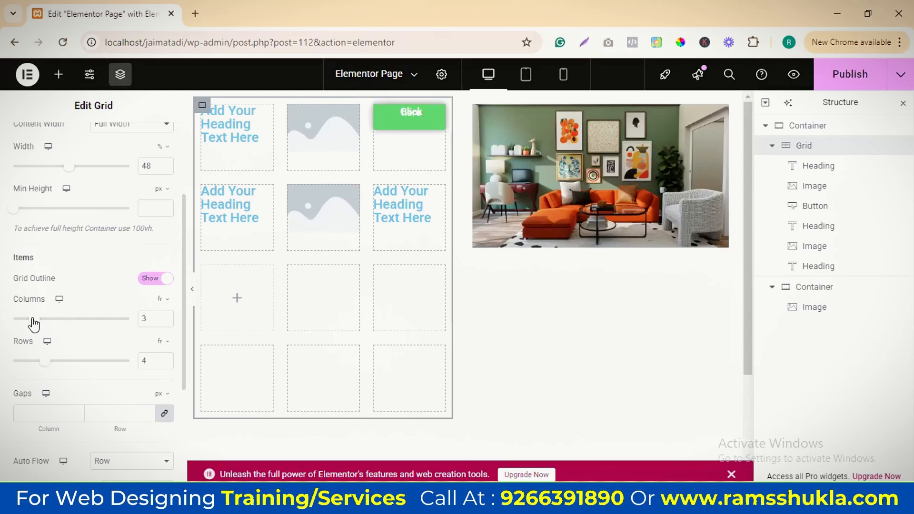
left_click_drag(29, 319, 28, 318)
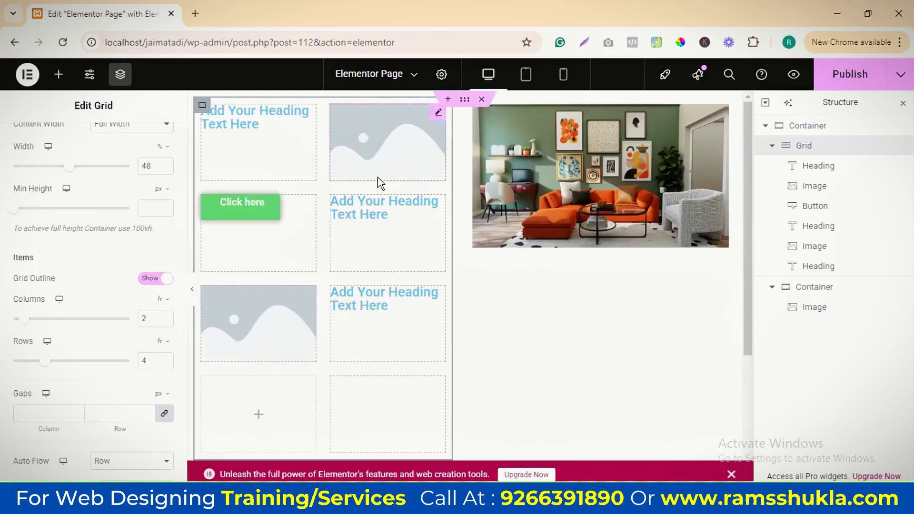
left_click_drag(45, 365, 39, 362)
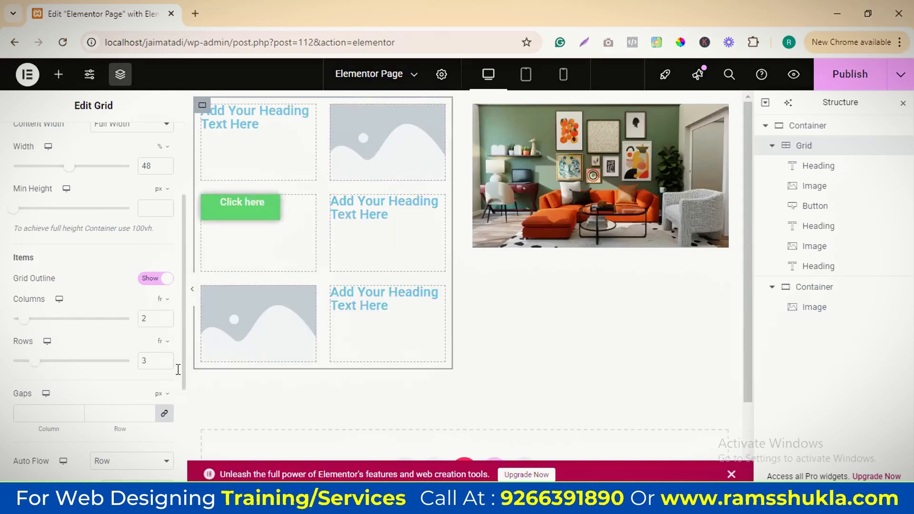
Try linked column and row gaps of 0 and 10 px on the grid, and set both to 20 px
scroll(112, 382, "down", 3)
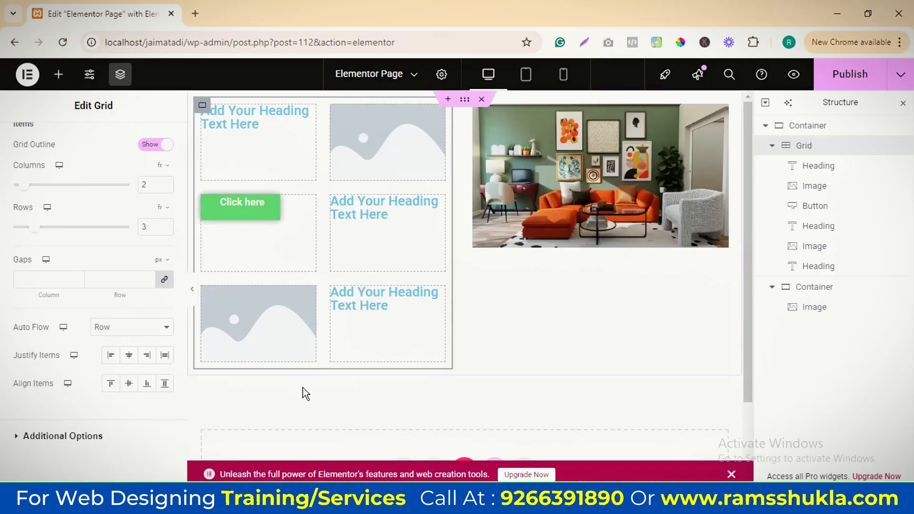
left_click(68, 282)
type("0")
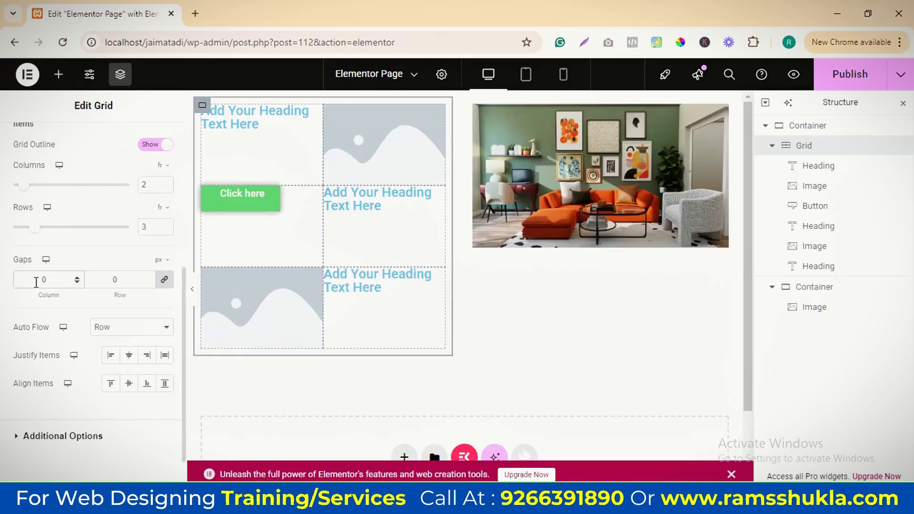
type("10")
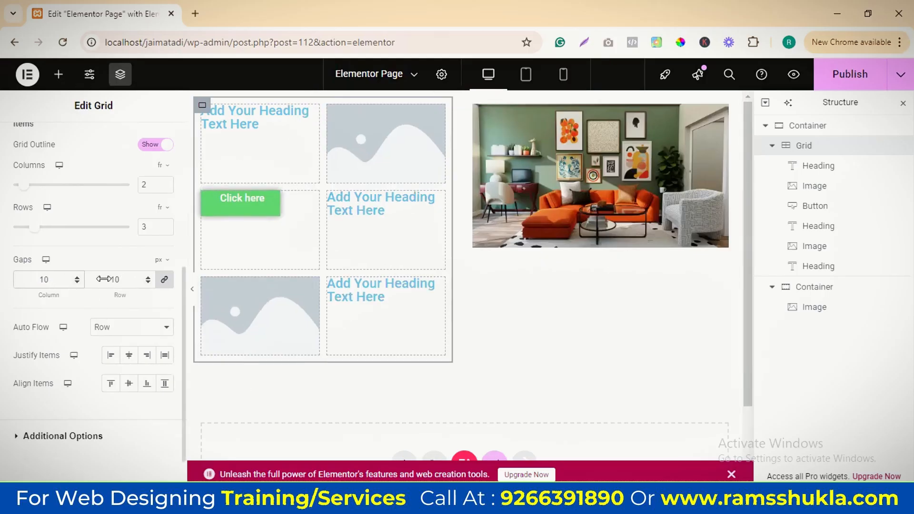
left_click_drag(123, 280, 93, 279)
type("20")
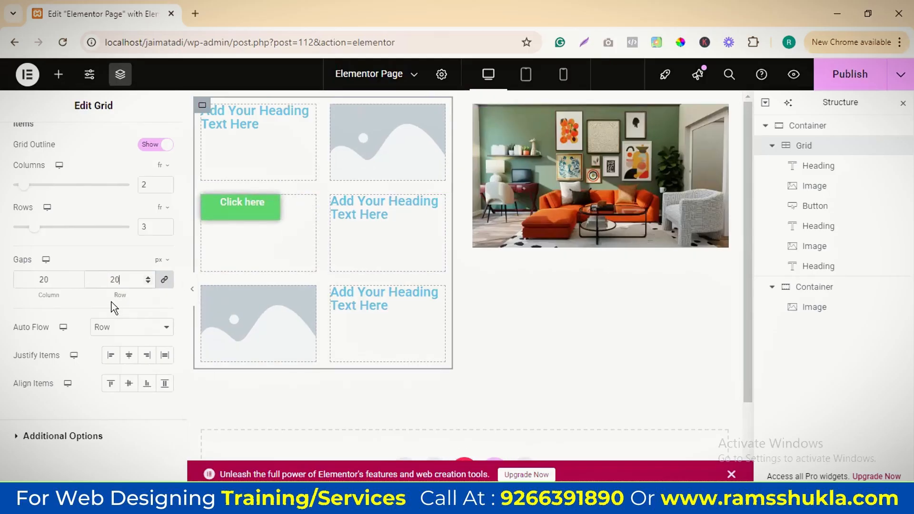
Unlink the grid's gap values, try a 0 px column gap and set the column gap alone to 10 px
left_click(164, 279)
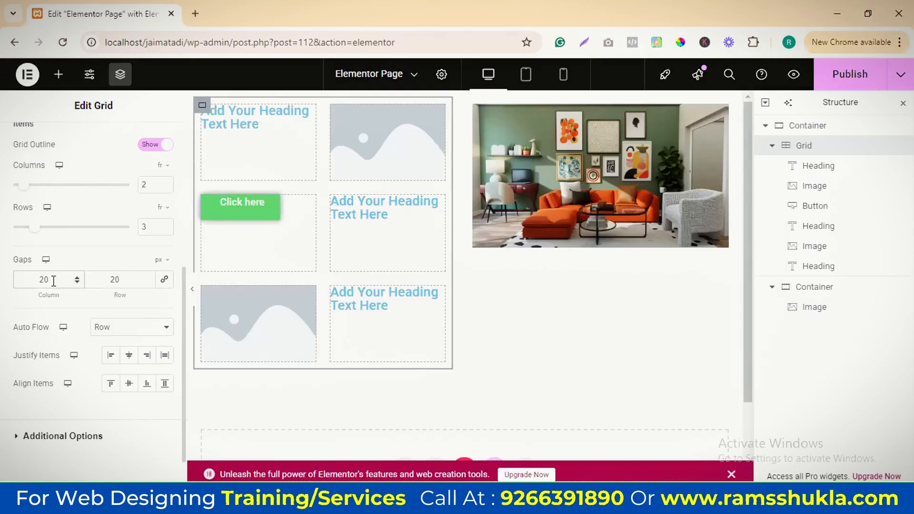
double_click(54, 280)
type("010")
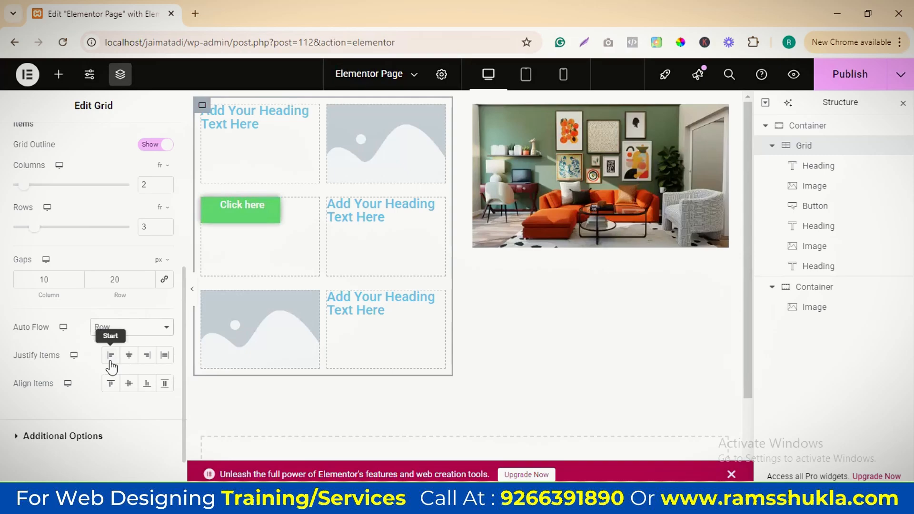
Try Center, End and Stretch for the grid's Justify Items, and set both Justify Items and Align Items to Center
left_click(129, 356)
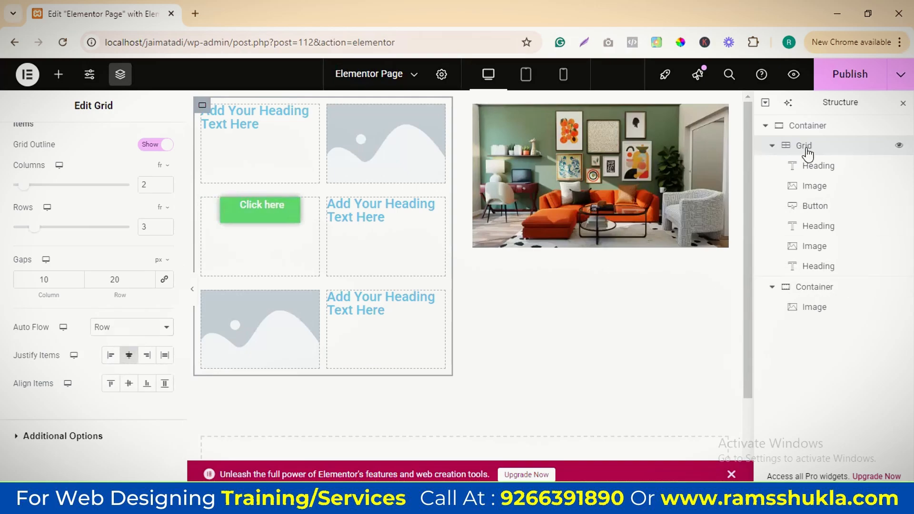
left_click(147, 357)
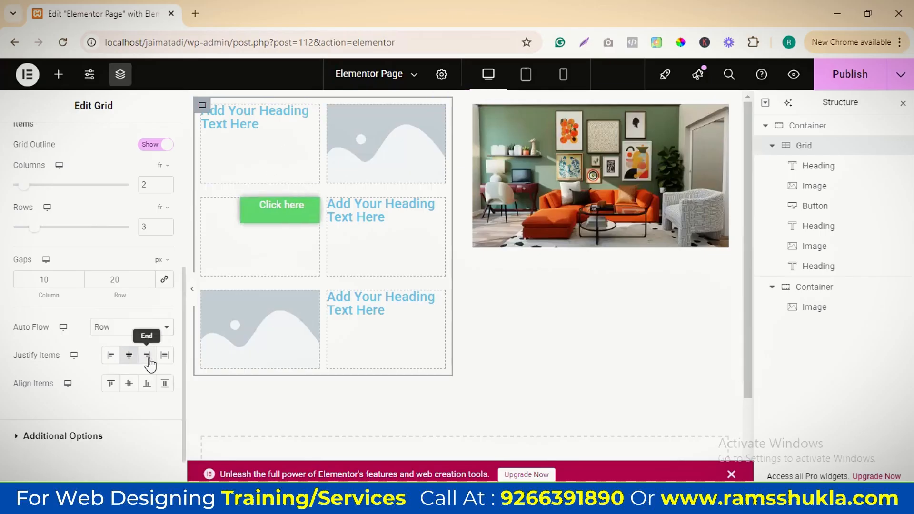
left_click(163, 357)
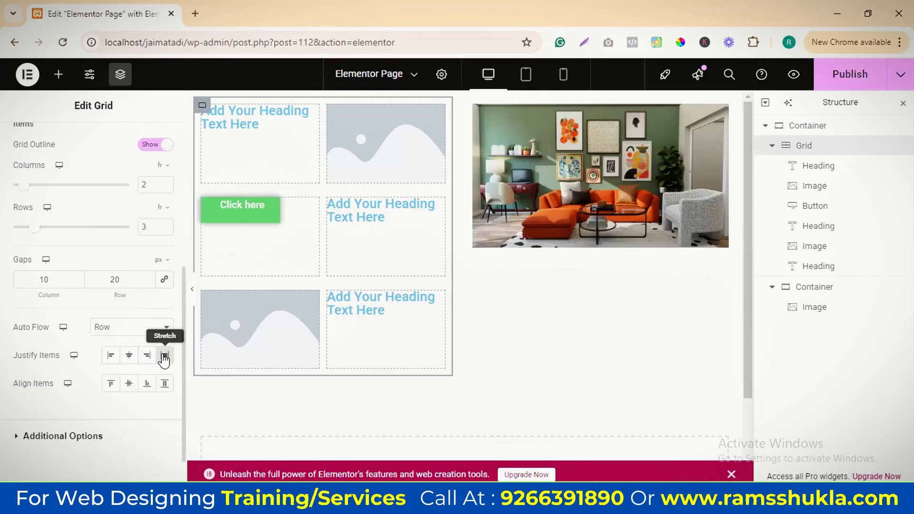
left_click(129, 384)
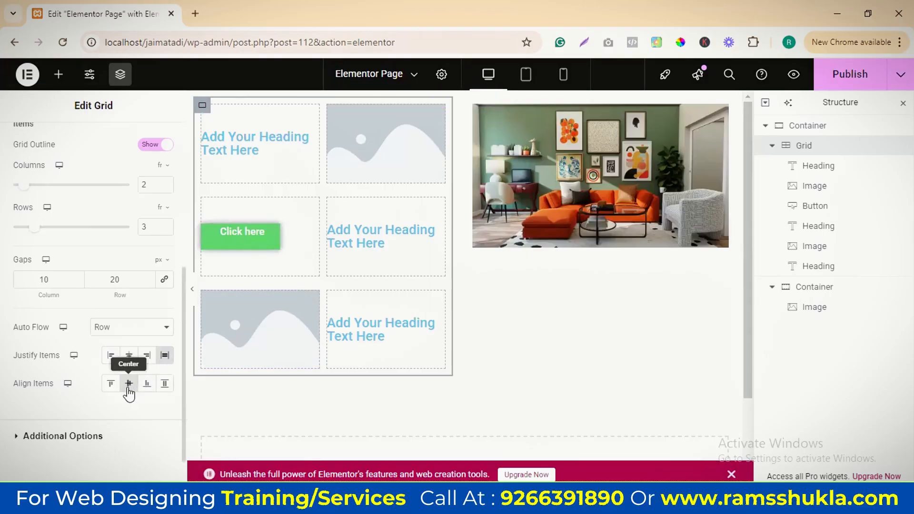
left_click(129, 356)
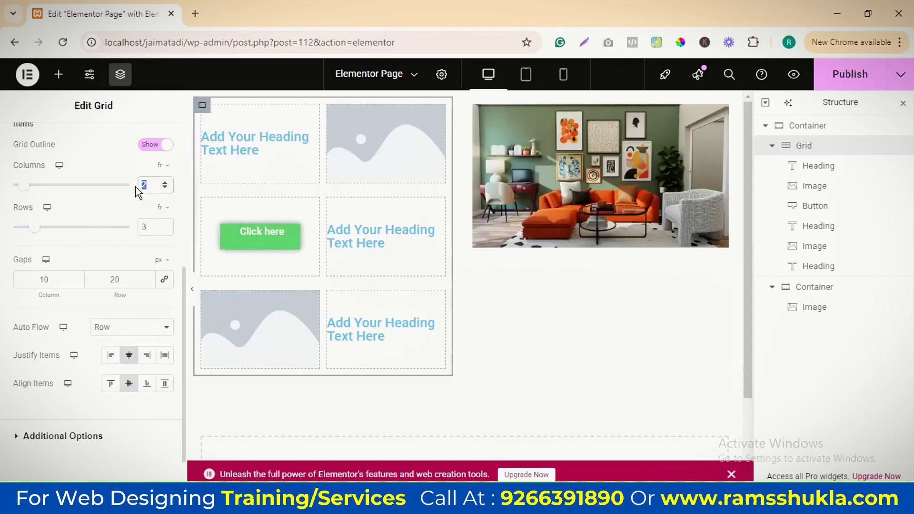
Try the grid with 1 column and Justify Items set to End, and return it to 2 columns
type("1")
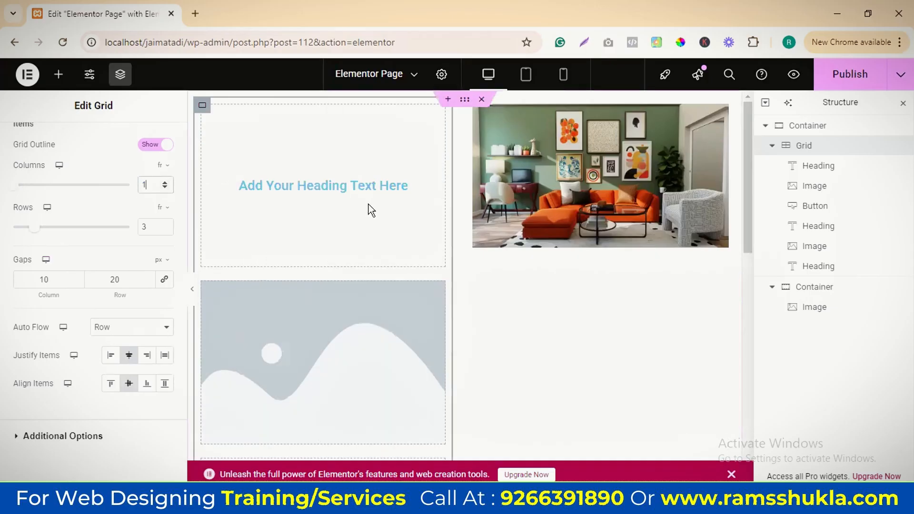
scroll(367, 266, "down", 7)
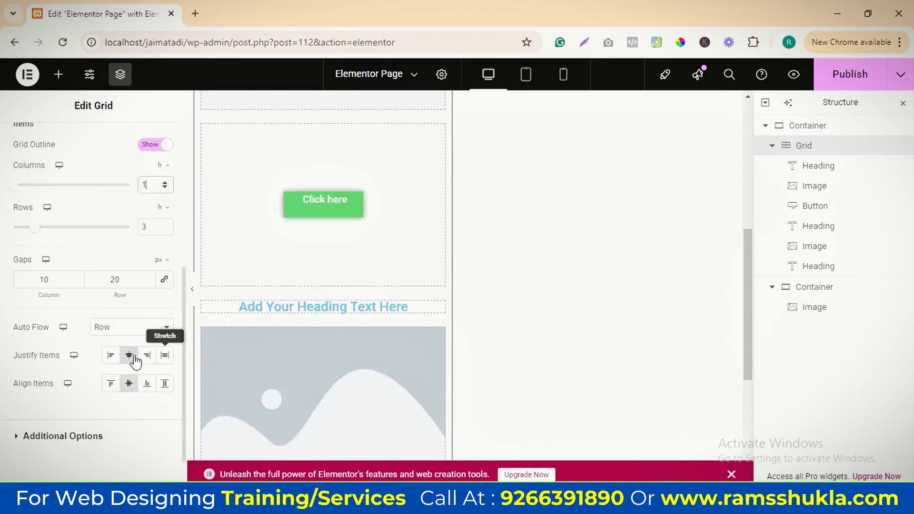
left_click(146, 357)
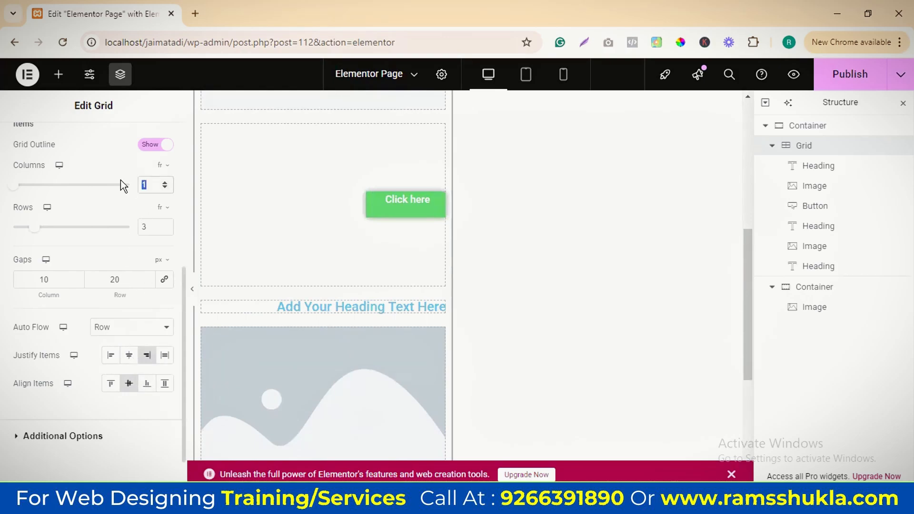
type("2")
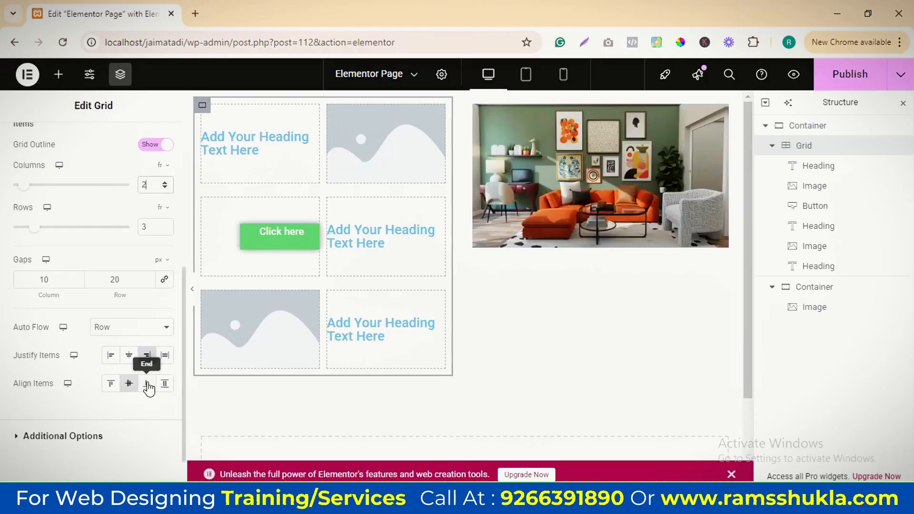
Try End for the grid's Align Items, and set both Align Items and Justify Items to Stretch
left_click(148, 385)
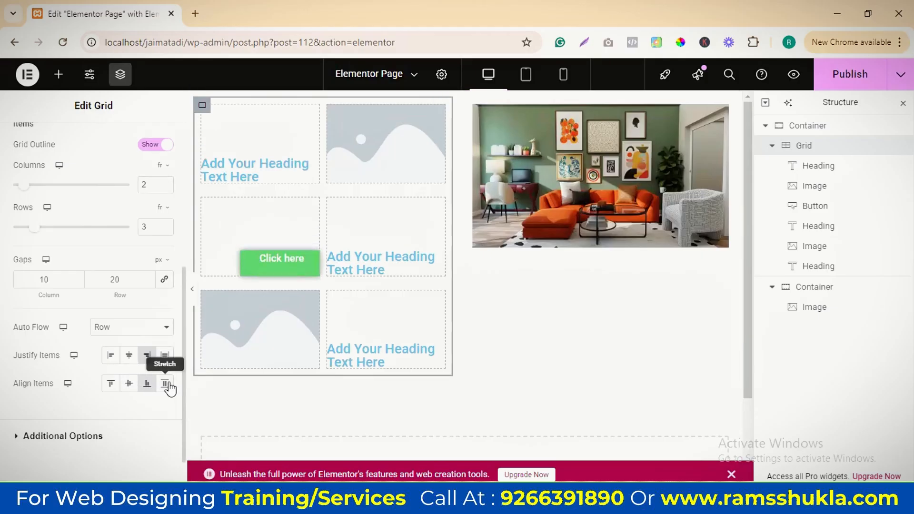
left_click(166, 386)
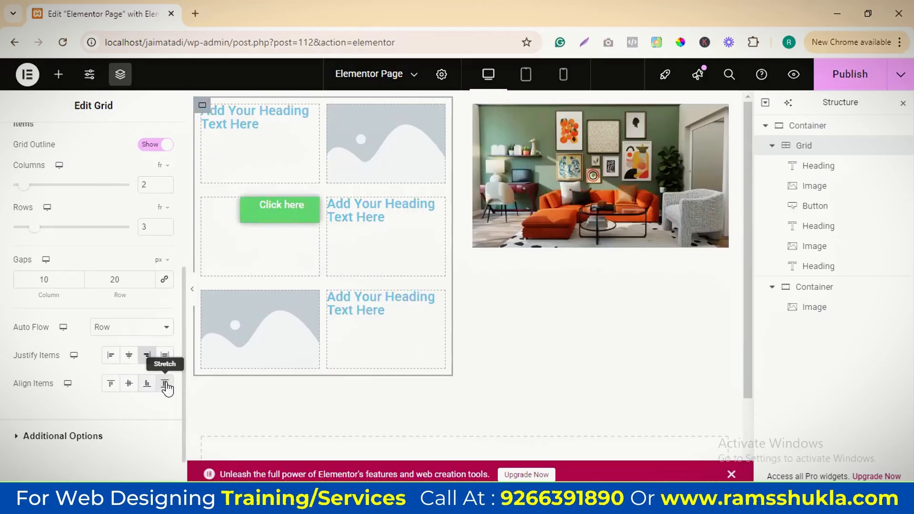
left_click(165, 355)
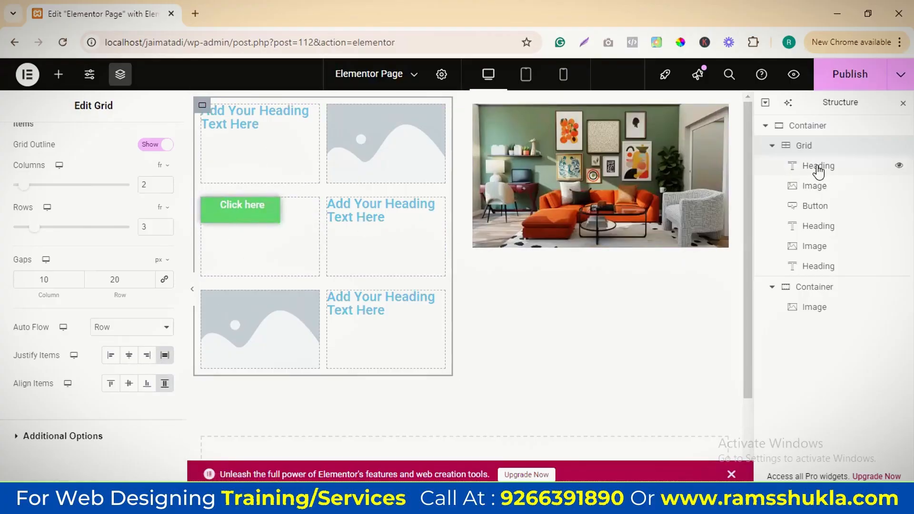
Add a Heading widget to the grid before the Click here button and append "asdkfj ads;fdsja fsdf" to its title
left_click(309, 209)
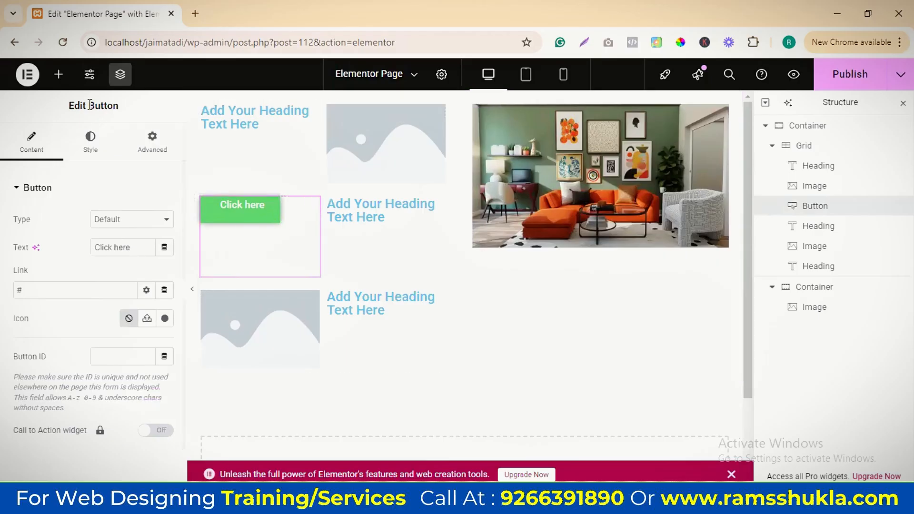
left_click(58, 73)
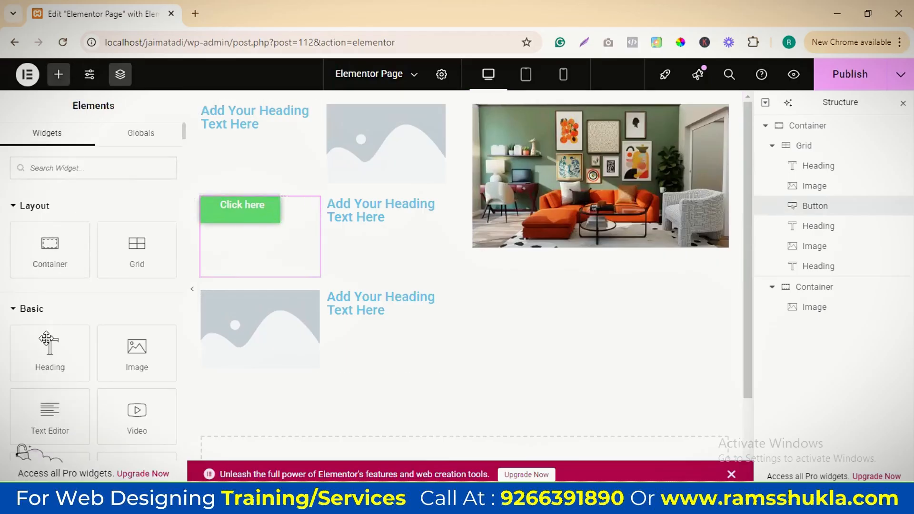
left_click_drag(48, 355, 247, 243)
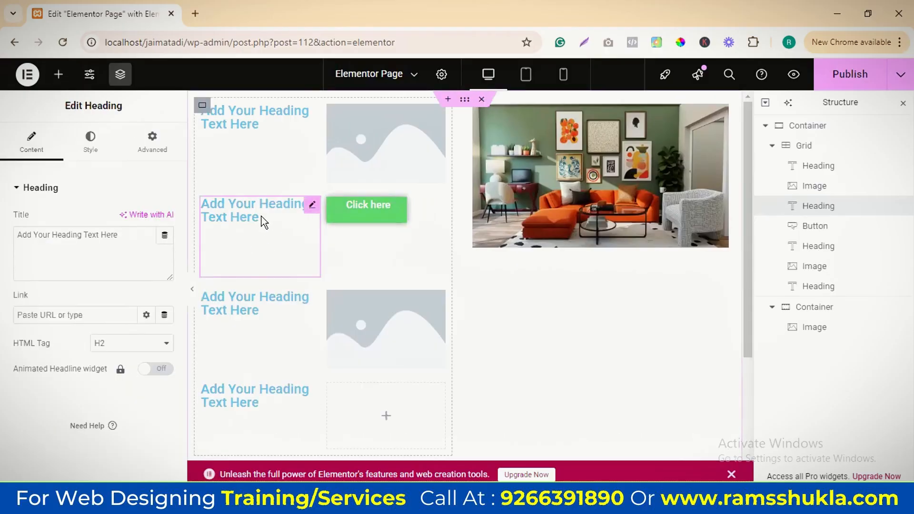
type("asdkfj ads;fdsja fsdf")
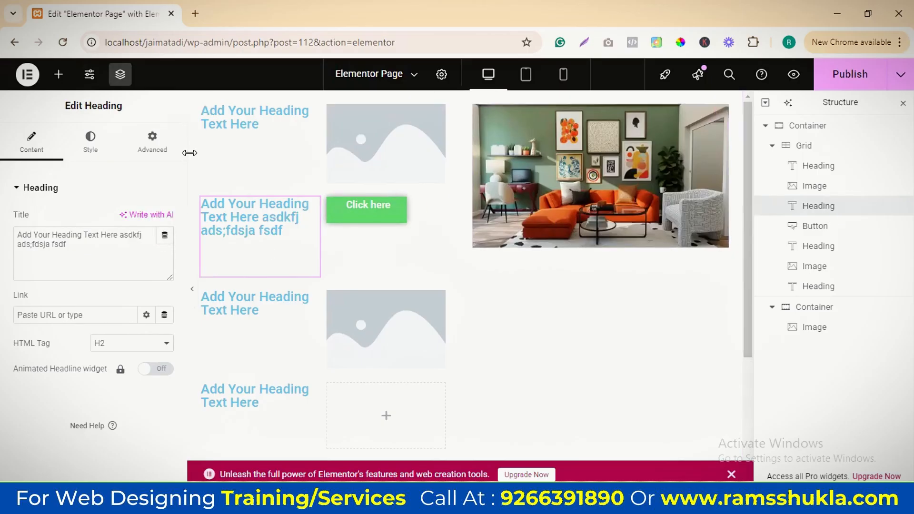
Set the new heading's Align Self to Center in its grid cell
left_click(152, 141)
scroll(105, 317, "down", 3)
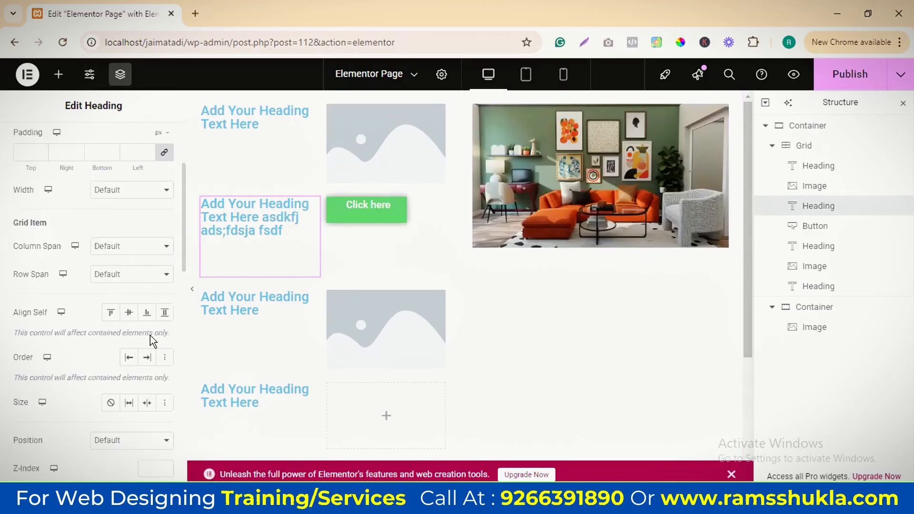
left_click(129, 312)
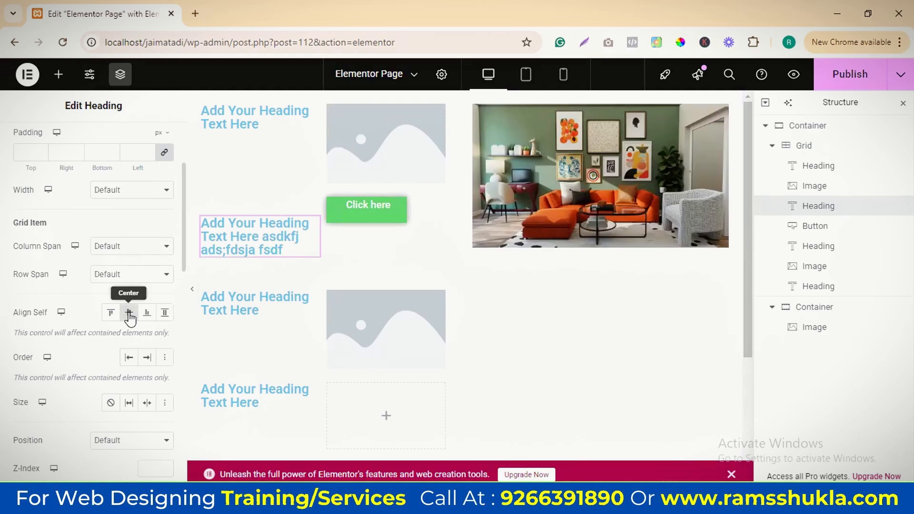
Set the Click here button's Align Self to Center in its grid cell
left_click(838, 226)
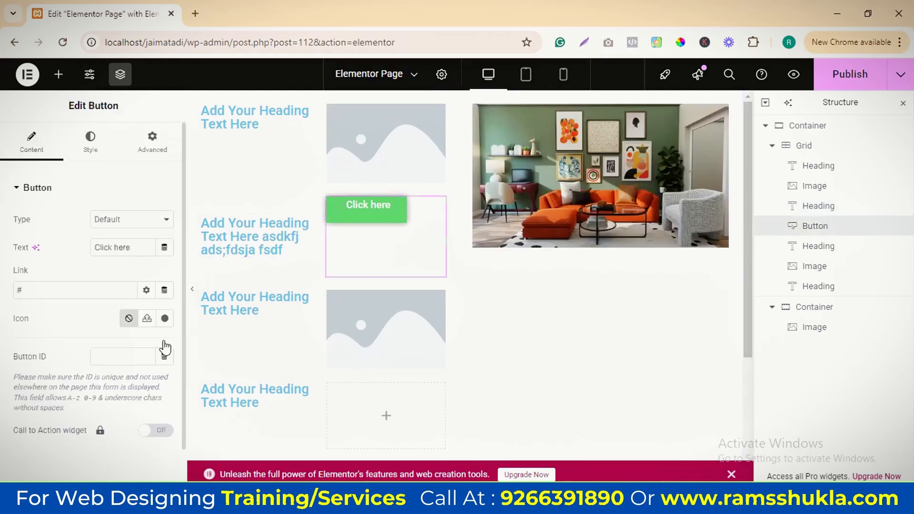
left_click(152, 143)
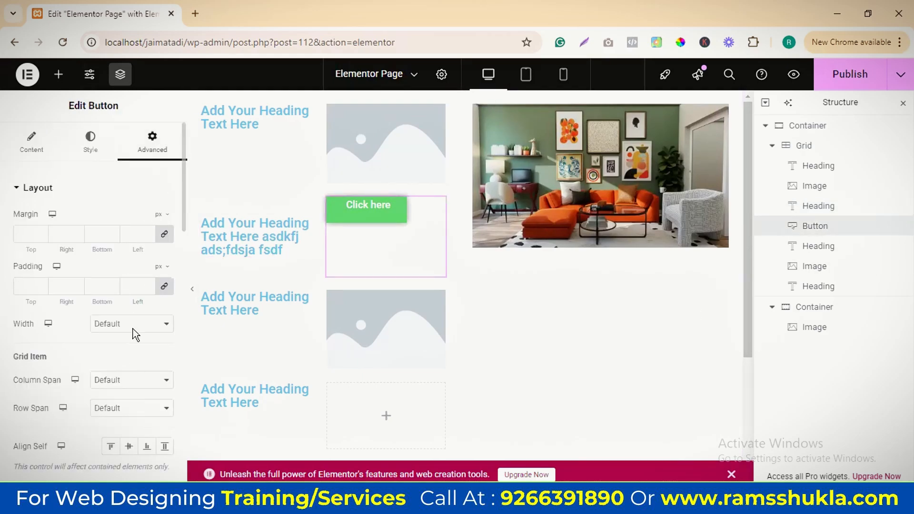
scroll(134, 334, "down", 3)
left_click(129, 312)
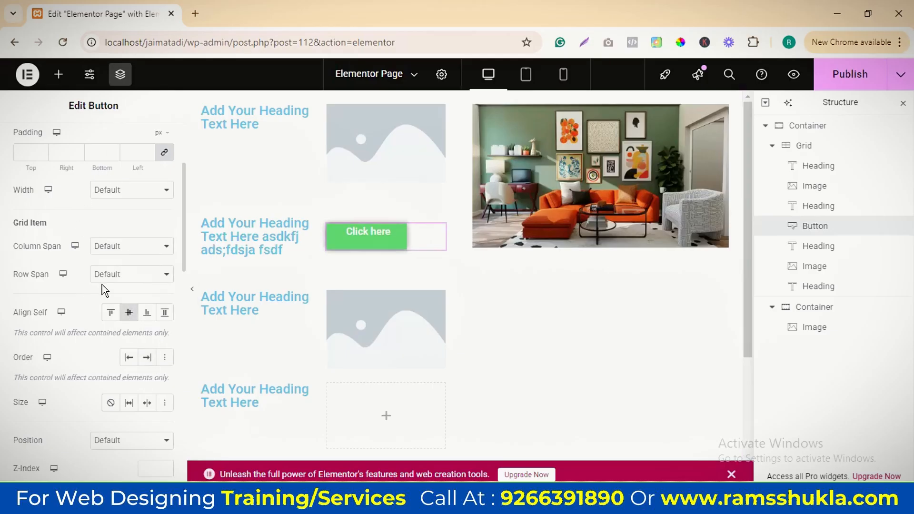
scroll(105, 290, "up", 5)
left_click(30, 152)
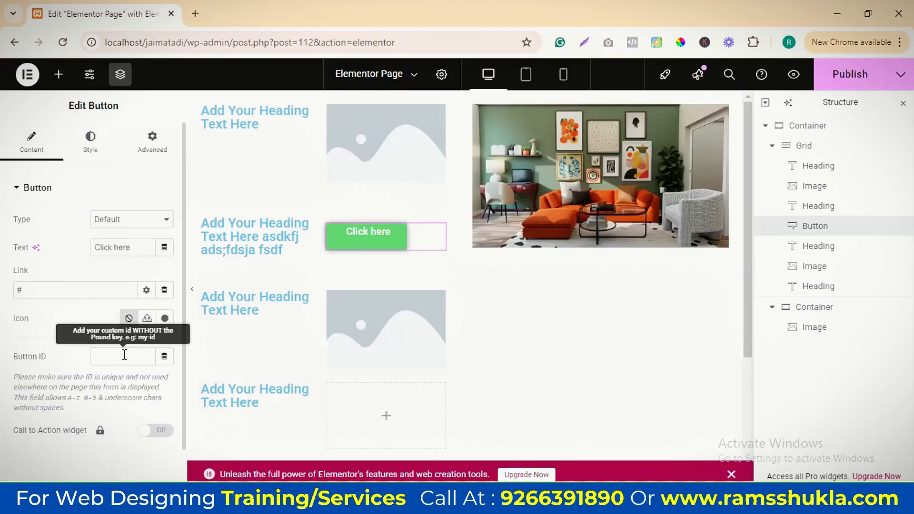
scroll(133, 329, "down", 2)
scroll(134, 331, "up", 2)
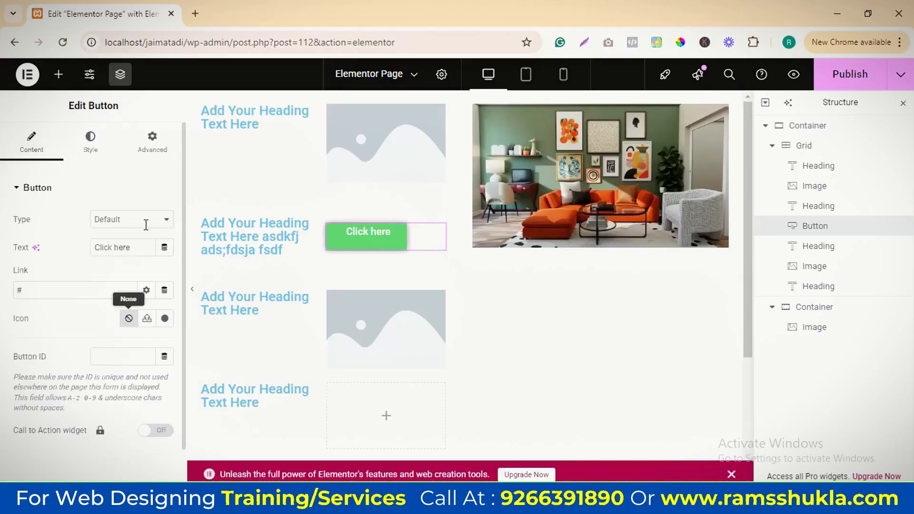
left_click(151, 143)
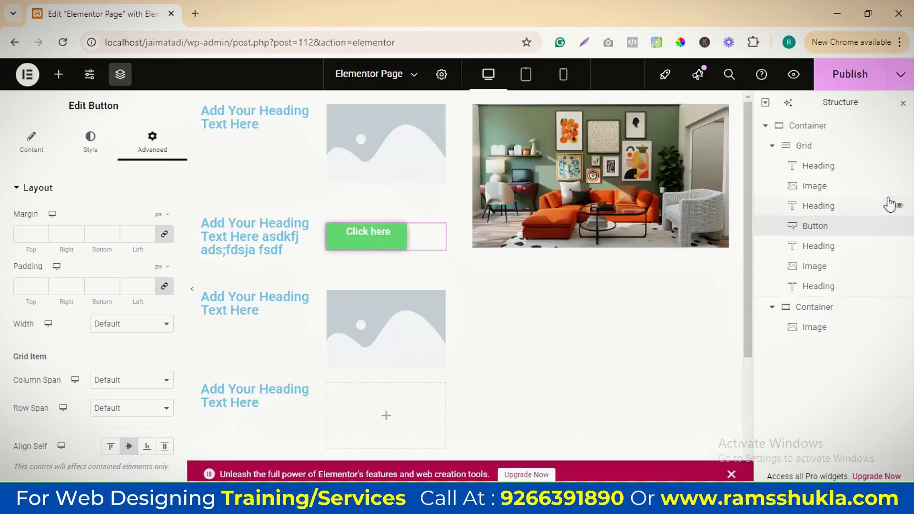
Review the grid's item alignment settings and Additional Options, and select the container holding the room image
left_click(807, 152)
scroll(122, 305, "down", 5)
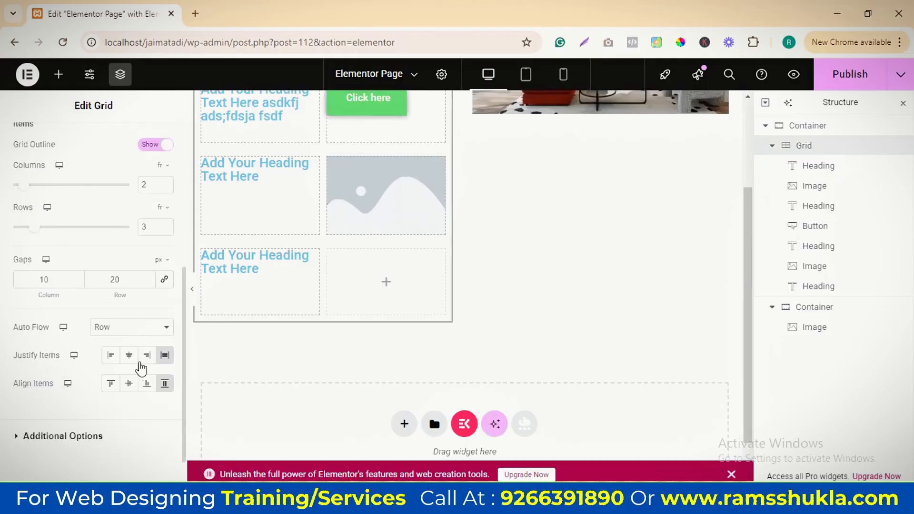
scroll(141, 367, "down", 1)
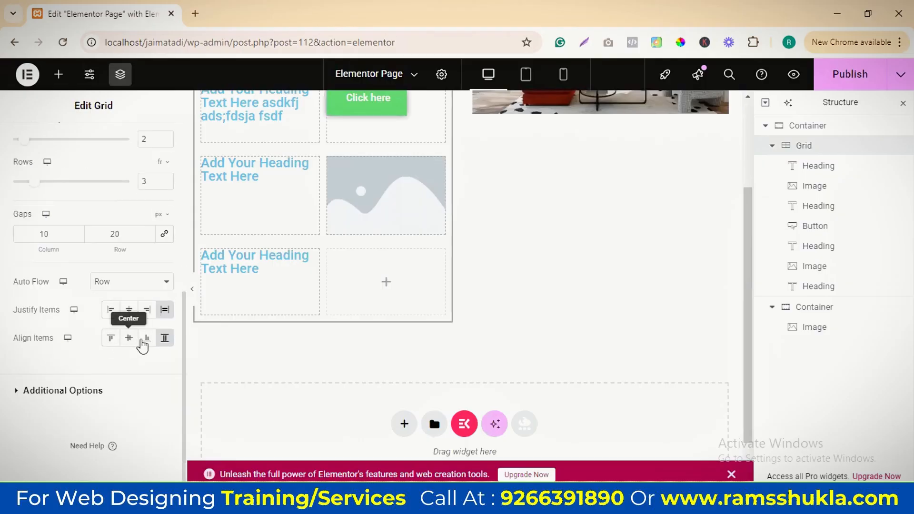
left_click(17, 390)
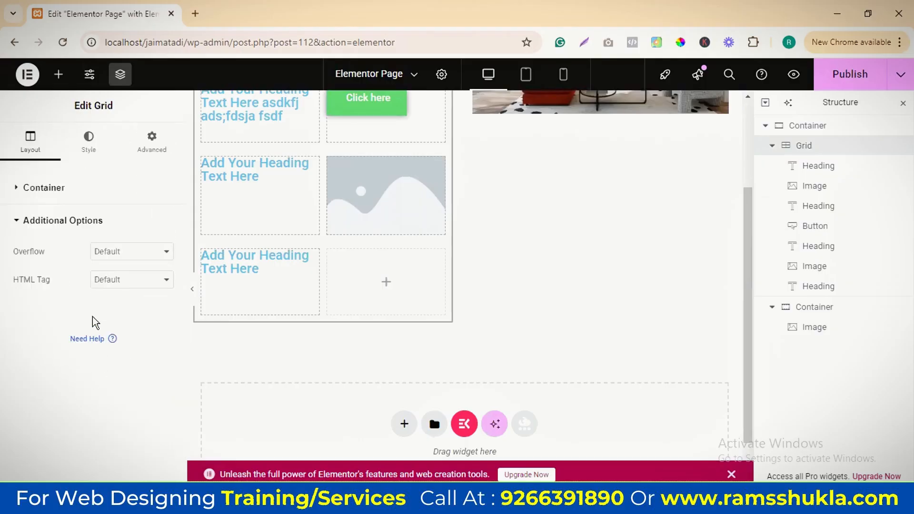
left_click(833, 306)
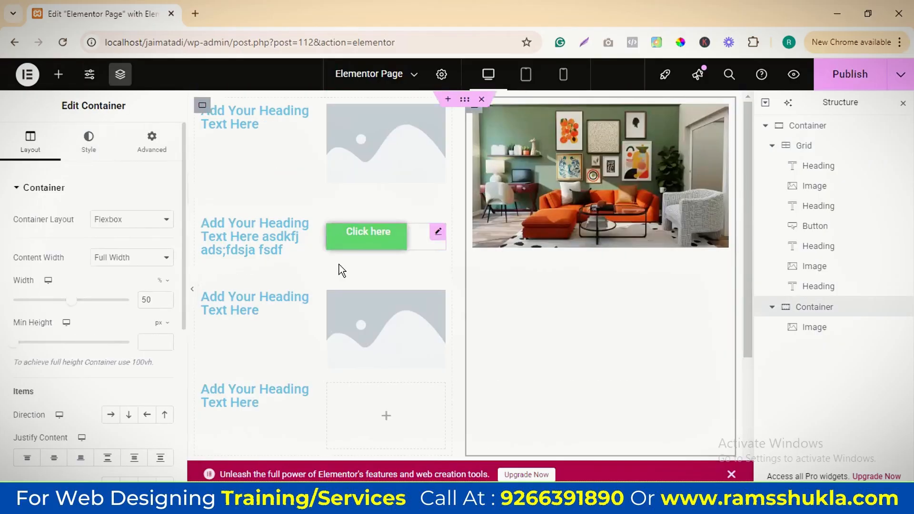
Give the grid a top shape divider of type Clouds
left_click(805, 146)
left_click(88, 142)
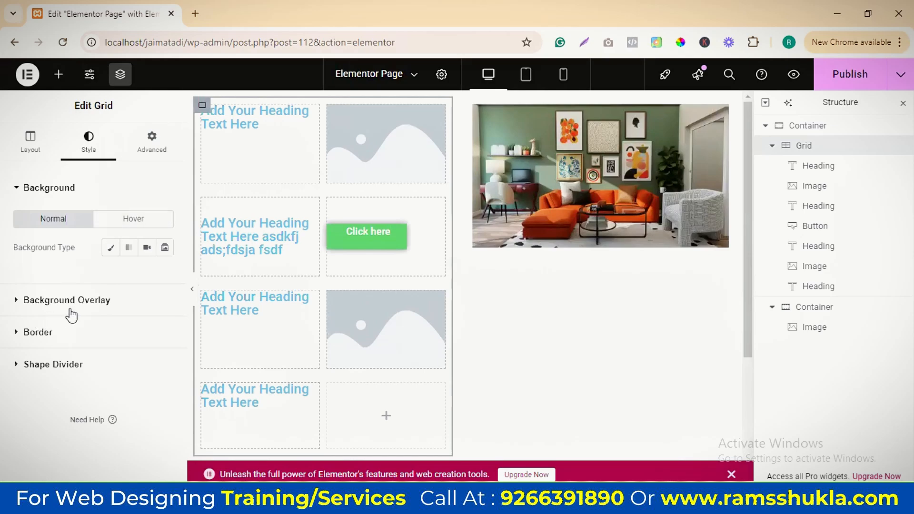
left_click(40, 364)
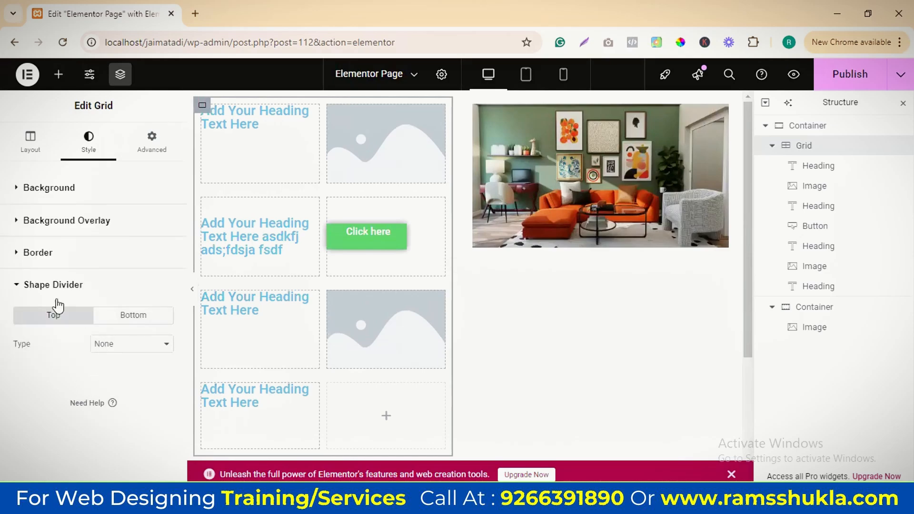
left_click(123, 346)
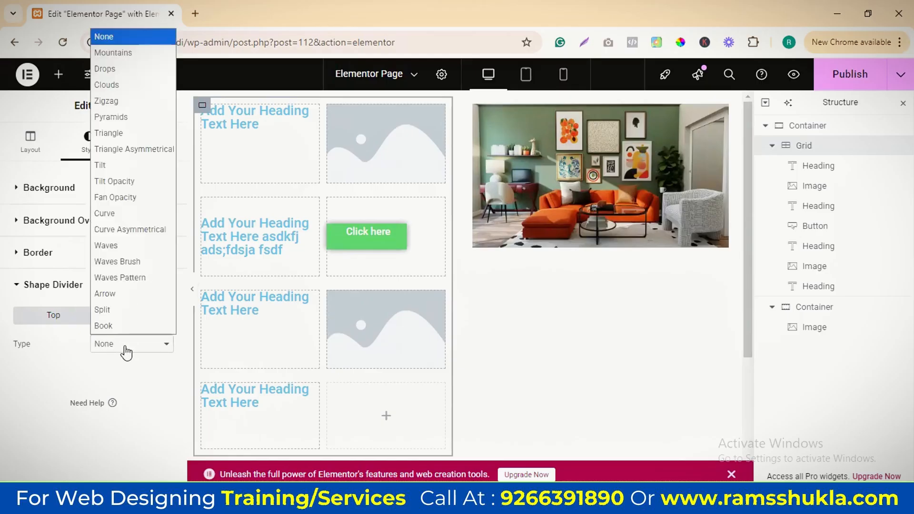
left_click(107, 85)
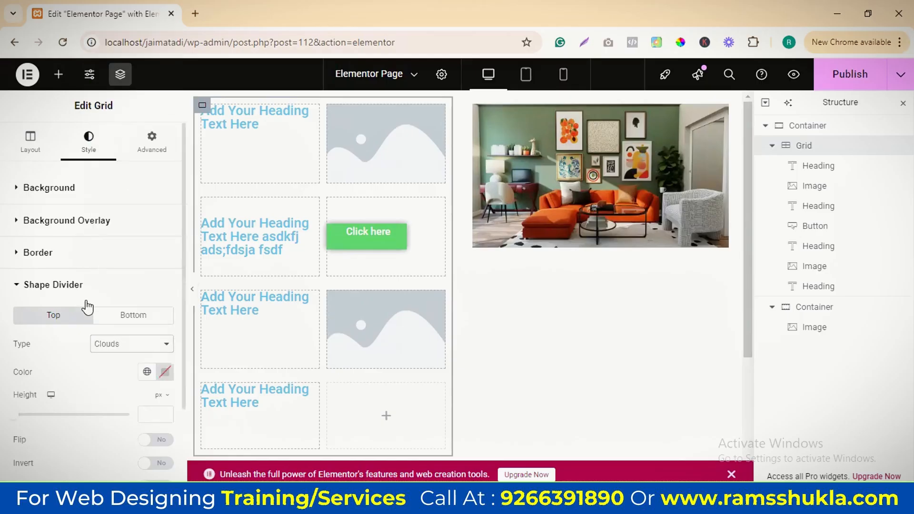
Set the top shape divider's color to #EE9999 and its height to 60 px
scroll(149, 311, "down", 2)
left_click(164, 275)
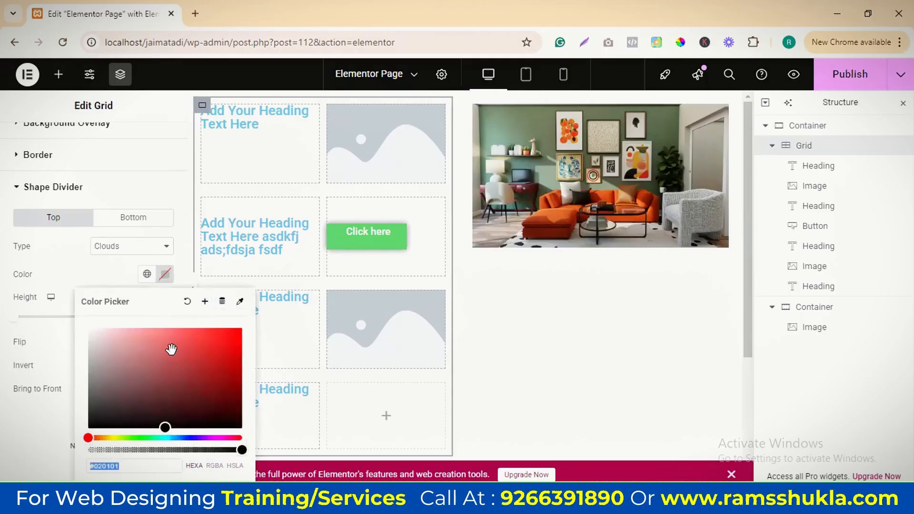
left_click_drag(171, 351, 143, 335)
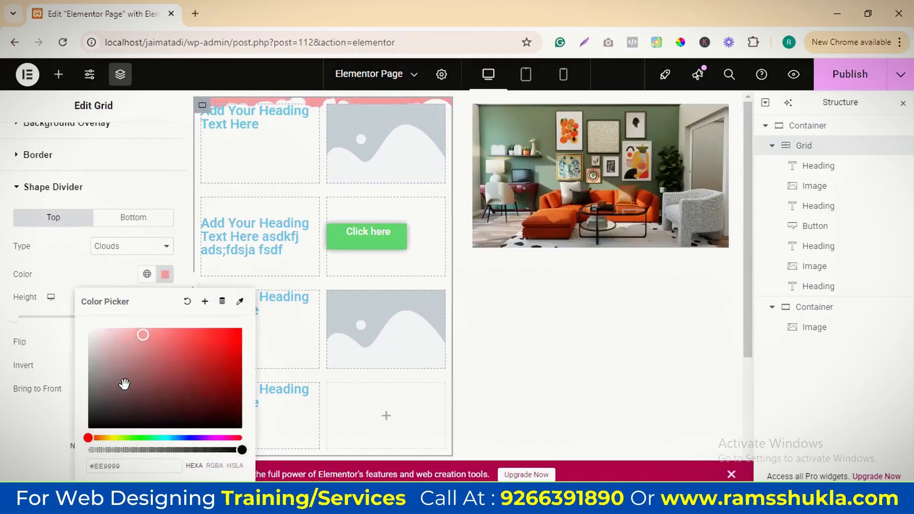
left_click_drag(13, 318, 30, 324)
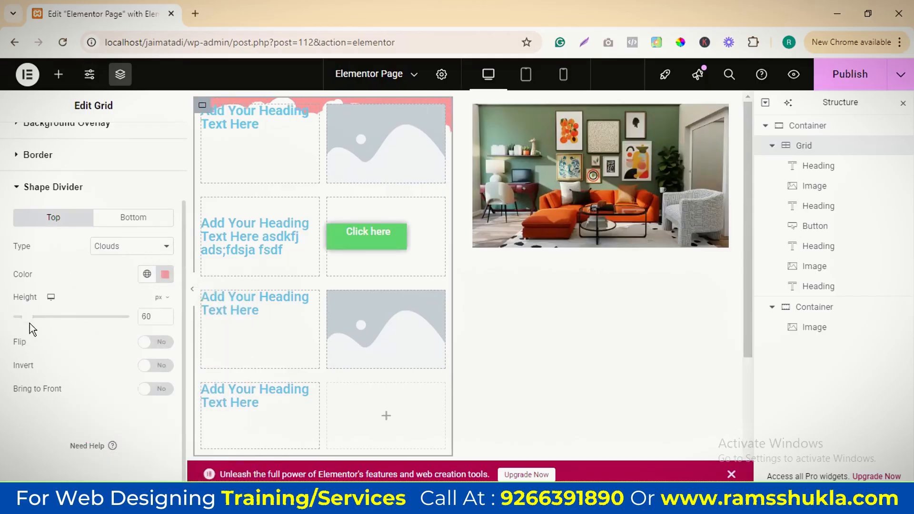
left_click(159, 344)
Try #EB1515 as the top shape divider's color and clear the color
left_click(165, 274)
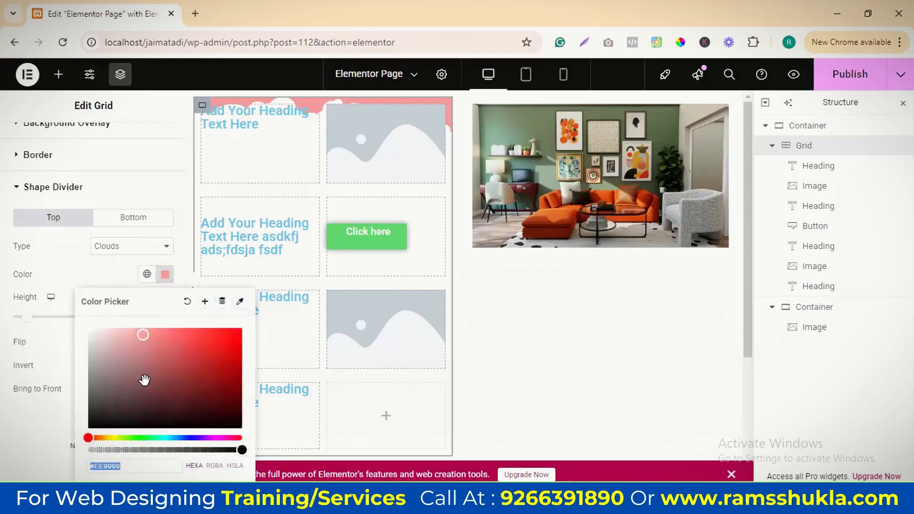
mouse_move(143, 380)
left_mouse_down()
mouse_move(200, 339)
mouse_move(228, 336)
left_mouse_up()
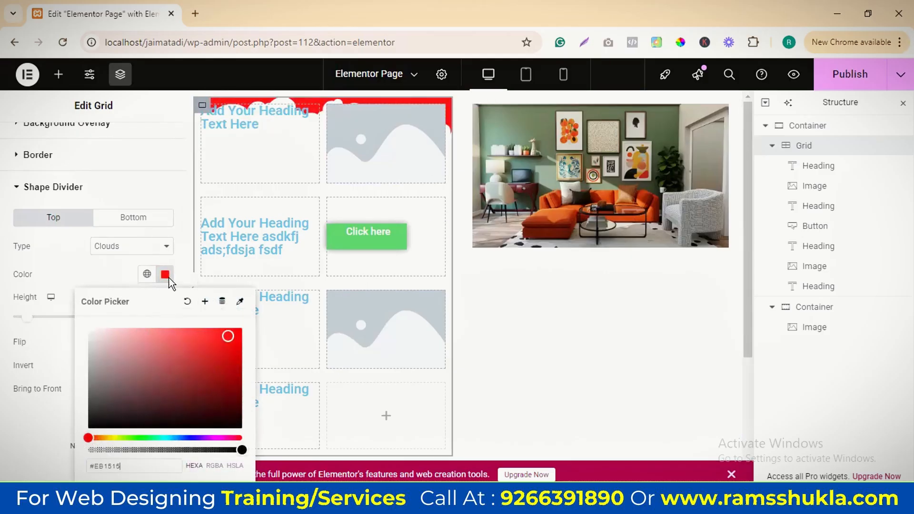
left_click(187, 301)
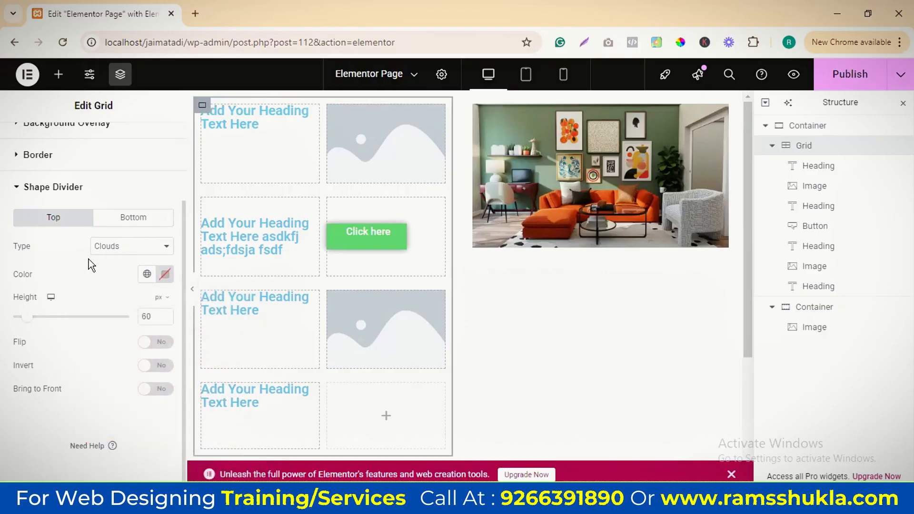
Give the grid a bottom shape divider of type Arrow with the color #F72424
left_click(133, 217)
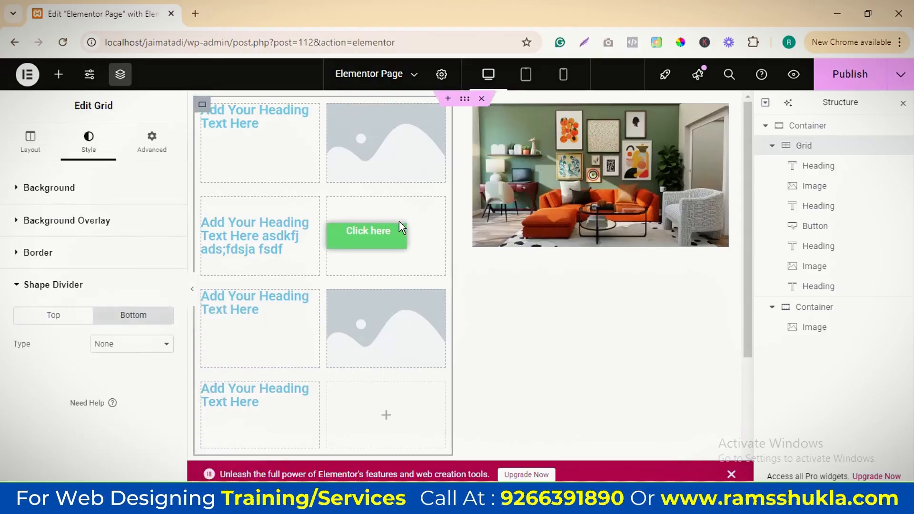
scroll(398, 221, "down", 1)
left_click(107, 343)
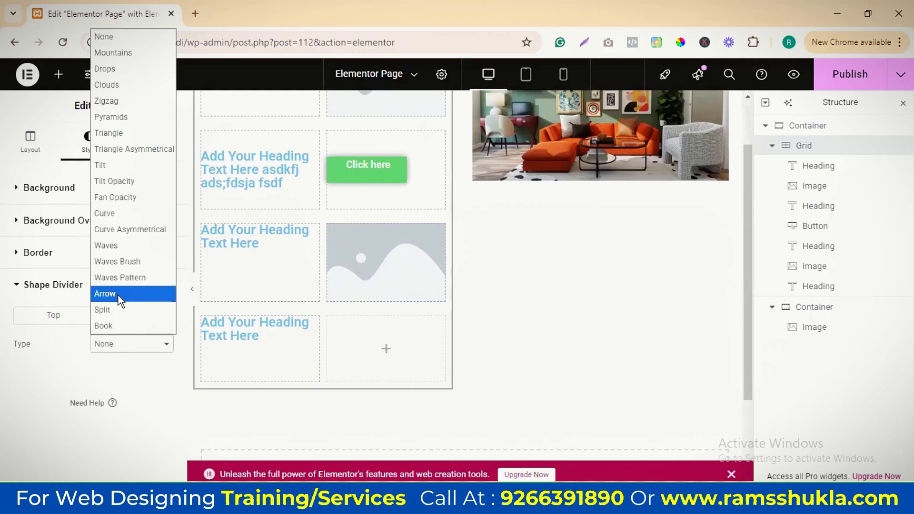
left_click(118, 294)
left_click(164, 372)
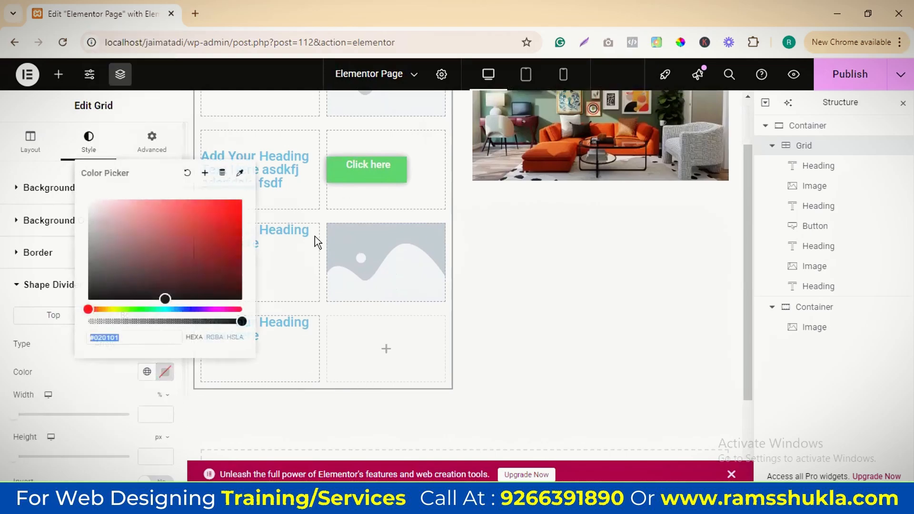
left_click_drag(215, 235, 219, 204)
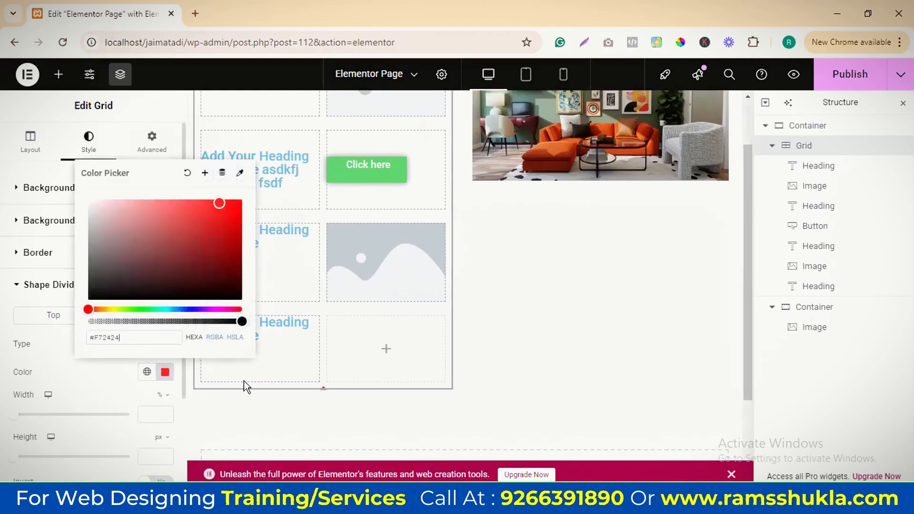
left_click(96, 365)
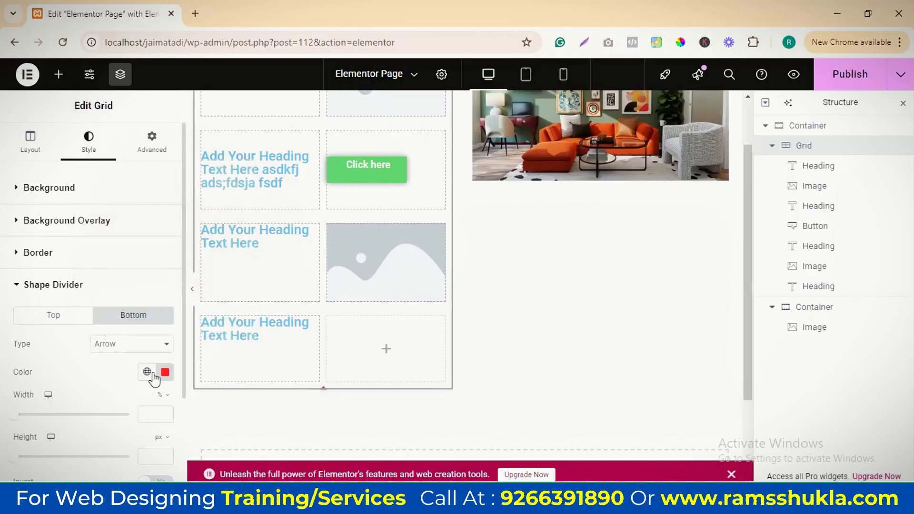
Clear the color of the grid's bottom shape divider
left_click(161, 373)
left_click(187, 172)
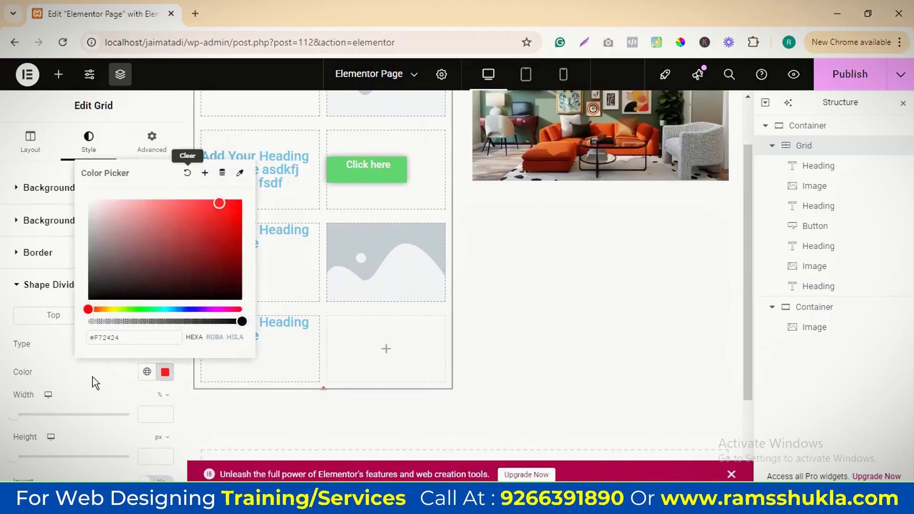
left_click(92, 376)
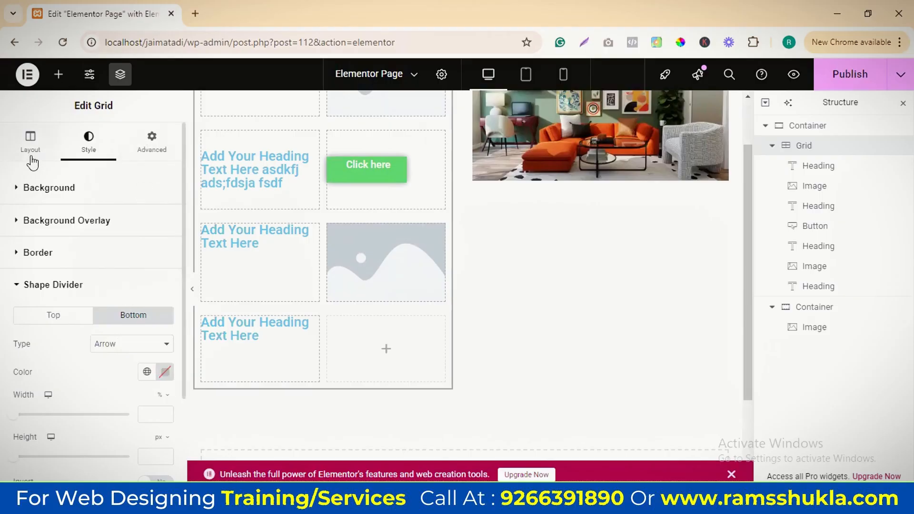
left_click(148, 153)
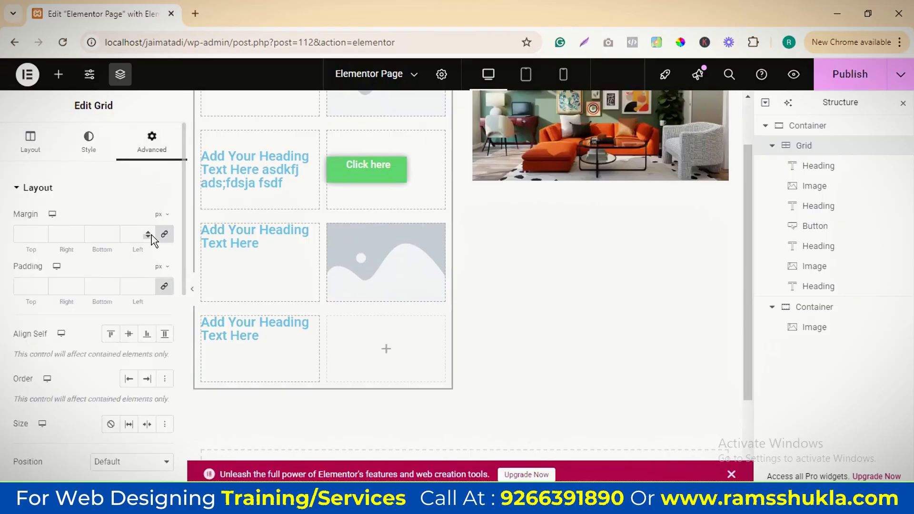
left_click(94, 157)
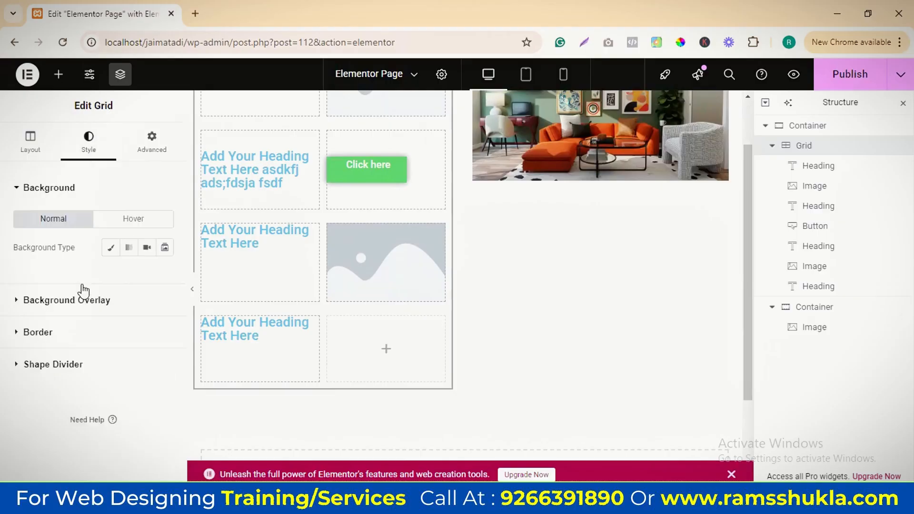
Add a new single Flexbox container below the grid and image containers
left_click(30, 143)
scroll(717, 319, "up", 2)
scroll(589, 286, "down", 4)
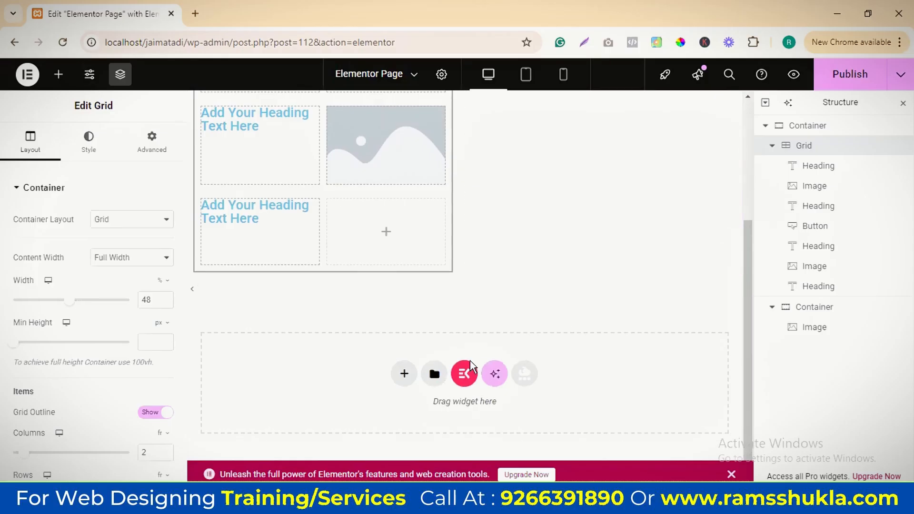
left_click(404, 373)
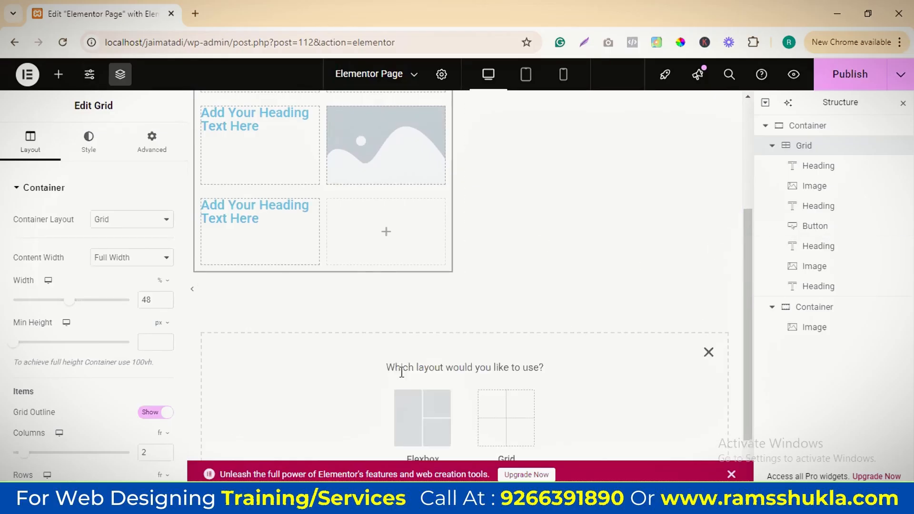
left_click(424, 417)
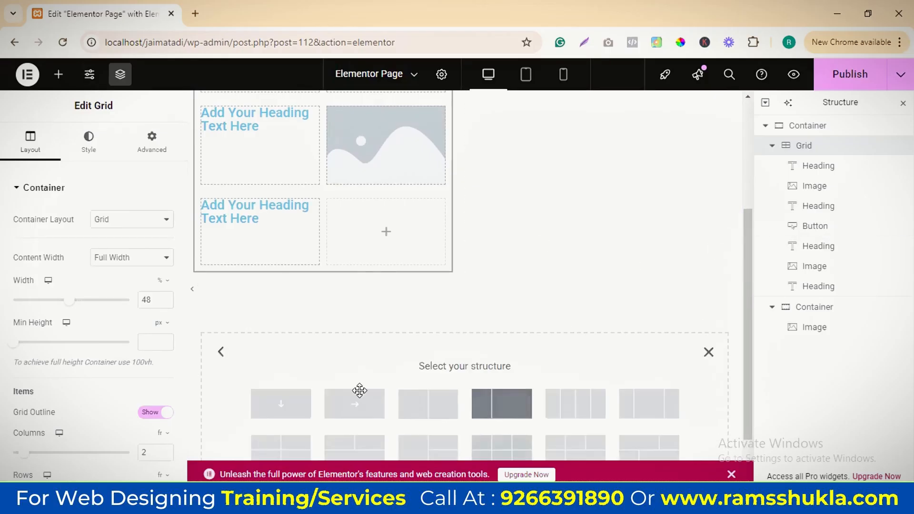
left_click(359, 390)
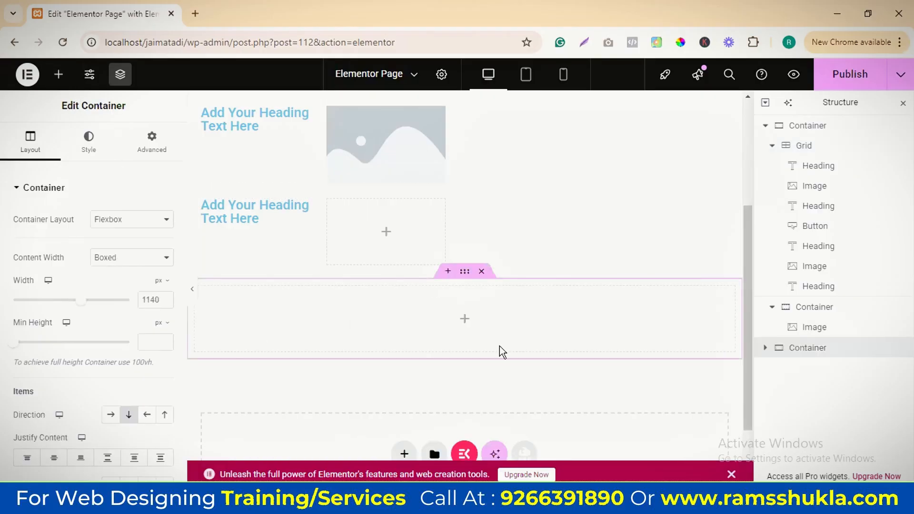
Place a Heading widget in the new, empty Flexbox container
left_click(58, 74)
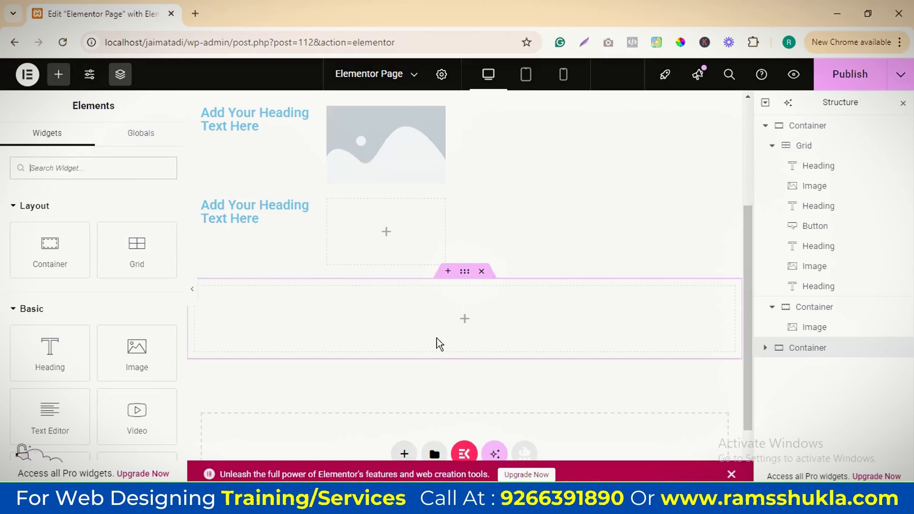
scroll(95, 353, "down", 3)
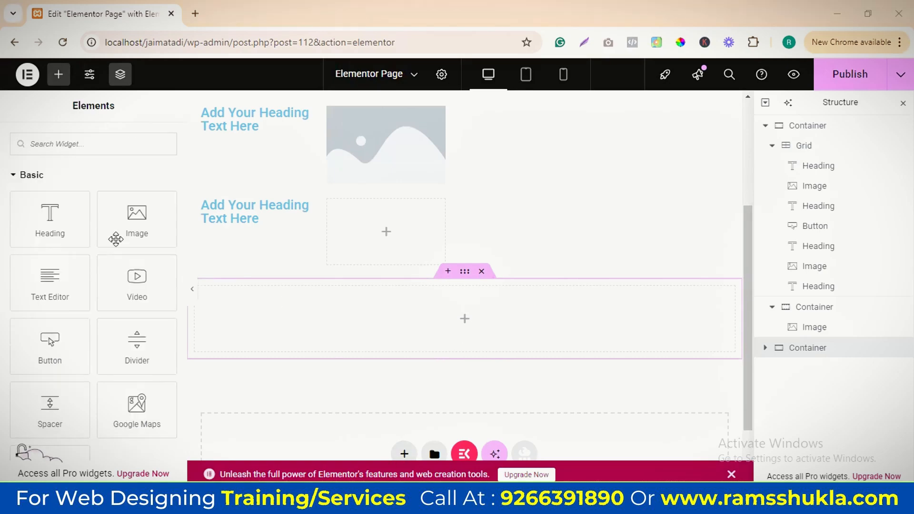
scroll(57, 225, "up", 2)
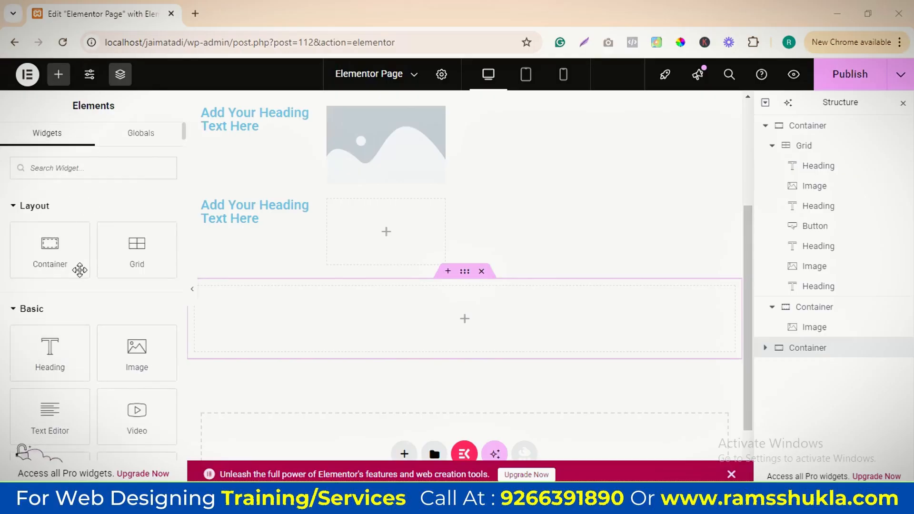
scroll(79, 269, "down", 1)
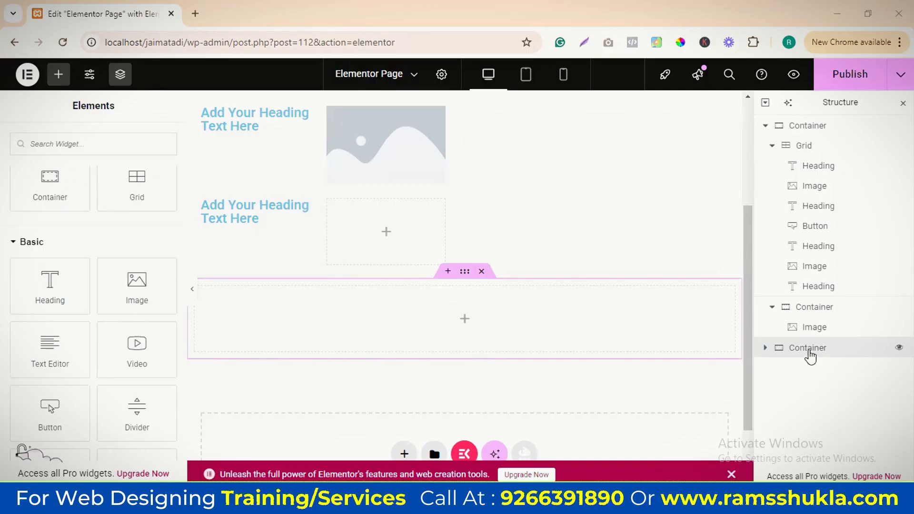
left_click(766, 347)
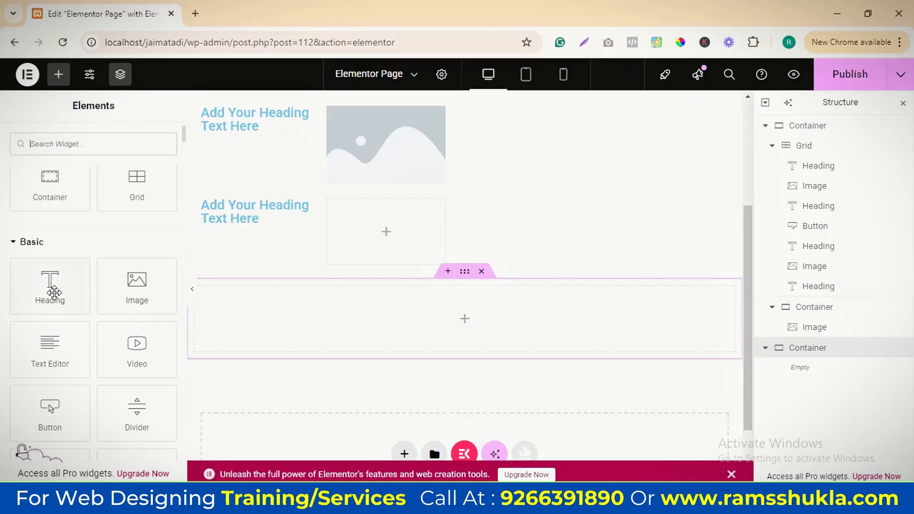
left_click_drag(53, 288, 623, 318)
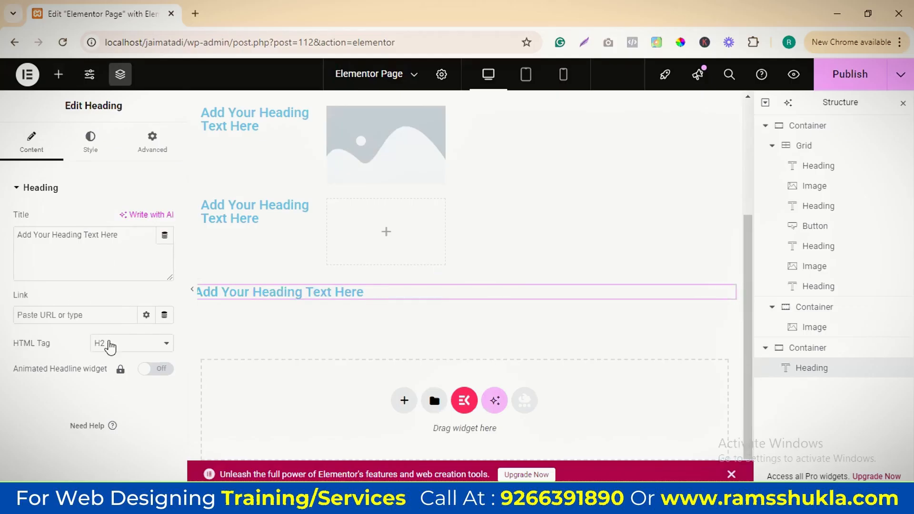
Try the H4 and p tags on the new heading and set its HTML tag to H1
left_click(122, 347)
left_click(115, 250)
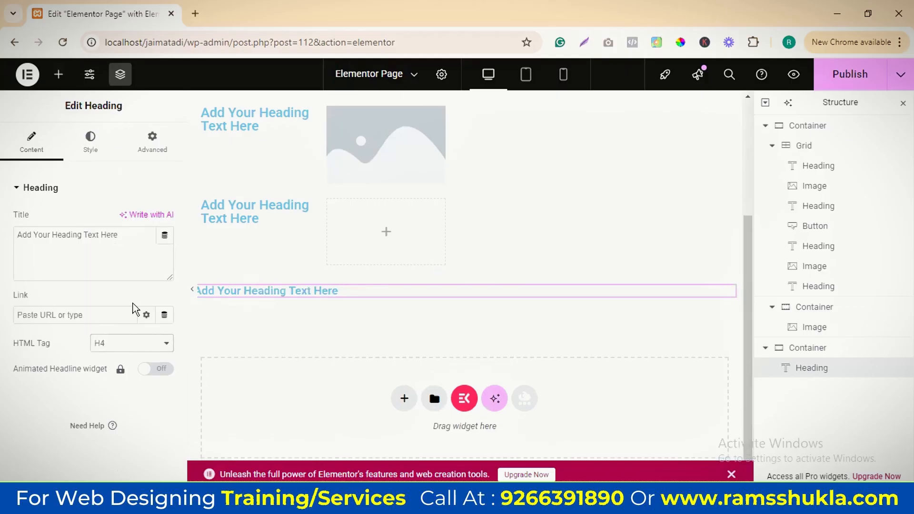
left_click(134, 350)
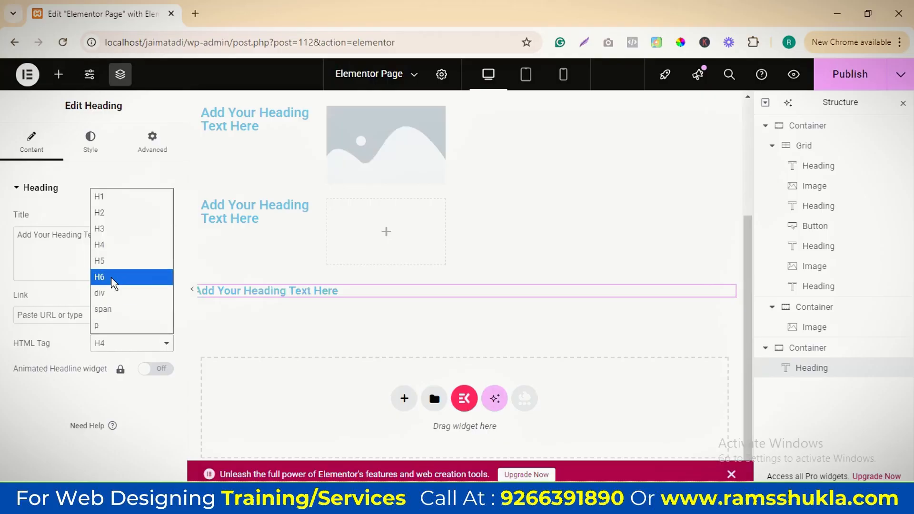
left_click(114, 326)
left_click(111, 347)
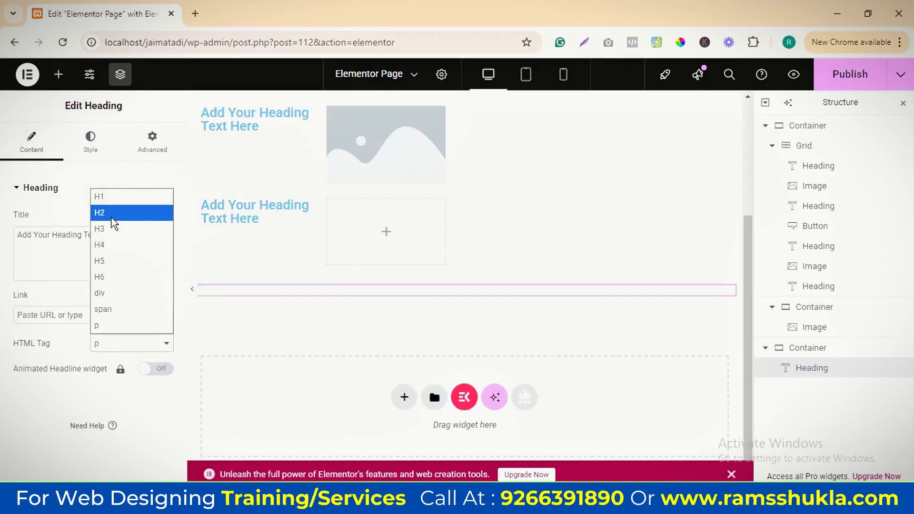
left_click(110, 197)
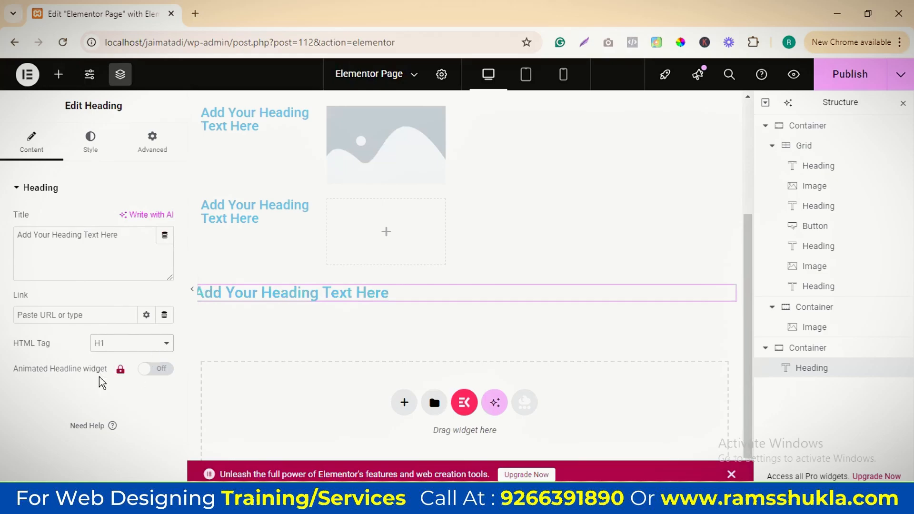
Try the Animated Headline option and replace the heading's title with "jadfalsdfkjasd f;asdjkf ;sdakfkjsda f;"
left_click(163, 372)
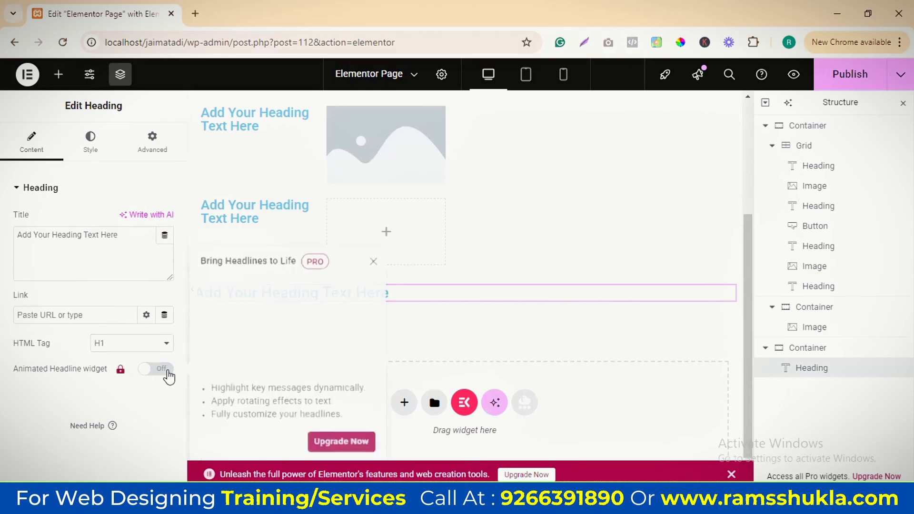
left_click(84, 405)
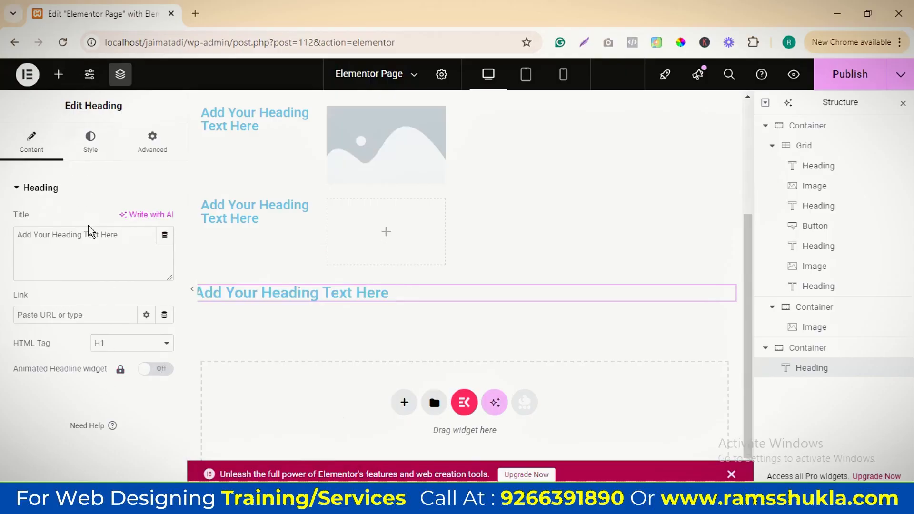
triple_click(83, 234)
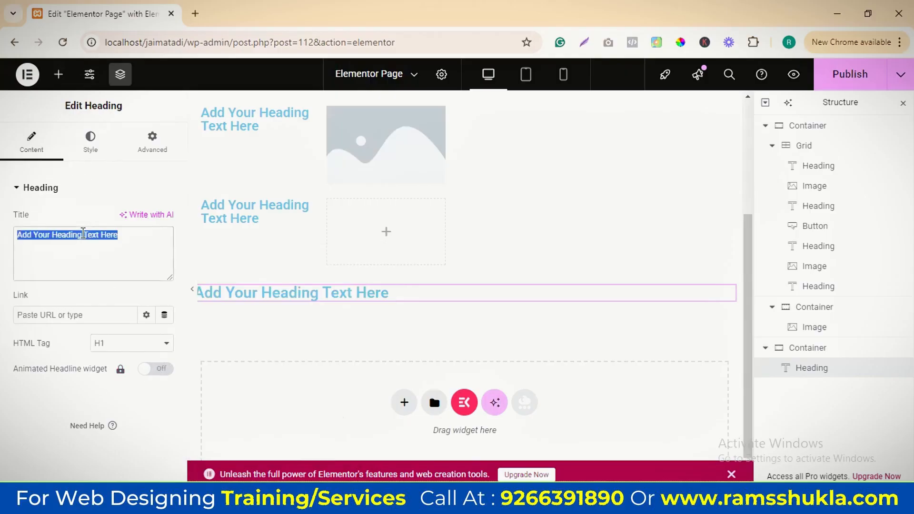
type("jadfalsdfkjasd f;asdjkf ;sdakfkjsda f;")
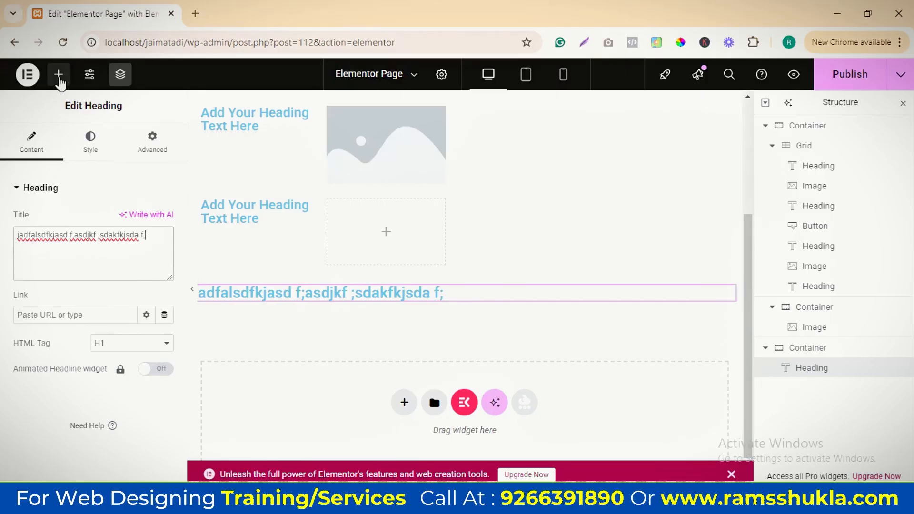
Try right alignment on the heading and set its alignment to Center
scroll(77, 371, "down", 2)
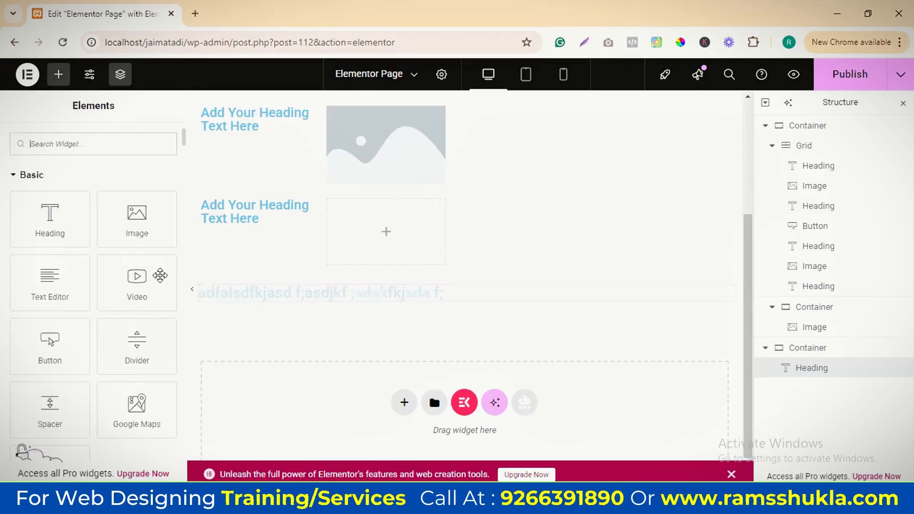
left_click(92, 143)
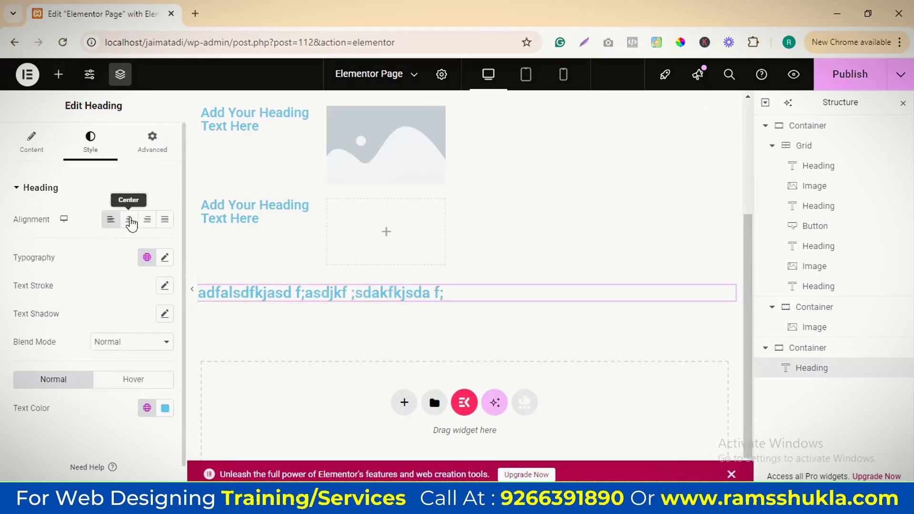
left_click(129, 219)
left_click(147, 219)
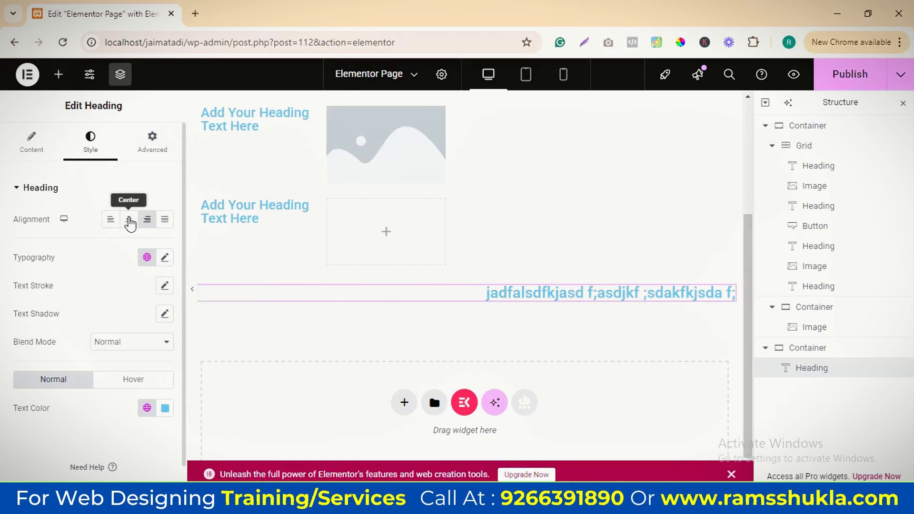
left_click(128, 220)
Try the Roboto Slab global font on the heading, review its typography options and reset the typography
left_click(165, 257)
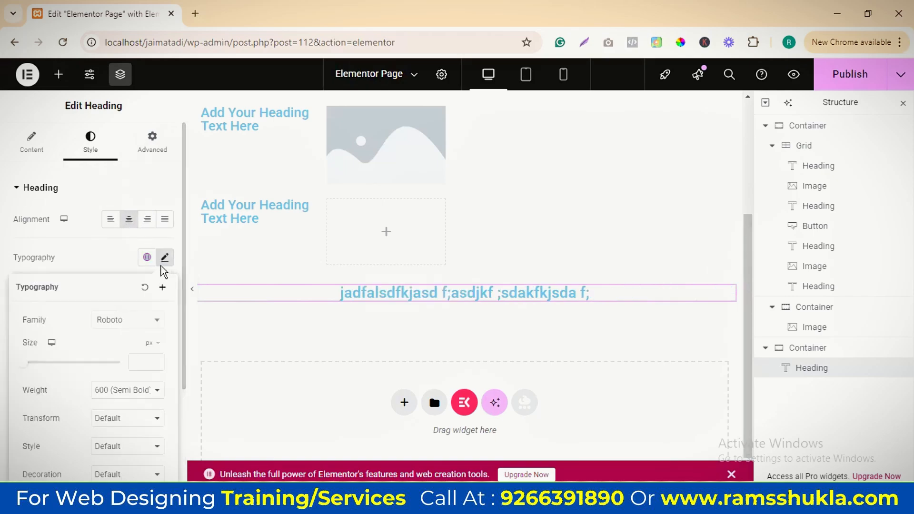
left_click(147, 257)
left_click(83, 346)
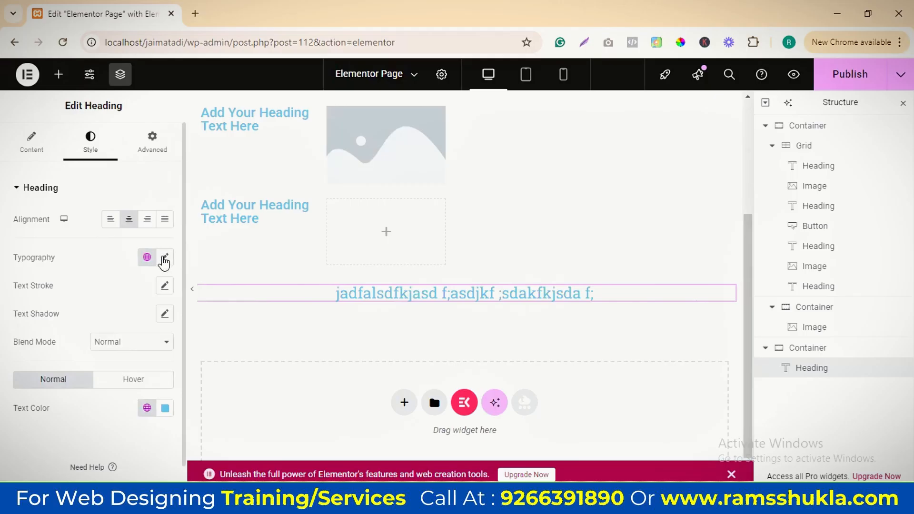
left_click(165, 257)
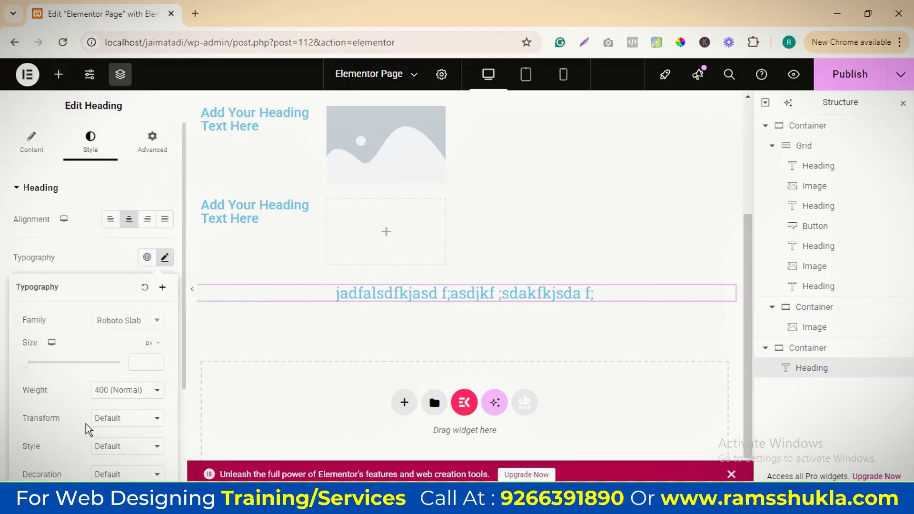
scroll(121, 367, "down", 3)
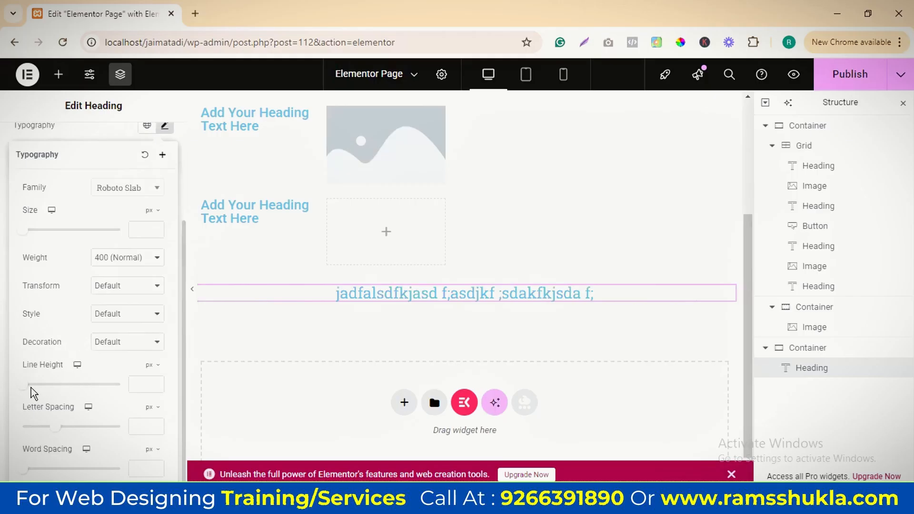
left_click(145, 156)
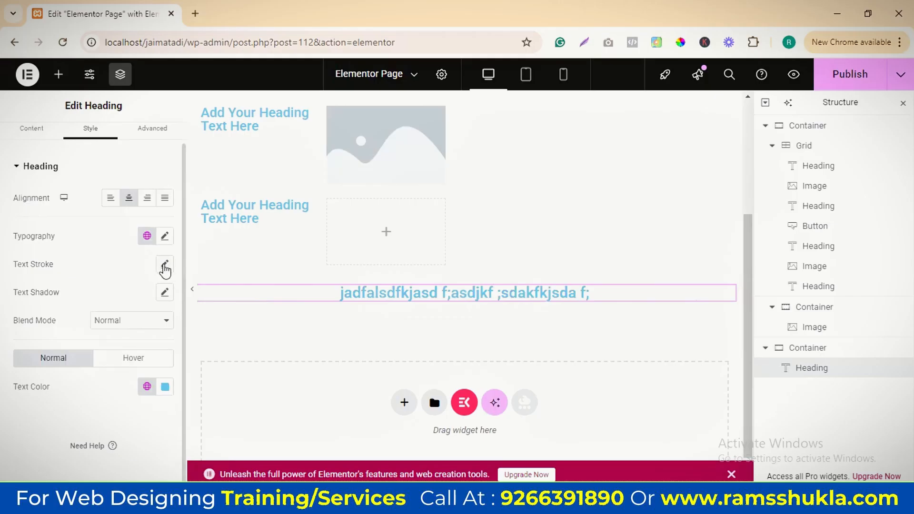
left_click(164, 265)
mouse_move(31, 315)
left_mouse_down()
mouse_move(40, 322)
mouse_move(30, 324)
left_mouse_up()
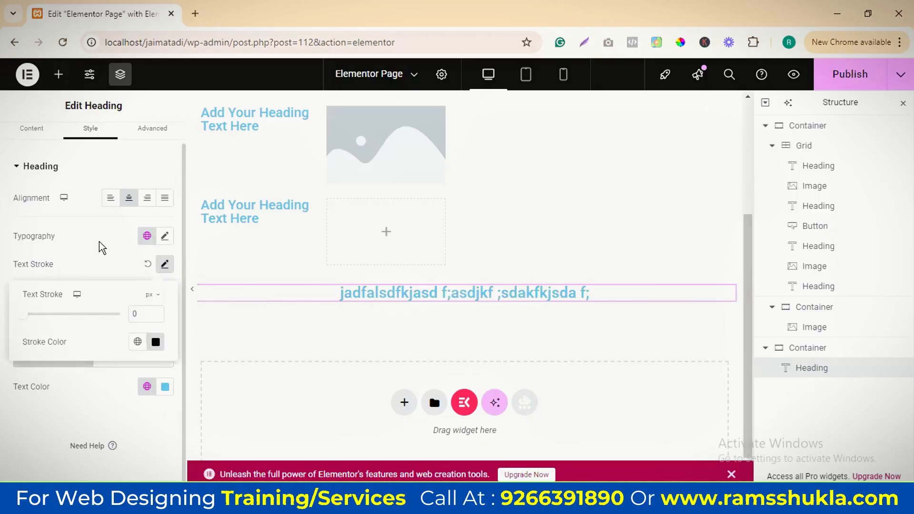
left_click(165, 236)
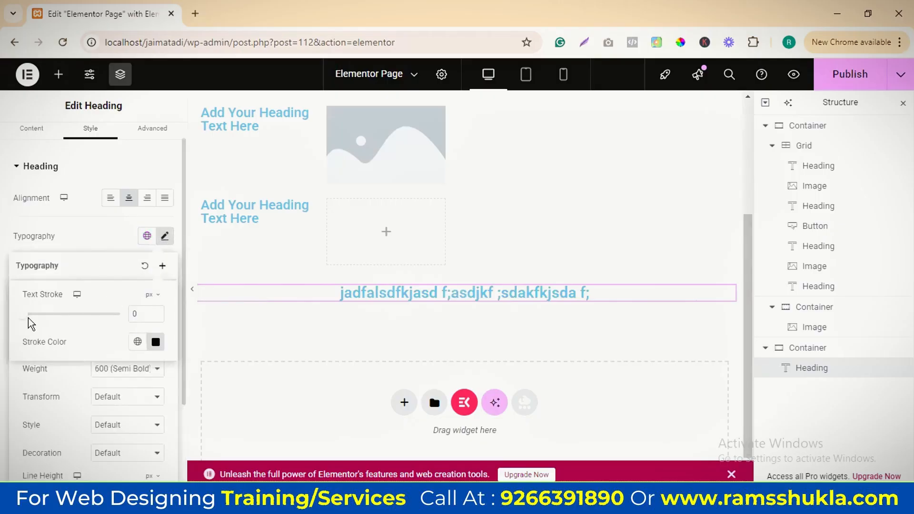
left_click(102, 236)
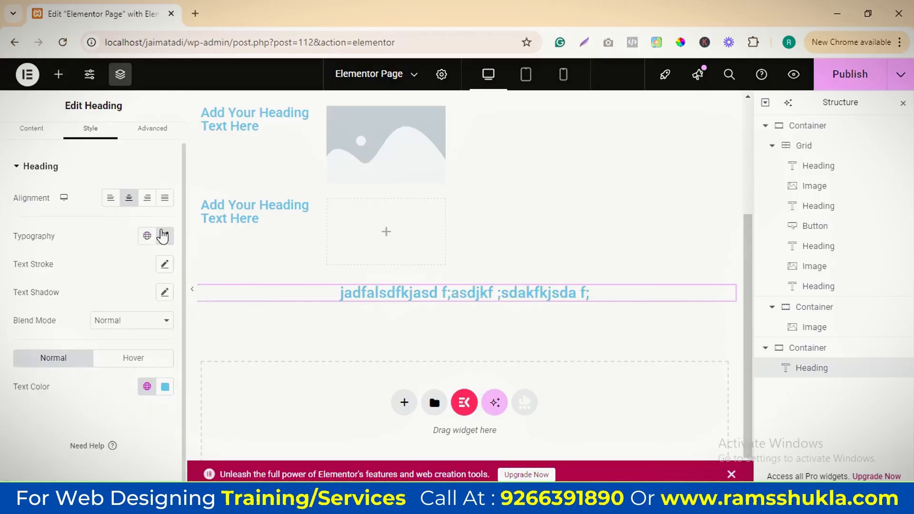
Set the heading's typography size to 72 px
left_click(163, 235)
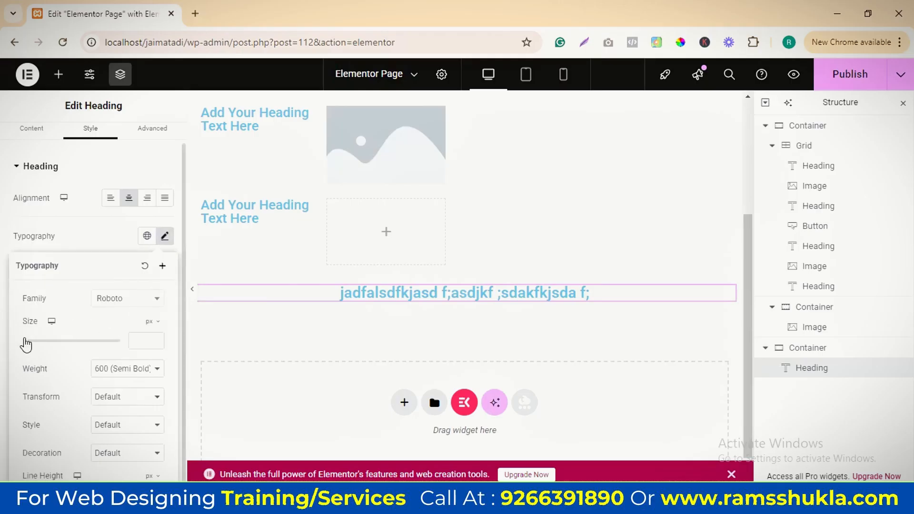
left_click_drag(25, 341, 60, 351)
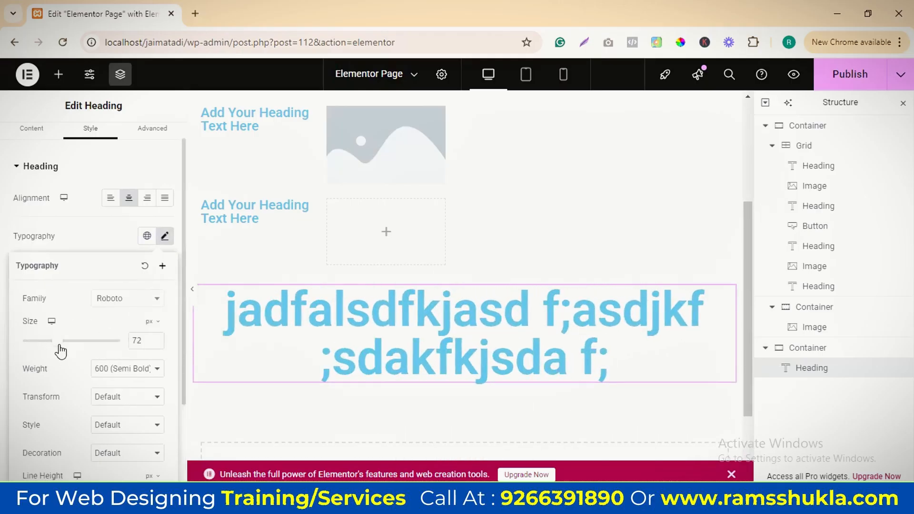
left_click(135, 244)
Give the heading a 3 px text stroke in the color #FF1717
left_click(163, 264)
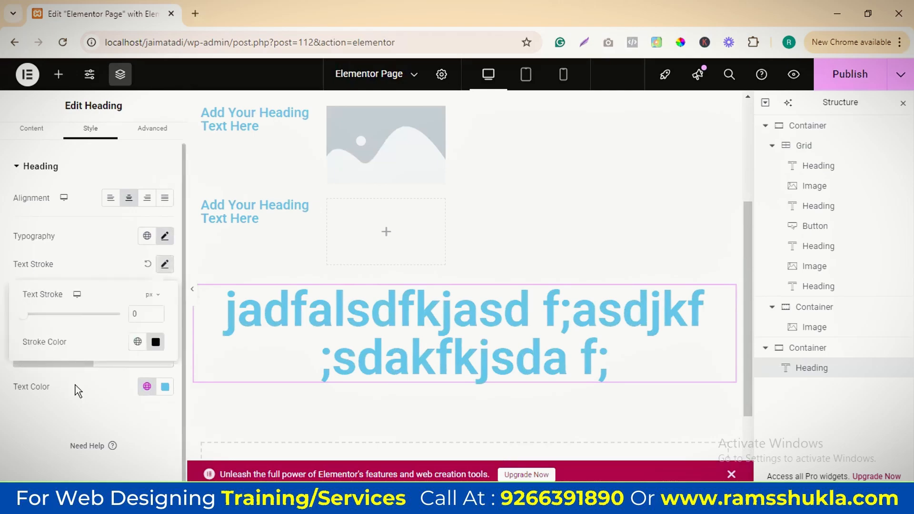
left_click_drag(28, 315, 53, 325)
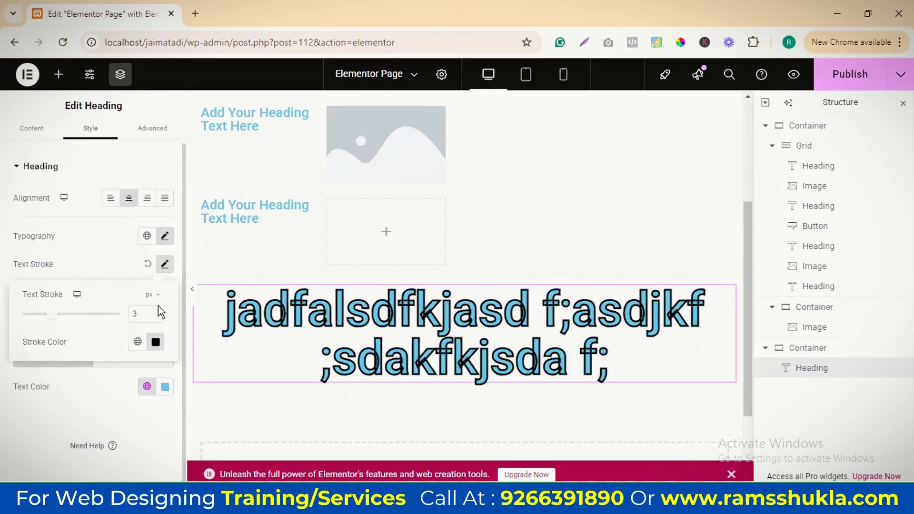
left_click(156, 342)
left_click_drag(160, 214, 219, 169)
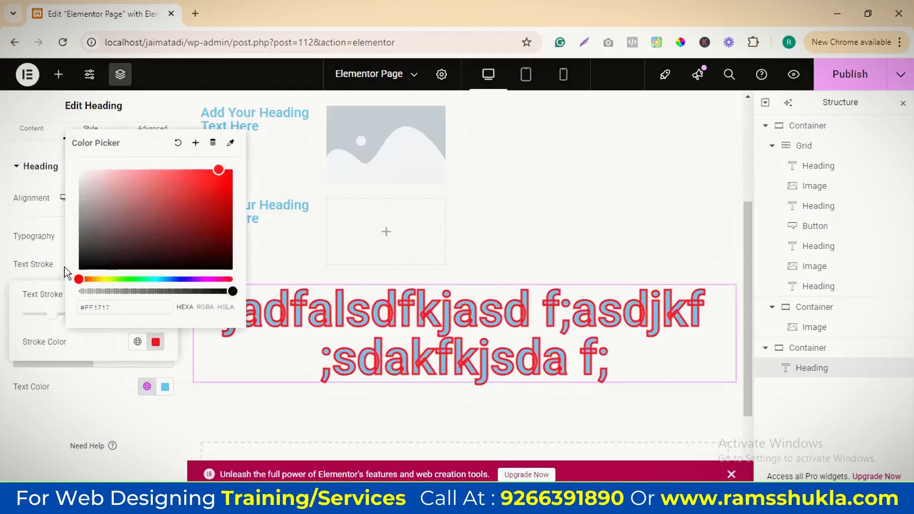
left_click(194, 249)
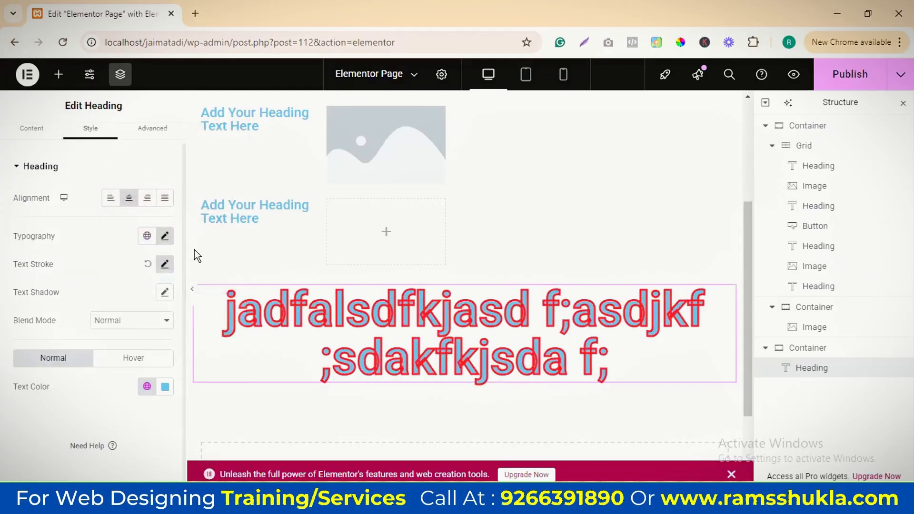
Set the heading's typography font family to Roboto Flex
left_click(165, 237)
left_click(132, 308)
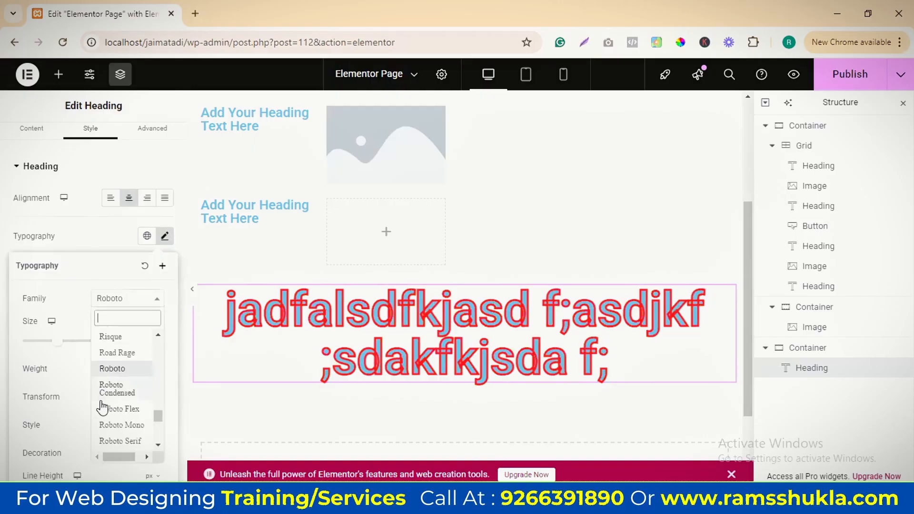
left_click(125, 410)
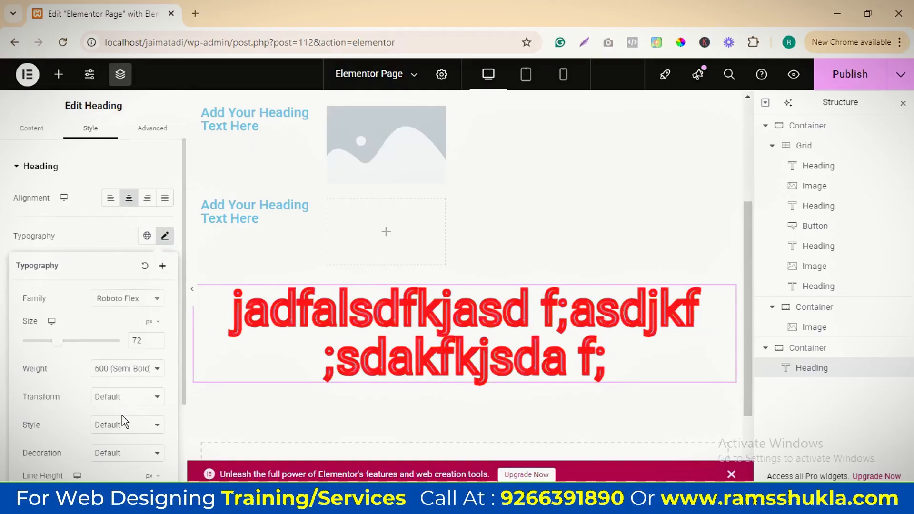
left_click(95, 223)
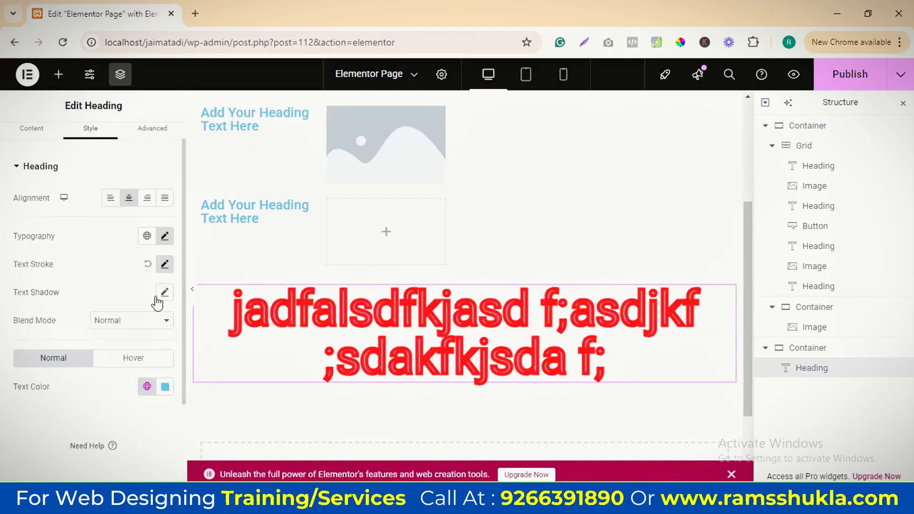
Give the heading a text shadow with blur 32, horizontal offset 26 and the color rgba(0, 0, 0, 0.84)
left_click(165, 293)
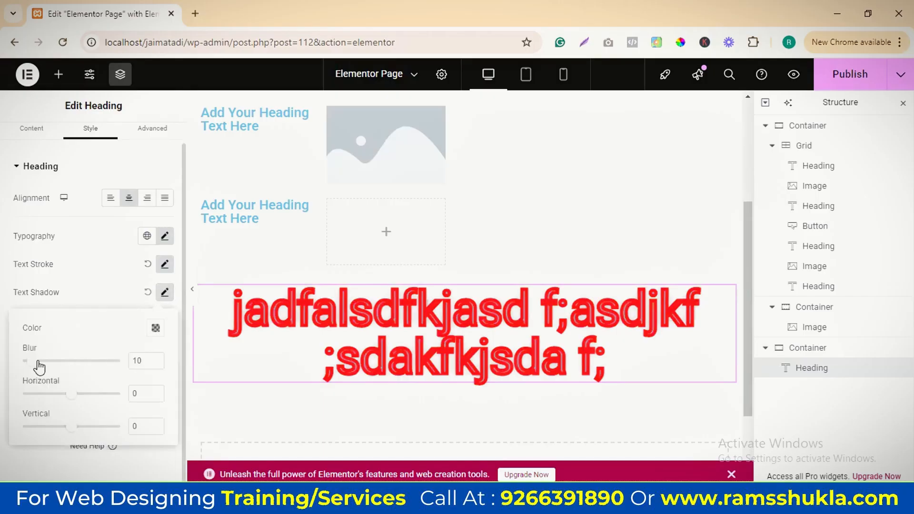
left_click_drag(43, 362, 86, 395)
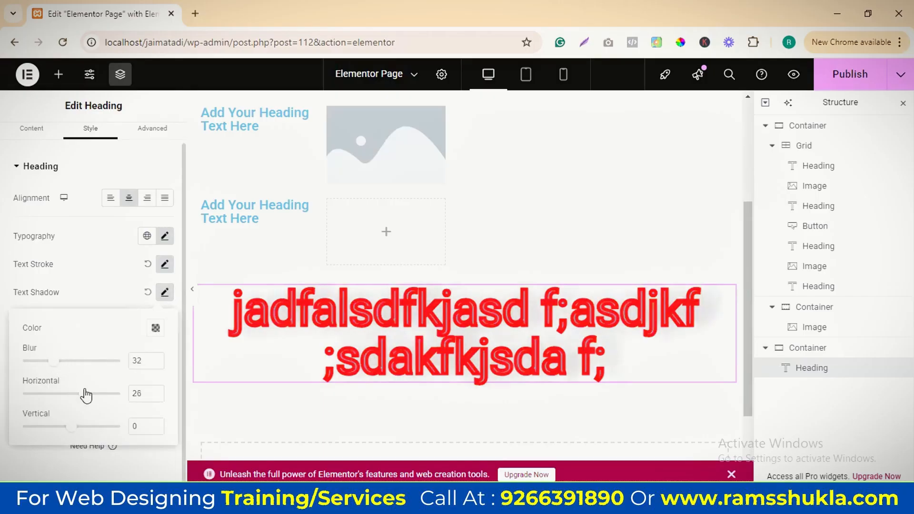
left_click(155, 328)
left_click_drag(125, 277, 195, 277)
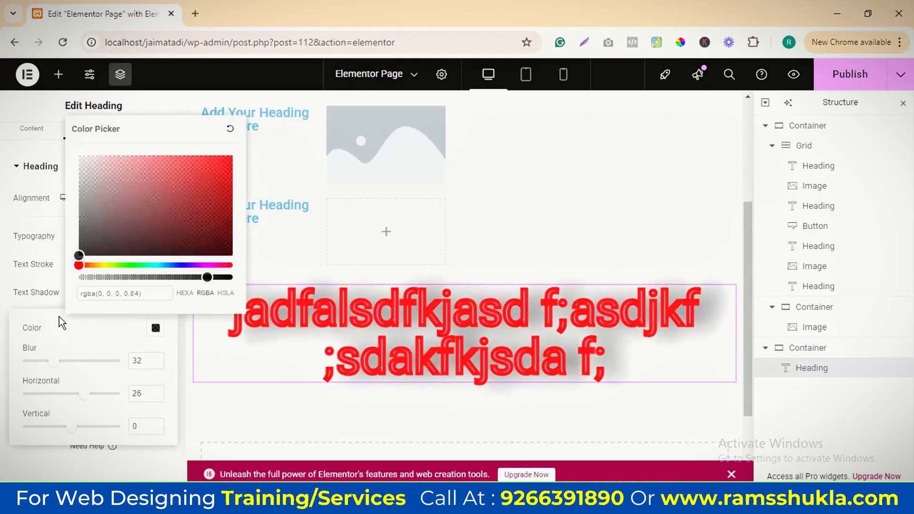
left_click(151, 321)
Reset the heading's text shadow and text stroke to their defaults
left_click(148, 292)
left_click(148, 264)
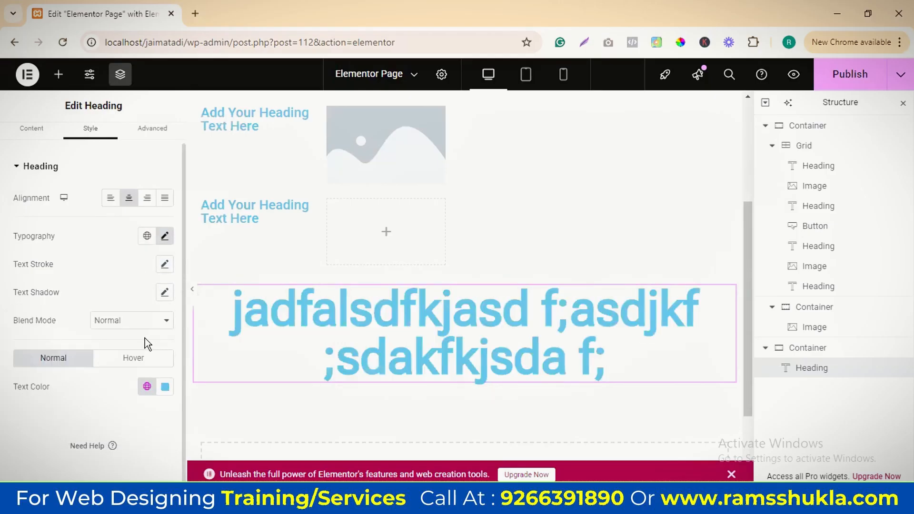
Try the Lighten, Overlay and Screen blend modes on the heading and return it to Normal
left_click(126, 321)
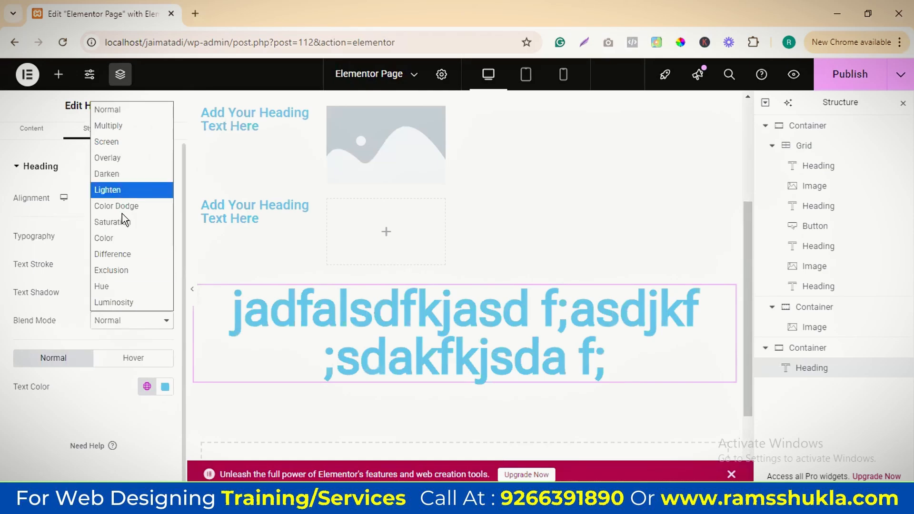
left_click(114, 193)
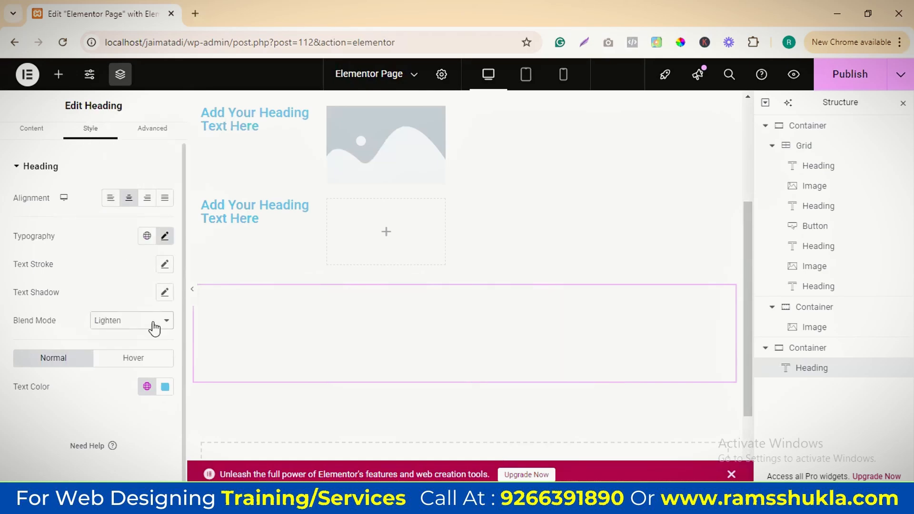
left_click(137, 320)
left_click(117, 159)
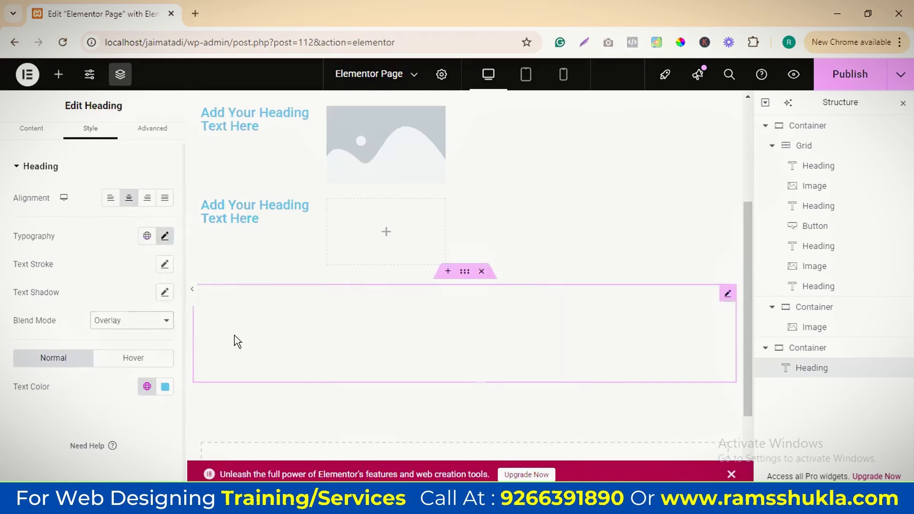
left_click(163, 322)
left_click(116, 143)
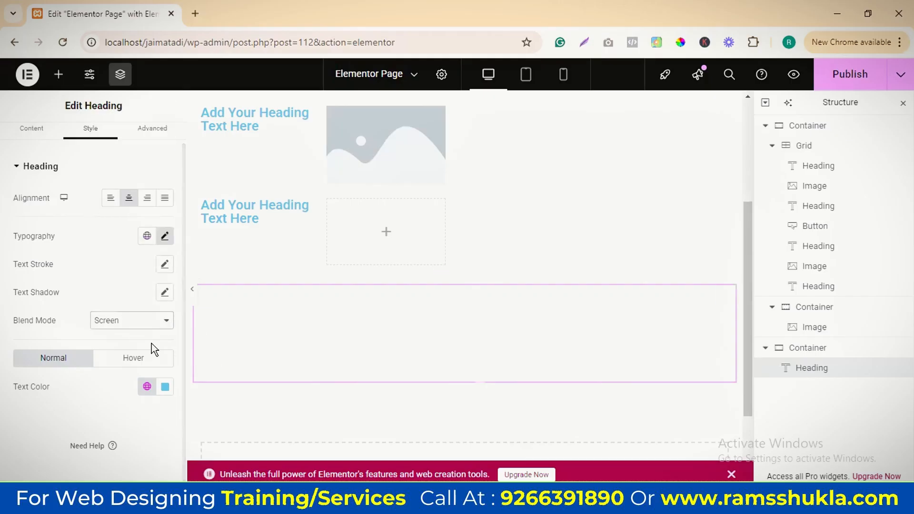
left_click(143, 321)
left_click(110, 110)
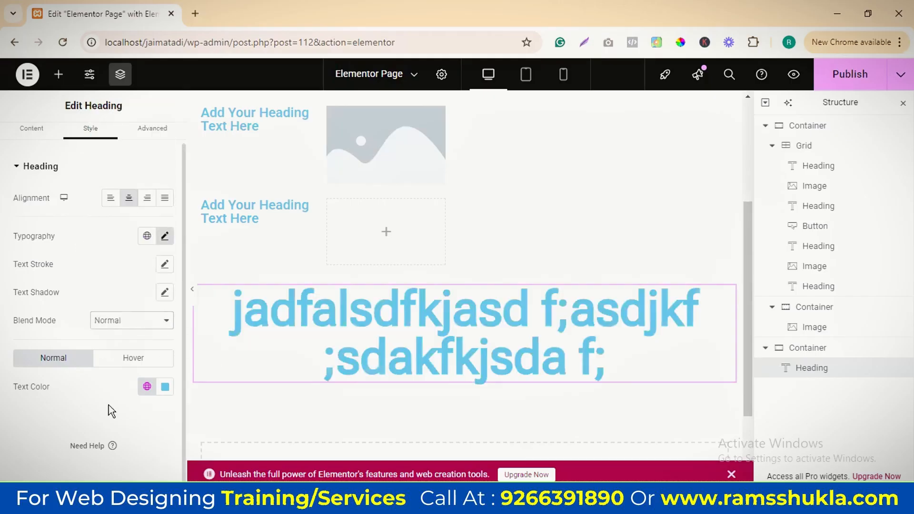
Pick a light red as the heading's link color for the hover state
left_click(133, 359)
left_click(167, 389)
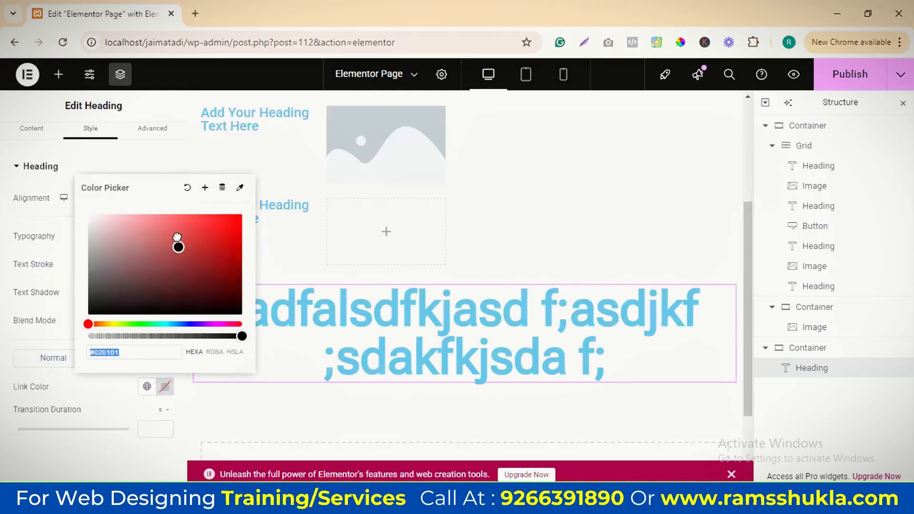
left_click(177, 227)
left_click(133, 403)
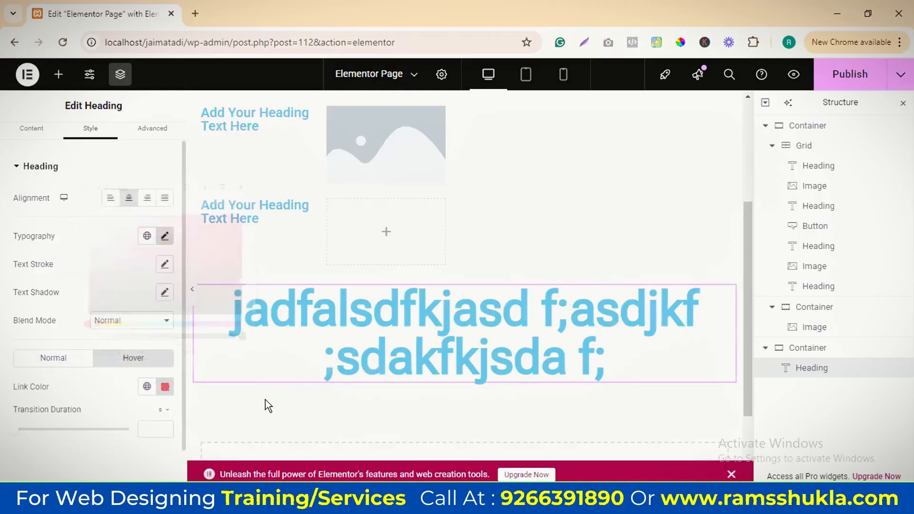
scroll(104, 378, "down", 1)
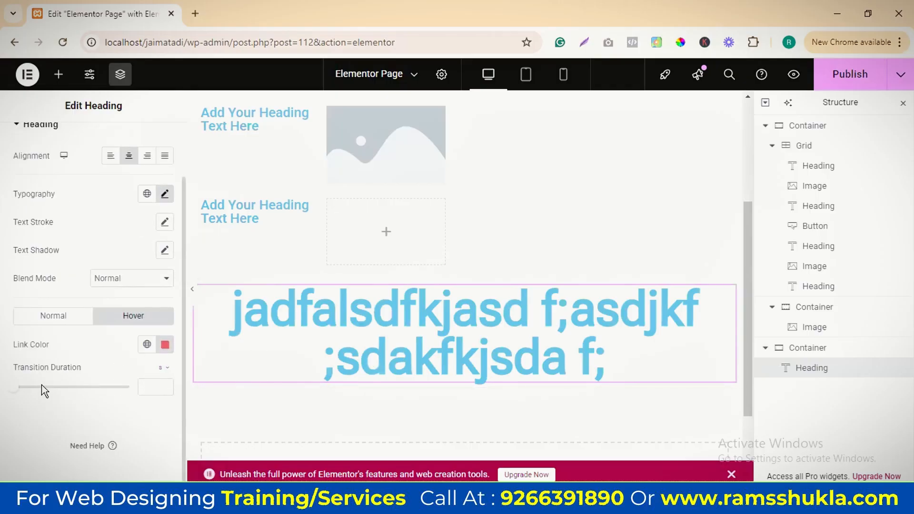
Give the heading a placeholder link of # in its content settings
left_click(56, 323)
scroll(150, 304, "up", 1)
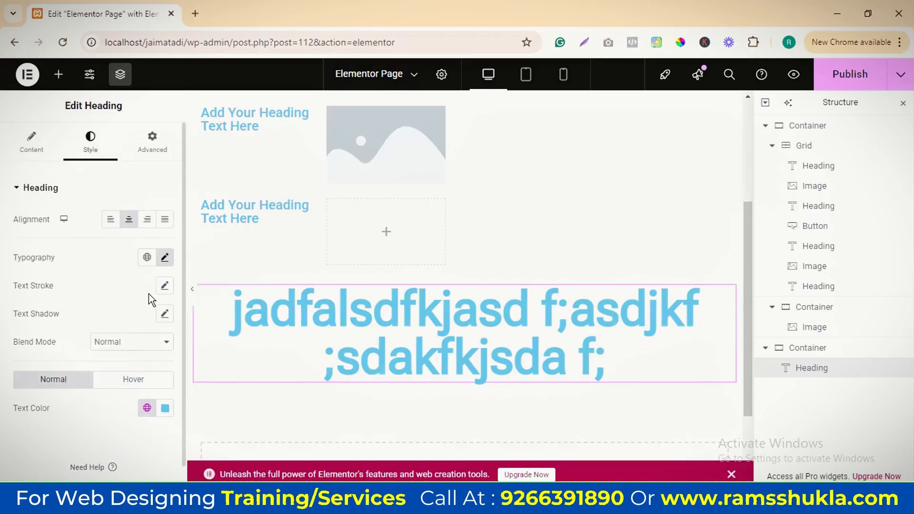
triple_click(474, 318)
left_click(32, 142)
left_click(53, 316)
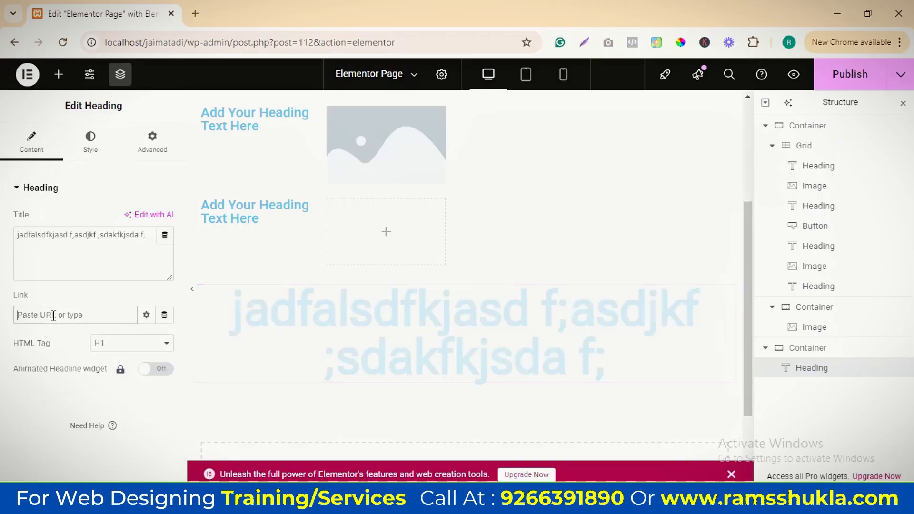
type("#")
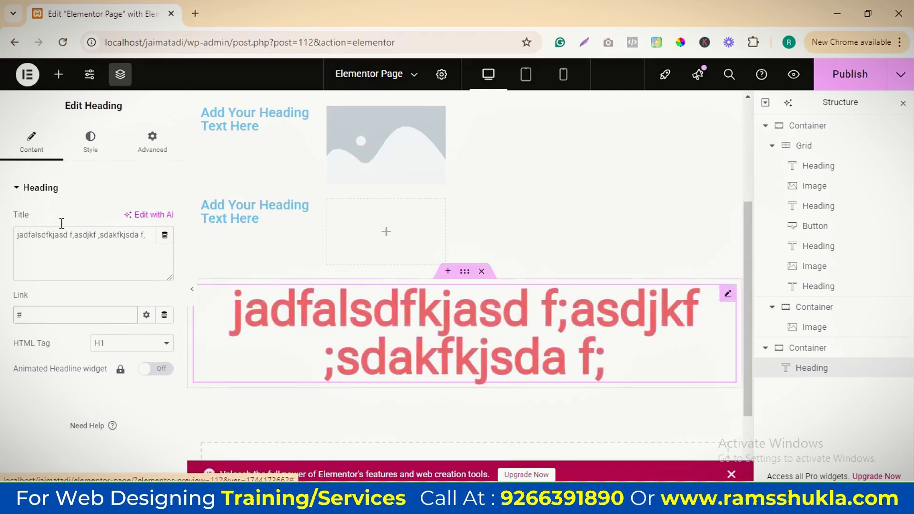
Try a 0.5 s transition duration for the heading's hover color and set it to 0.2 s
left_click(82, 147)
scroll(78, 324, "down", 1)
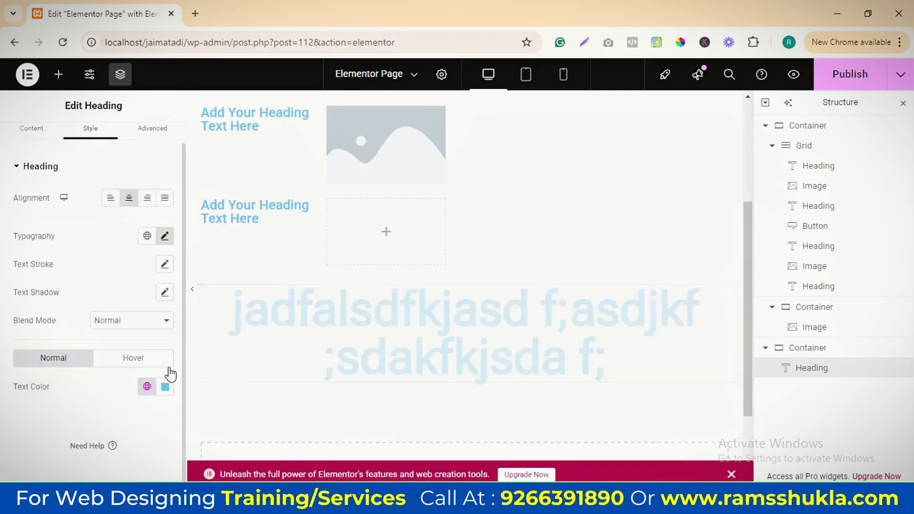
left_click(133, 364)
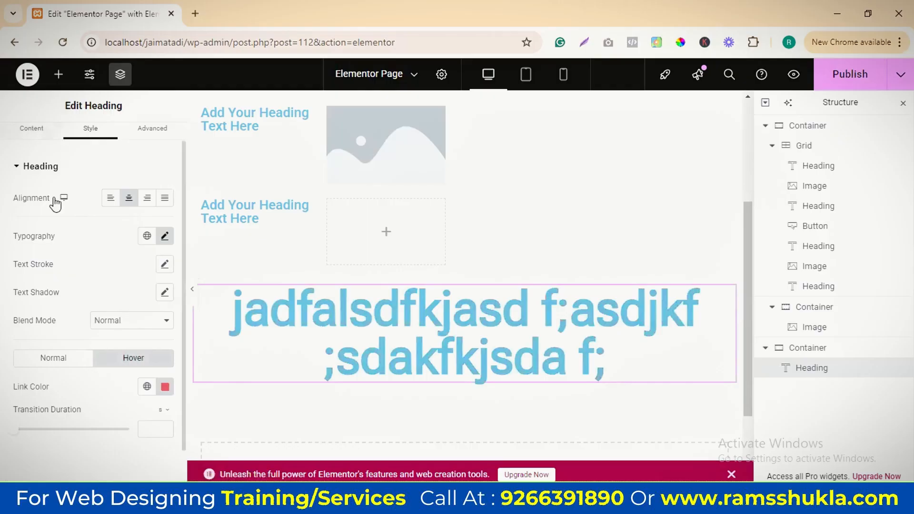
scroll(59, 200, "up", 1)
scroll(95, 305, "down", 2)
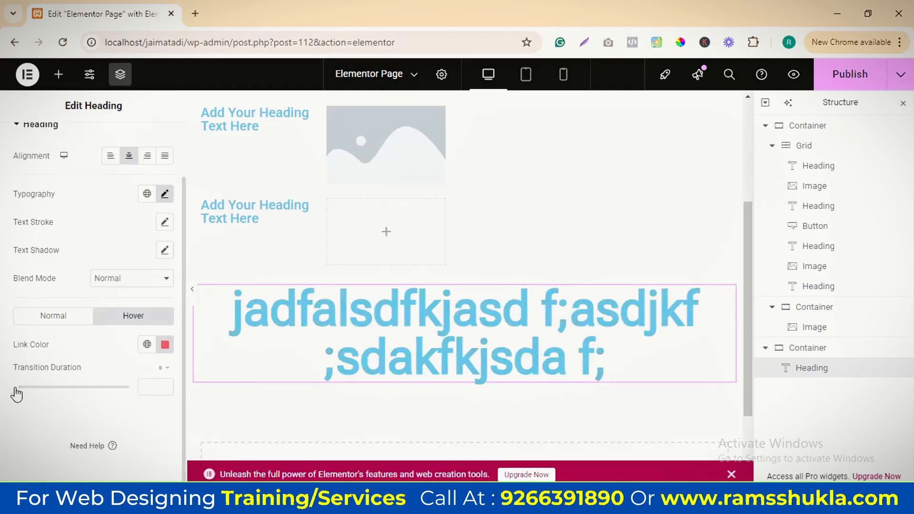
left_click_drag(16, 388, 33, 388)
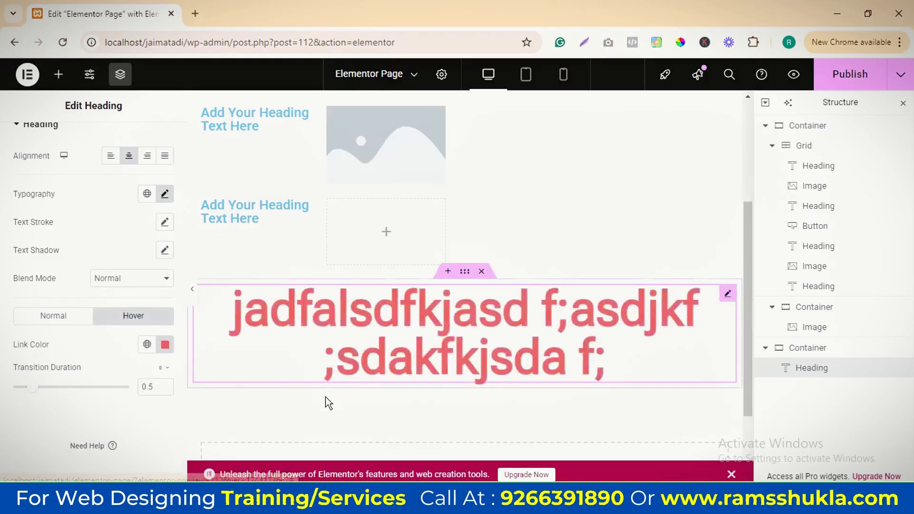
left_click_drag(32, 388, 21, 388)
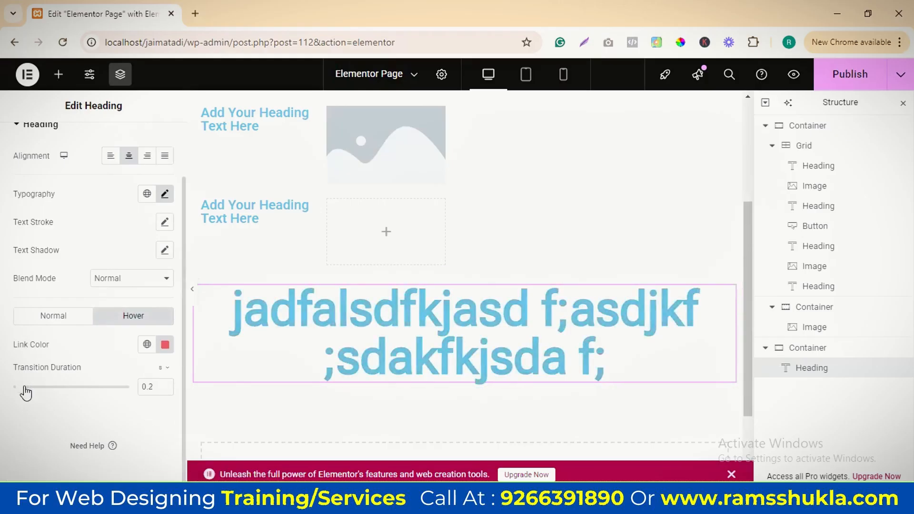
Examine the heading's advanced settings, from margin, padding, width and position down to the collapsed effect sections
scroll(157, 276, "up", 2)
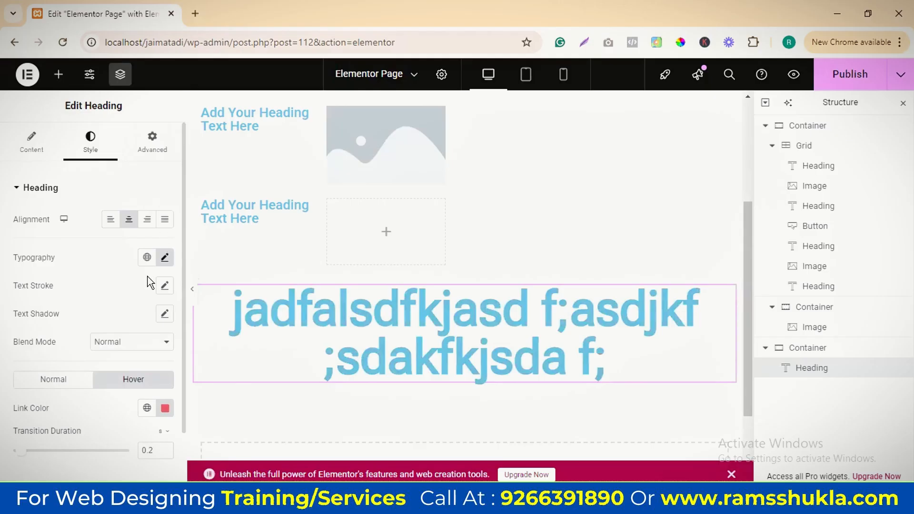
scroll(136, 283, "down", 2)
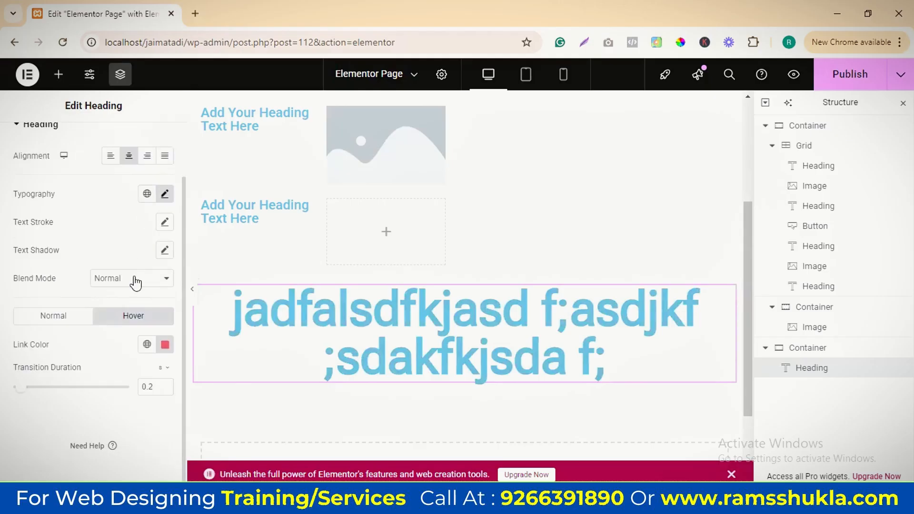
scroll(150, 153, "up", 2)
left_click(152, 151)
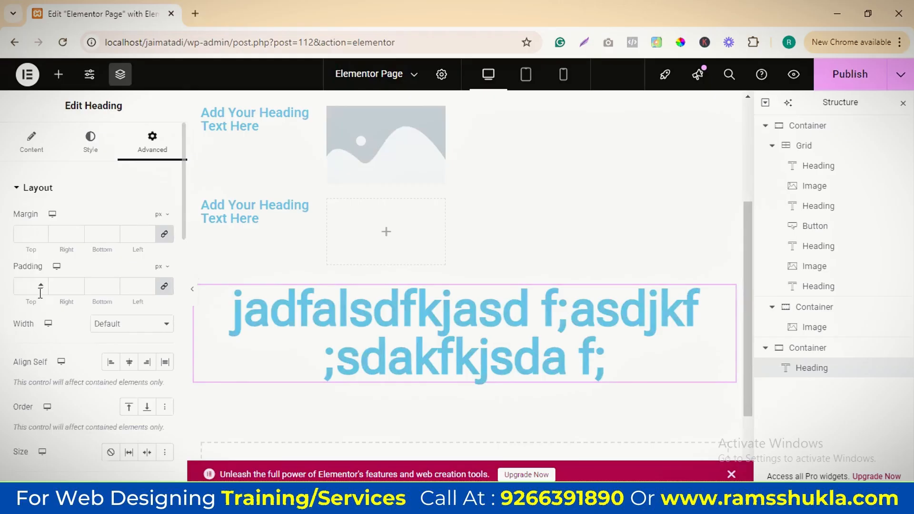
scroll(40, 292, "down", 2)
left_click(138, 259)
left_click(139, 262)
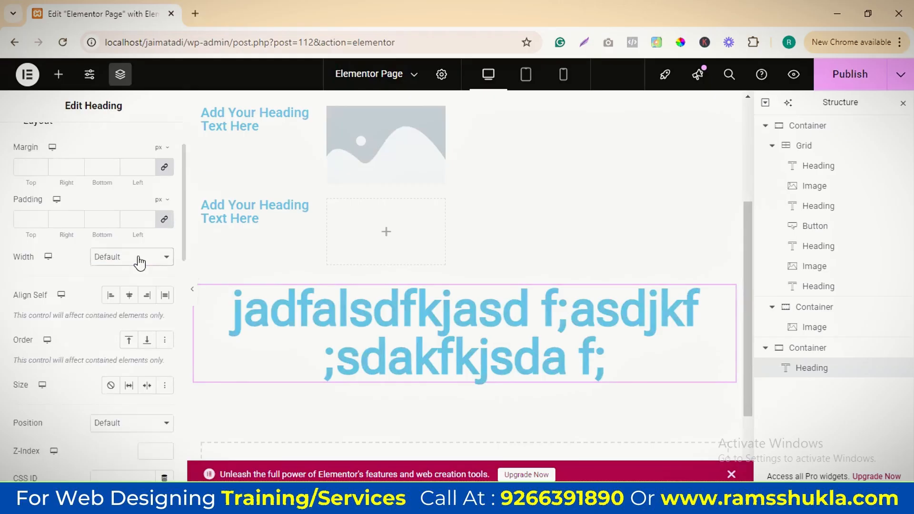
scroll(114, 322, "down", 2)
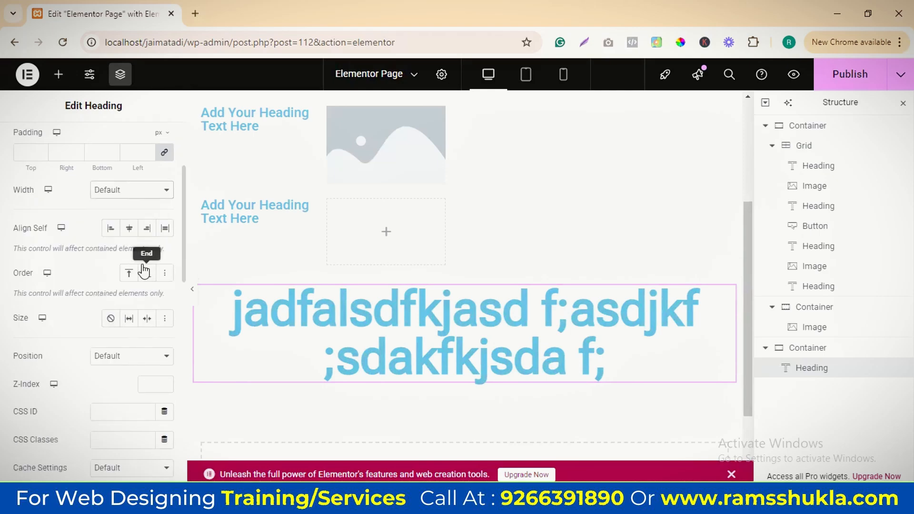
scroll(121, 335, "down", 8)
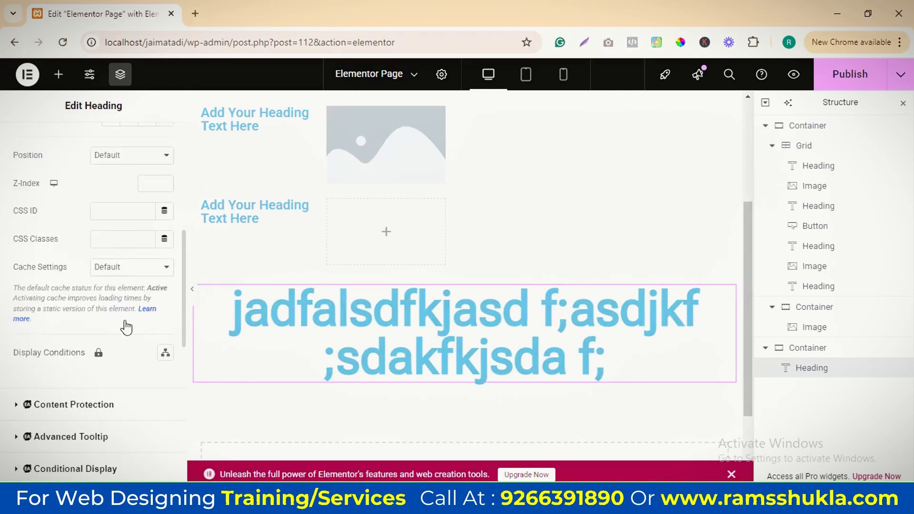
scroll(105, 295, "down", 10)
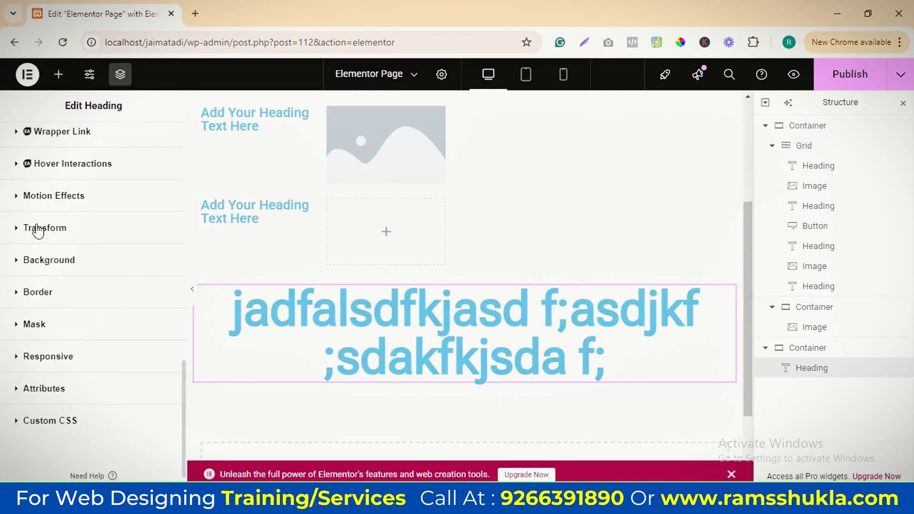
Rotate the heading by -94 degrees with its Transform settings
left_click(17, 228)
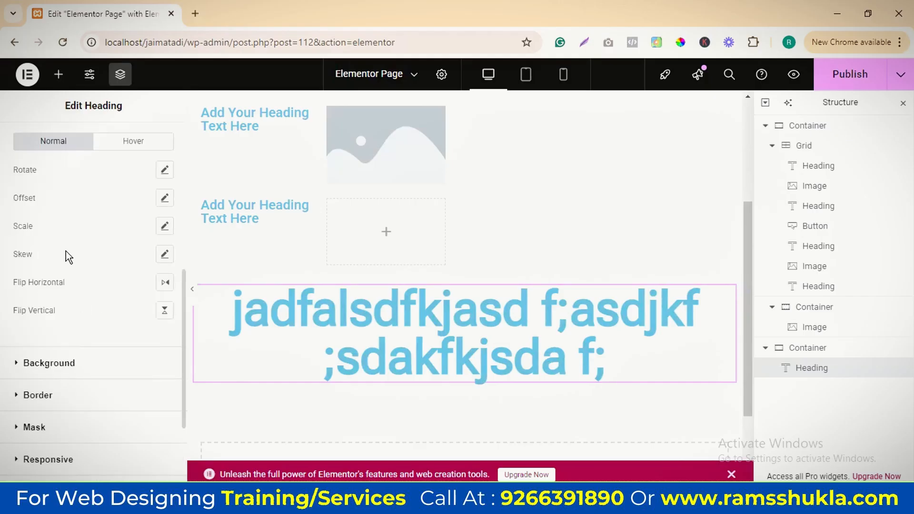
left_click(165, 169)
left_click_drag(79, 229, 61, 221)
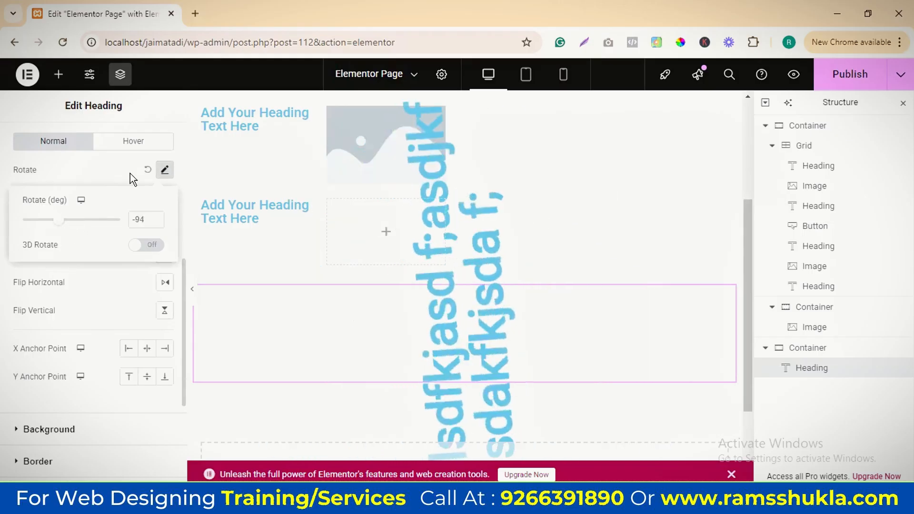
left_click(143, 172)
Delete the rotated heading from the lower container
scroll(114, 276, "up", 7)
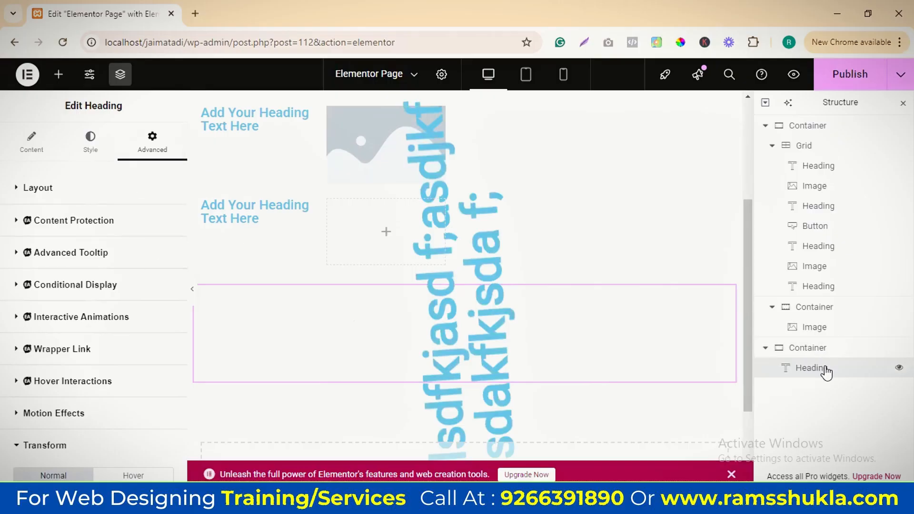
key("Delete")
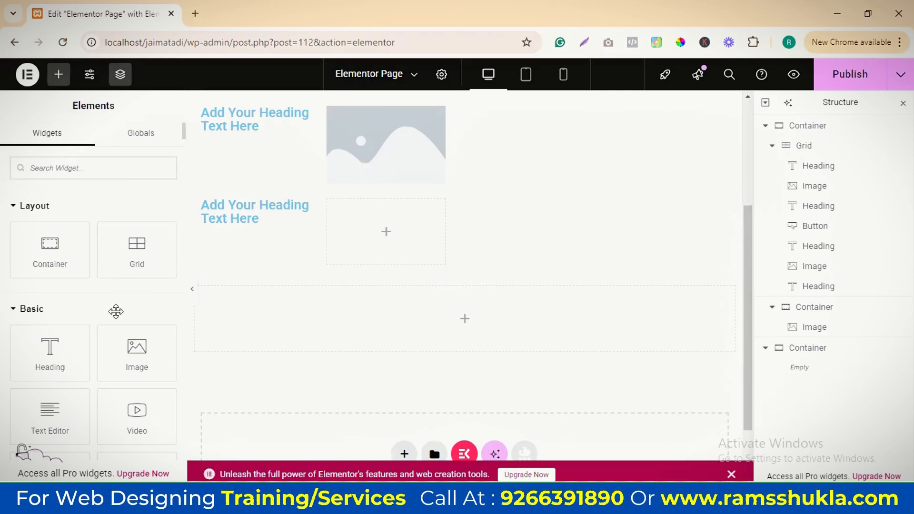
Look through the available widgets in the Basic, Pro, general and Link In Bio groups
scroll(34, 267, "down", 3)
scroll(71, 343, "down", 3)
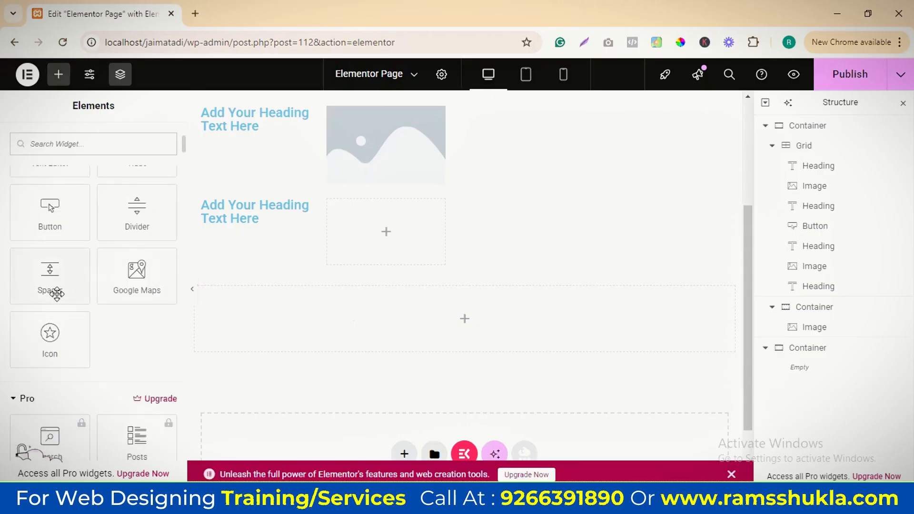
scroll(138, 280, "down", 1)
scroll(86, 299, "down", 15)
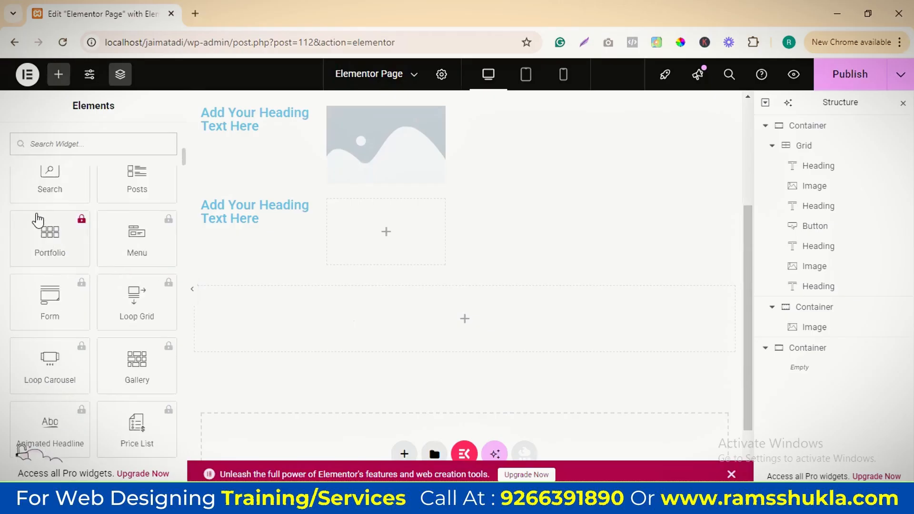
scroll(102, 311, "down", 7)
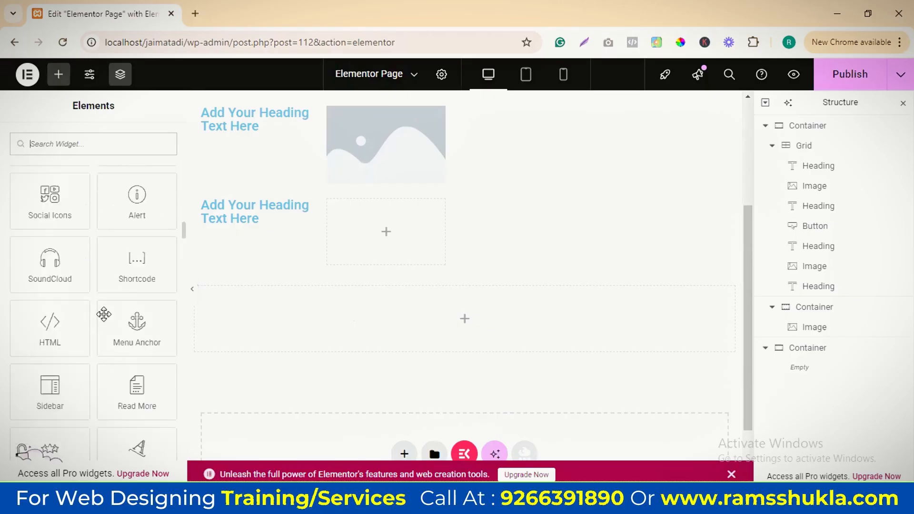
scroll(102, 312, "up", 6)
scroll(112, 312, "down", 2)
scroll(114, 312, "down", 15)
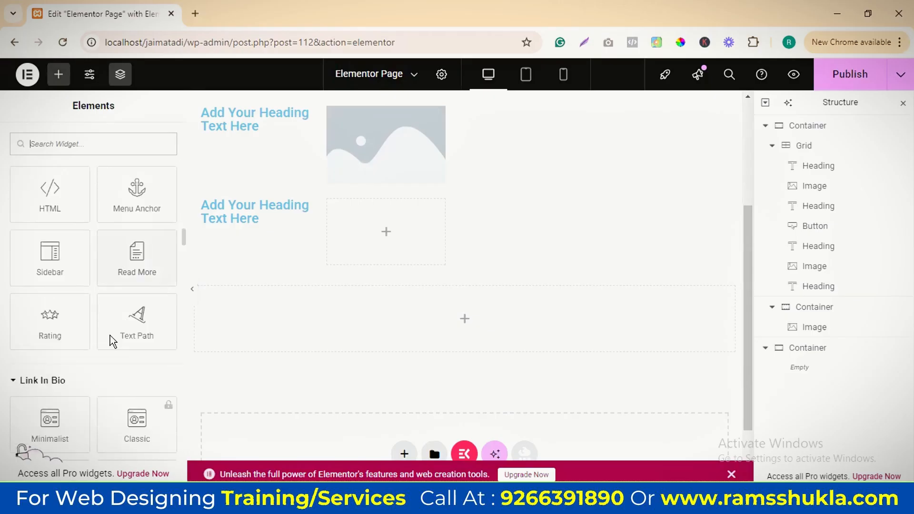
scroll(101, 318, "up", 20)
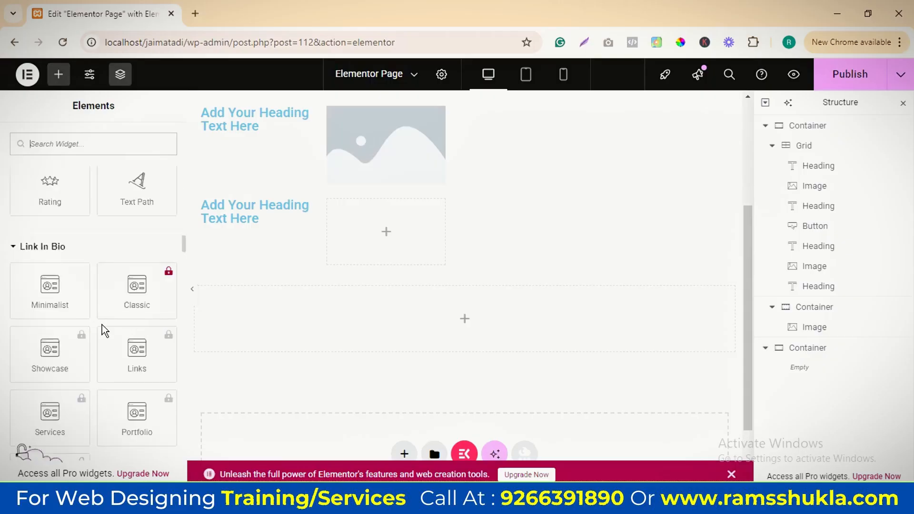
scroll(102, 319, "up", 5)
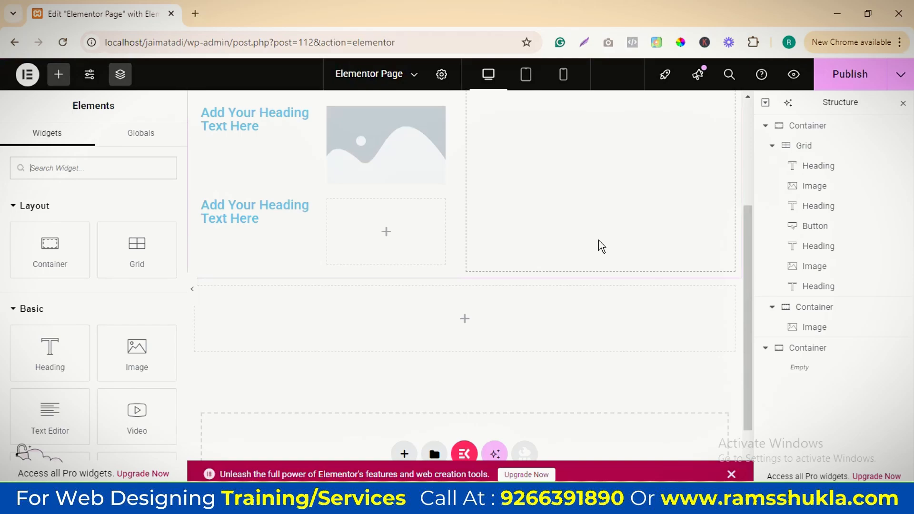
Delete the upper container holding the grid of headings and images and the living-room photo
scroll(487, 267, "up", 3)
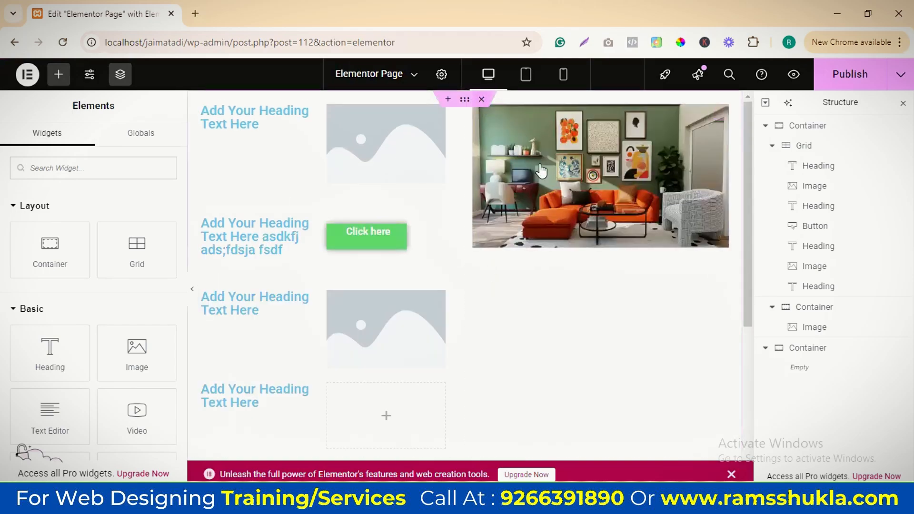
left_click(482, 100)
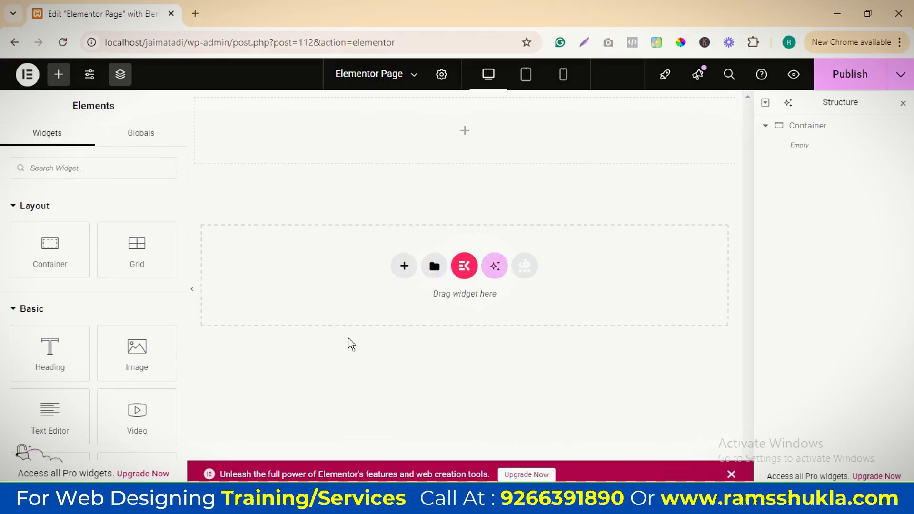